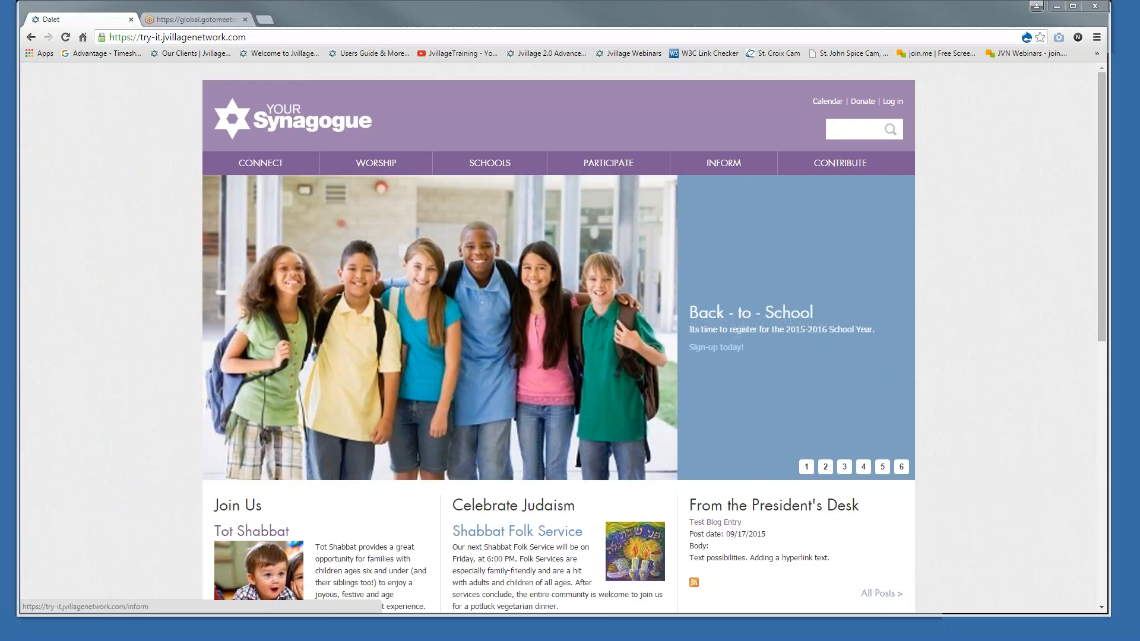
Review the public homepage's content blocks, footer and the navigation drop-downs, including the pages under Participate
mouse_move(253, 162)
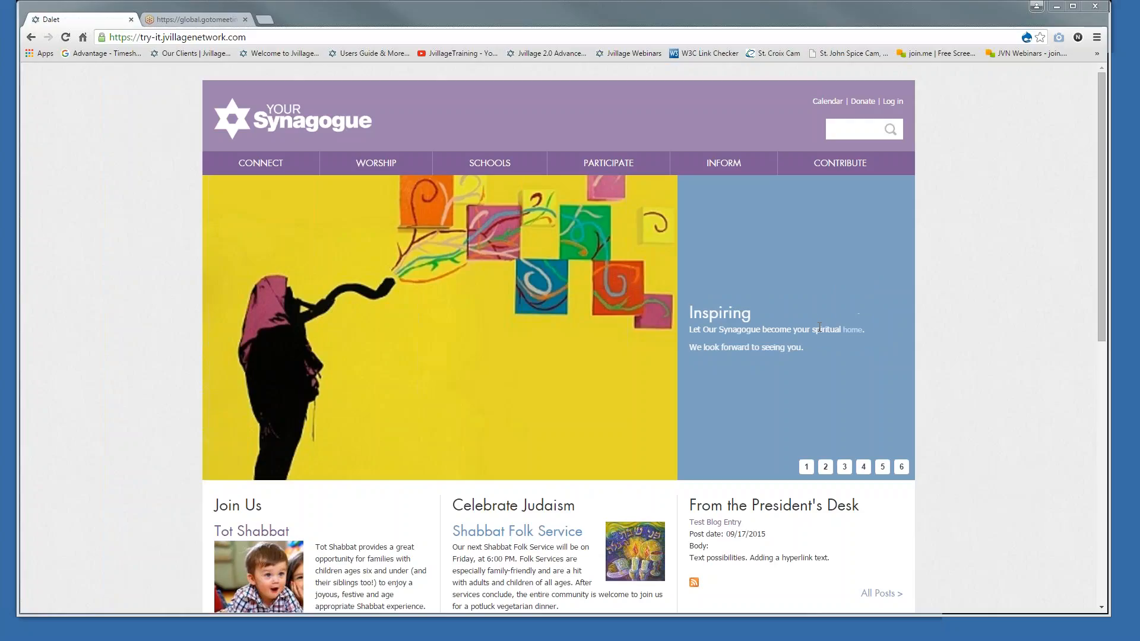
scroll(820, 327, "down", 9)
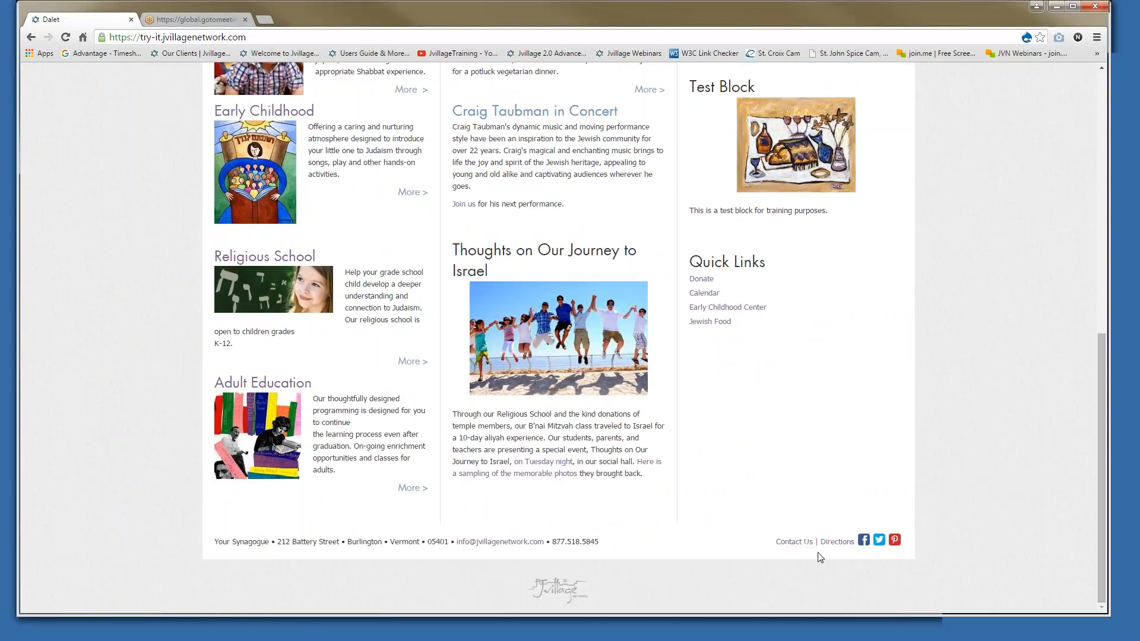
scroll(840, 469, "up", 3)
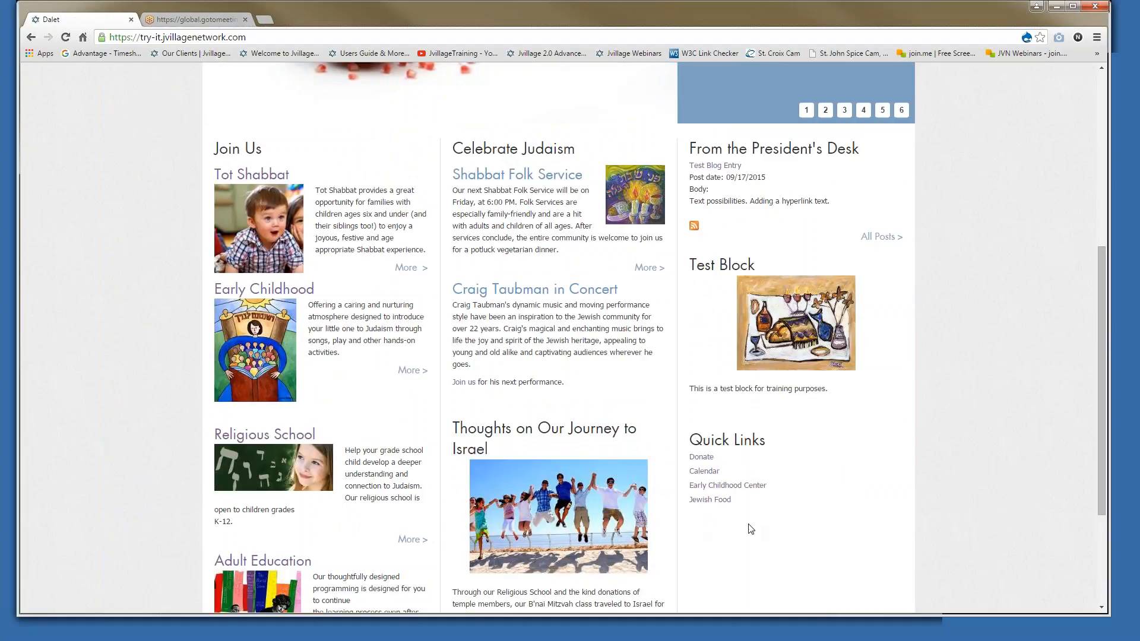
scroll(783, 518, "up", 6)
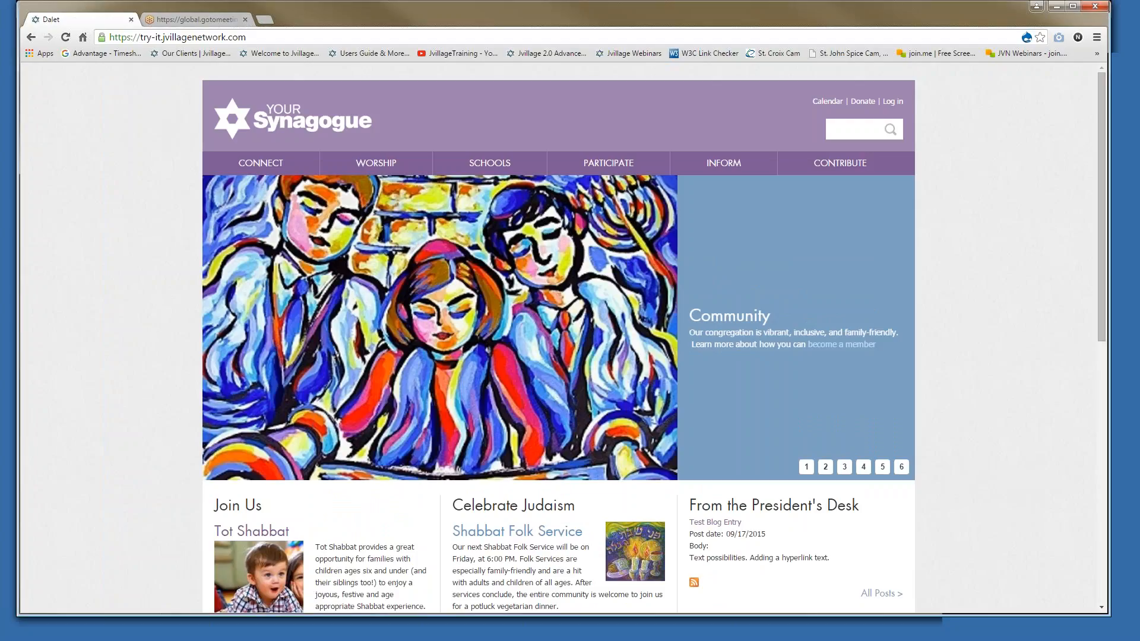
mouse_move(468, 174)
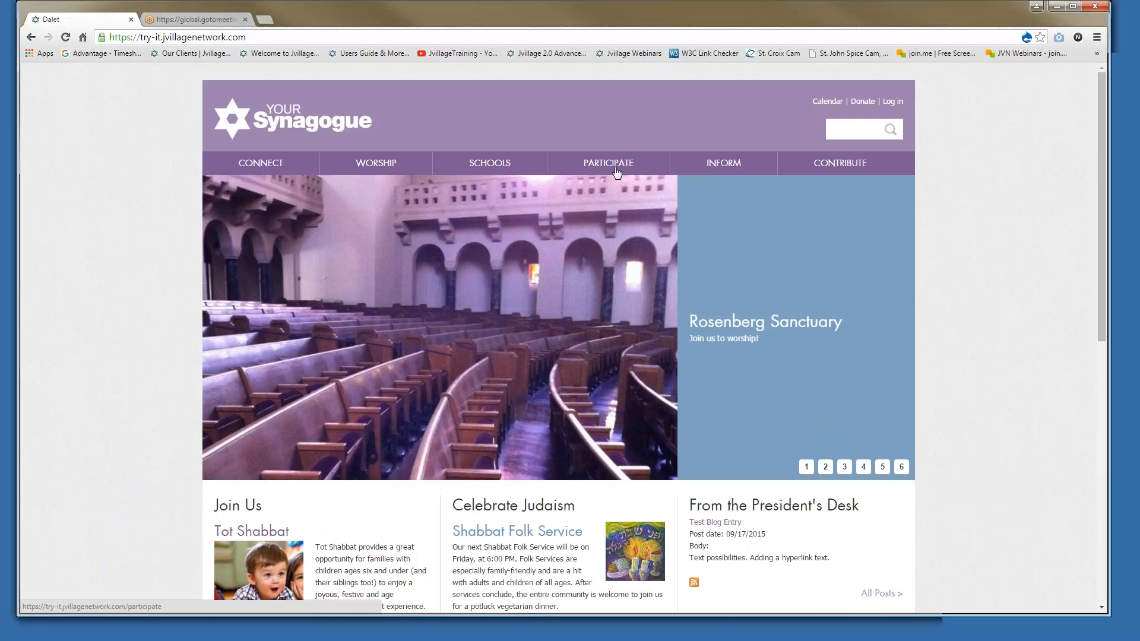
mouse_move(615, 173)
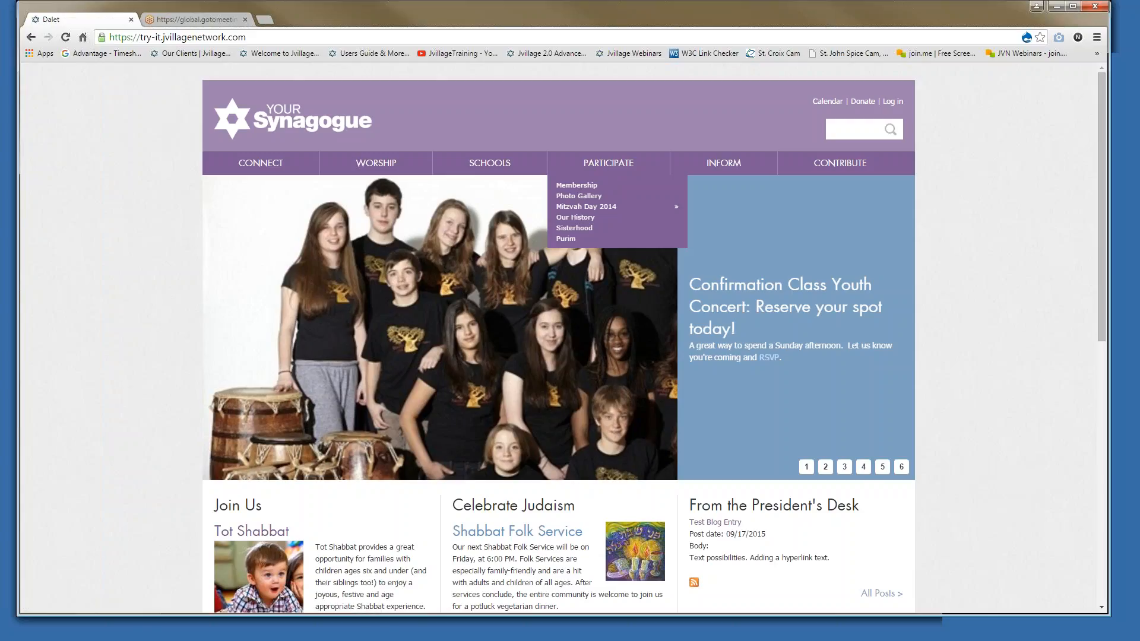
mouse_move(603, 212)
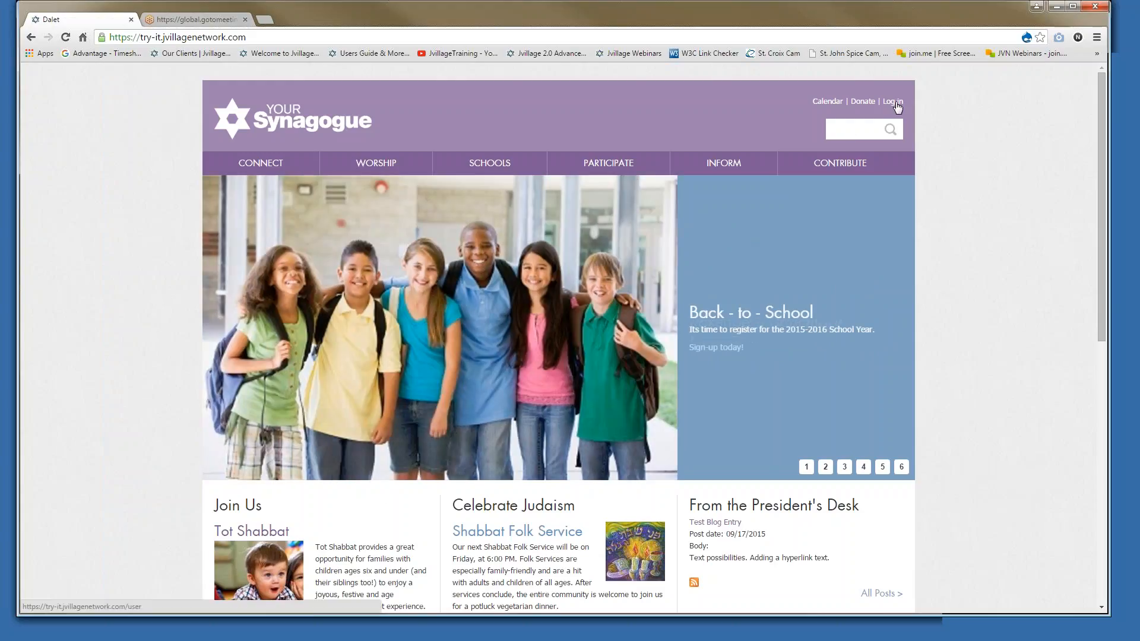
Log in to the site with the prefilled account credentials and open the Main menu's list of links
left_click(894, 104)
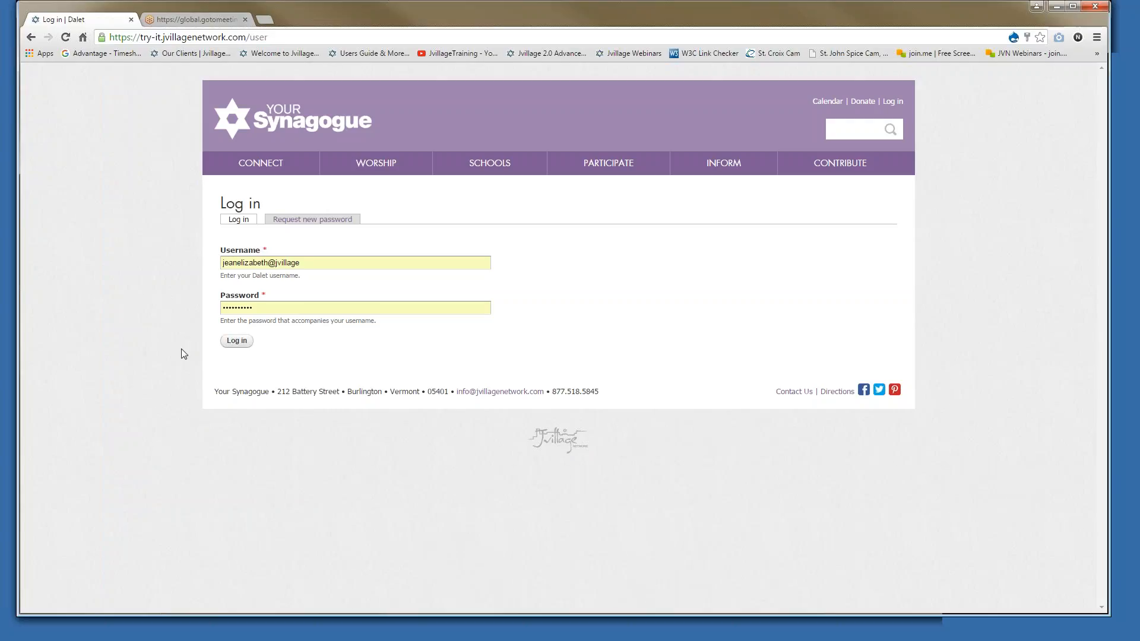
left_click(241, 342)
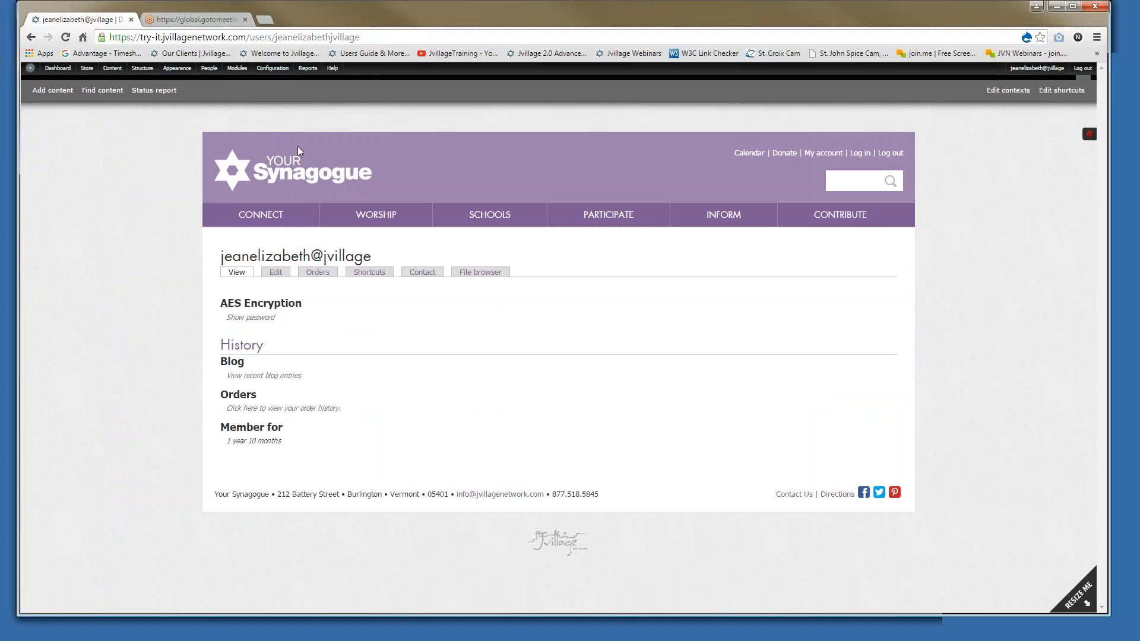
mouse_move(142, 68)
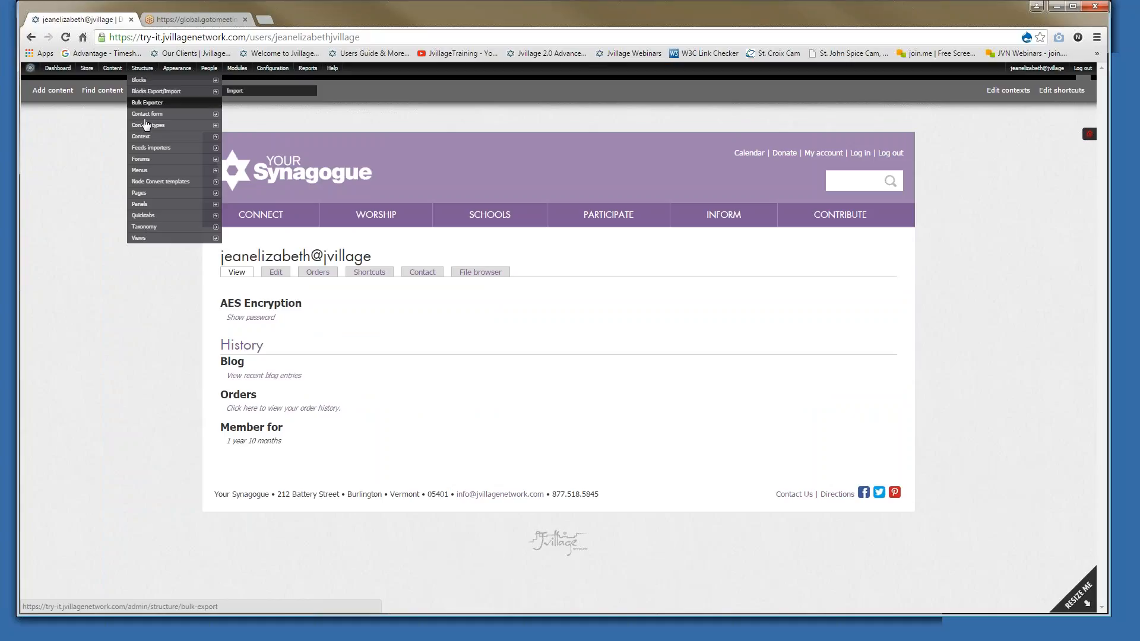
mouse_move(144, 176)
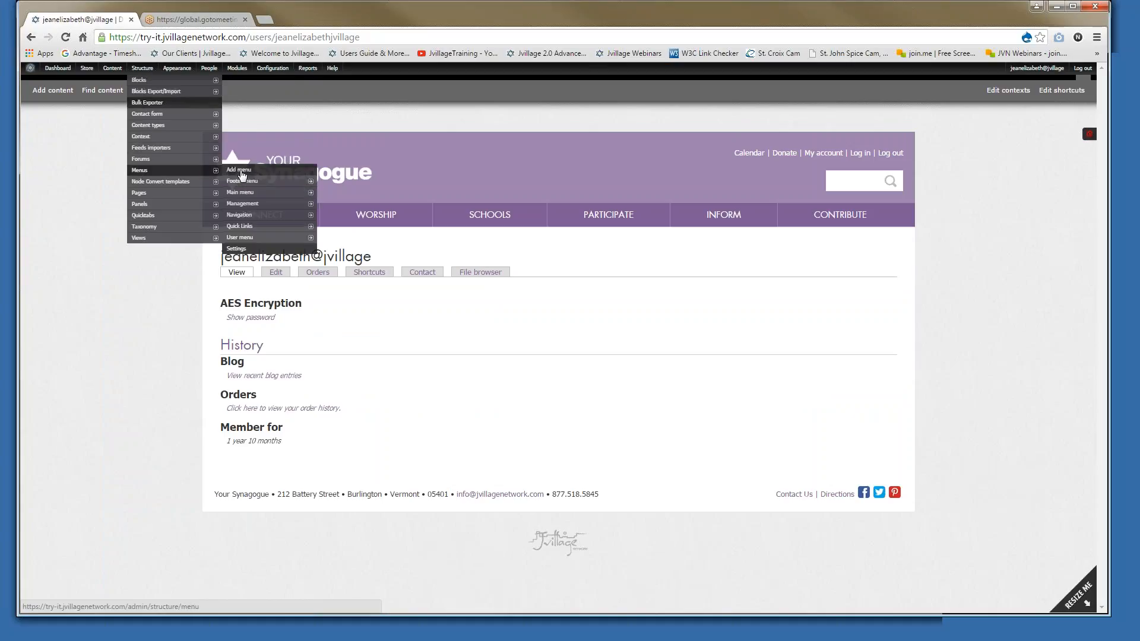
left_click(241, 193)
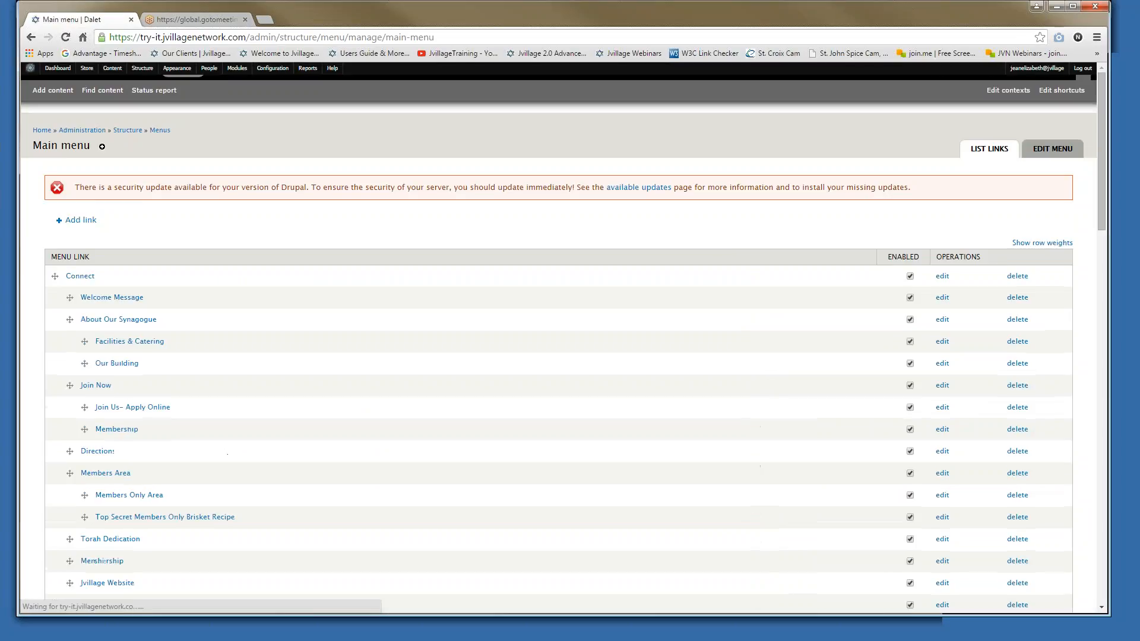
Examine the Main menu's link hierarchy from Connect down to Contribute, noting the indentation of top-level items and their sub-pages
scroll(420, 356, "down", 2)
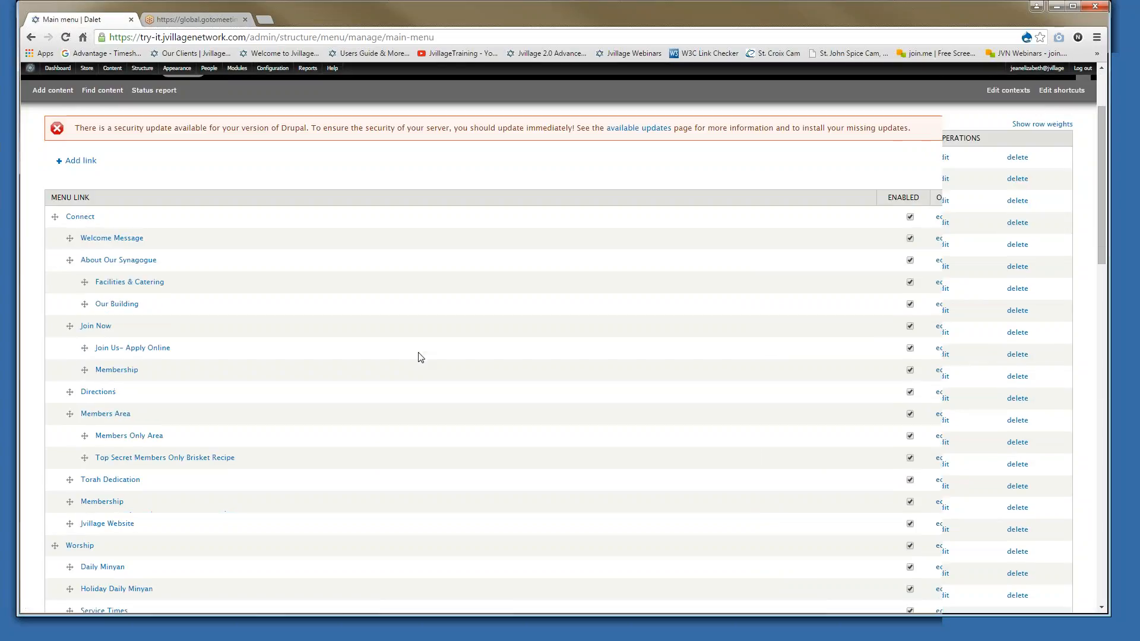
scroll(419, 356, "up", 1)
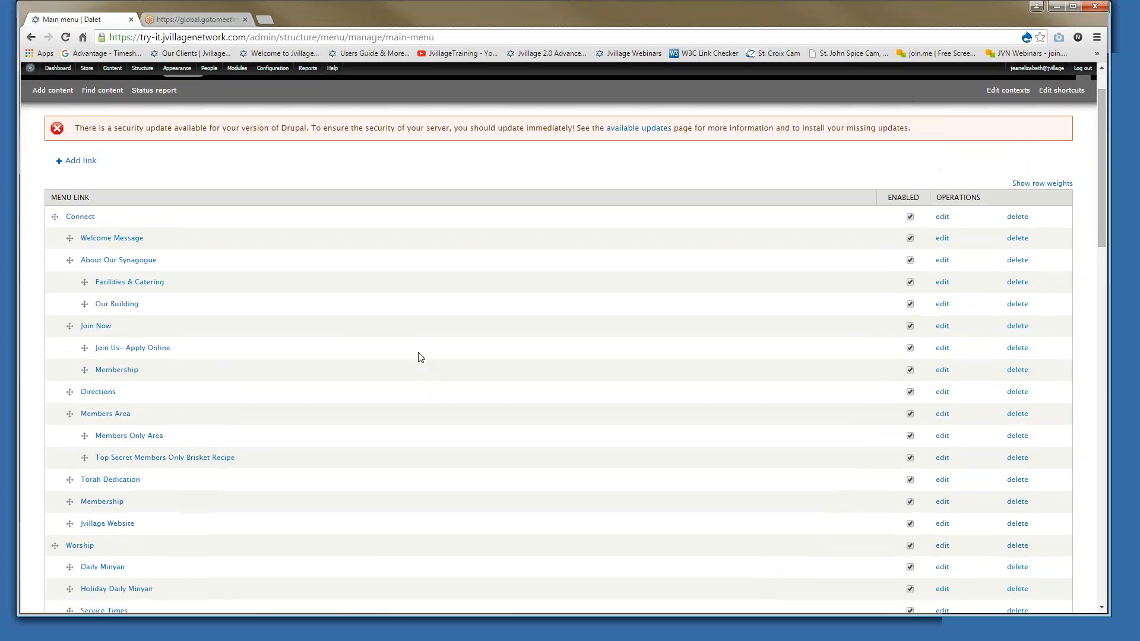
scroll(420, 357, "down", 1)
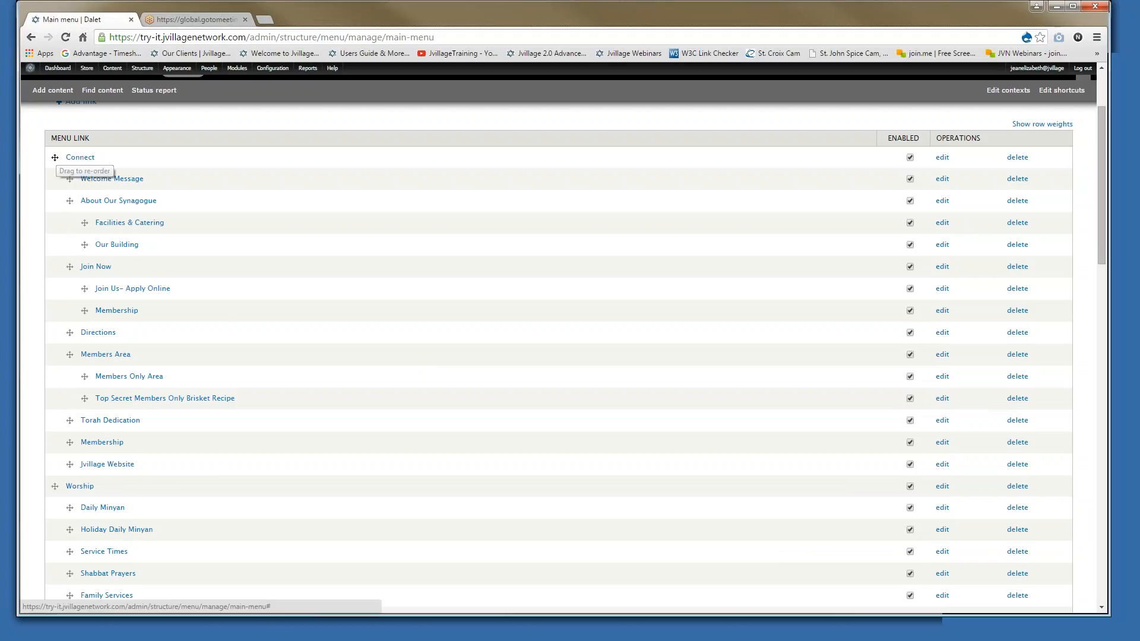
scroll(61, 349, "down", 4)
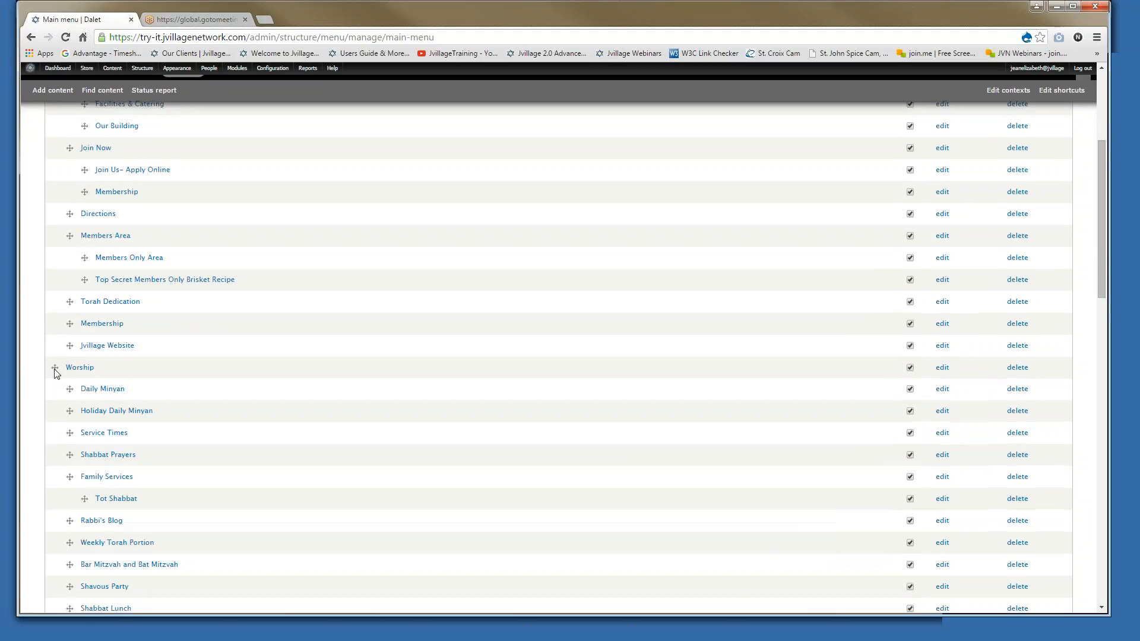
scroll(52, 392, "down", 2)
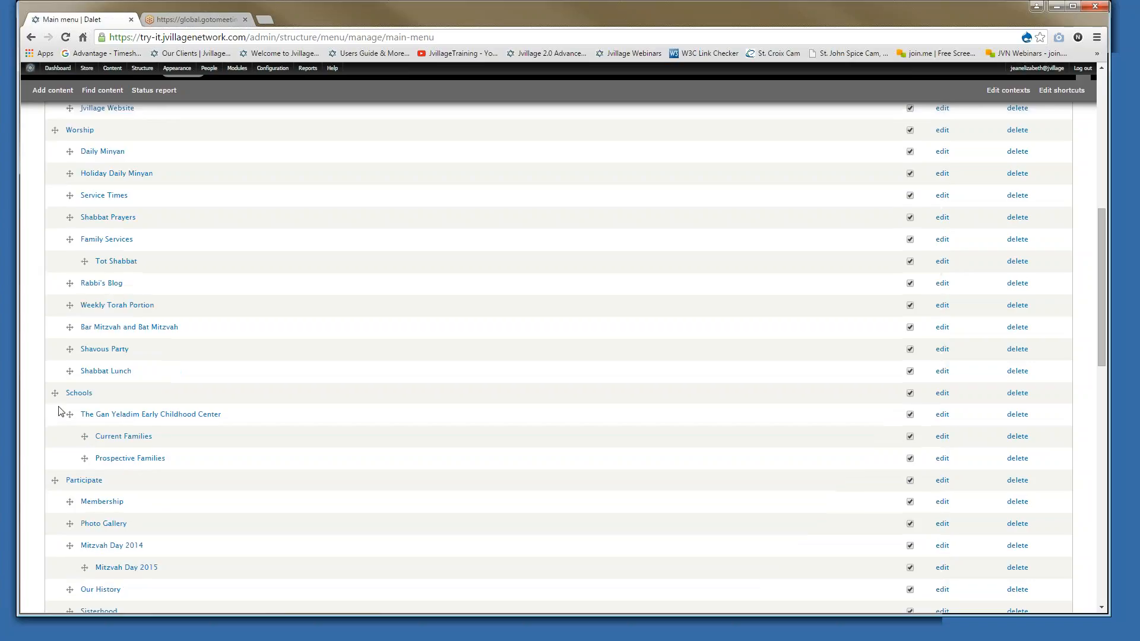
scroll(68, 414, "up", 2)
scroll(42, 283, "up", 6)
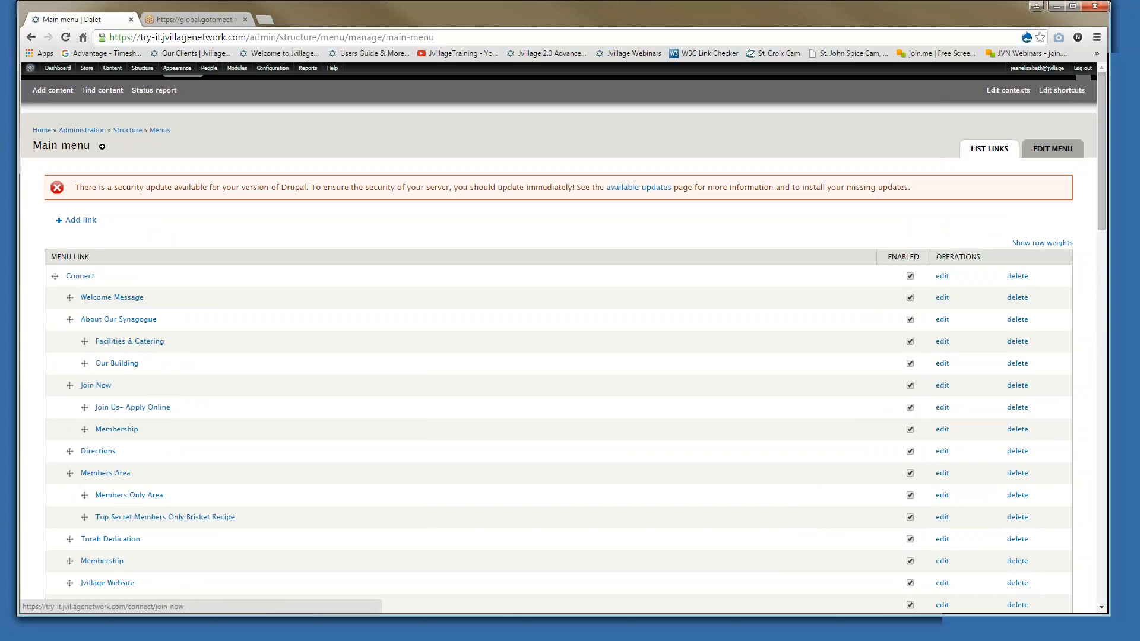
scroll(109, 368, "down", 3)
scroll(113, 408, "down", 11)
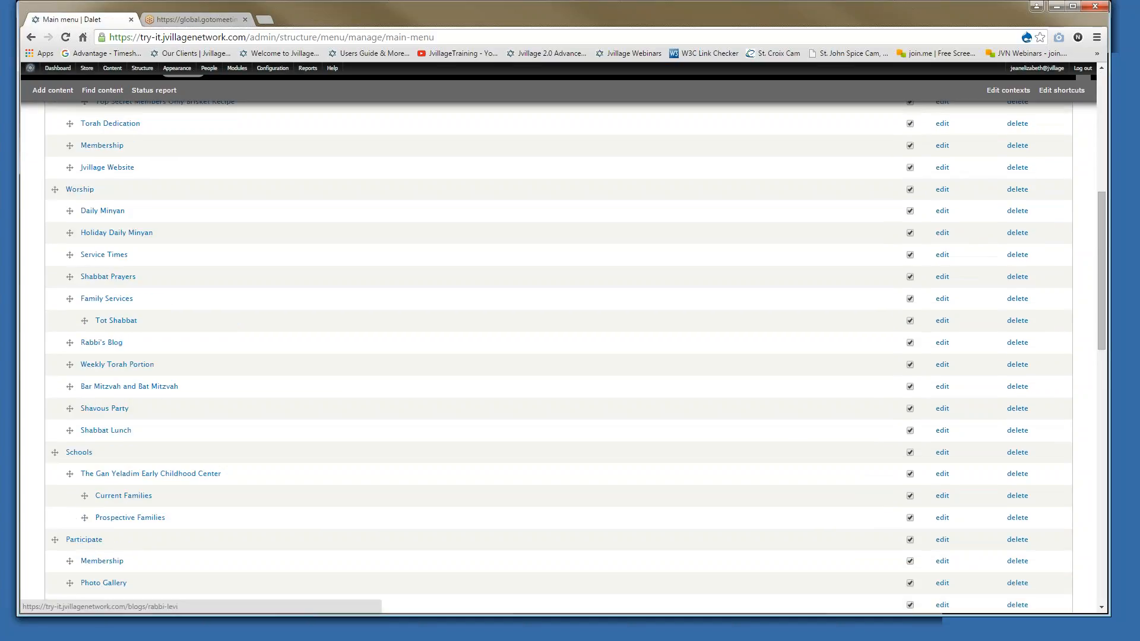
scroll(113, 296, "down", 8)
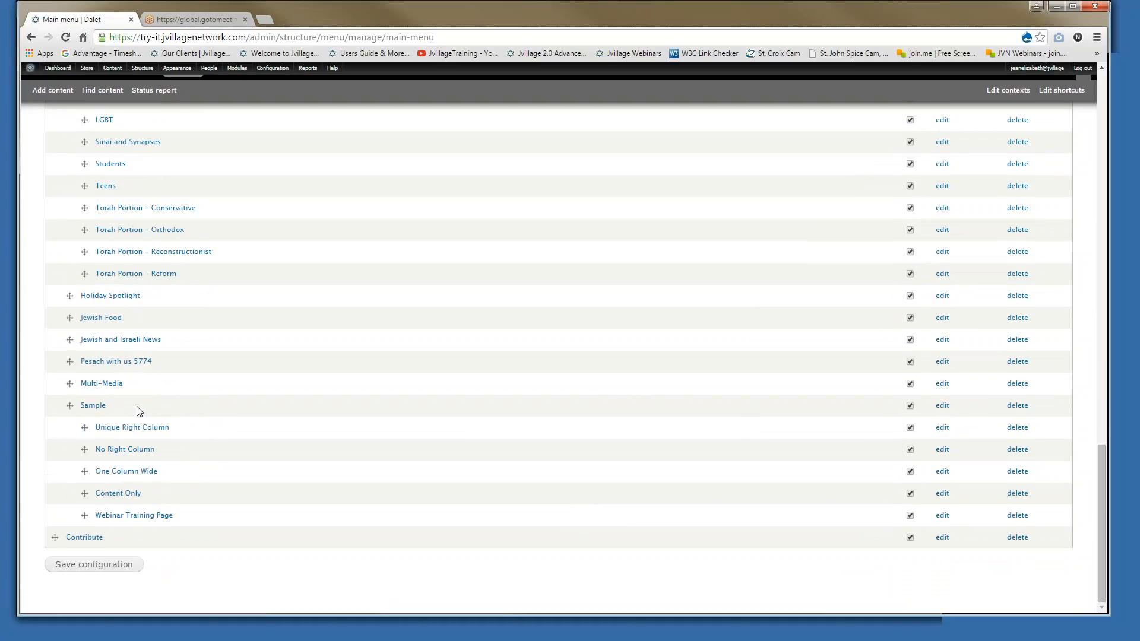
scroll(139, 411, "up", 20)
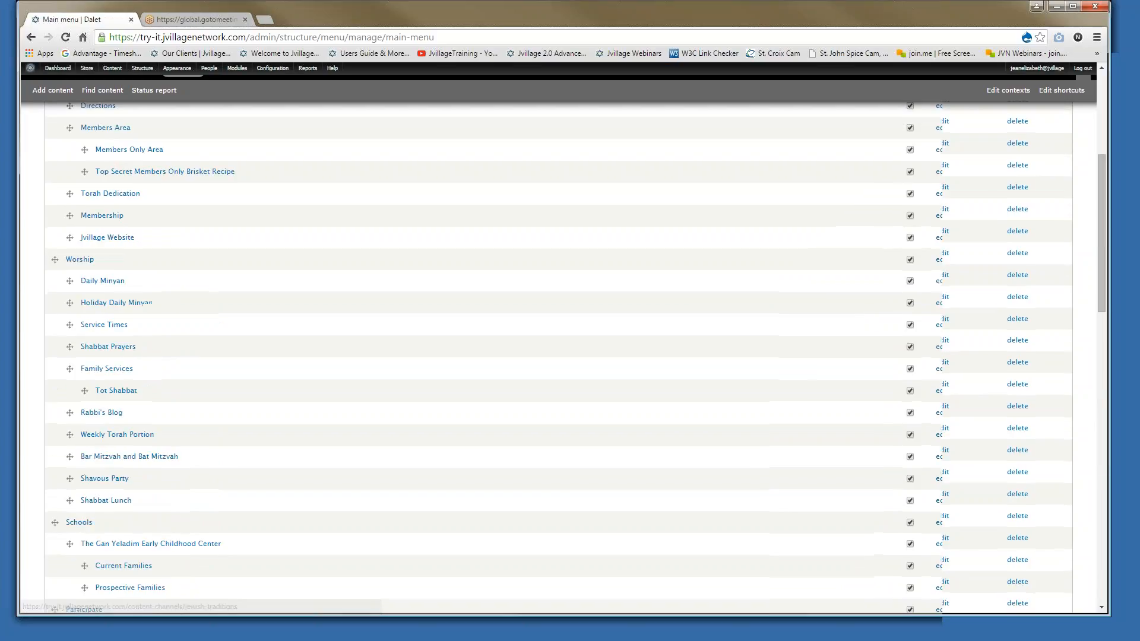
scroll(160, 394, "up", 5)
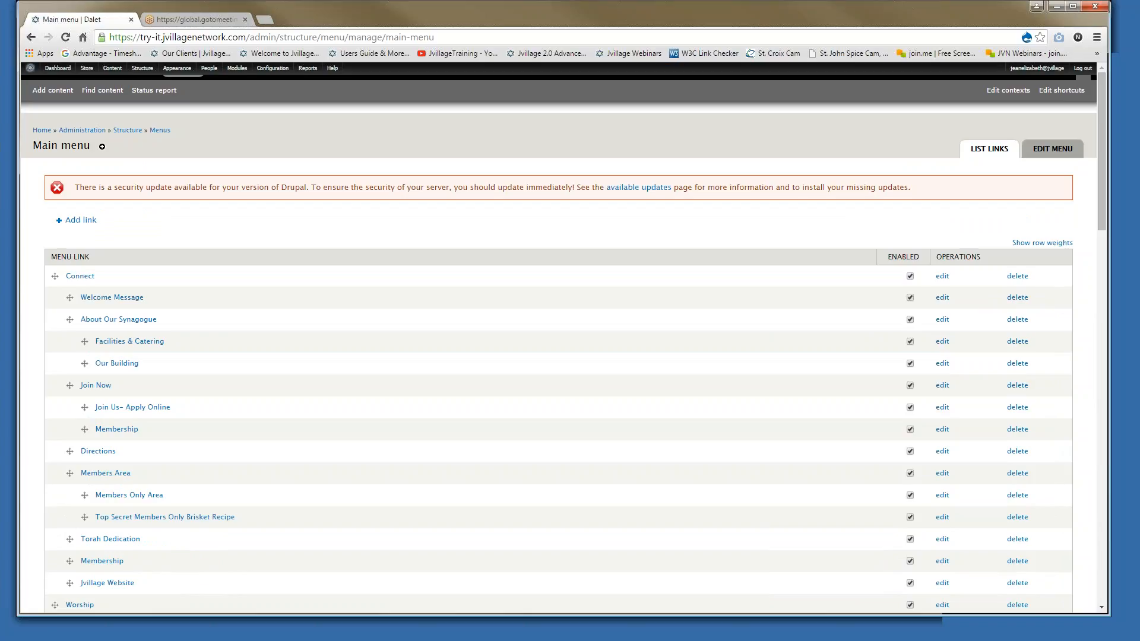
Move the Holiday Daily Minyan link above Daily Minyan under Worship, save the menu configuration and check the saved order
scroll(558, 356, "down", 5)
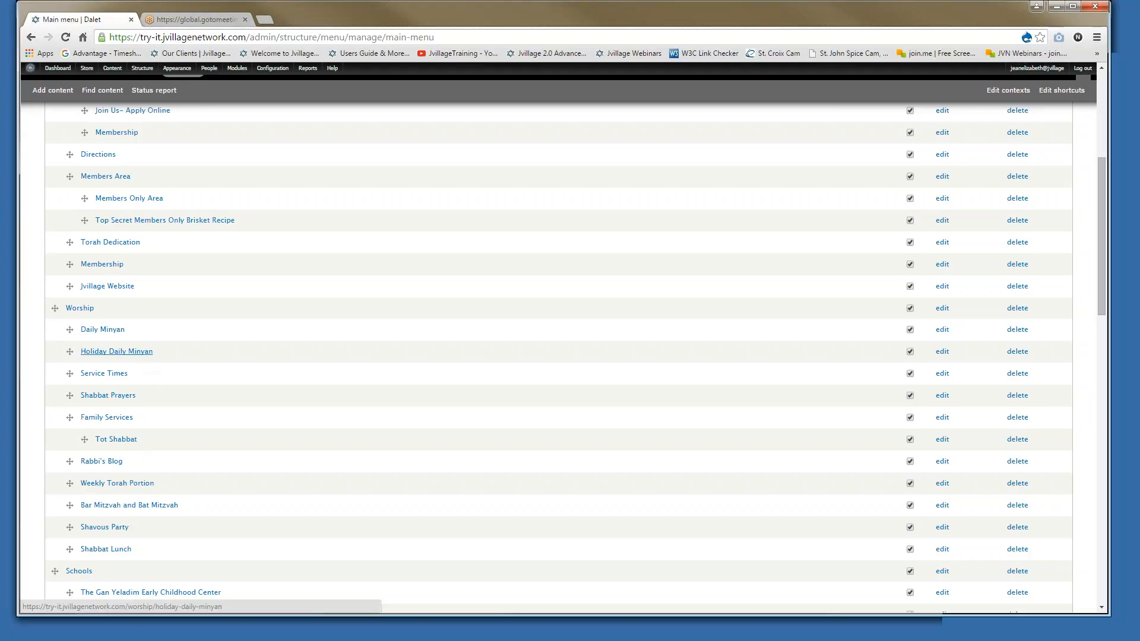
left_click_drag(70, 351, 71, 326)
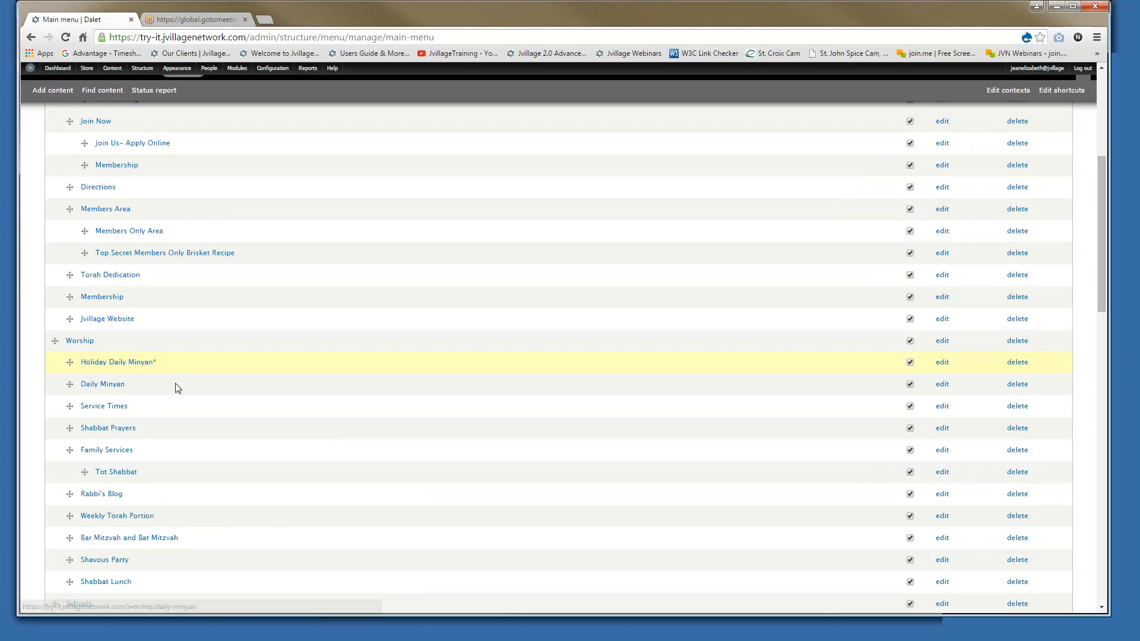
scroll(372, 337, "up", 3)
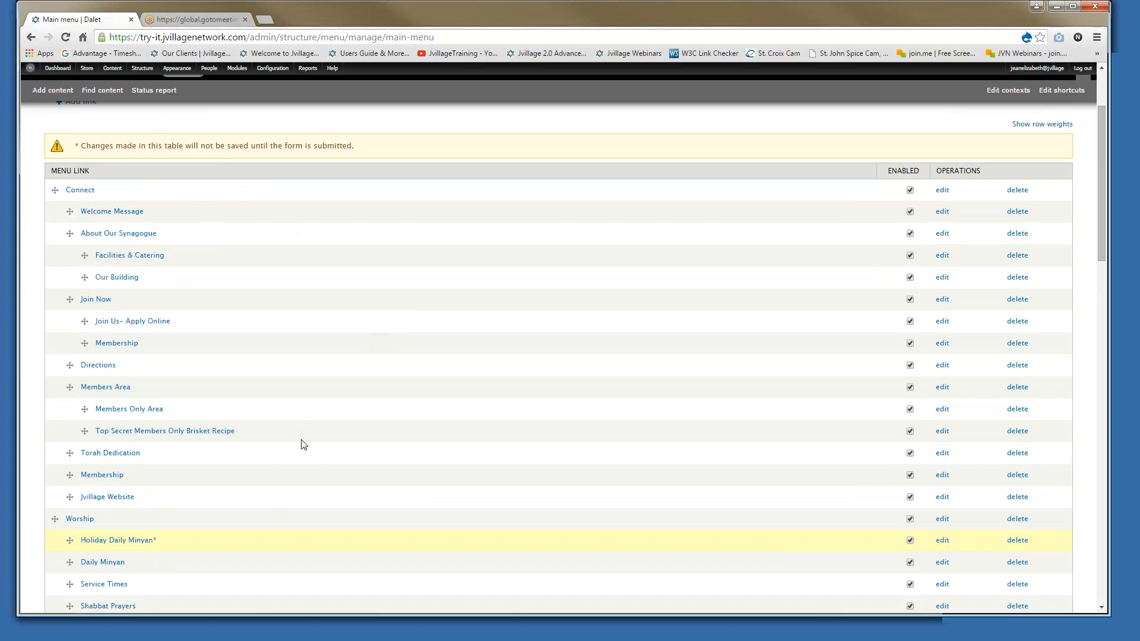
scroll(304, 444, "down", 9)
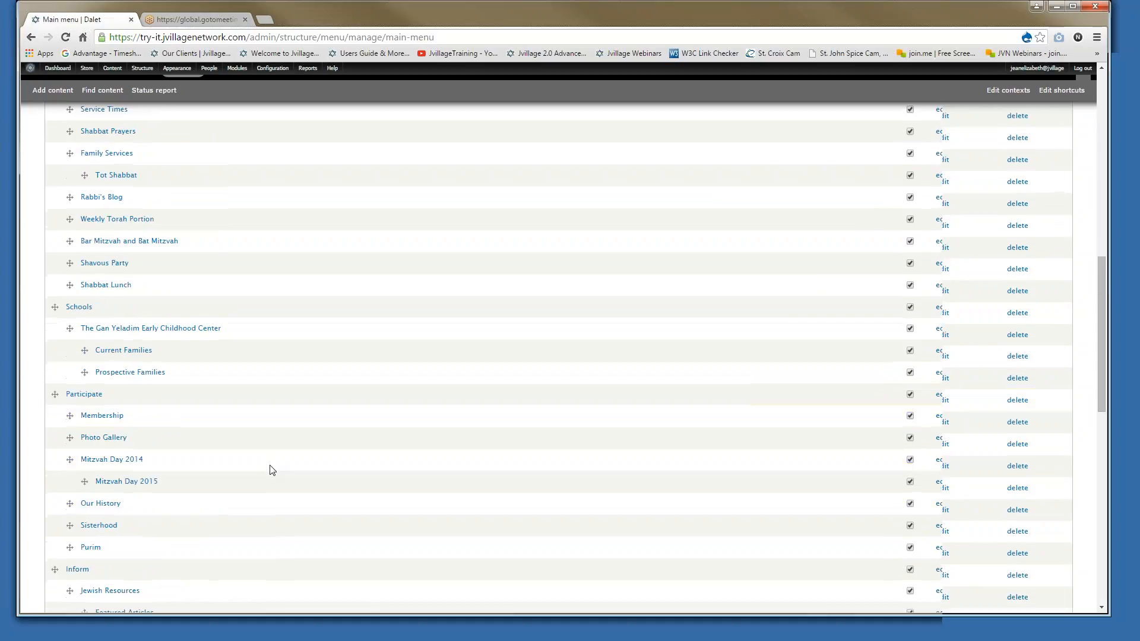
scroll(271, 470, "down", 11)
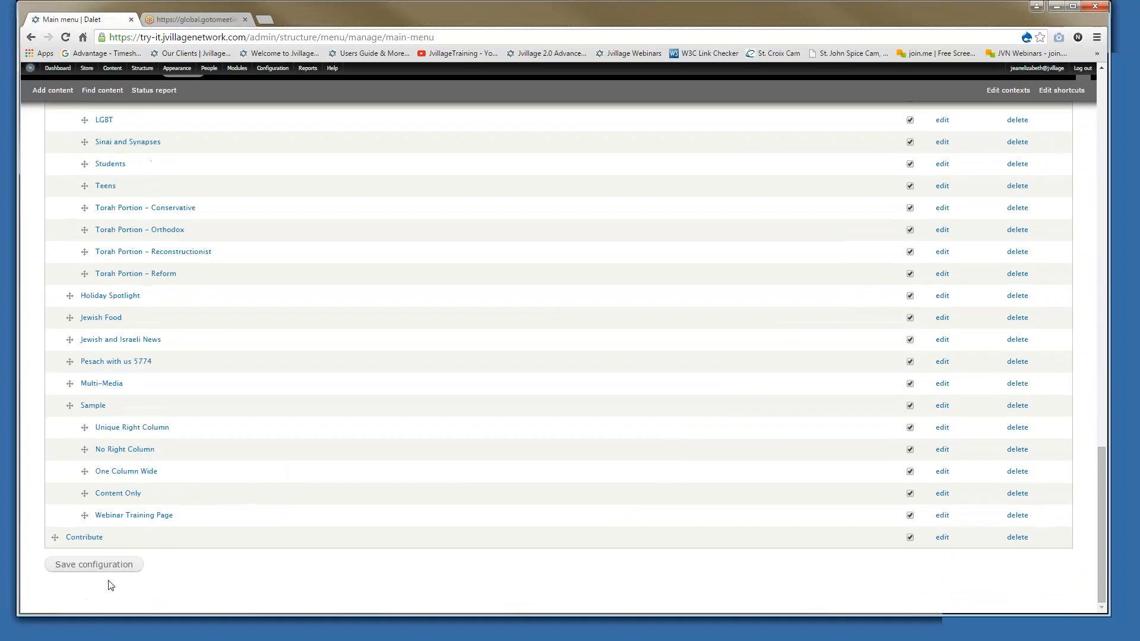
left_click(93, 564)
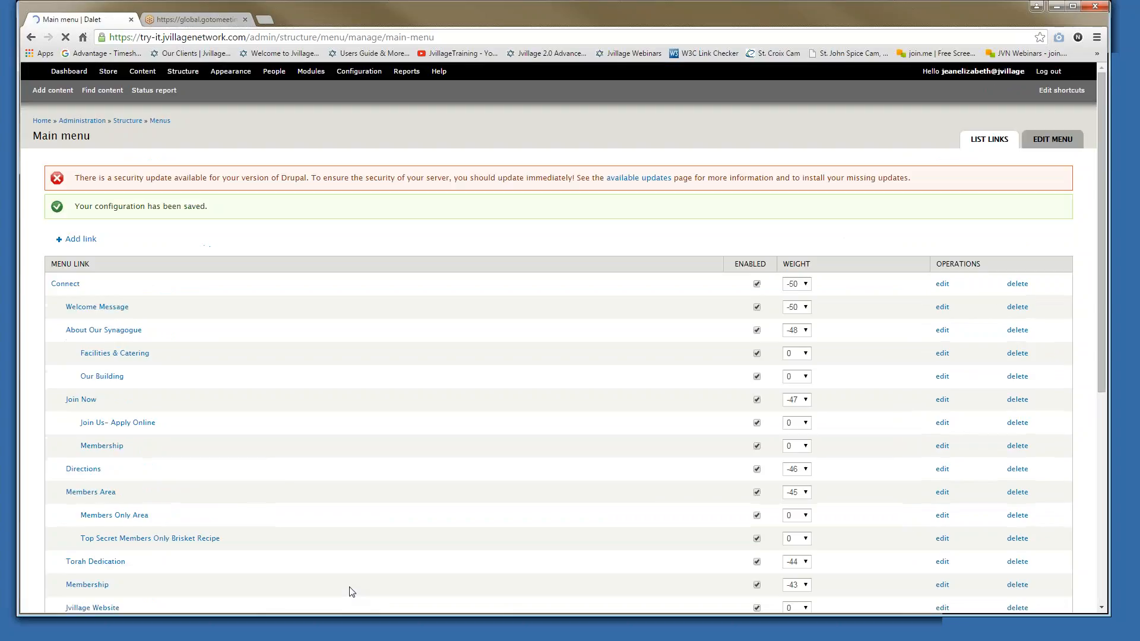
scroll(372, 479, "down", 1)
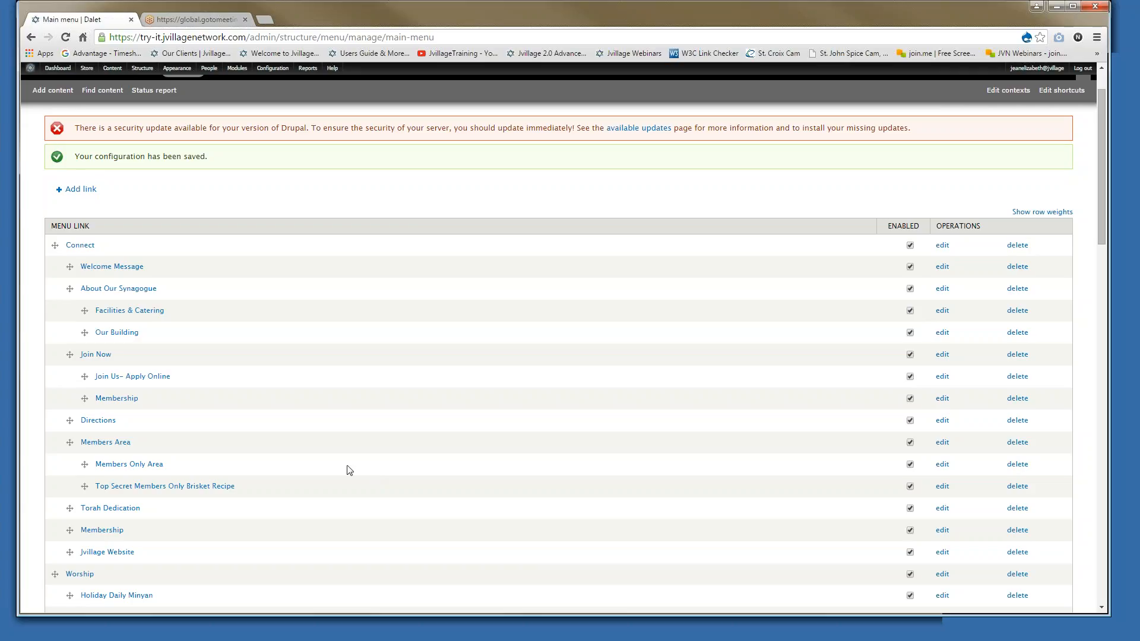
scroll(349, 470, "down", 4)
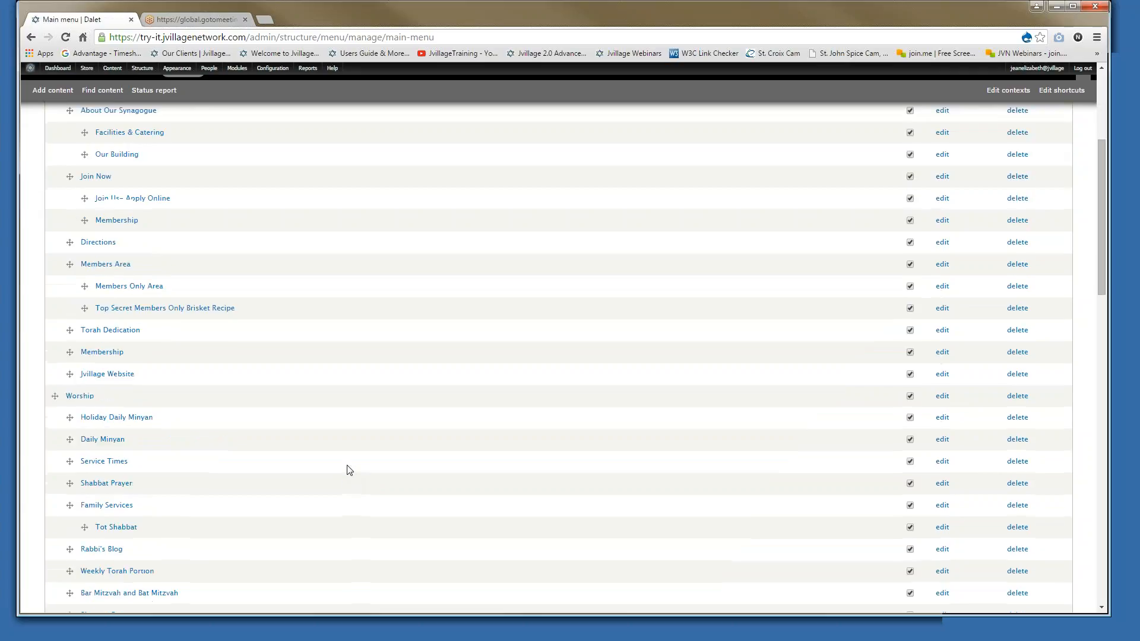
scroll(349, 470, "down", 1)
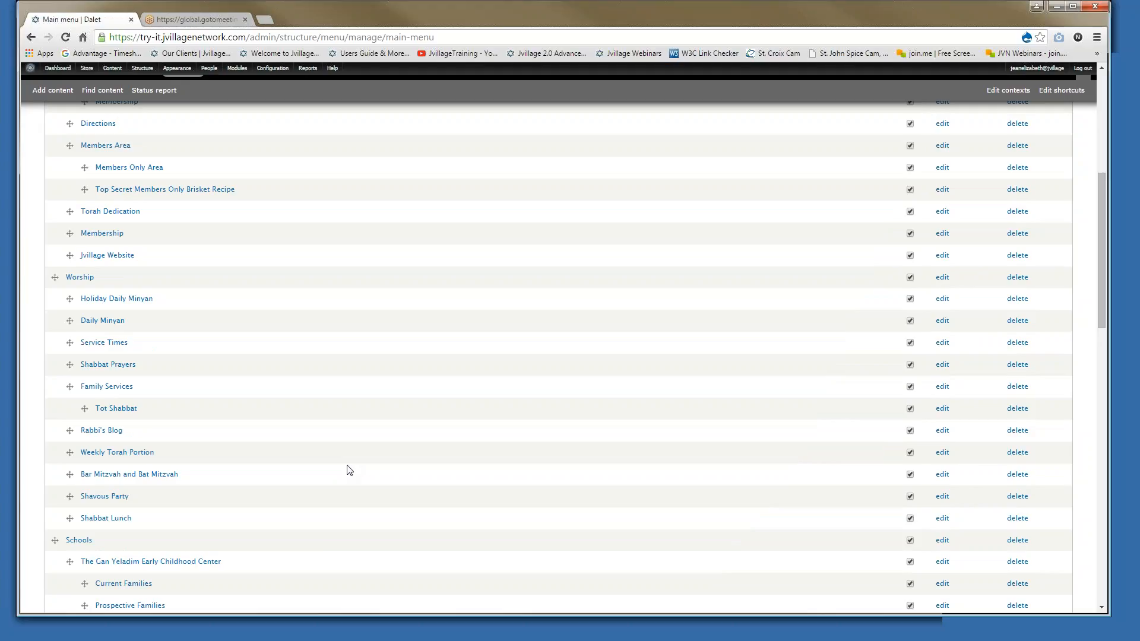
Promote the Membership link from under Join Now to the second level beneath Connect, and save the menu configuration
scroll(349, 471, "up", 2)
scroll(349, 470, "up", 3)
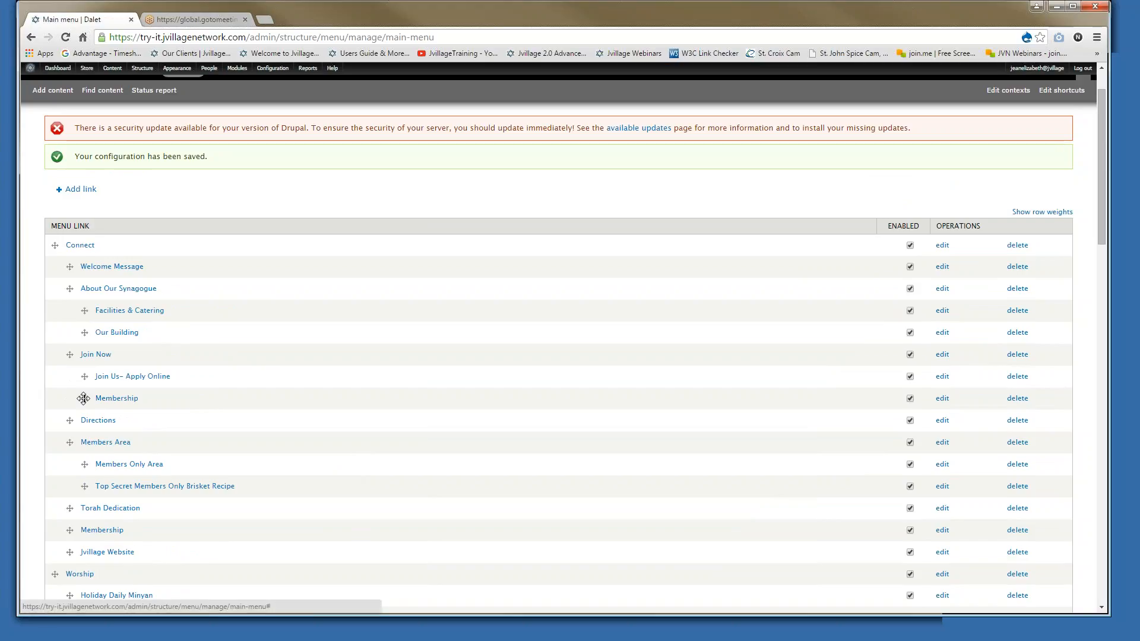
left_click_drag(80, 397, 68, 399)
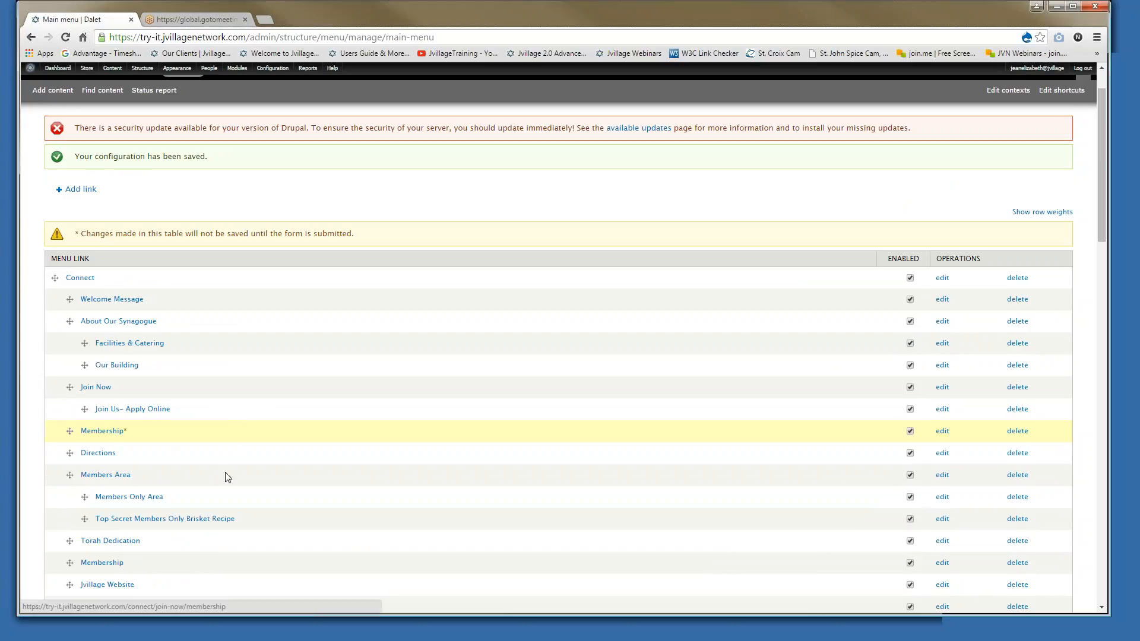
scroll(242, 486, "down", 15)
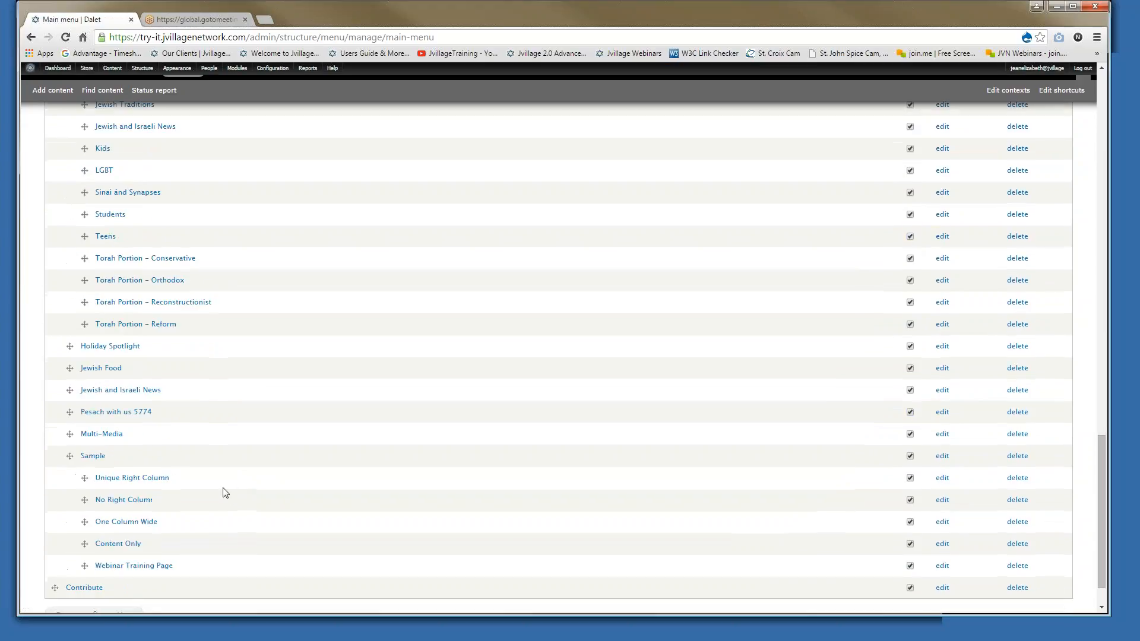
left_click(94, 564)
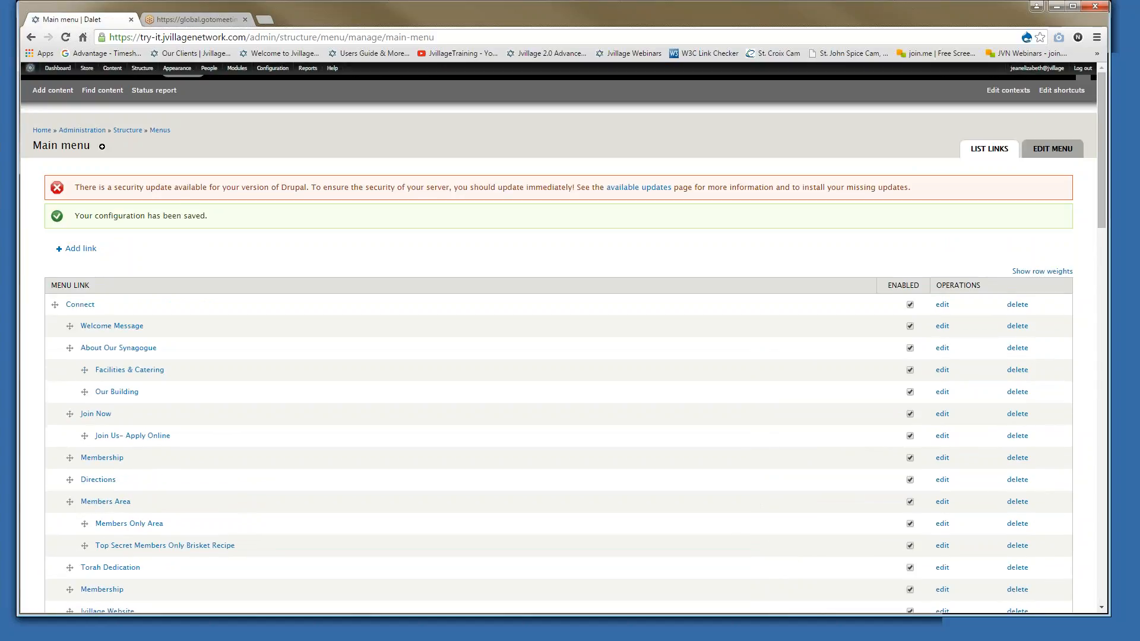
Nest the Membership link that follows Join Us- Apply Online under Join Now
scroll(284, 473, "down", 1)
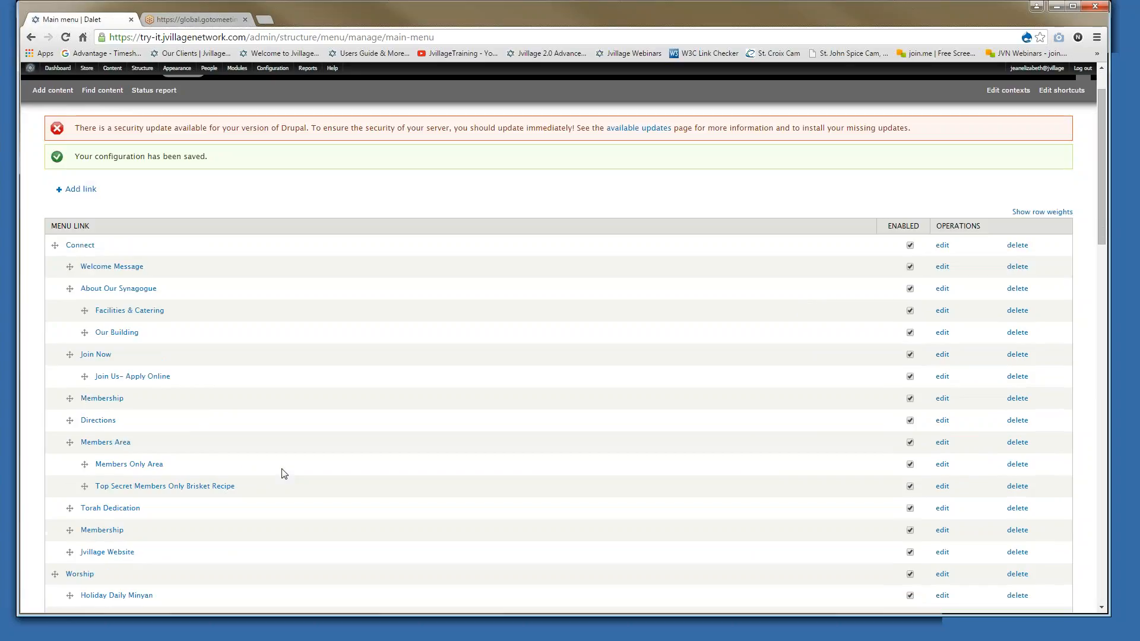
scroll(284, 473, "down", 1)
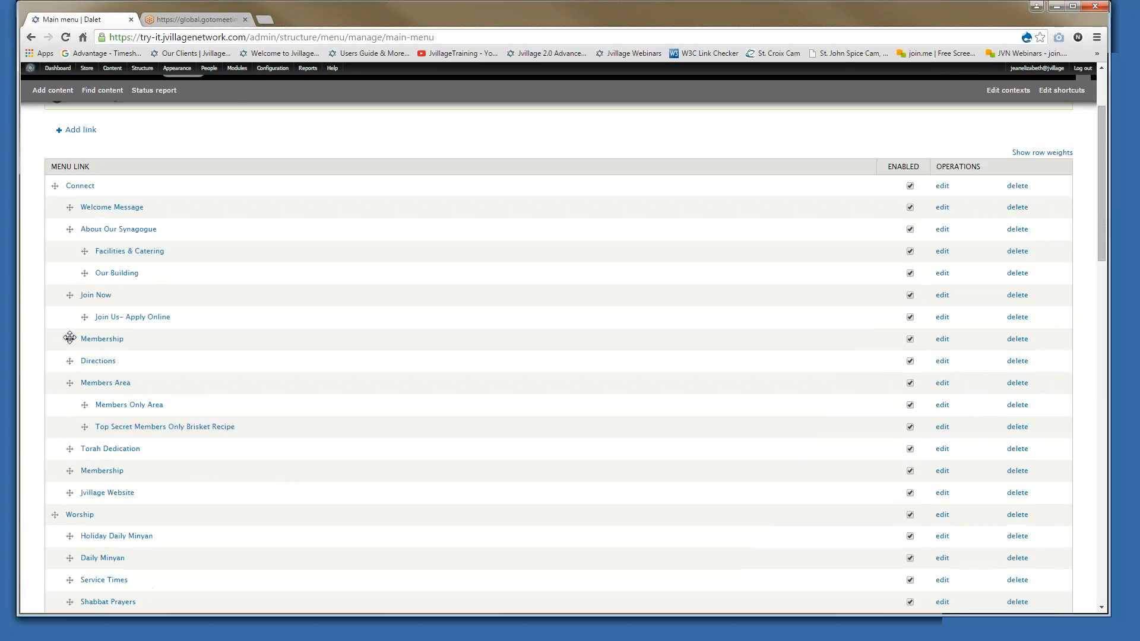
left_click_drag(69, 338, 90, 338)
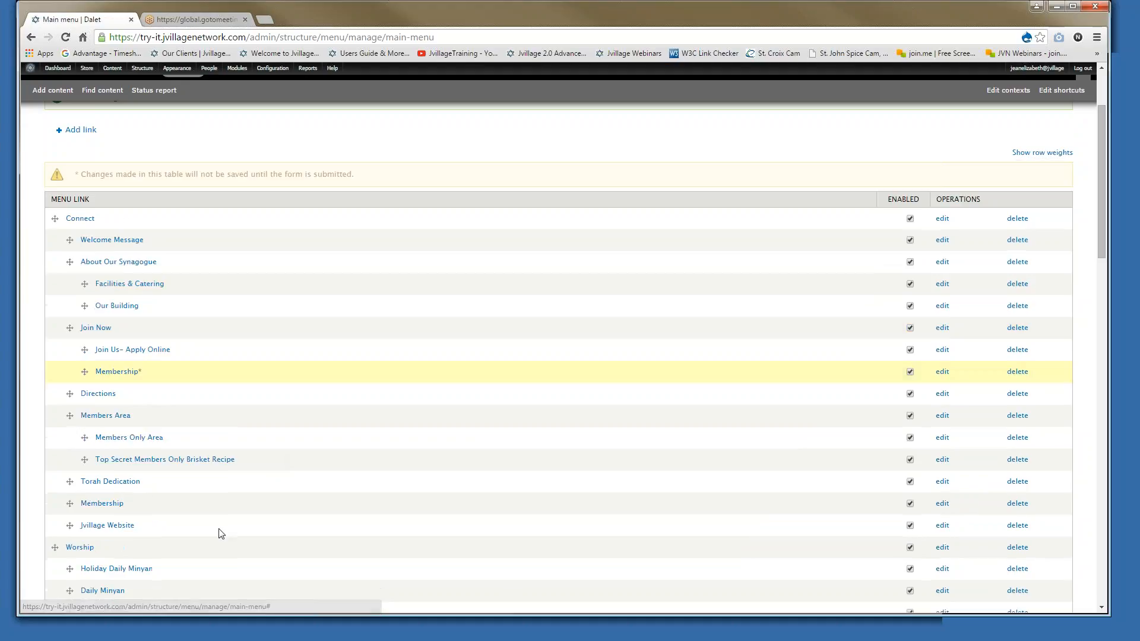
Move the Holiday Daily Minyan link below Service Times under Worship
scroll(218, 531, "down", 5)
scroll(190, 499, "down", 2)
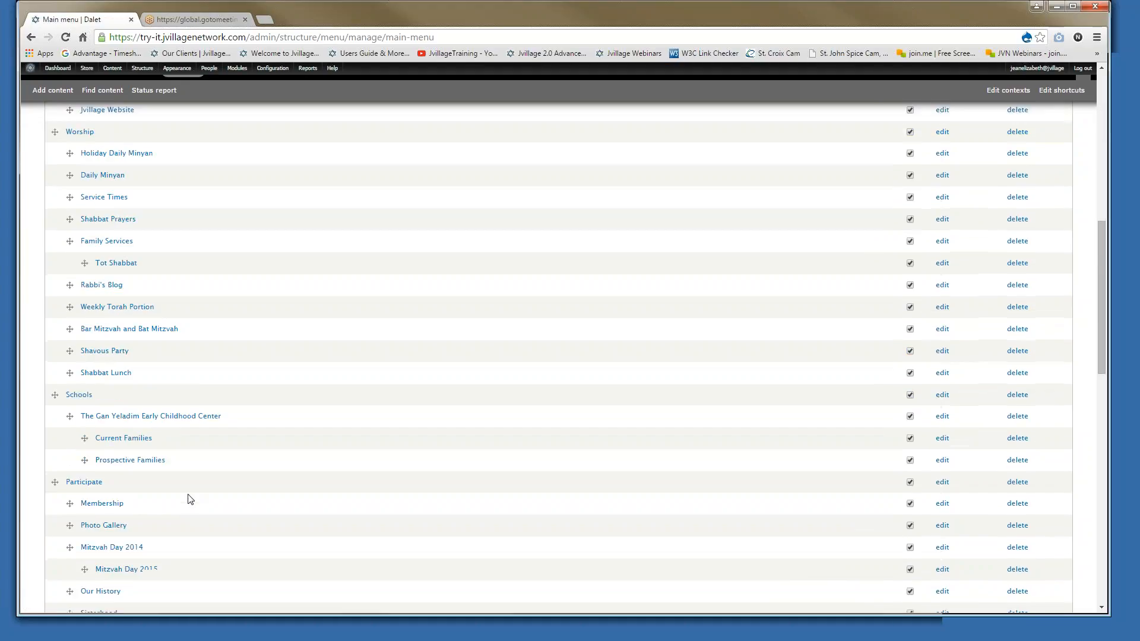
scroll(190, 499, "up", 3)
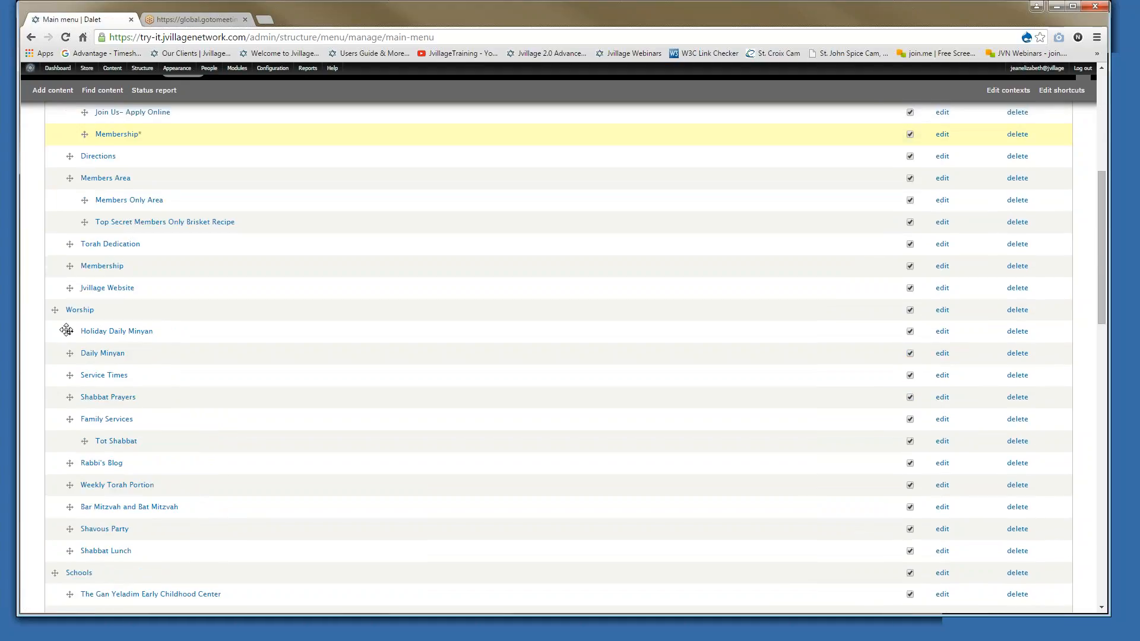
left_click_drag(67, 331, 69, 374)
scroll(297, 491, "up", 3)
scroll(298, 491, "down", 1)
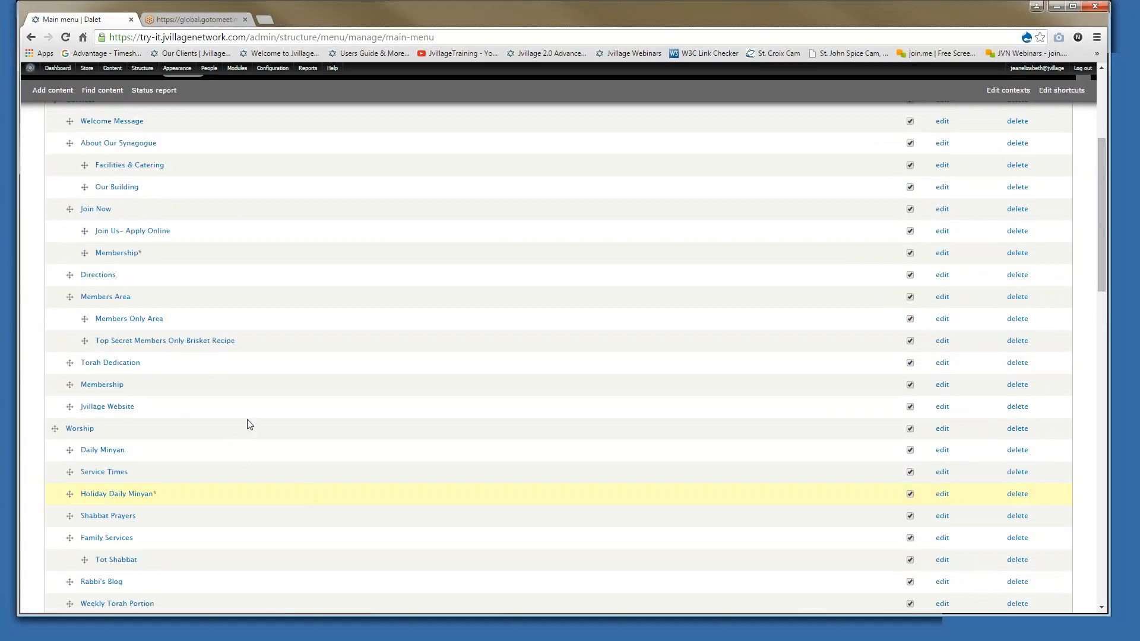
scroll(242, 449, "up", 2)
scroll(241, 449, "down", 1)
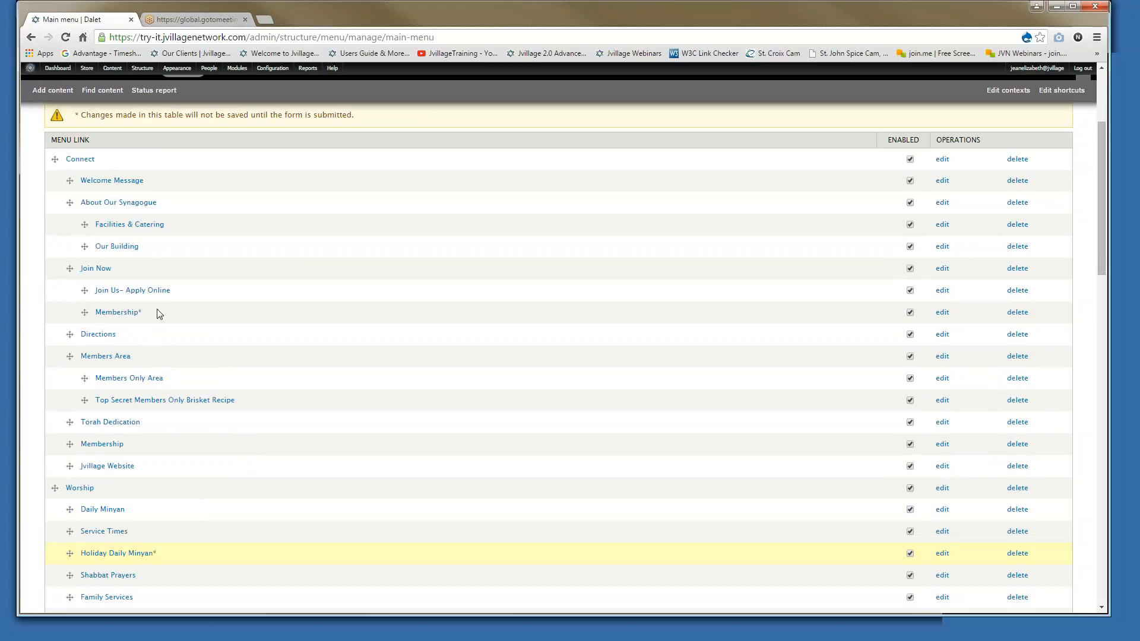
Save the menu configuration and check the saved link order under Connect and Worship
scroll(191, 514, "down", 6)
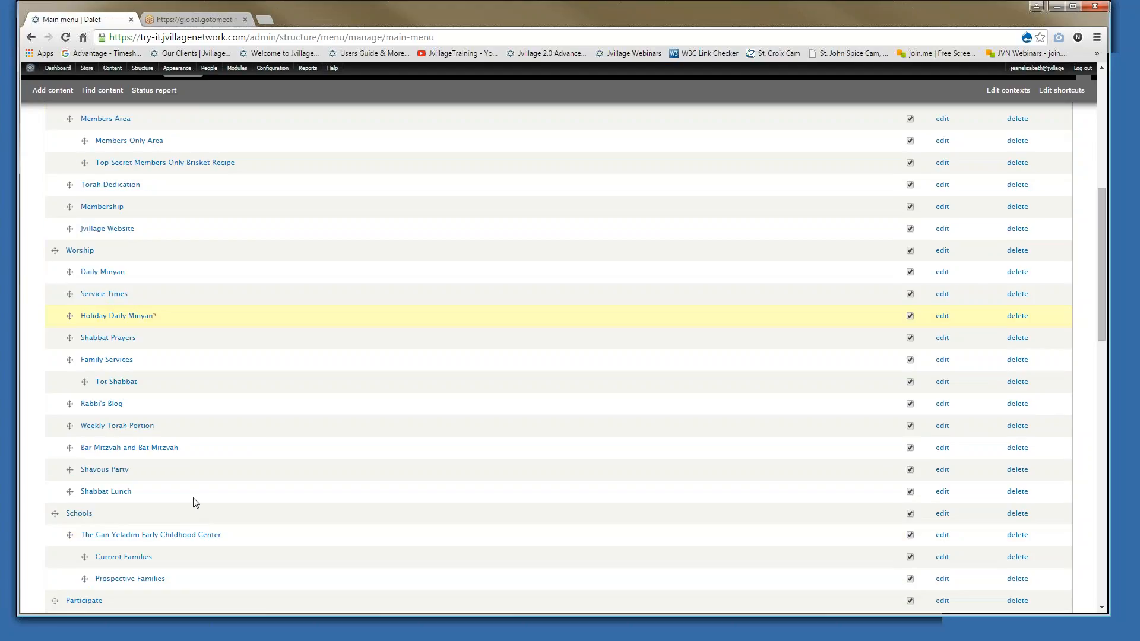
scroll(202, 494, "down", 10)
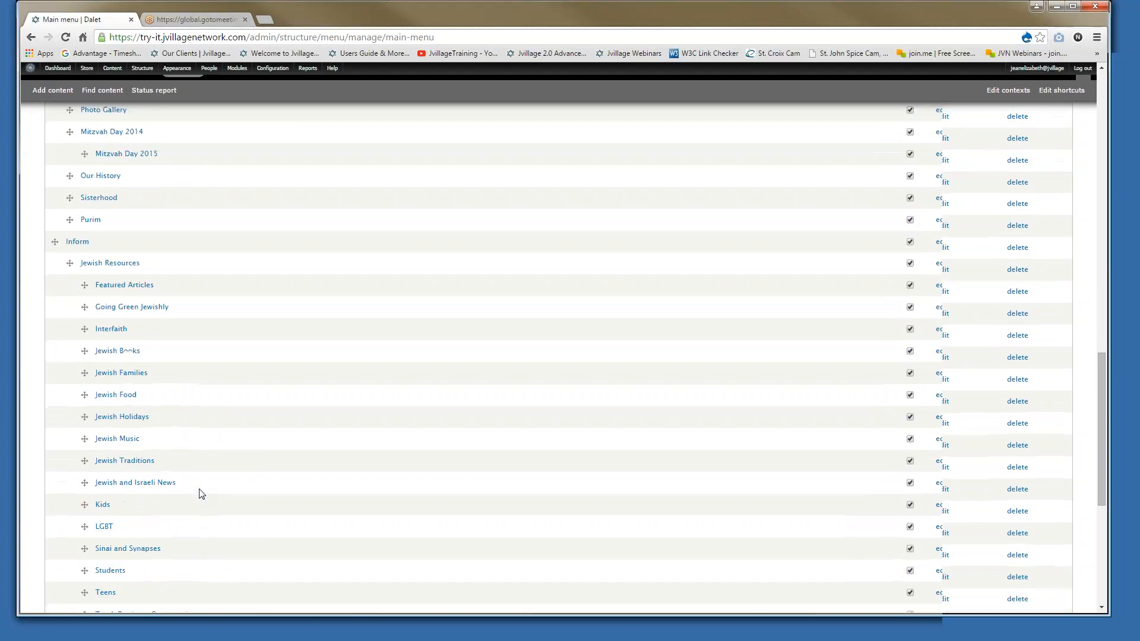
scroll(201, 494, "down", 4)
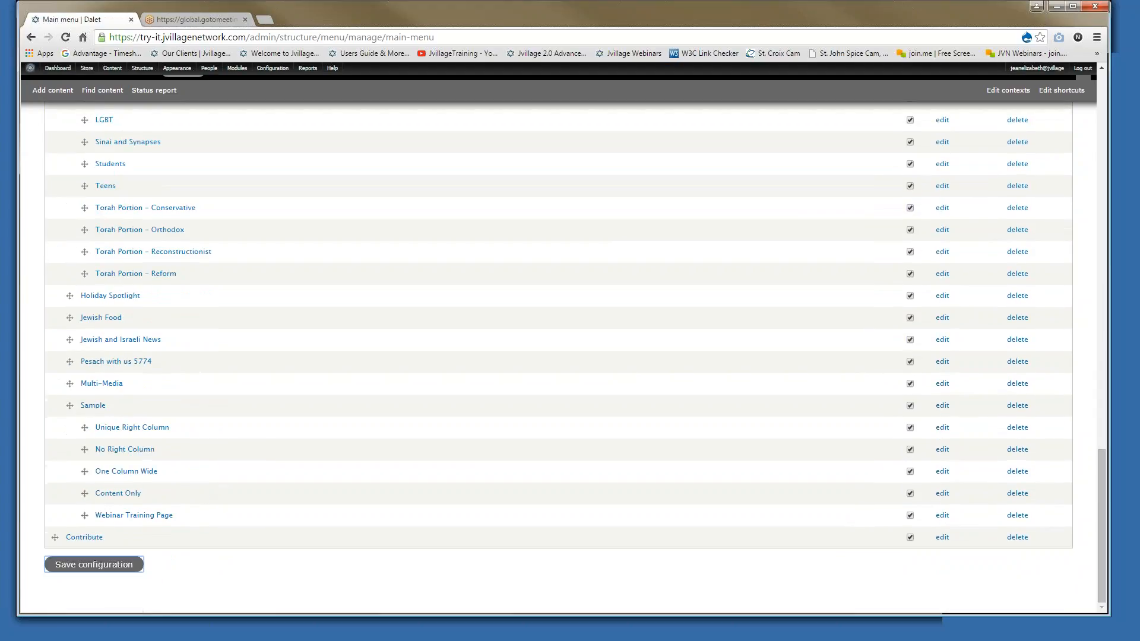
left_click(92, 565)
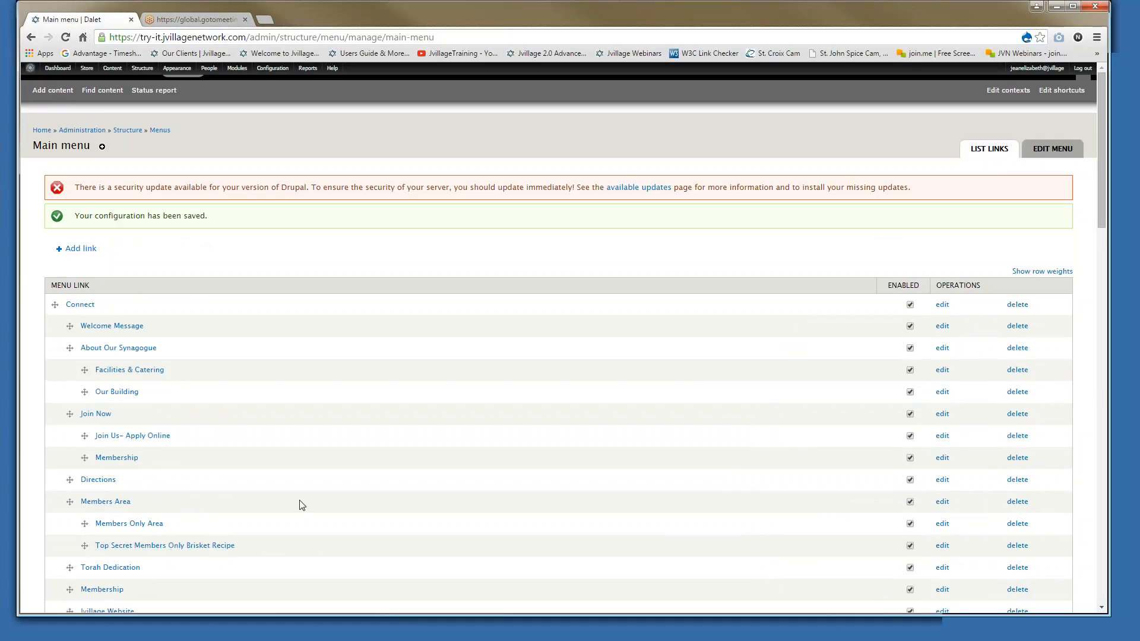
scroll(300, 504, "down", 1)
scroll(300, 504, "down", 3)
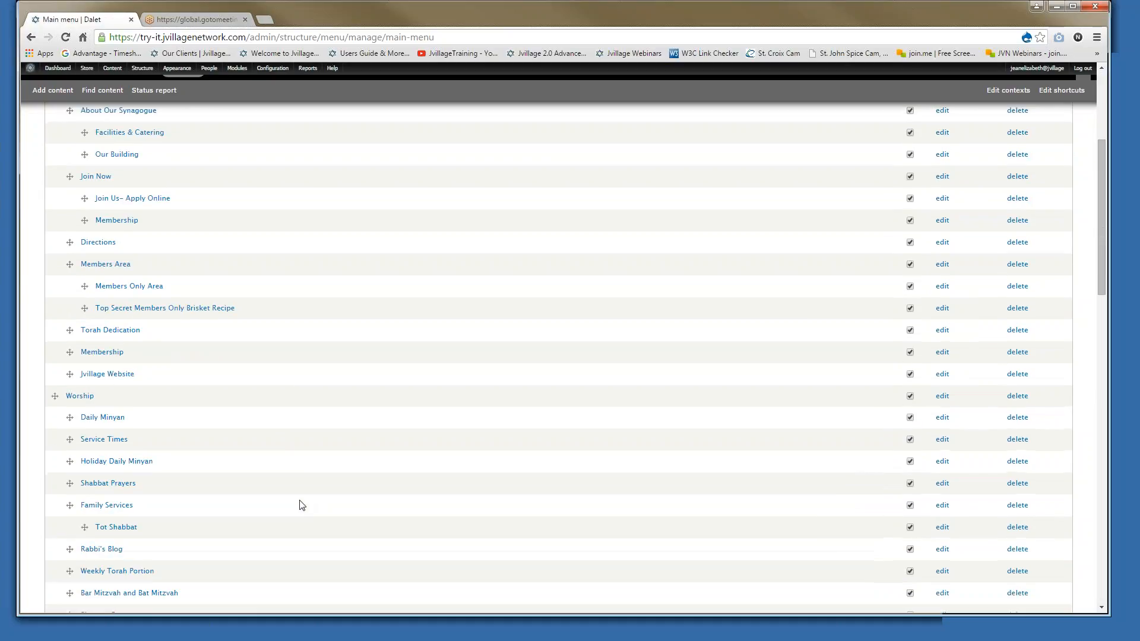
scroll(300, 504, "up", 4)
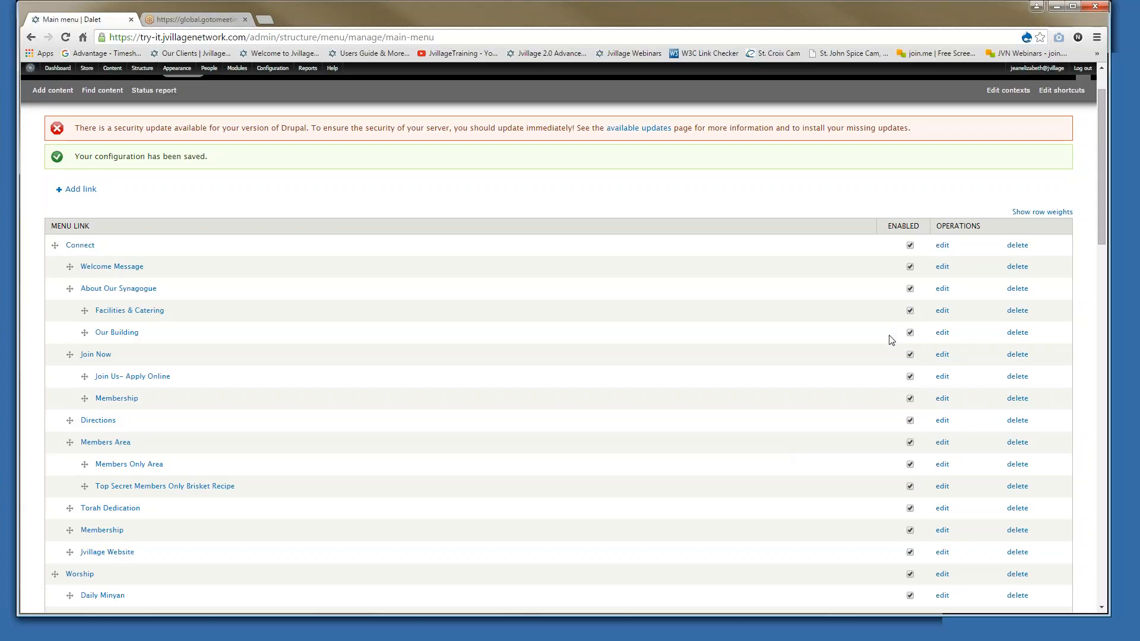
Disable the Holiday Daily Minyan link under Worship and save the menu configuration
scroll(776, 491, "down", 4)
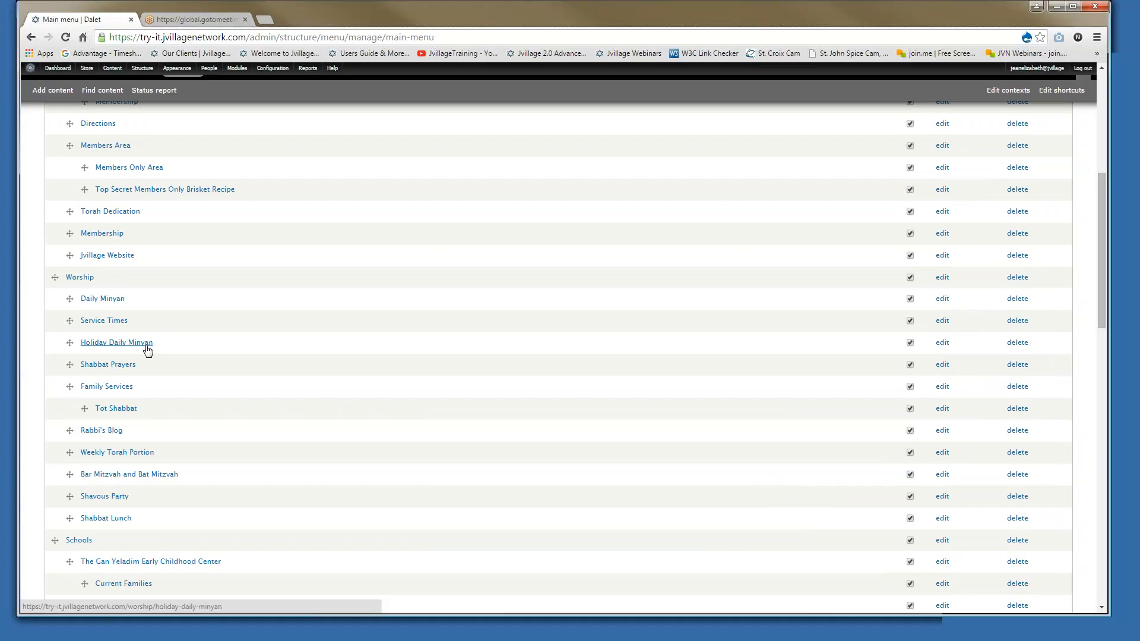
left_click(909, 343)
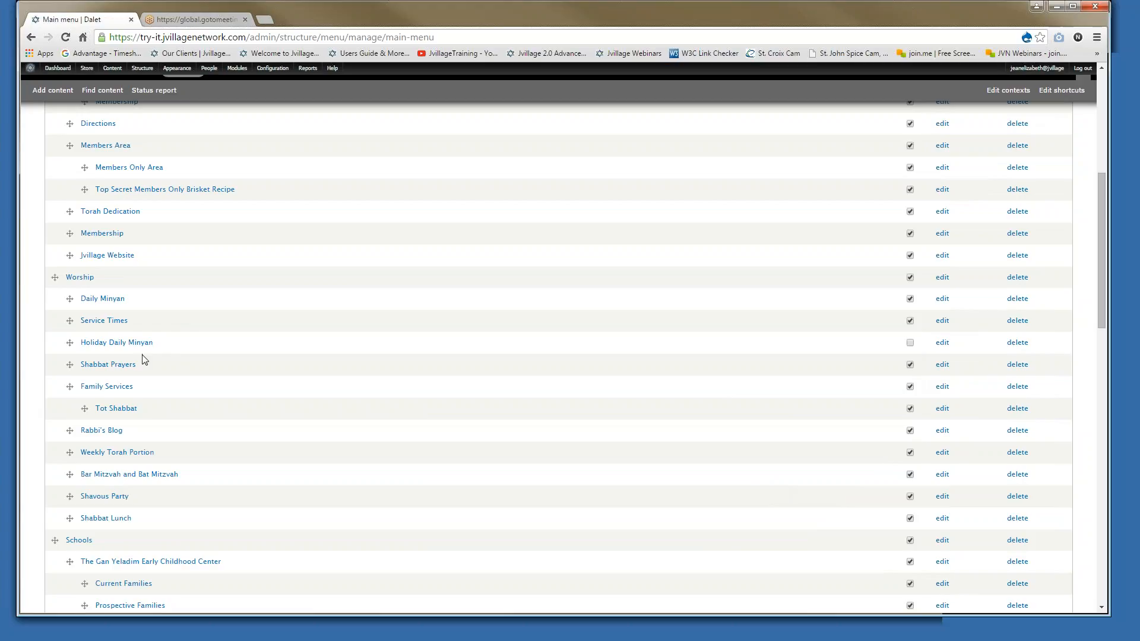
scroll(208, 457, "down", 15)
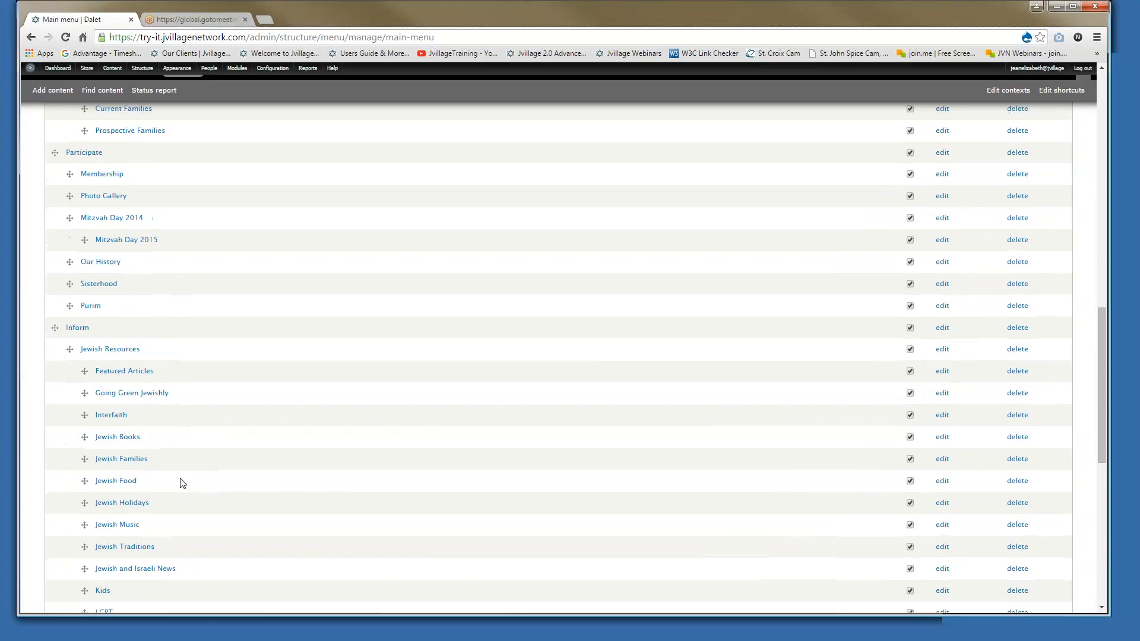
left_click(100, 566)
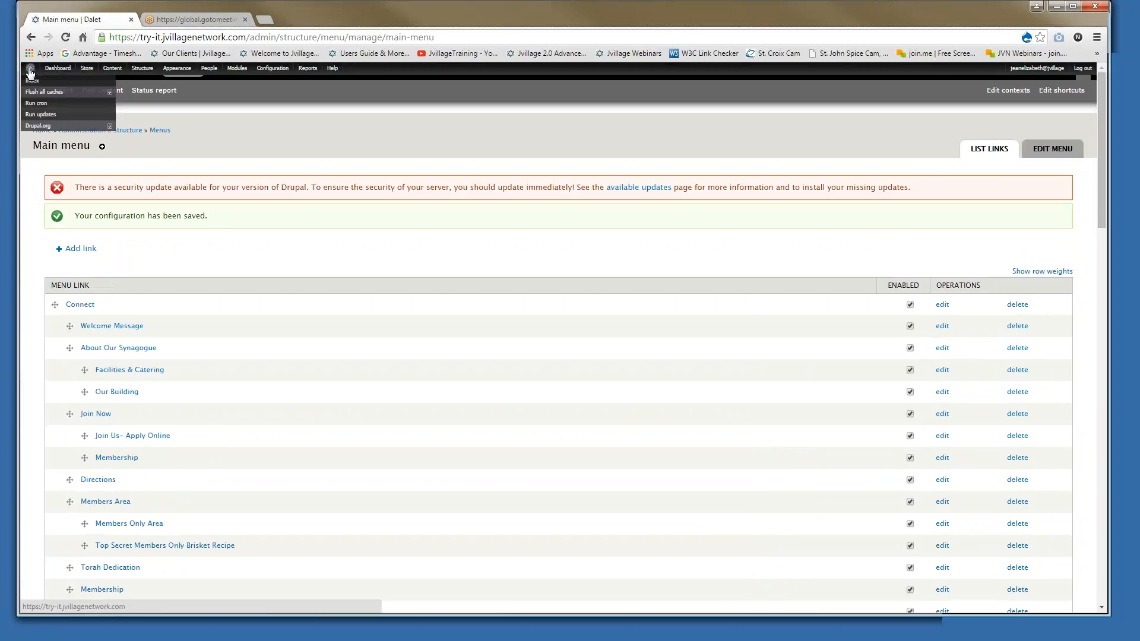
Check the Worship dropdown on the site's home page, and reopen the Main menu's link list to review the Holiday Daily Minyan entry
left_click(31, 73)
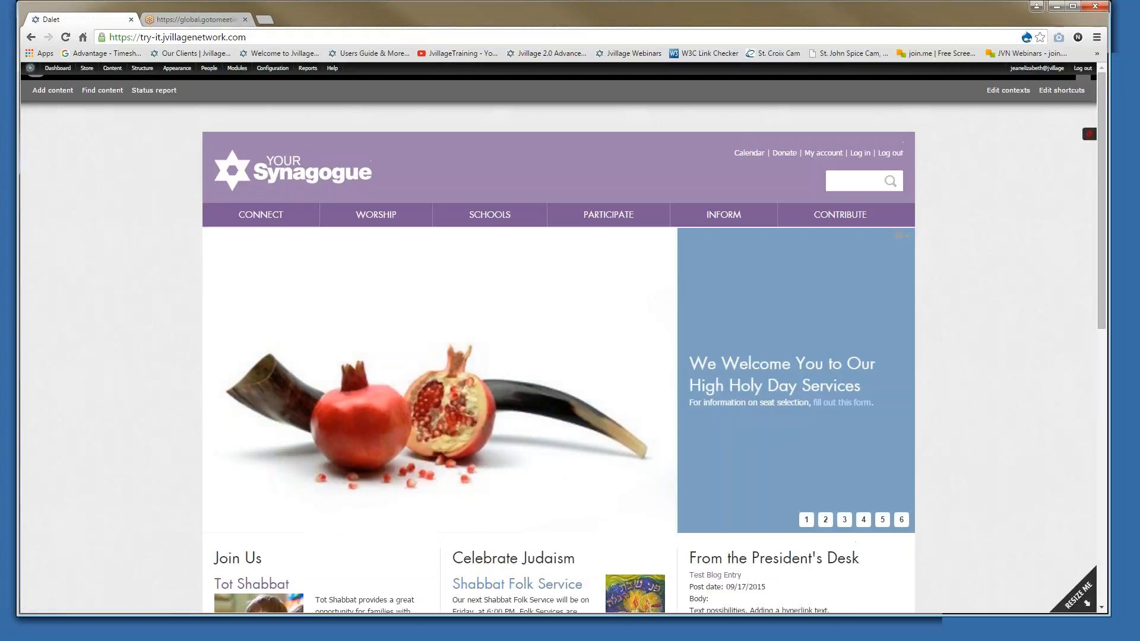
mouse_move(376, 219)
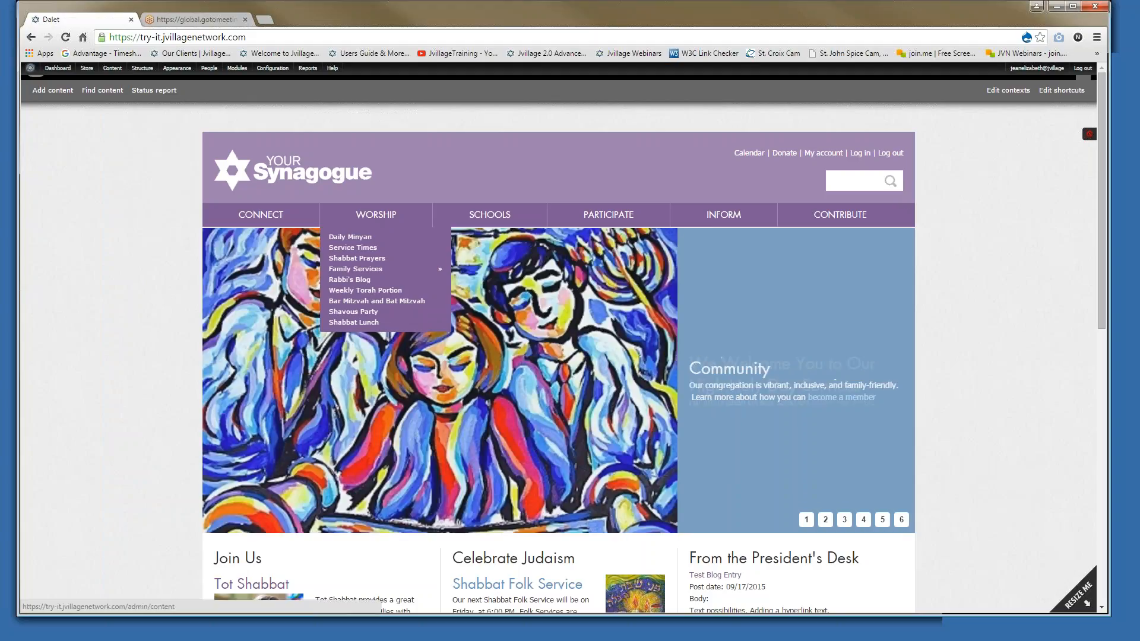
mouse_move(143, 68)
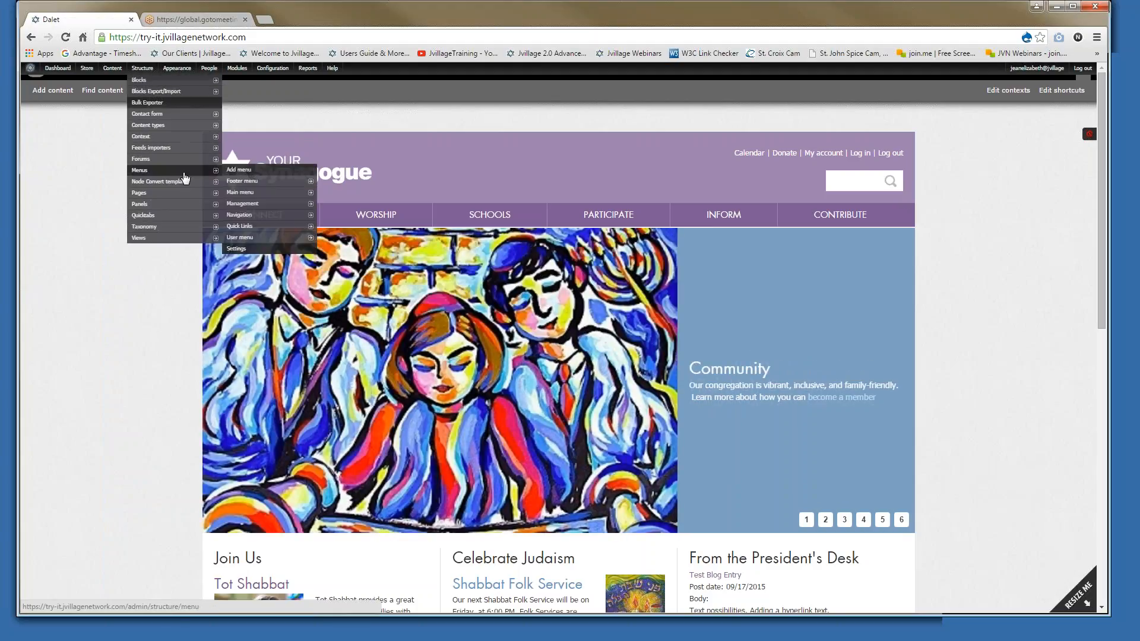
mouse_move(240, 192)
mouse_move(202, 170)
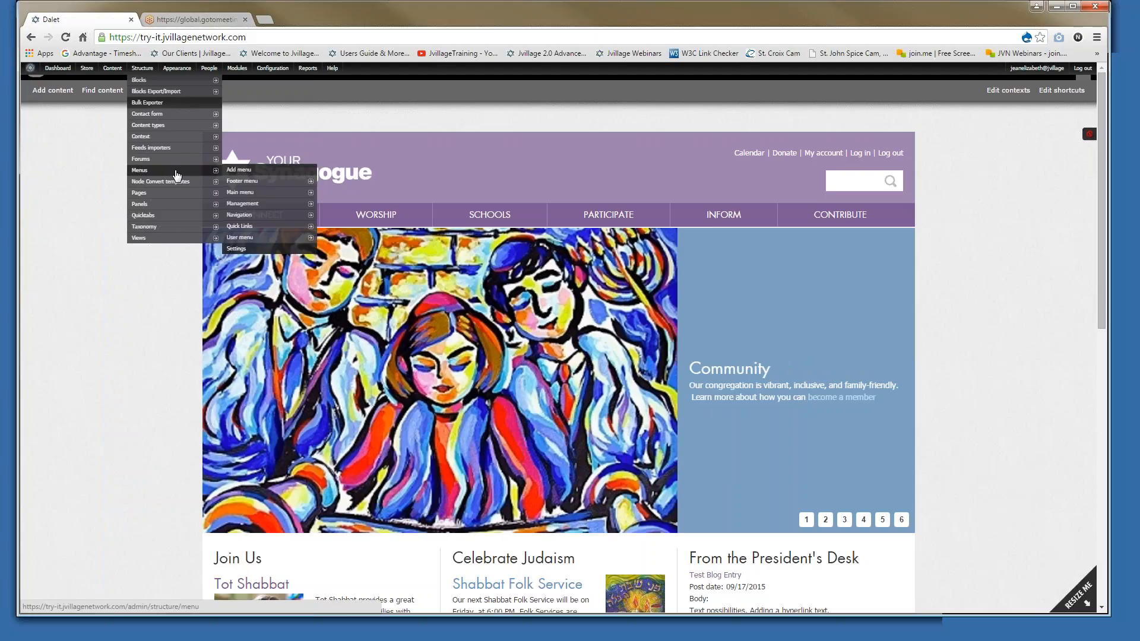
left_click(242, 196)
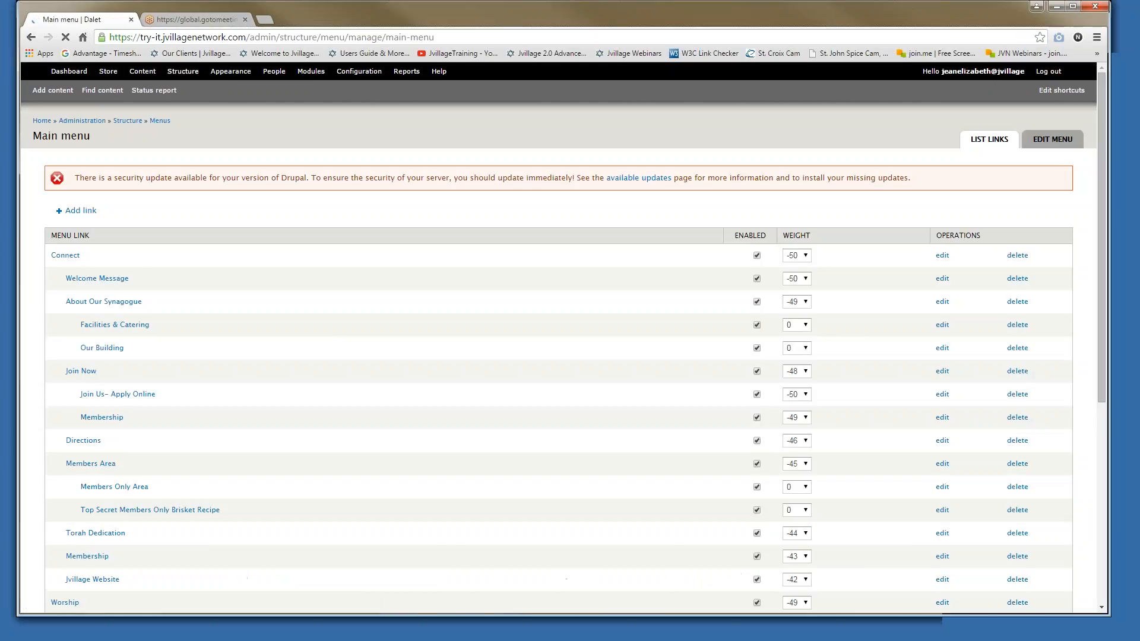
scroll(304, 324, "down", 3)
scroll(127, 440, "down", 2)
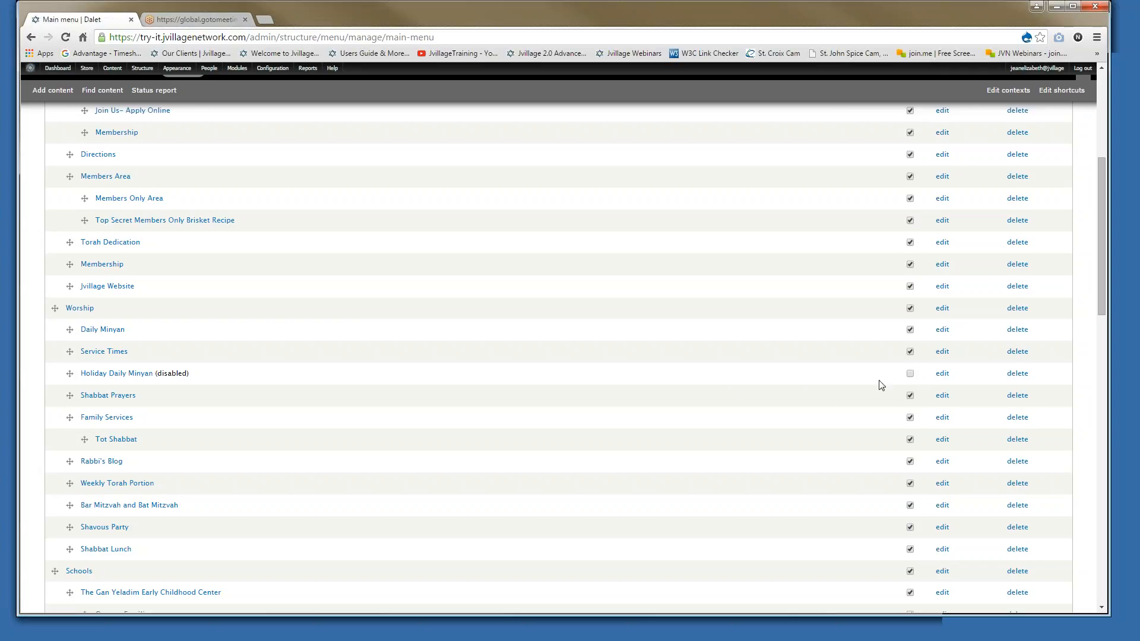
Delete the Join Us- Apply Online link from under Join Now and check the updated Main menu list
scroll(881, 385, "up", 3)
scroll(882, 386, "down", 2)
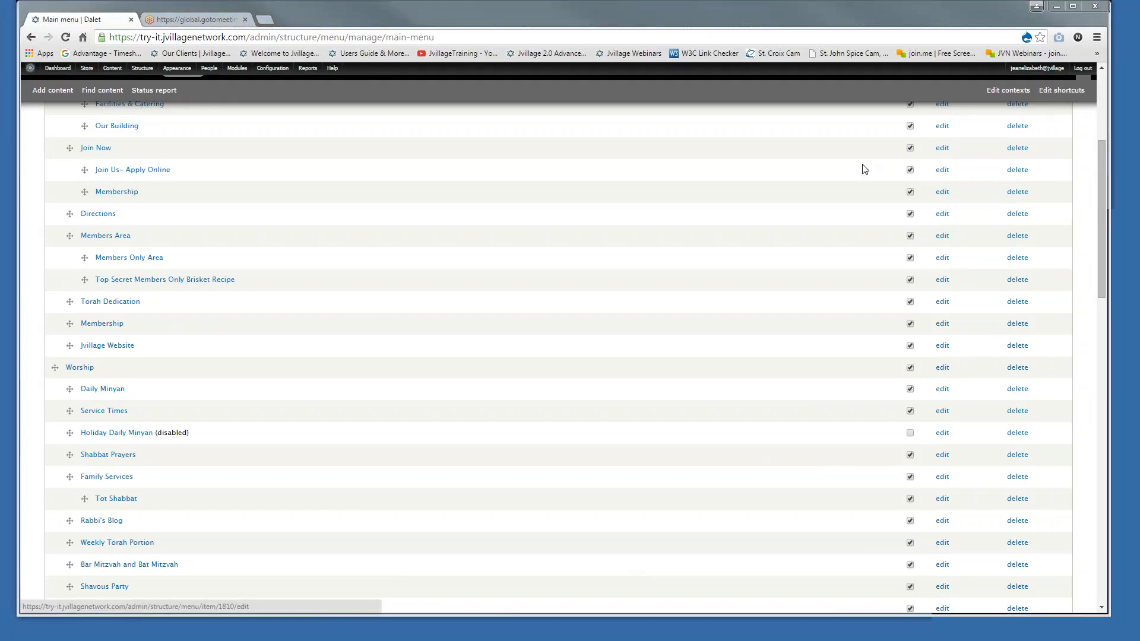
left_click(1017, 170)
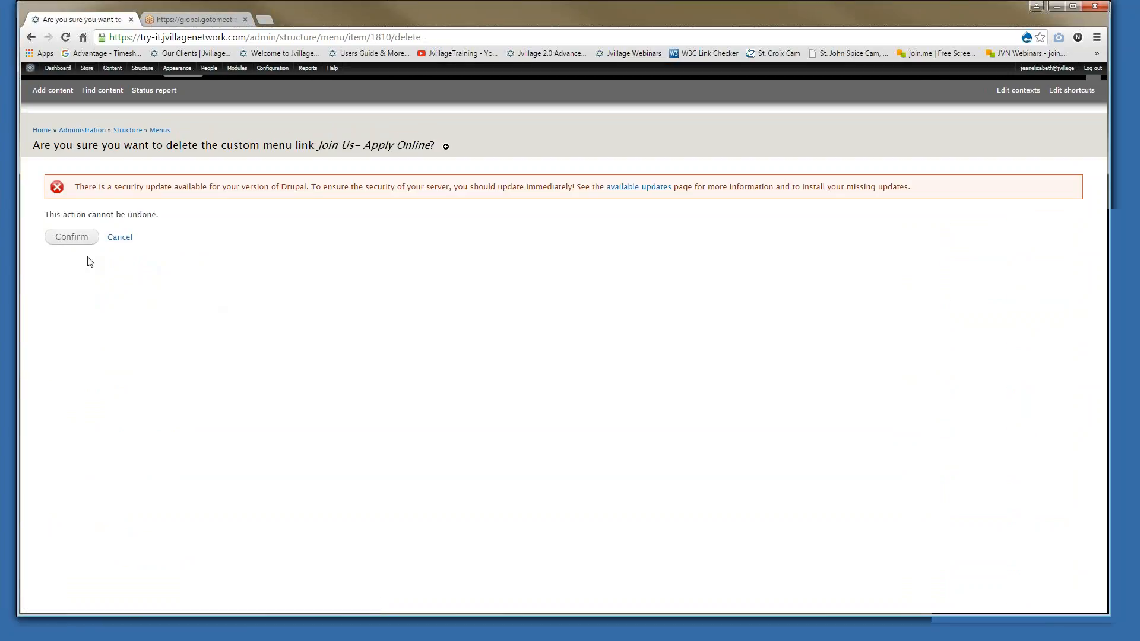
left_click(81, 238)
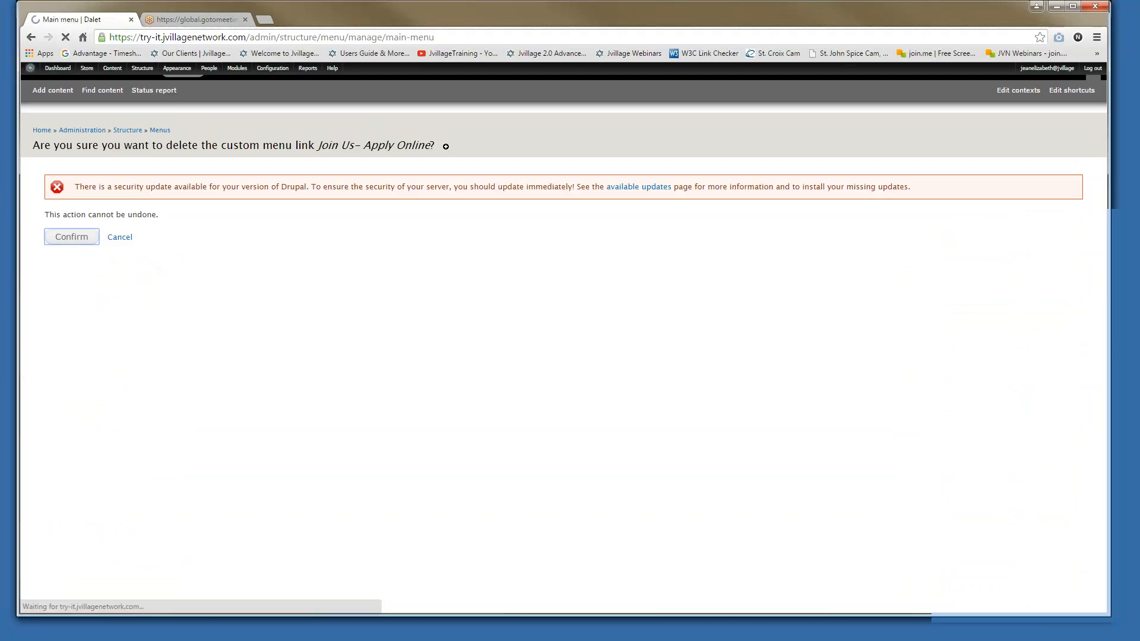
scroll(301, 448, "down", 1)
scroll(301, 448, "down", 1)
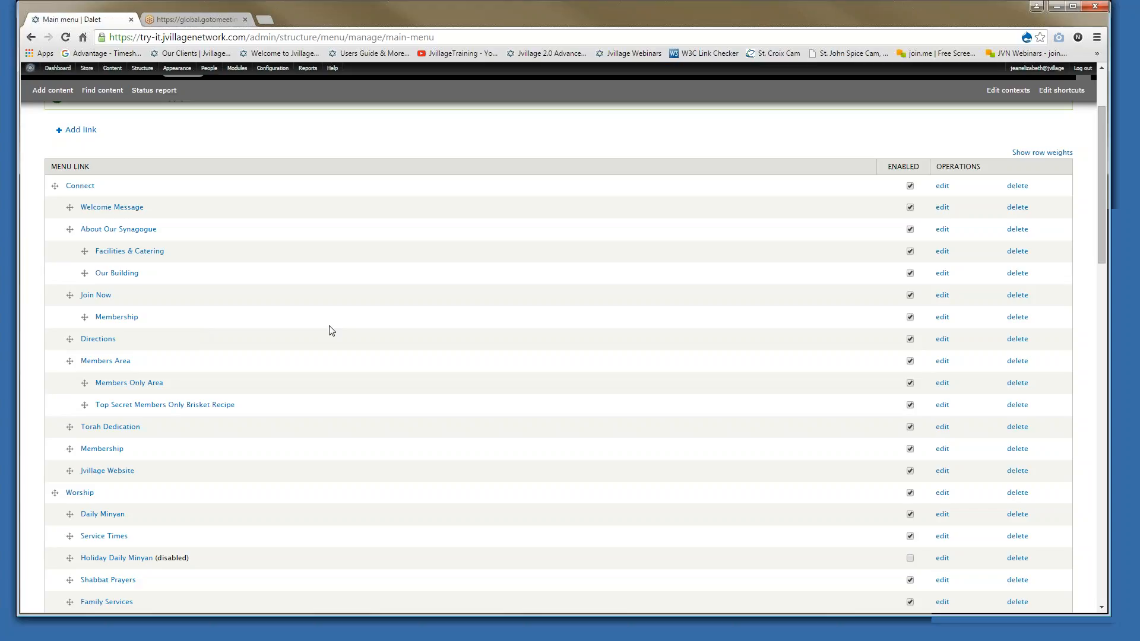
scroll(332, 331, "up", 1)
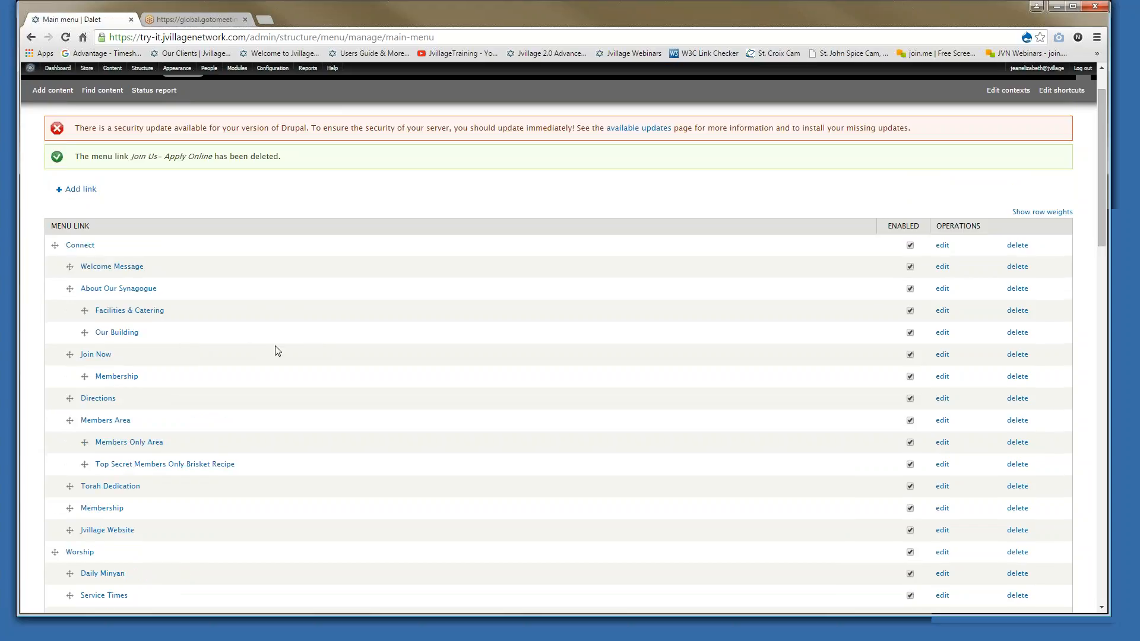
scroll(276, 349, "up", 1)
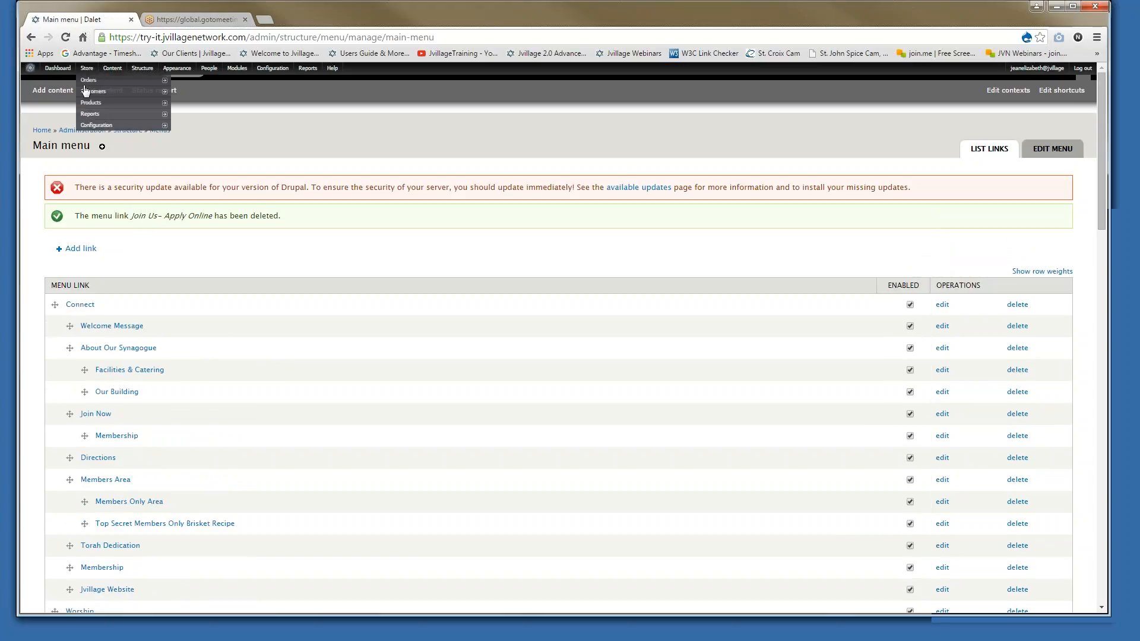
Find the Shabbat Lunch basic page in the site's content list and open it for editing
left_click(118, 71)
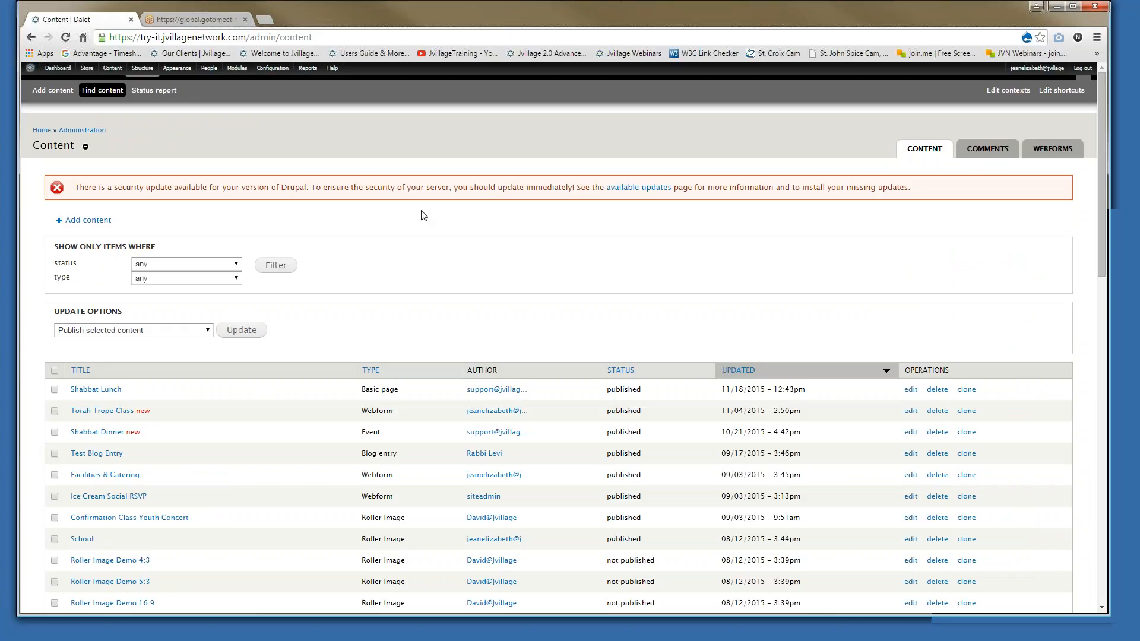
mouse_move(272, 68)
mouse_move(266, 193)
scroll(221, 419, "down", 1)
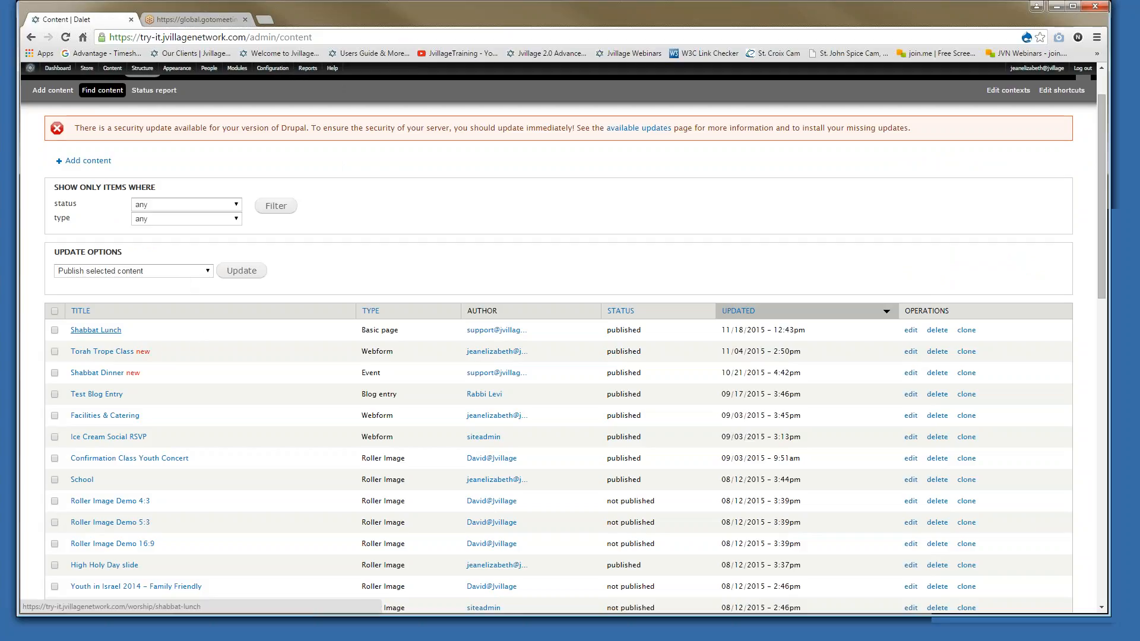
left_click(110, 337)
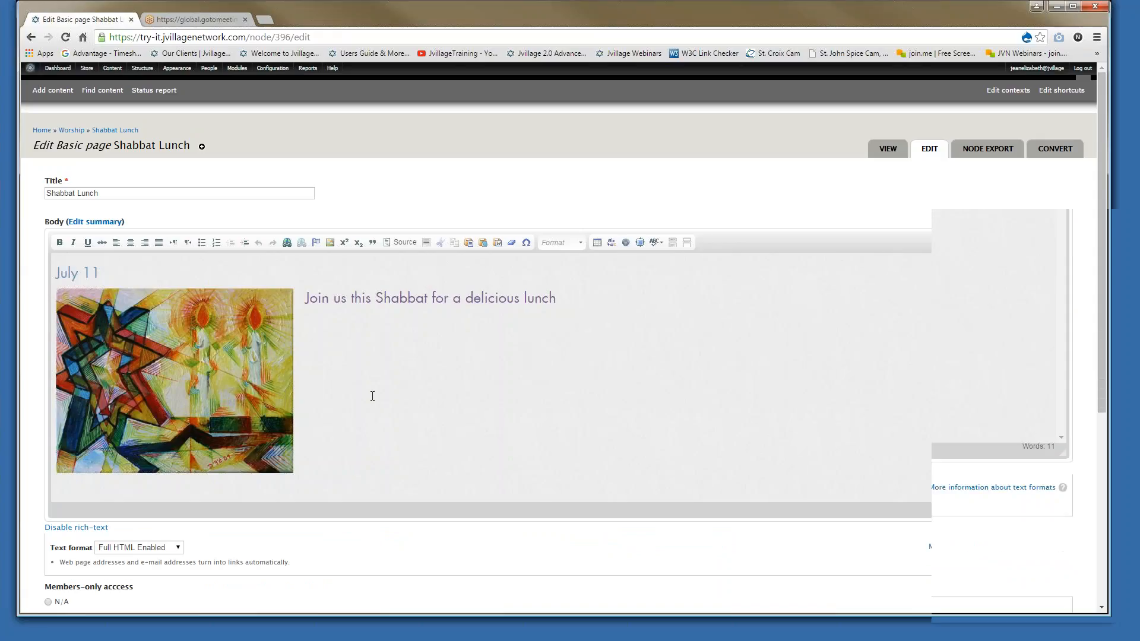
Turn off the menu link in the Shabbat Lunch page's menu settings
scroll(373, 396, "down", 4)
scroll(390, 368, "down", 1)
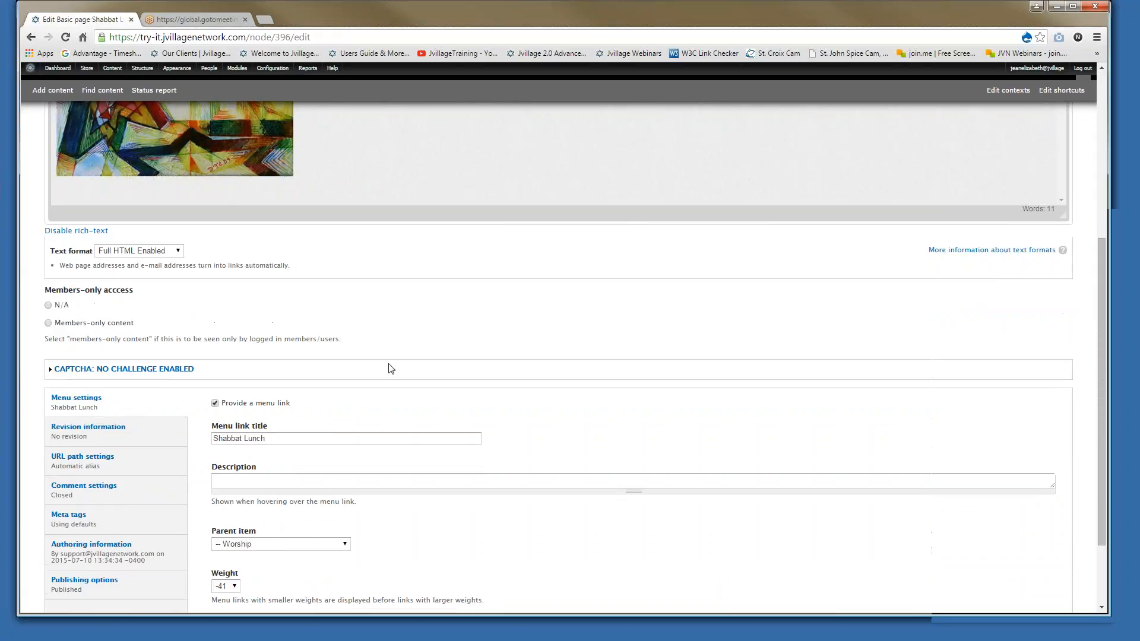
scroll(391, 369, "down", 1)
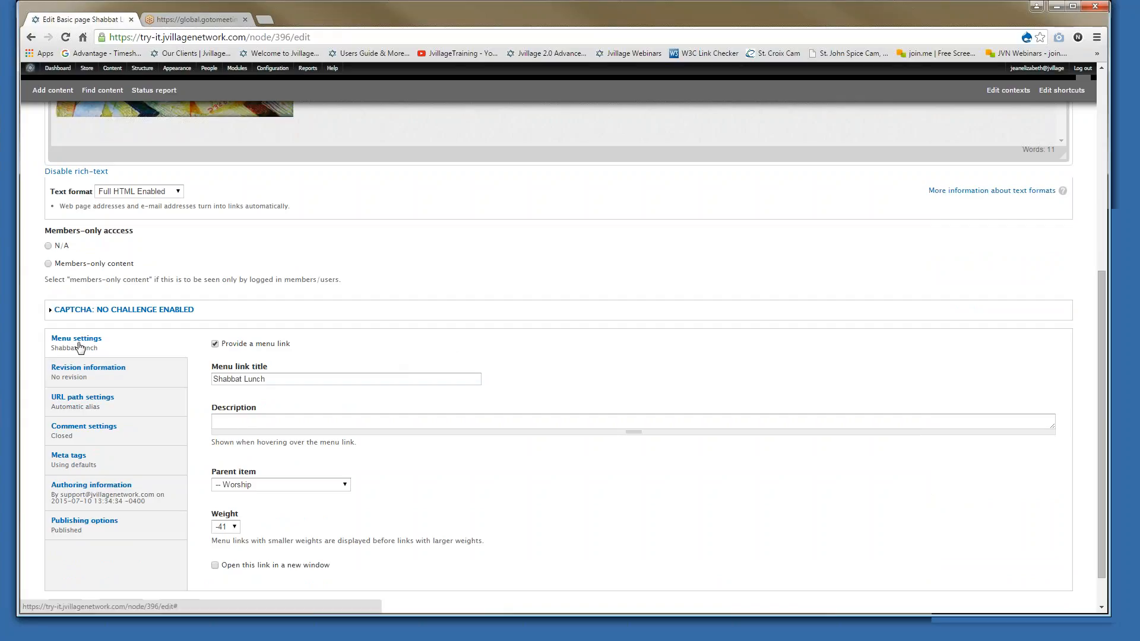
left_click(215, 345)
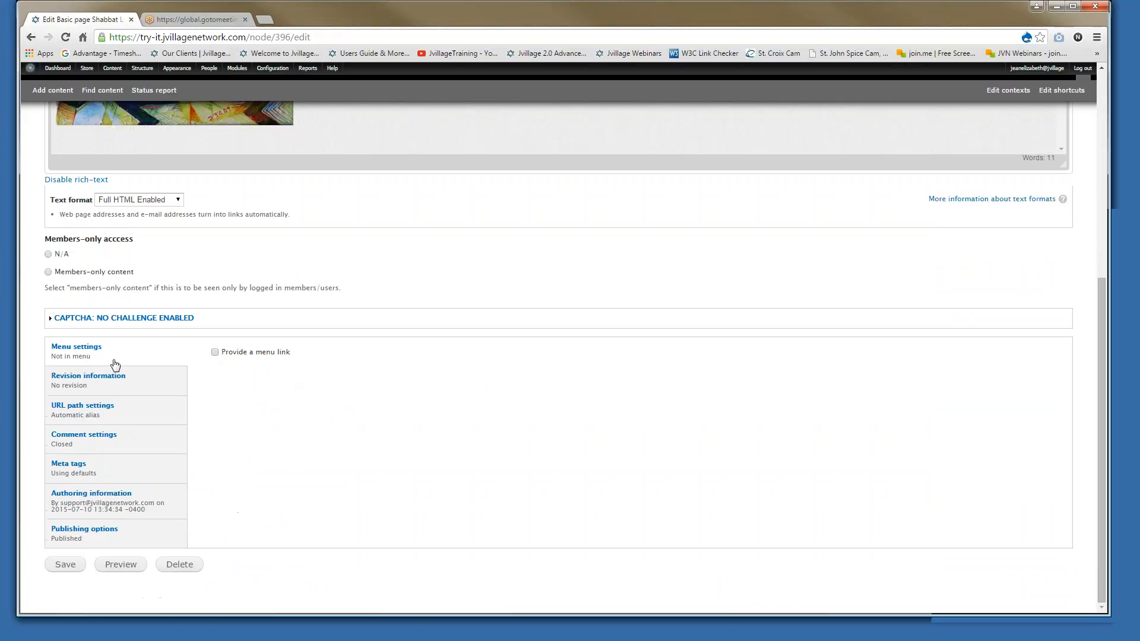
Provide a menu link for the Shabbat Lunch page again and copy its link title into the Description
left_click(215, 352)
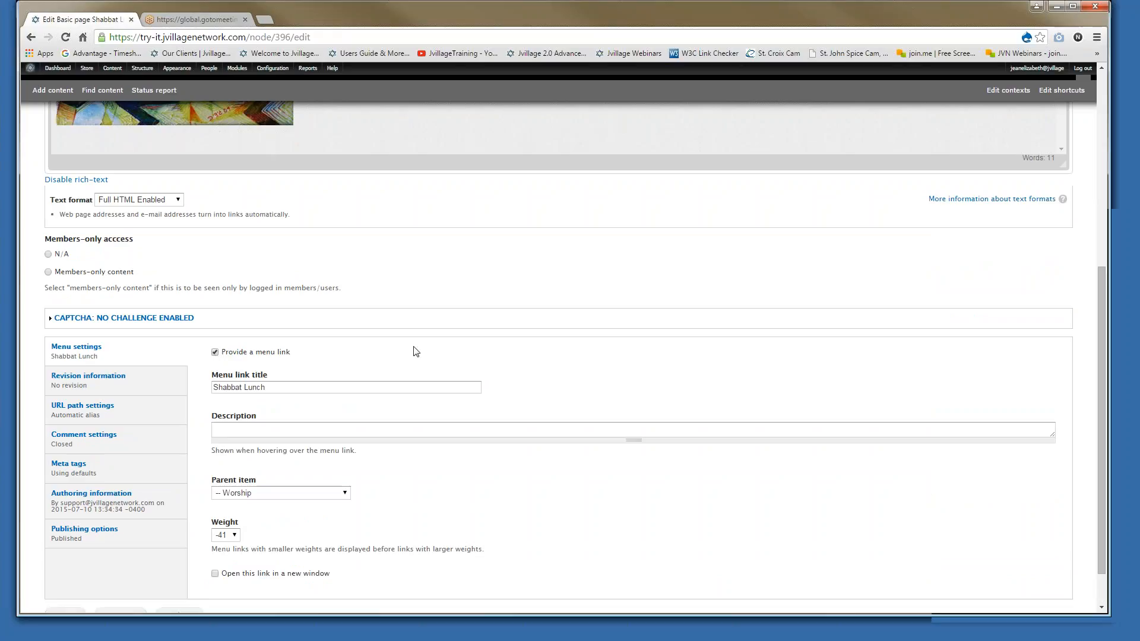
scroll(416, 350, "down", 1)
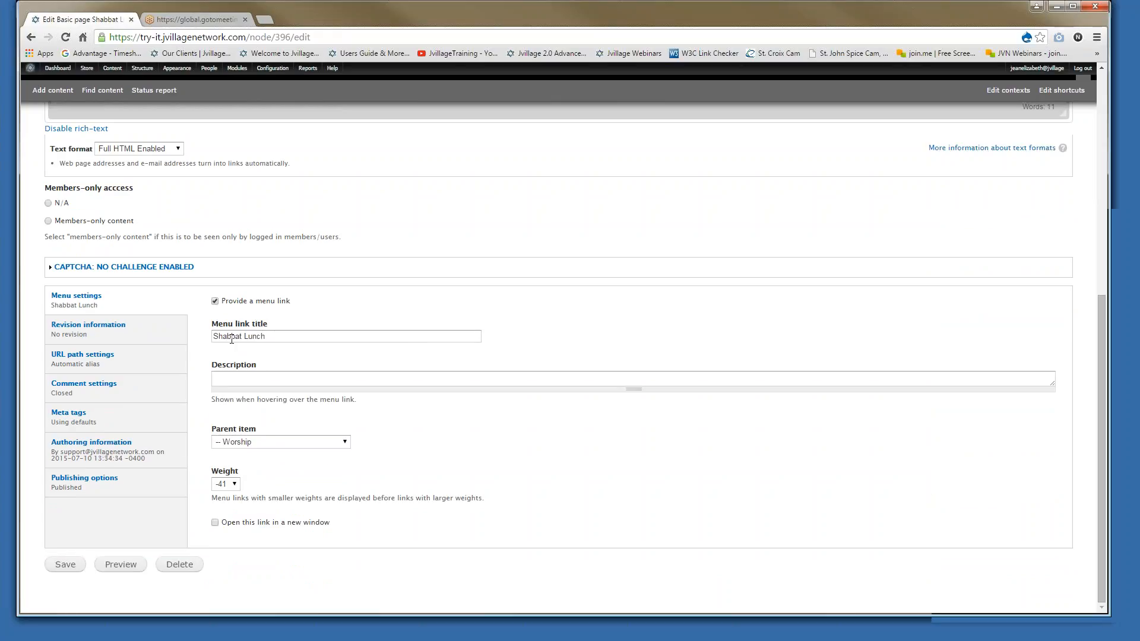
left_click(271, 337)
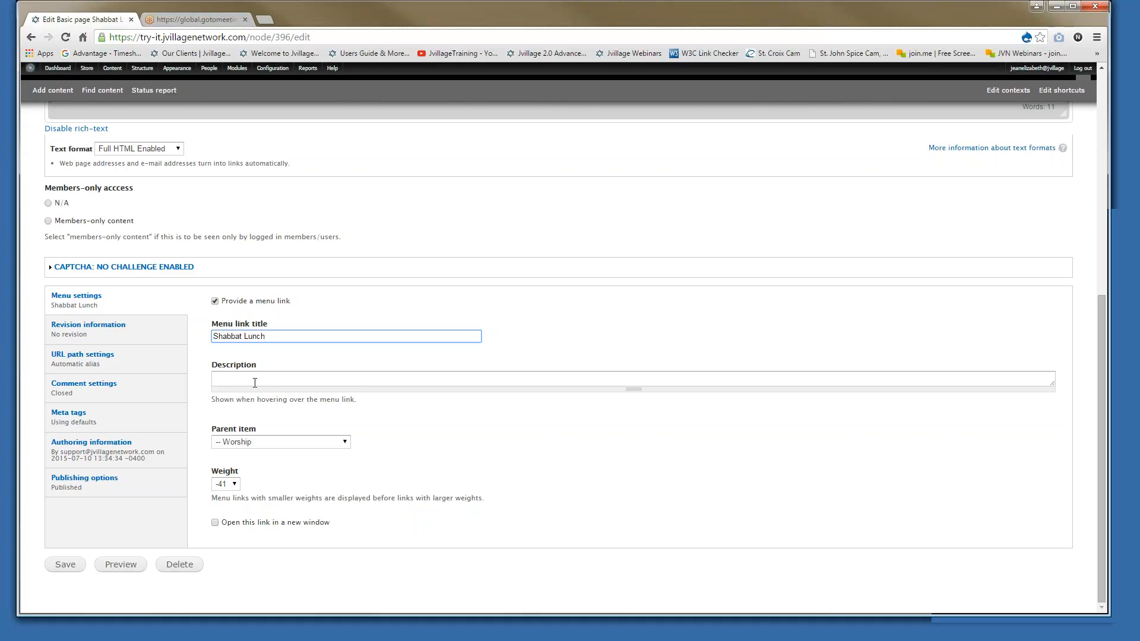
triple_click(247, 336)
key("ctrl+c")
left_click(223, 379)
key("ctrl+v")
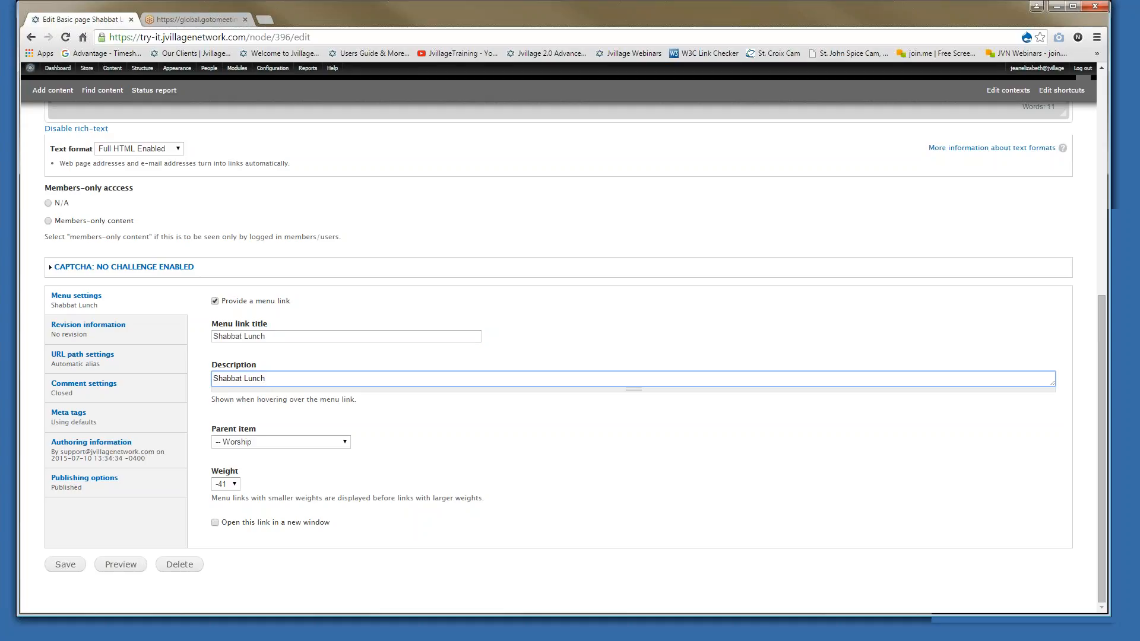
Set the Shabbat Lunch link's parent item to <Main menu>
left_click(274, 443)
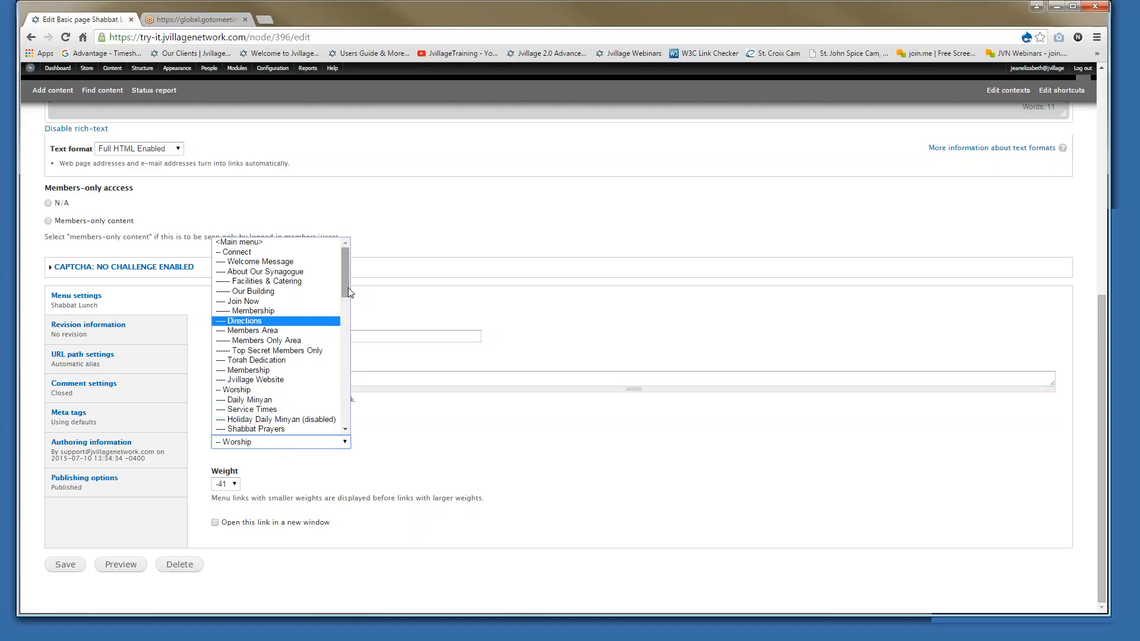
left_click(240, 243)
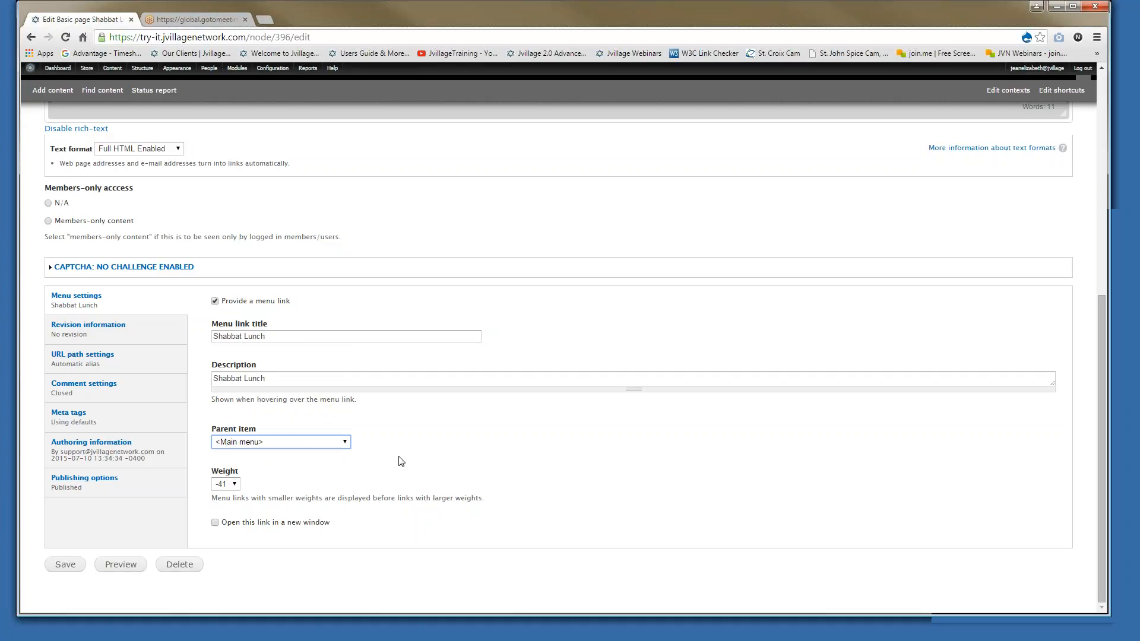
left_click(335, 448)
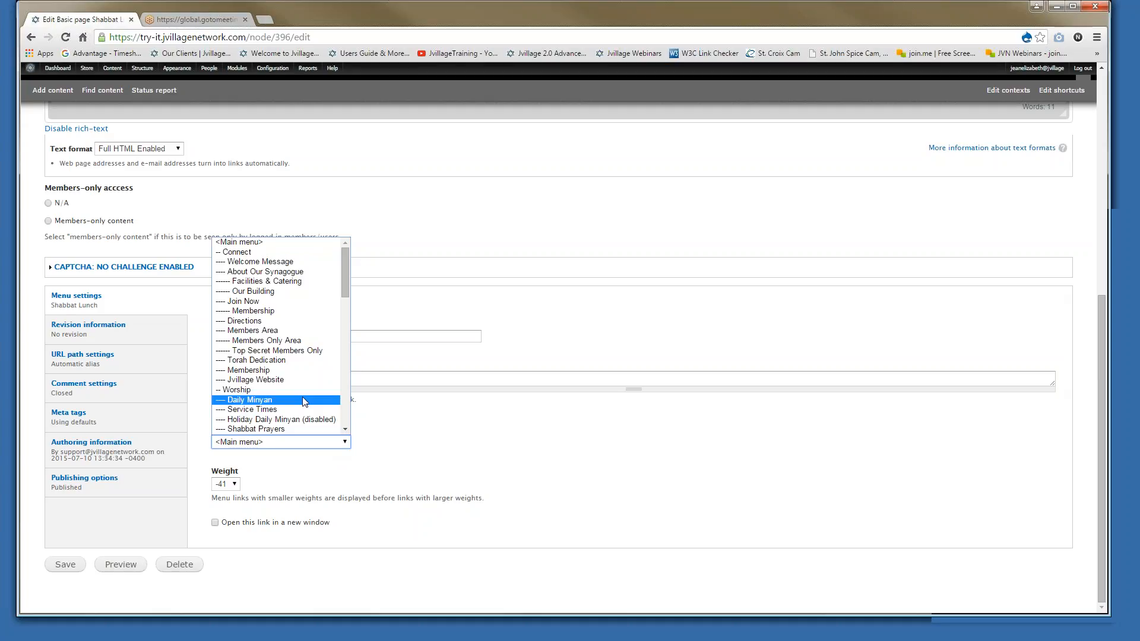
left_click(429, 439)
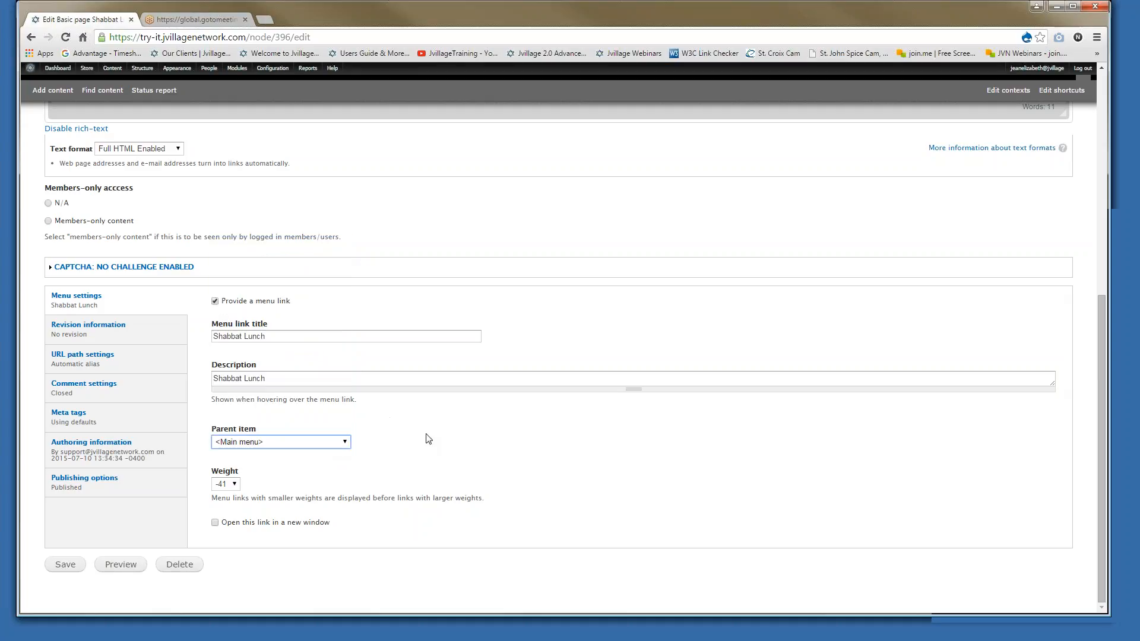
Set the Shabbat Lunch link's parent item to Sisterhood under Participate and save the page
left_click(298, 446)
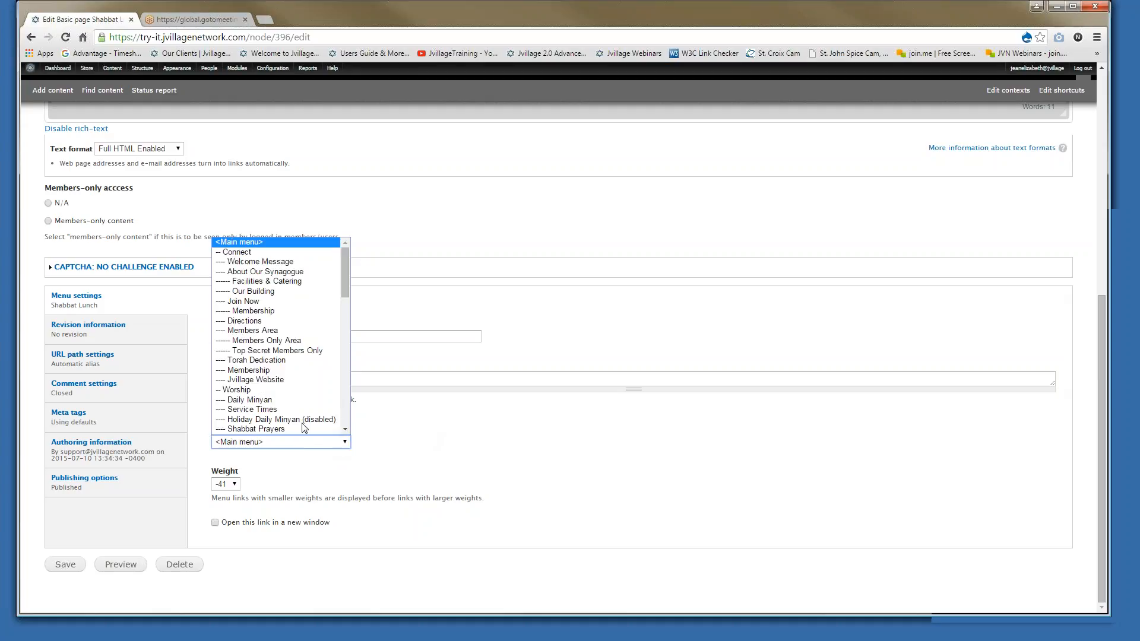
scroll(306, 410, "down", 5)
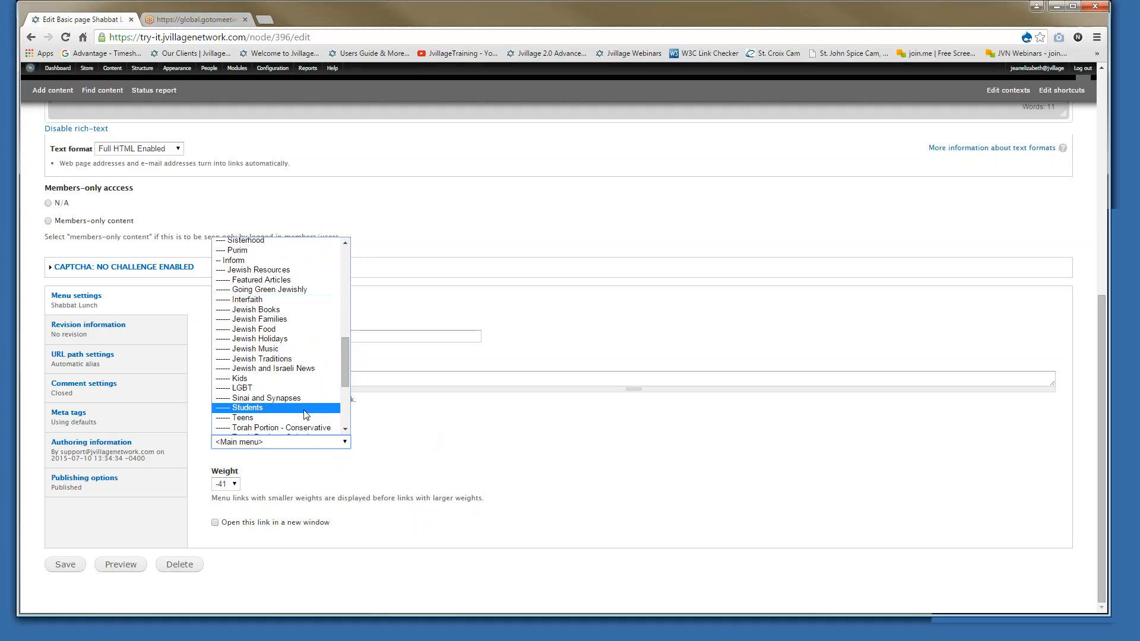
scroll(305, 415, "down", 5)
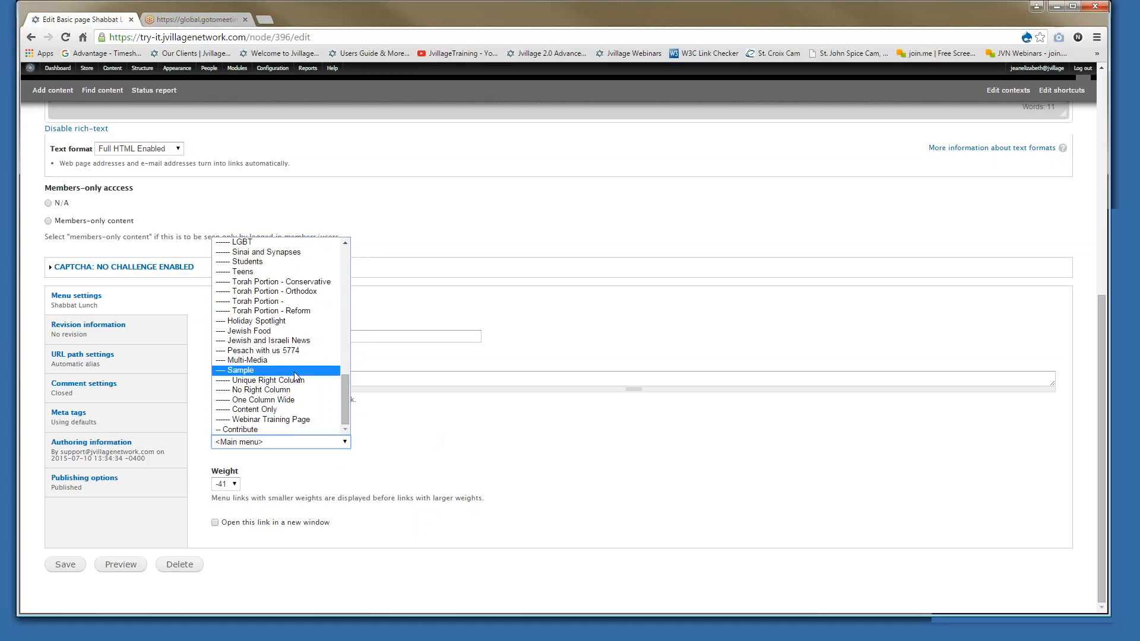
scroll(295, 375, "up", 8)
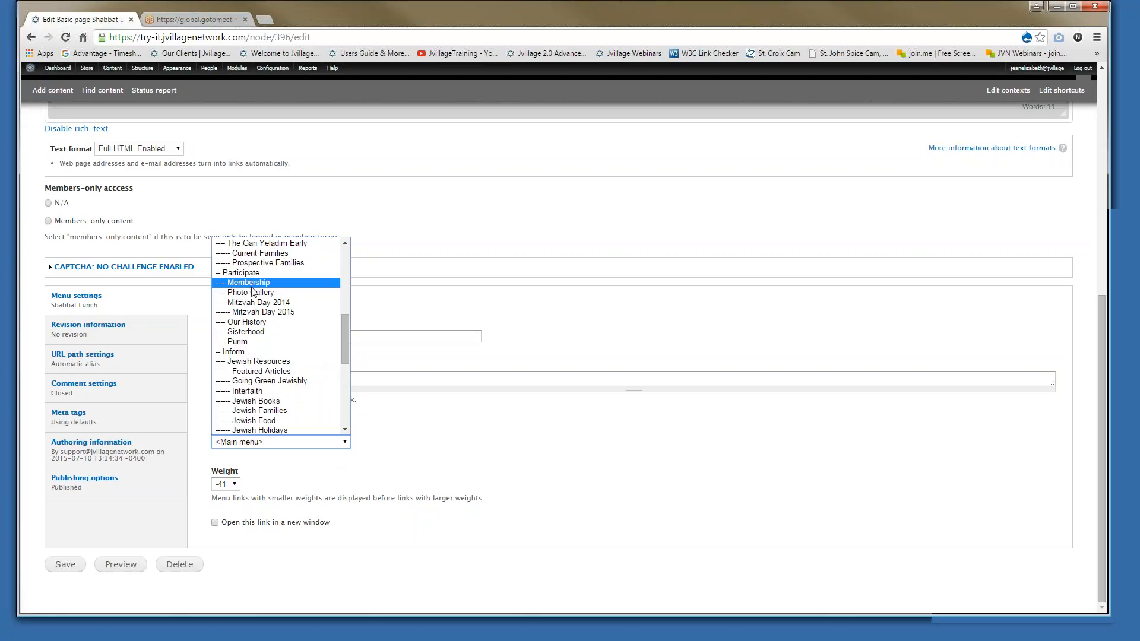
left_click(248, 331)
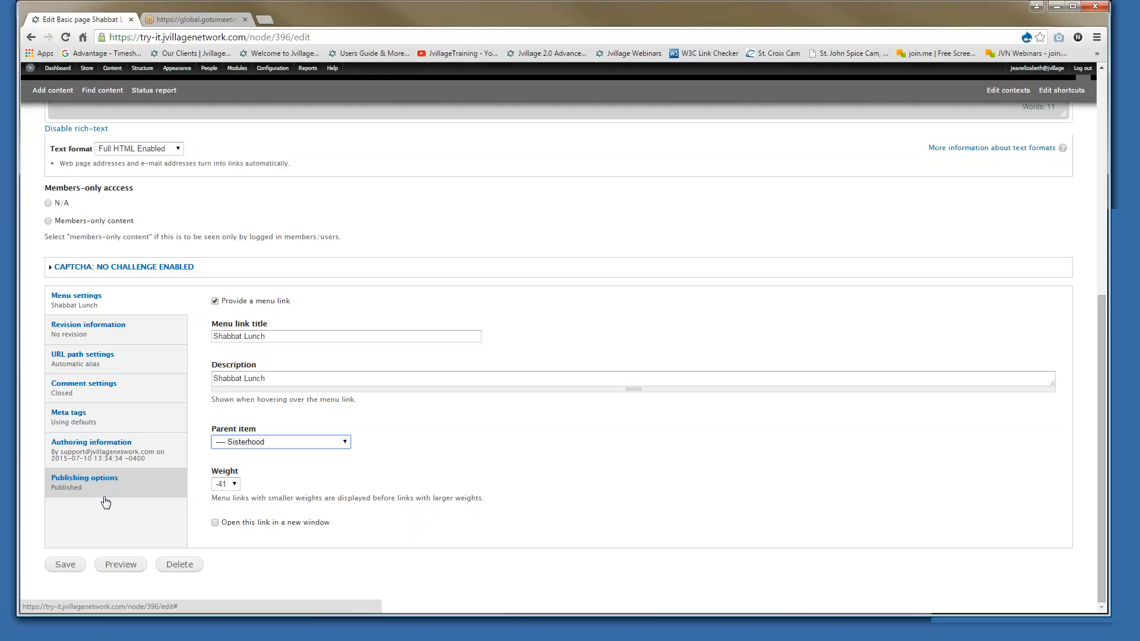
left_click(65, 565)
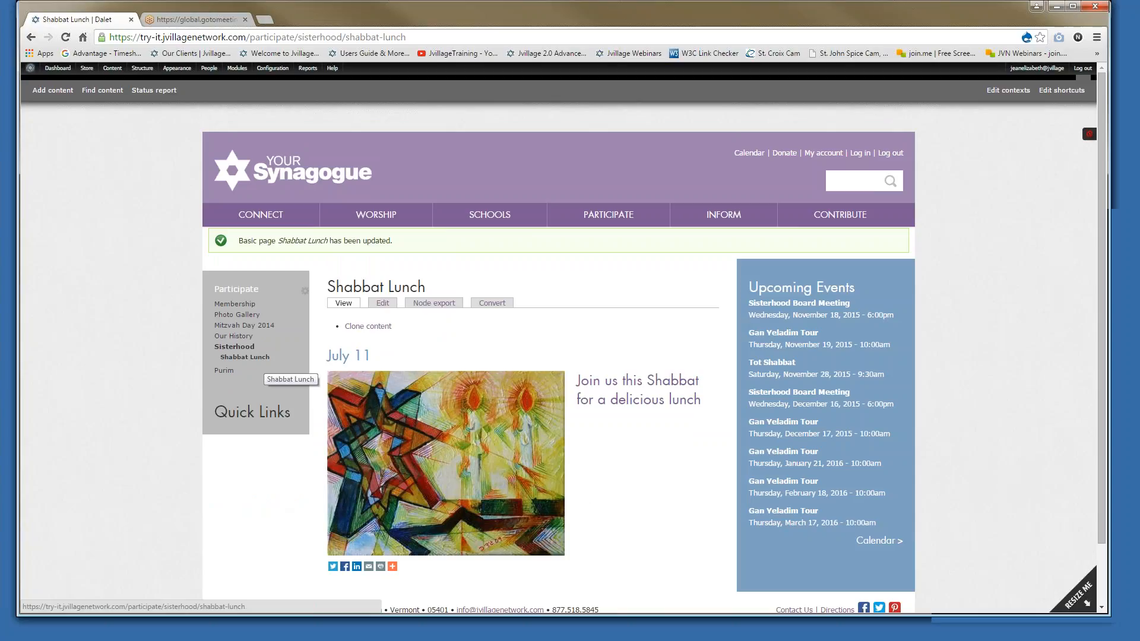
Review the menu settings in the Shabbat Lunch page's edit form, and open the Main menu's link list
left_click(384, 304)
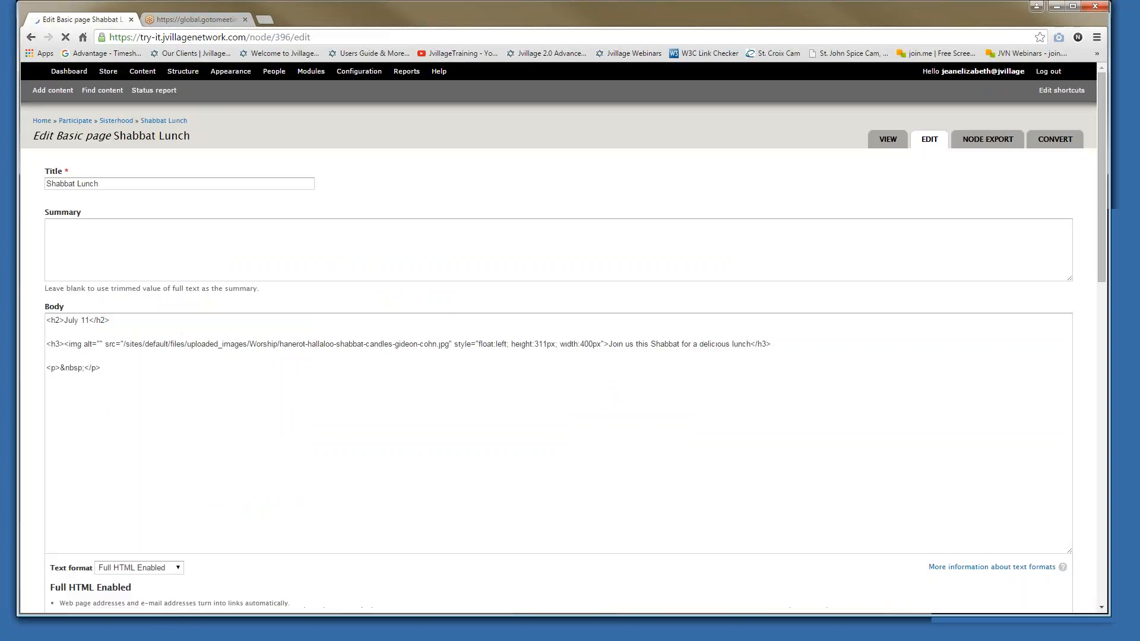
scroll(558, 356, "down", 5)
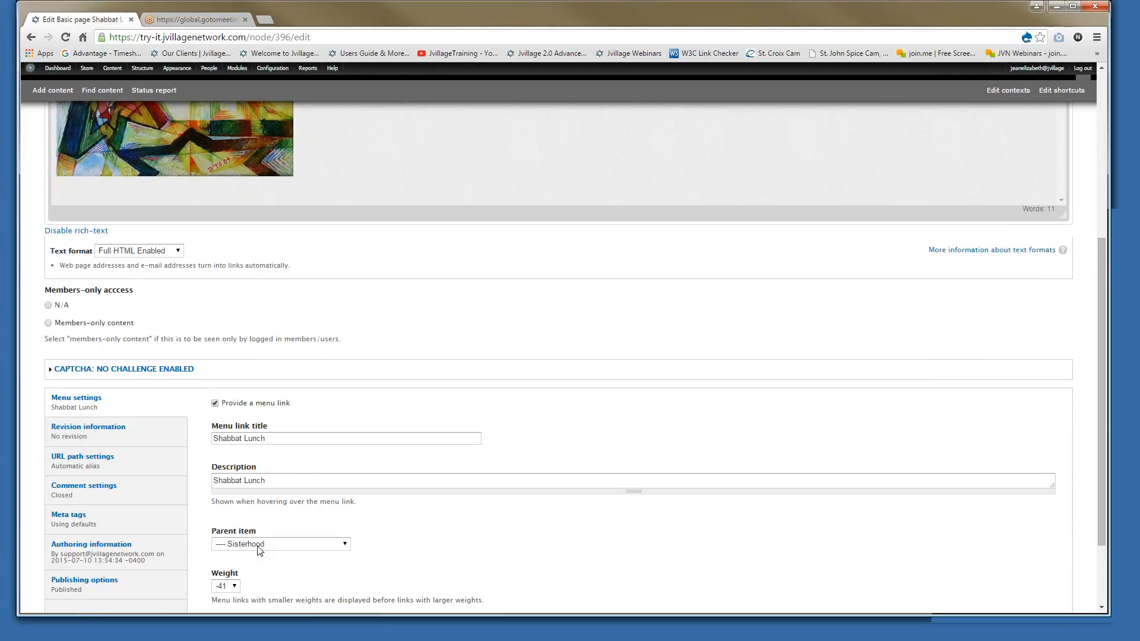
mouse_move(144, 71)
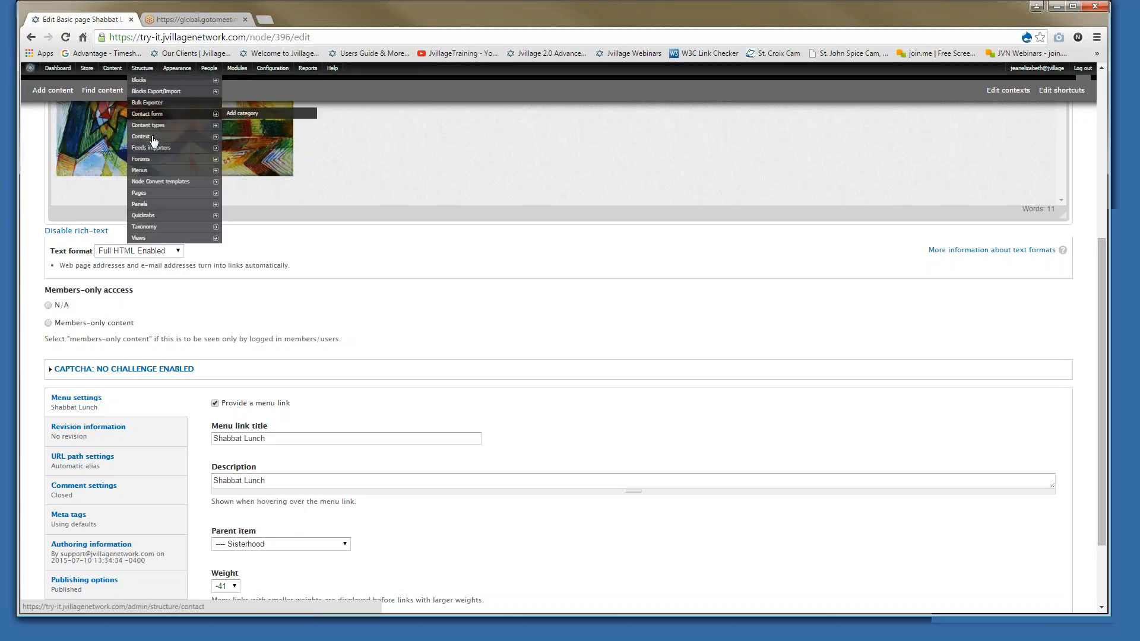
mouse_move(148, 173)
left_click(254, 198)
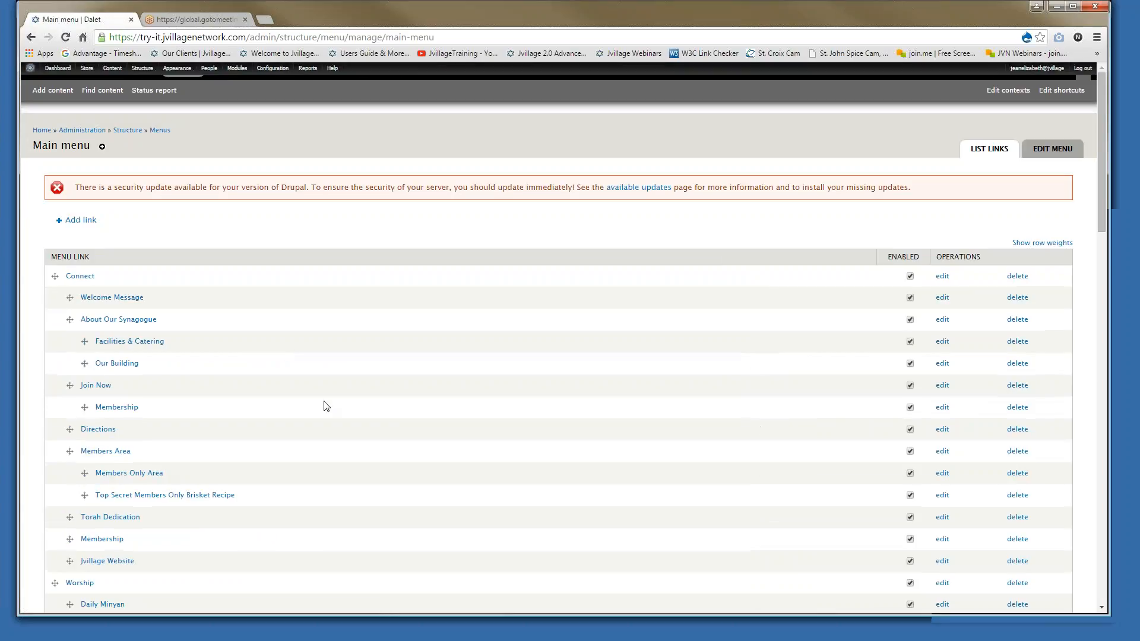
Move the Shabbat Lunch link from Sisterhood to directly below Shabbat Prayers under Worship, and save the menu configuration
scroll(326, 406, "down", 7)
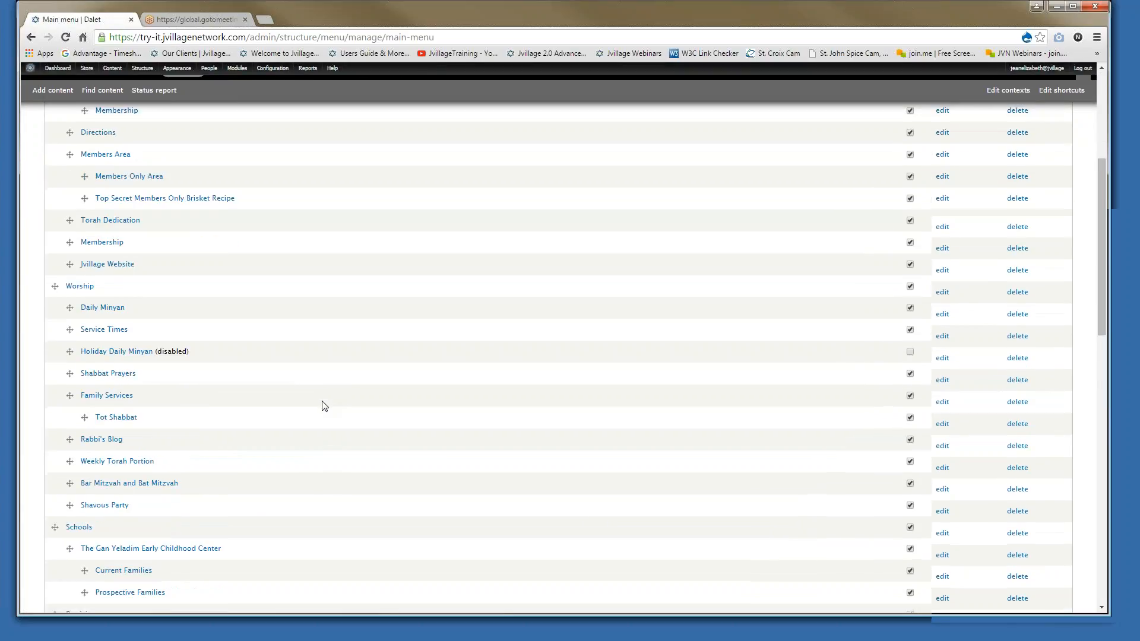
scroll(325, 406, "down", 2)
scroll(325, 406, "down", 1)
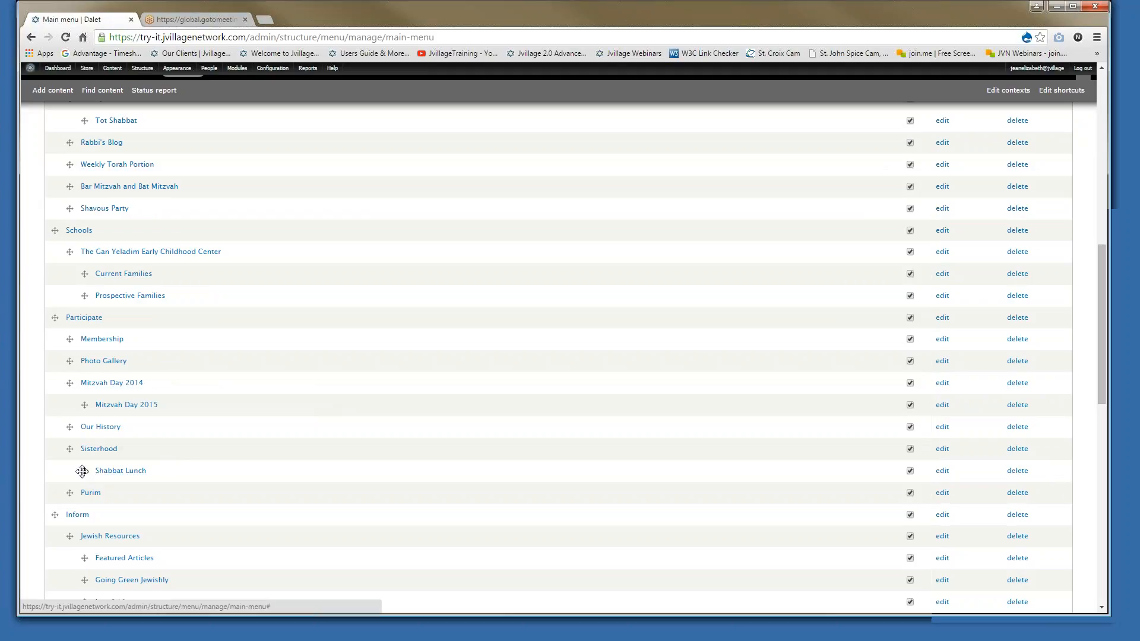
left_click_drag(82, 472, 68, 495)
scroll(81, 471, "up", 1)
scroll(77, 397, "up", 2)
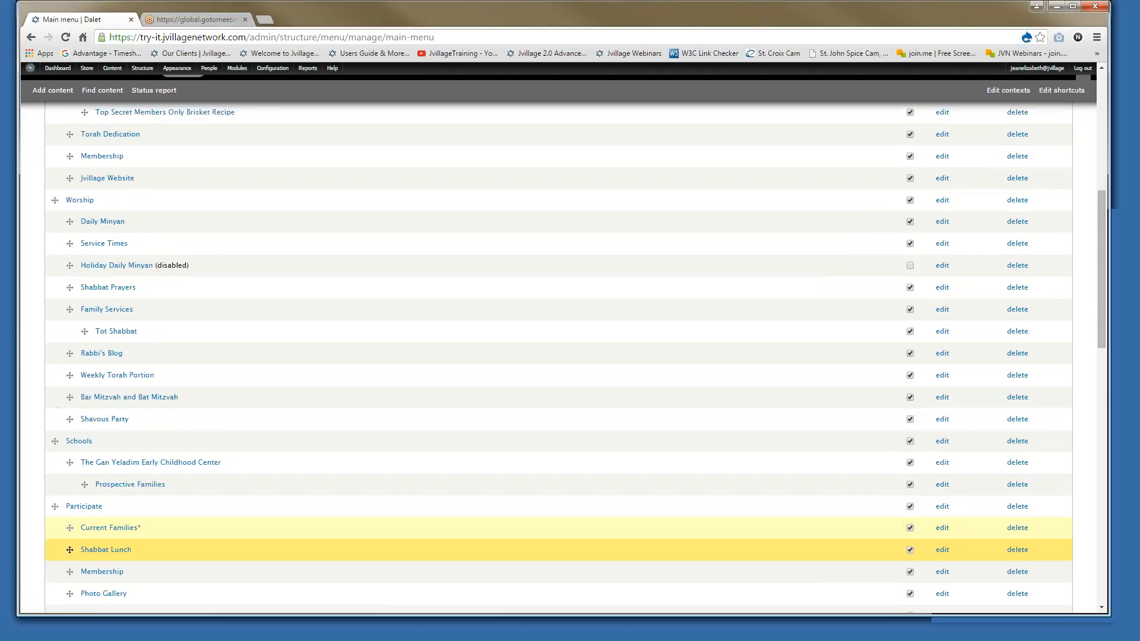
left_click_drag(75, 522, 71, 266)
left_click_drag(77, 309, 69, 312)
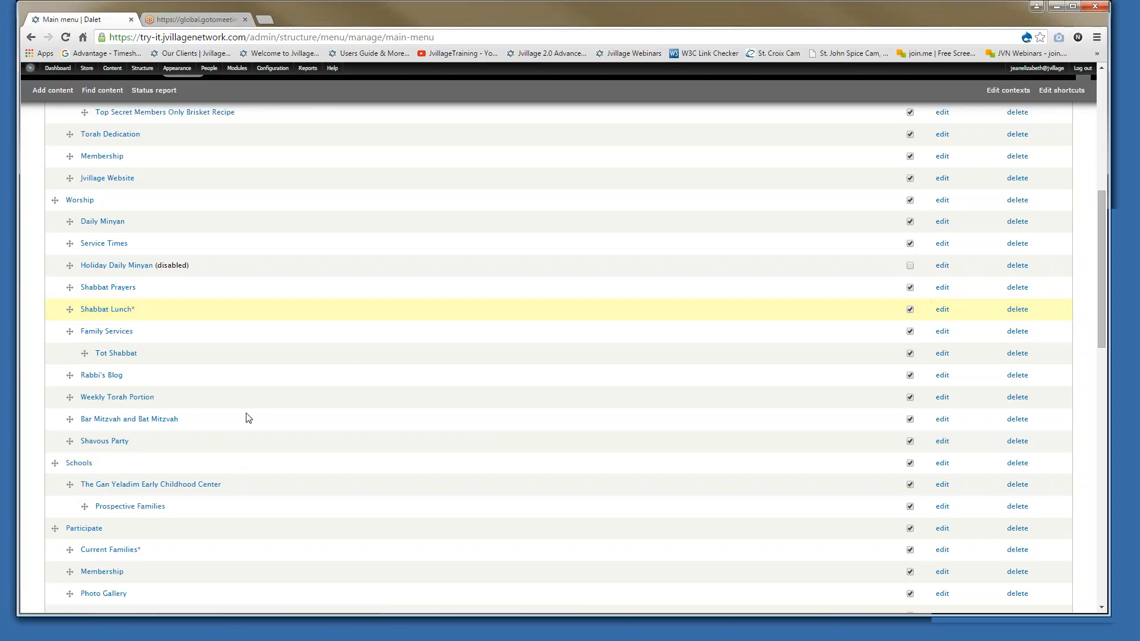
scroll(234, 504, "down", 1)
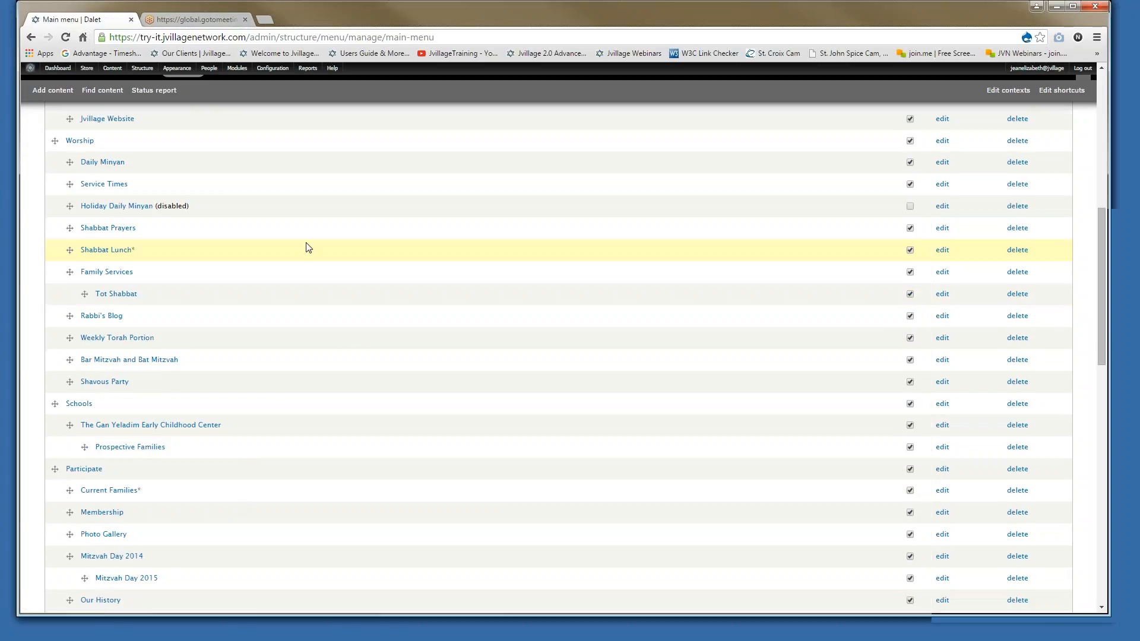
scroll(293, 470, "down", 8)
scroll(252, 491, "down", 6)
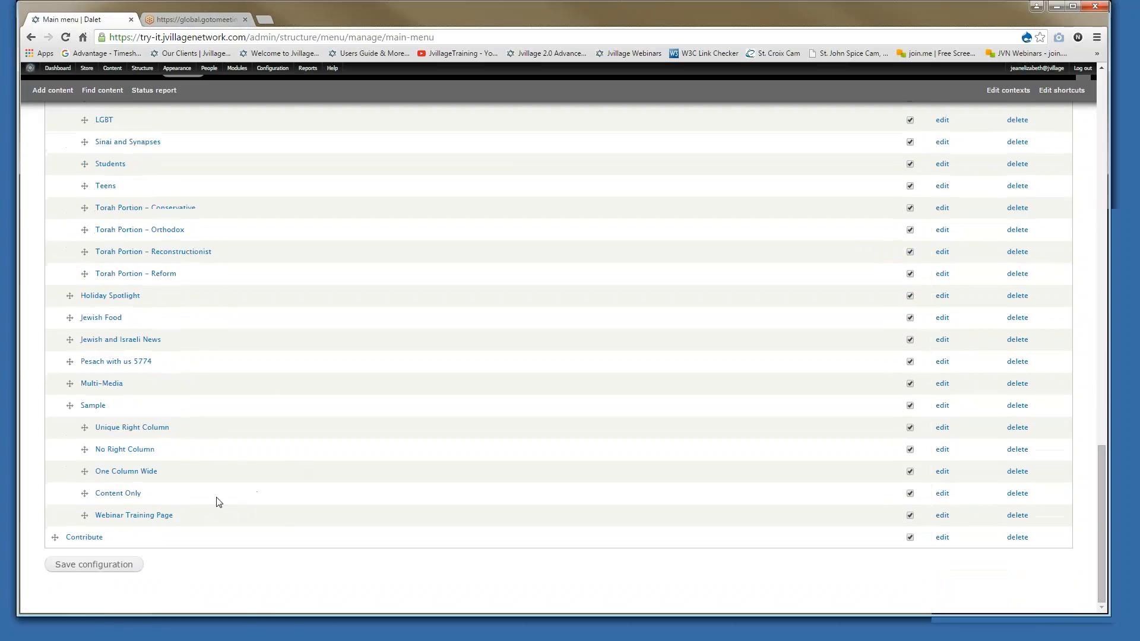
left_click(98, 566)
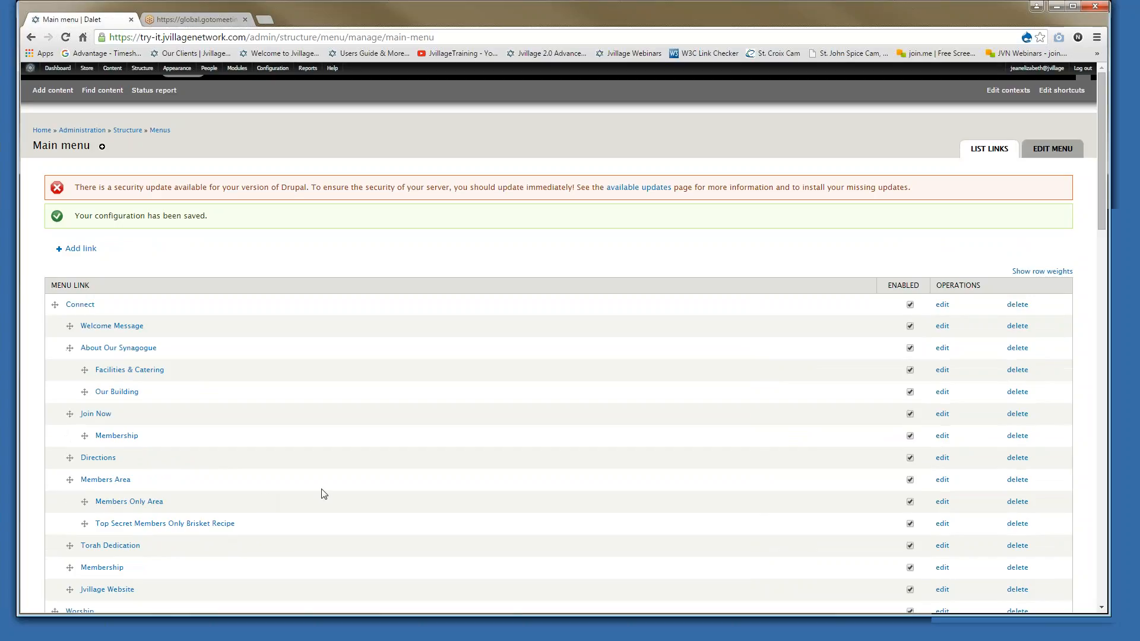
Check the Worship dropdown on the site's home page and view the Shabbat Lunch page from it
left_click(29, 67)
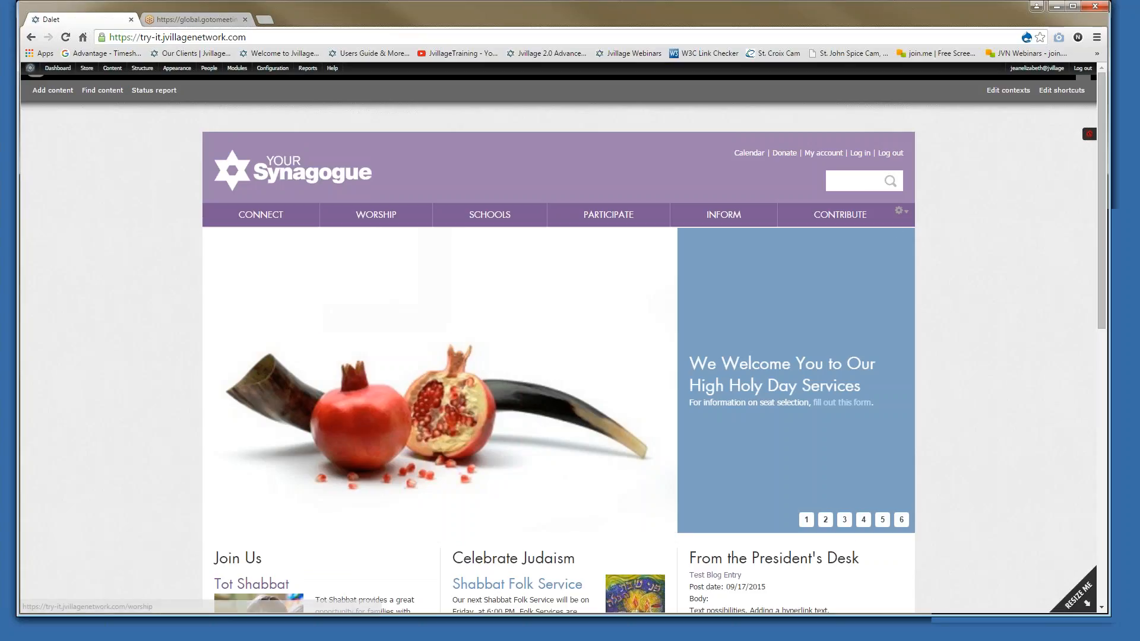
mouse_move(380, 220)
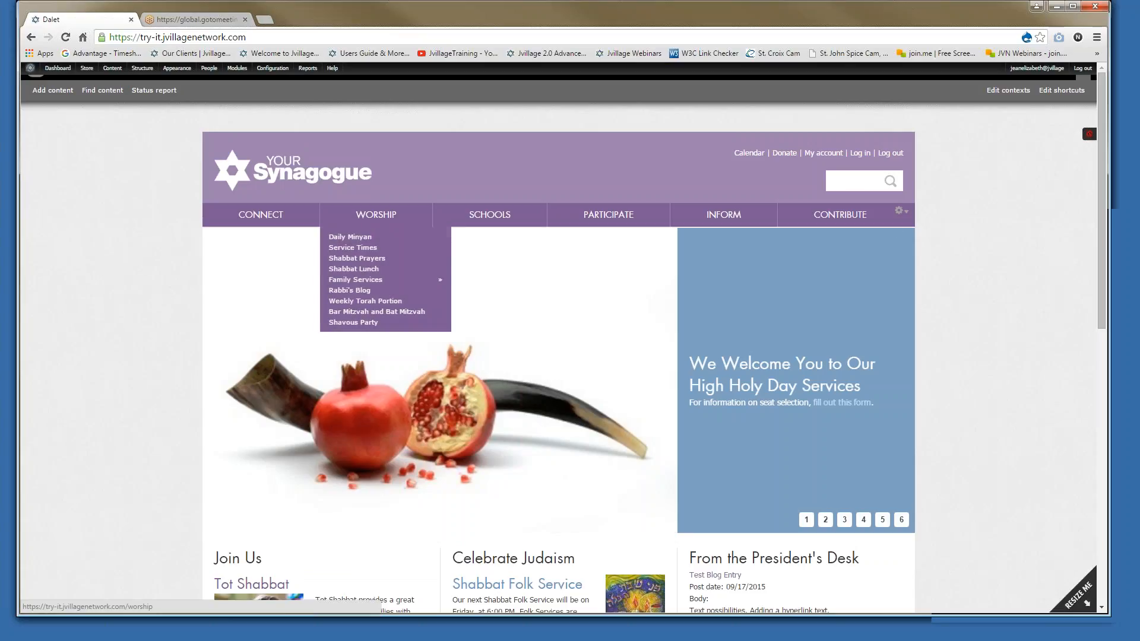
left_click(375, 272)
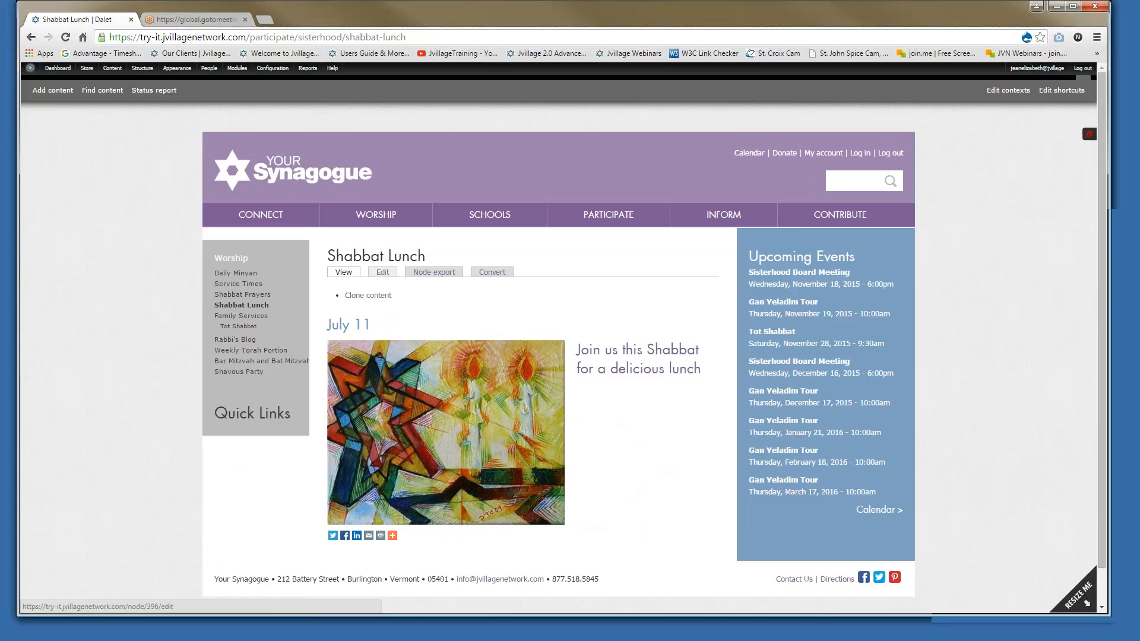
left_click(383, 273)
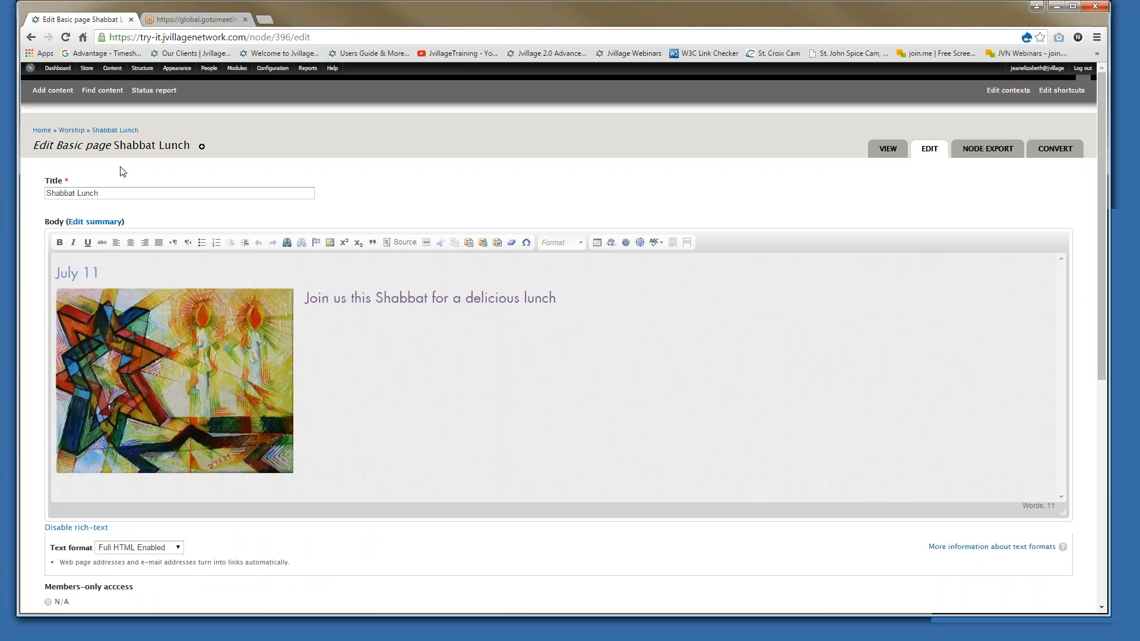
left_click(32, 37)
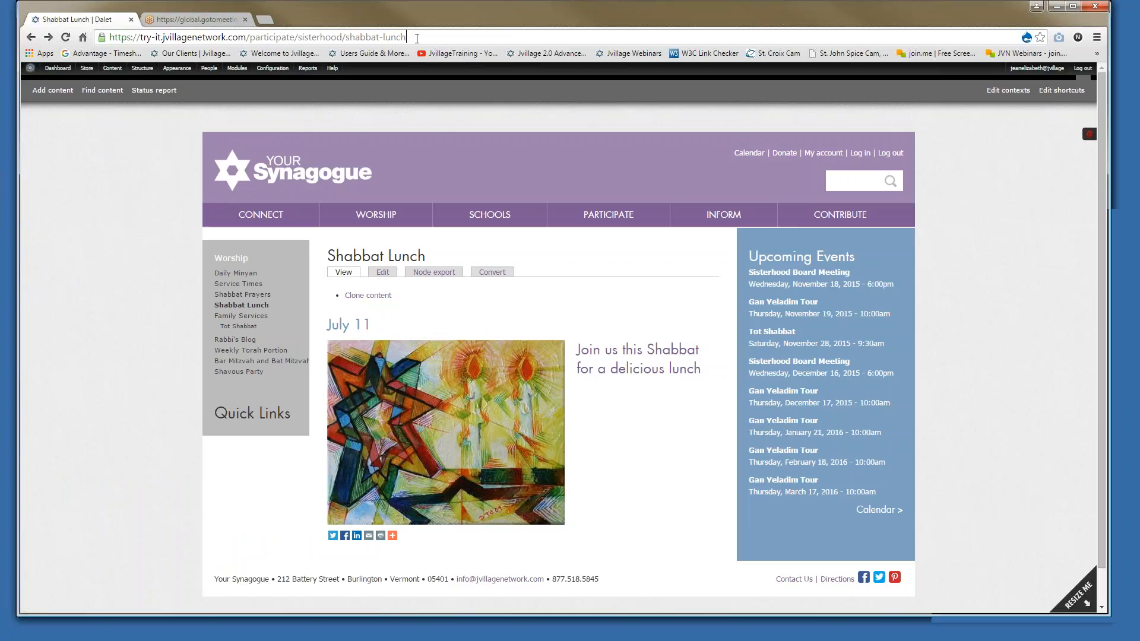
Copy the Shabbat Lunch page's path participate/sisterhood/shabbat-lunch and start a new link in the Main menu
left_click_drag(416, 37, 250, 38)
key("ctrl+c")
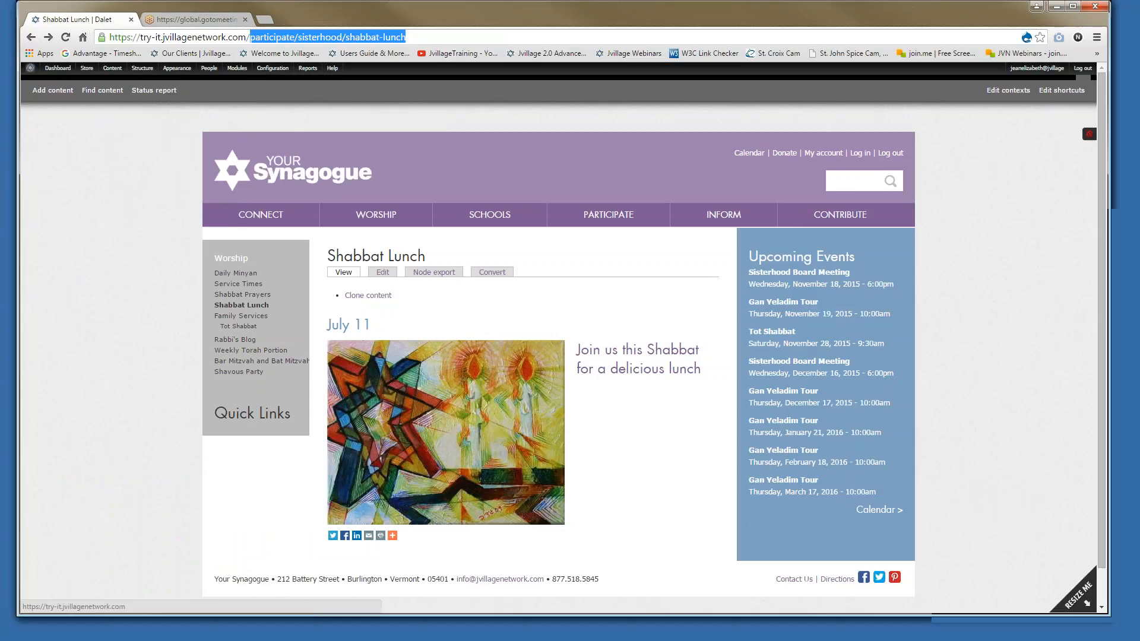
mouse_move(140, 69)
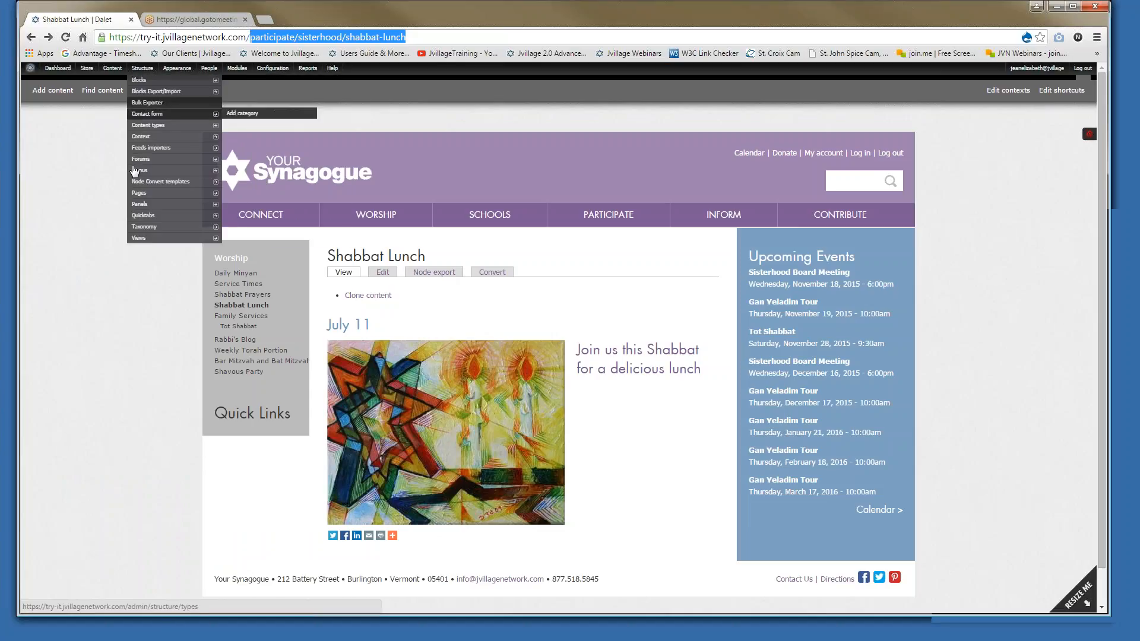
mouse_move(134, 171)
left_click(244, 193)
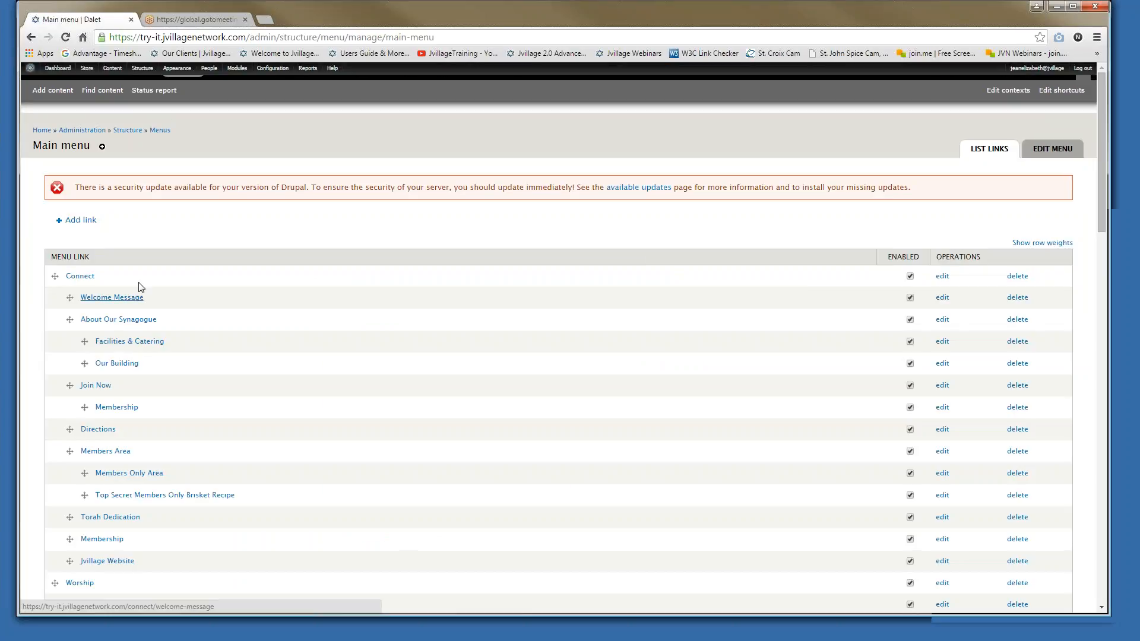
left_click(81, 220)
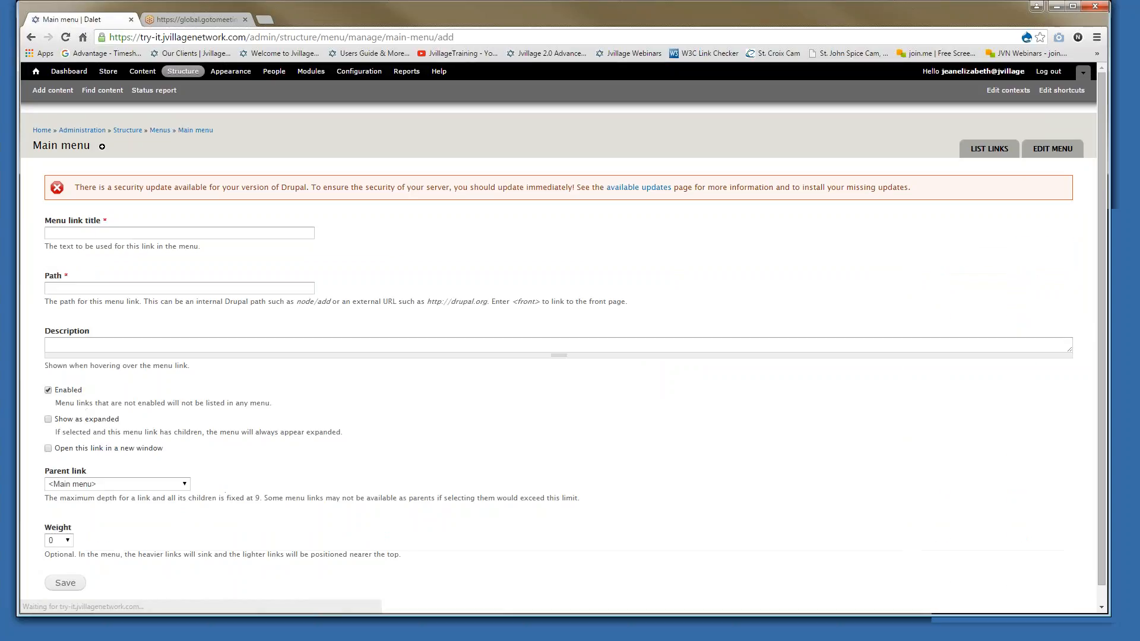
Give the new link the title and description Shabbat Lunch and the path participate/sisterhood/shabbat-lunch
left_click(121, 237)
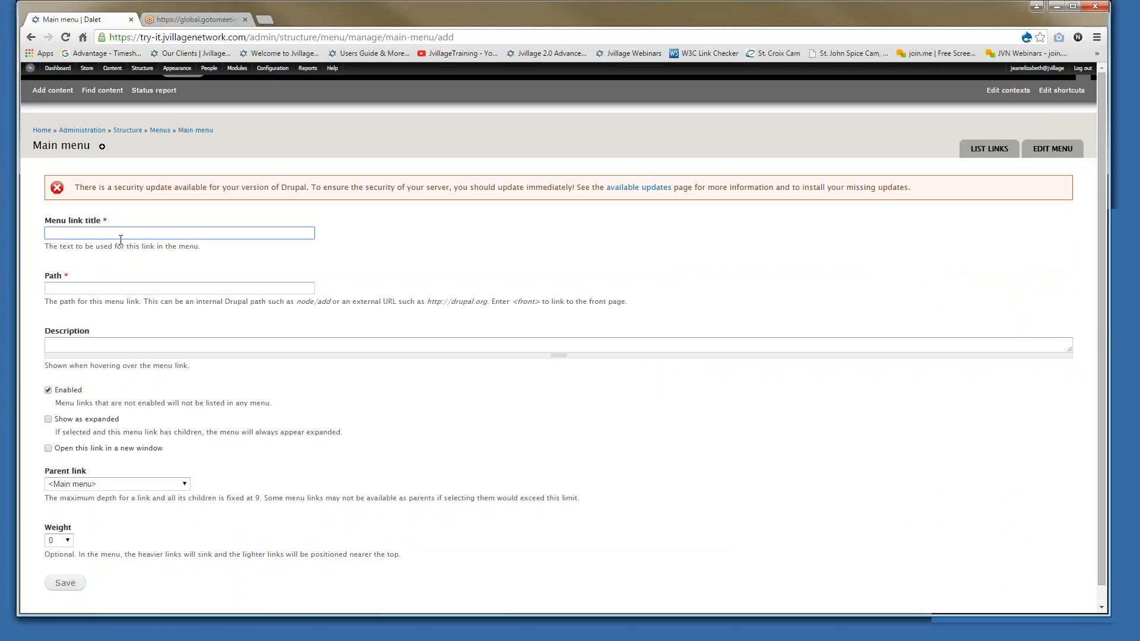
type("Shabbat")
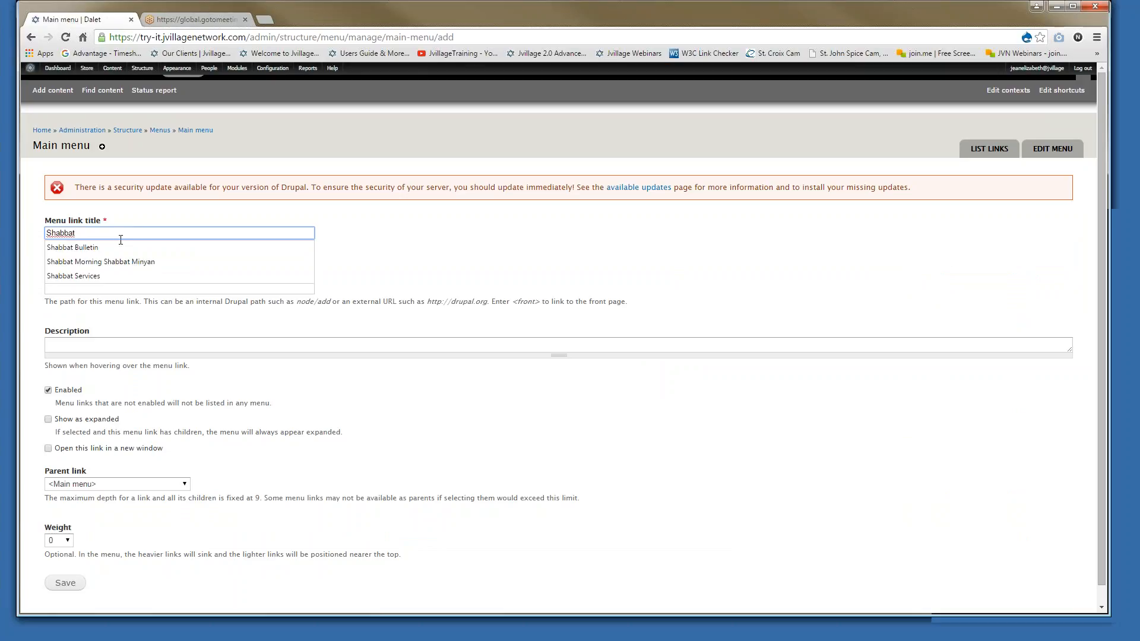
type(" Lunch")
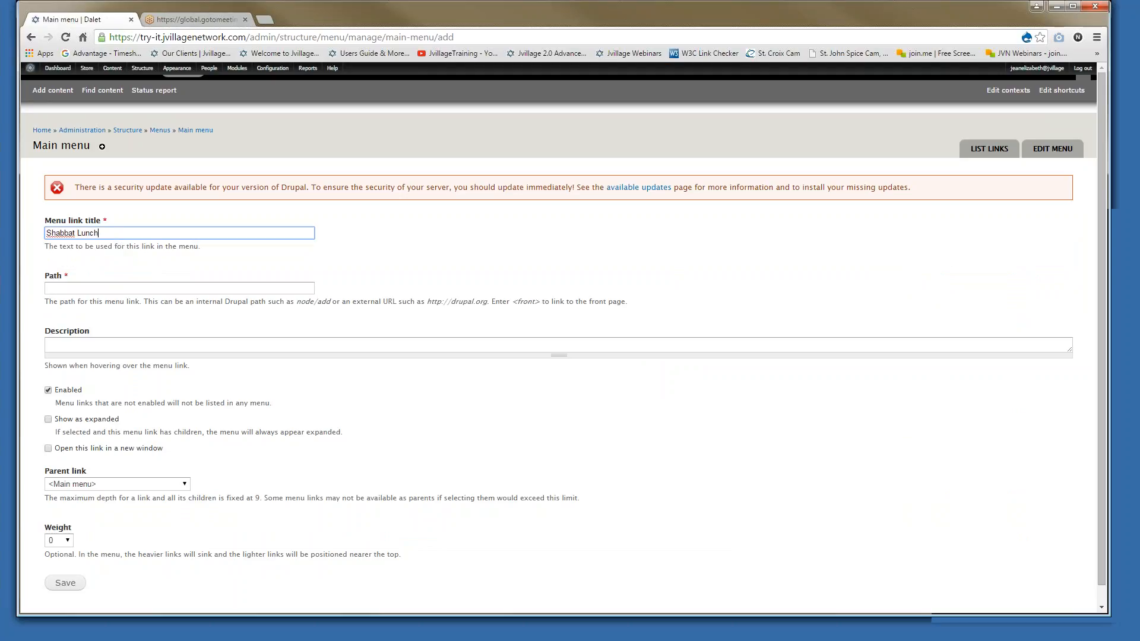
left_click(79, 290)
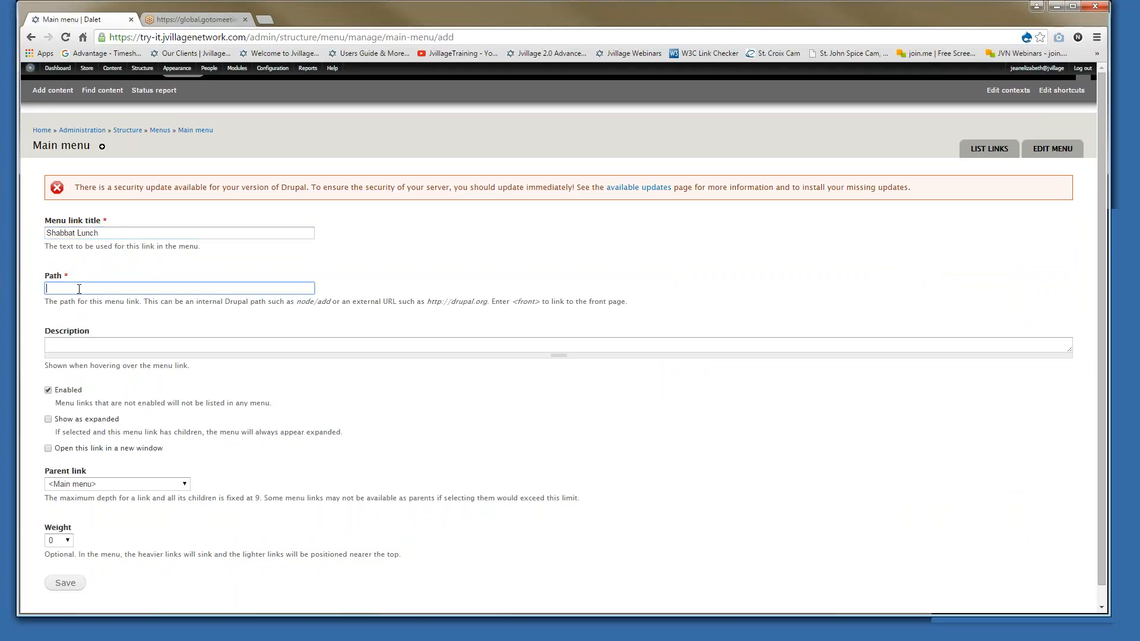
key("ctrl+v")
left_click_drag(113, 231, 39, 234)
key("ctrl+c")
left_click(47, 346)
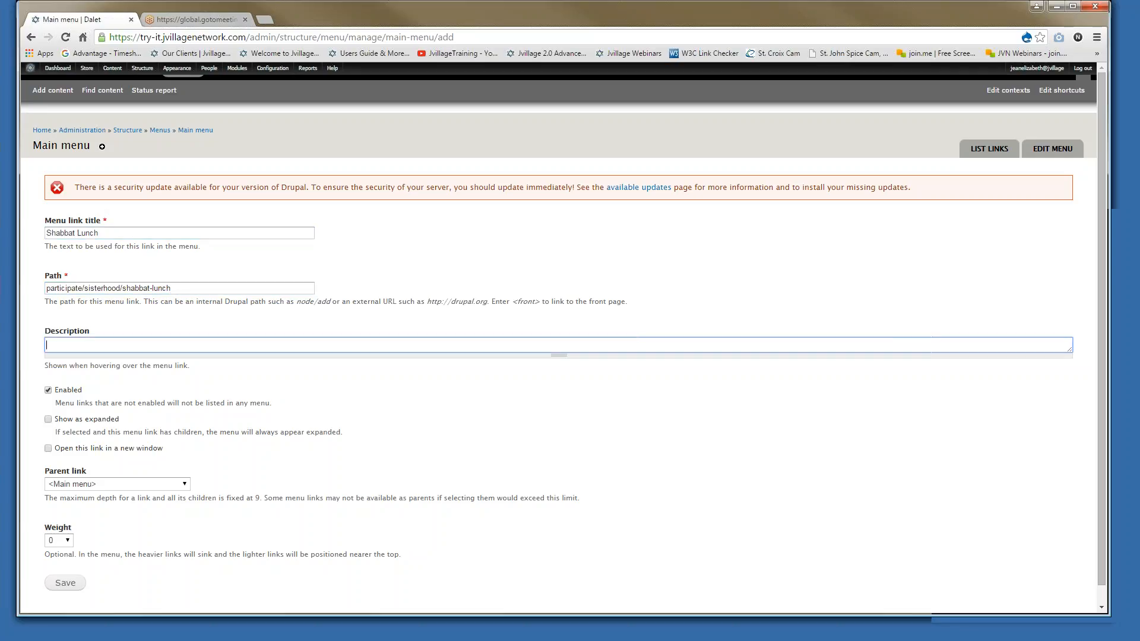
key("ctrl+v")
Set the new link's parent to Sisterhood under Participate and save the link
left_click(172, 488)
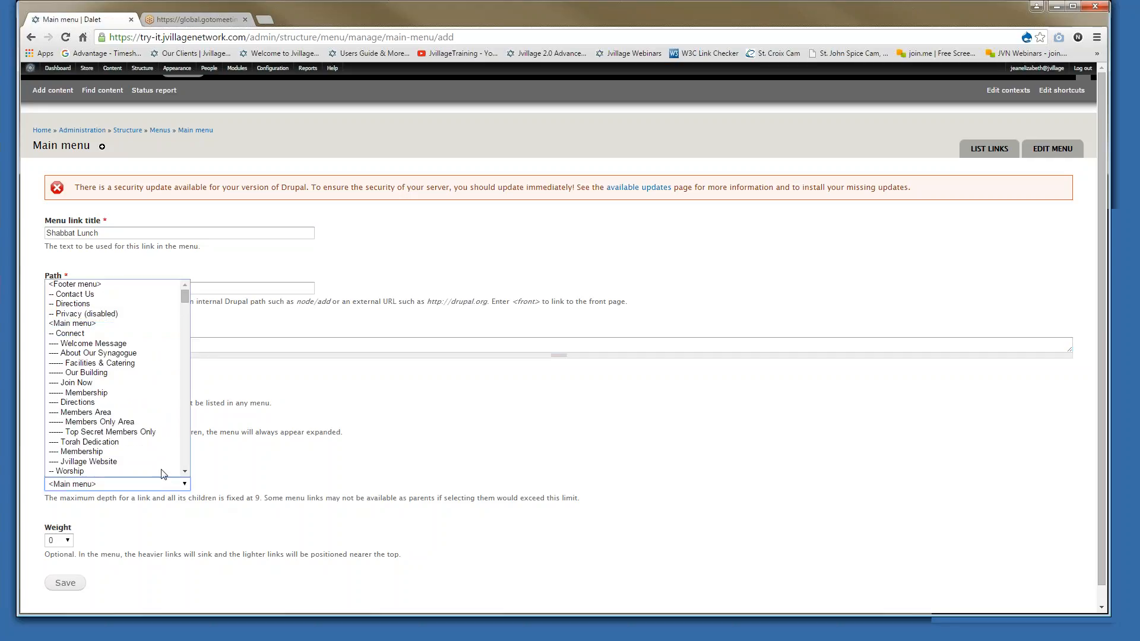
scroll(157, 457, "down", 6)
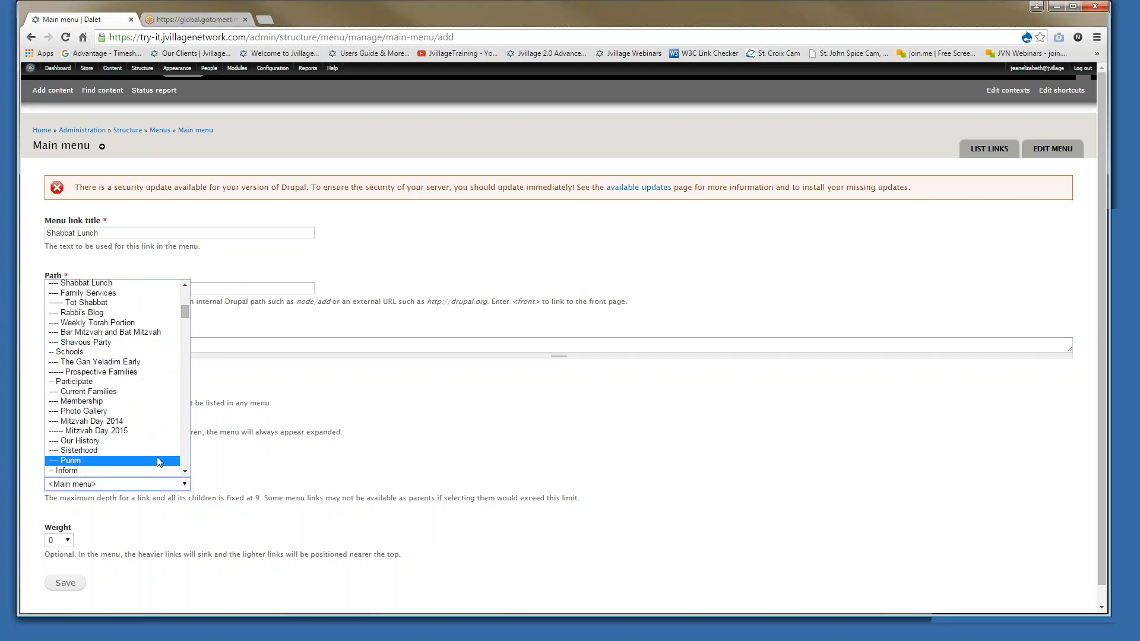
scroll(157, 457, "down", 4)
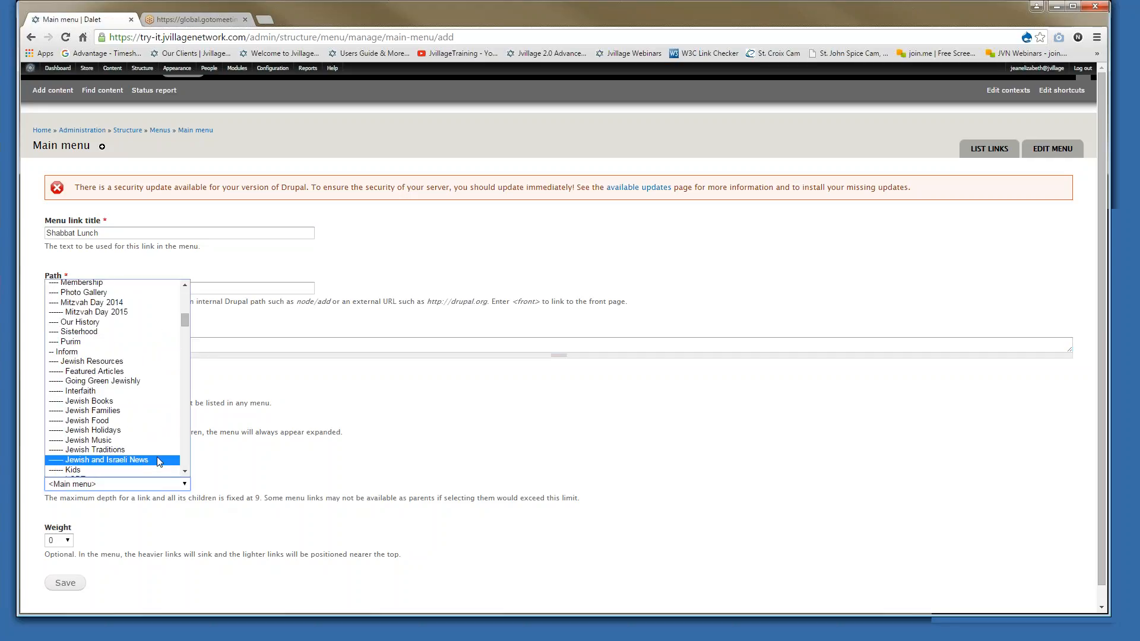
left_click(92, 333)
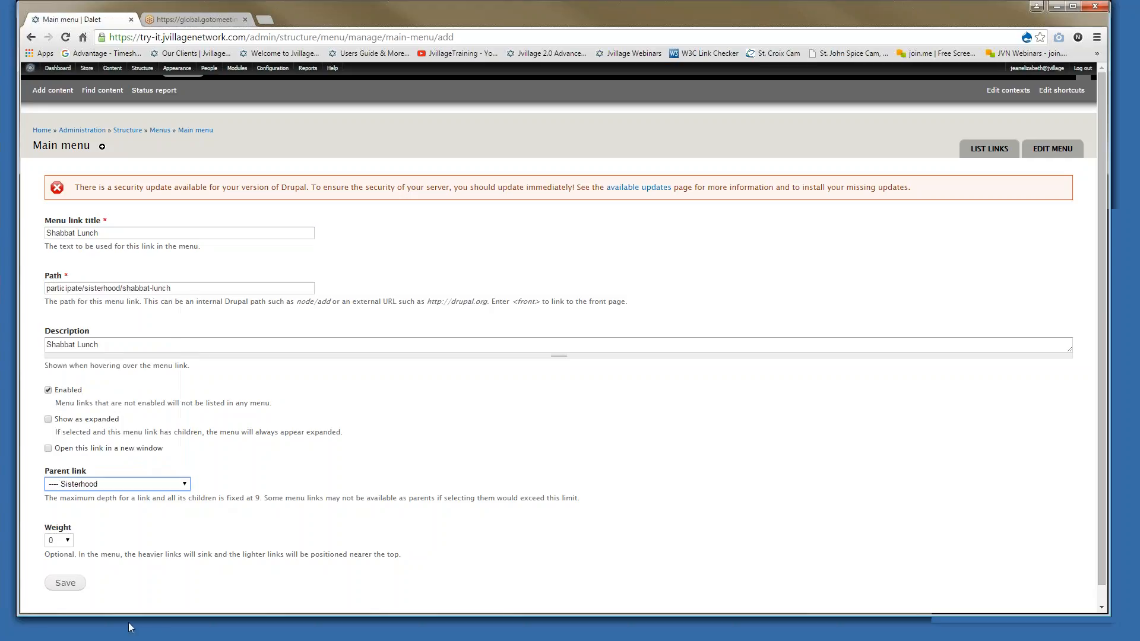
scroll(124, 596, "down", 2)
left_click(73, 566)
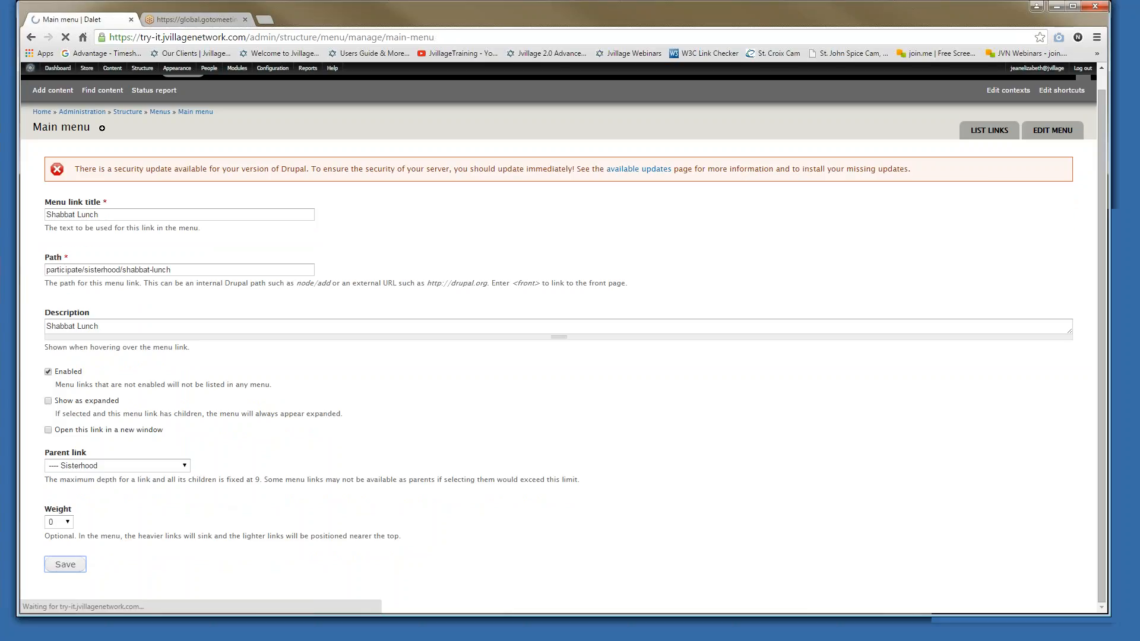
Examine the Main menu's link list for the Shabbat Lunch entries under Worship and under Sisterhood
scroll(238, 496, "down", 1)
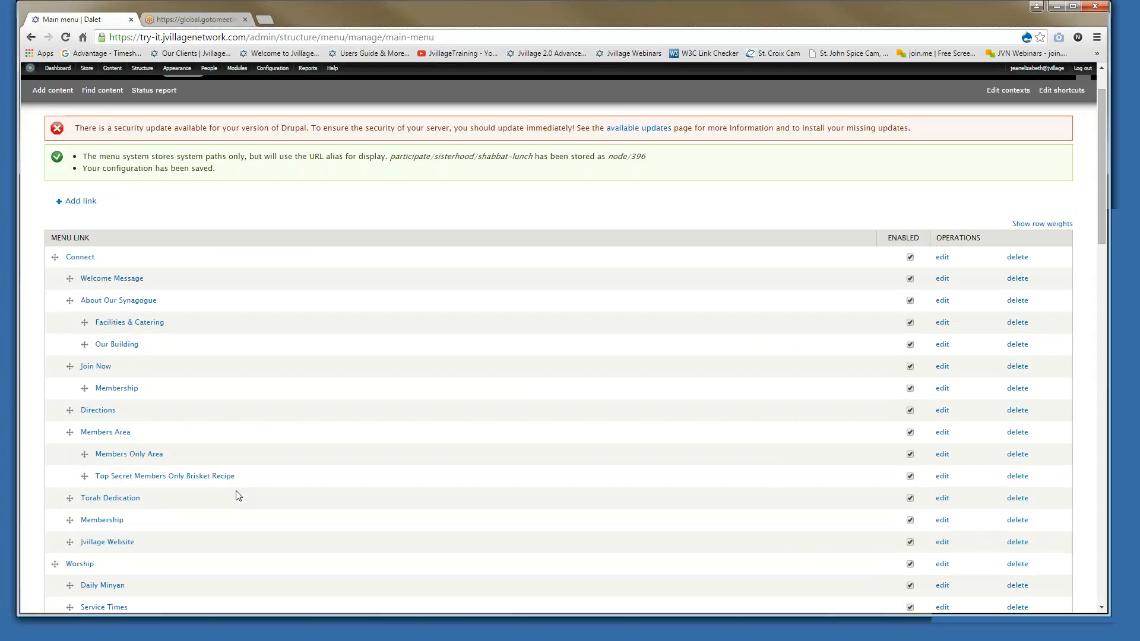
scroll(238, 495, "down", 5)
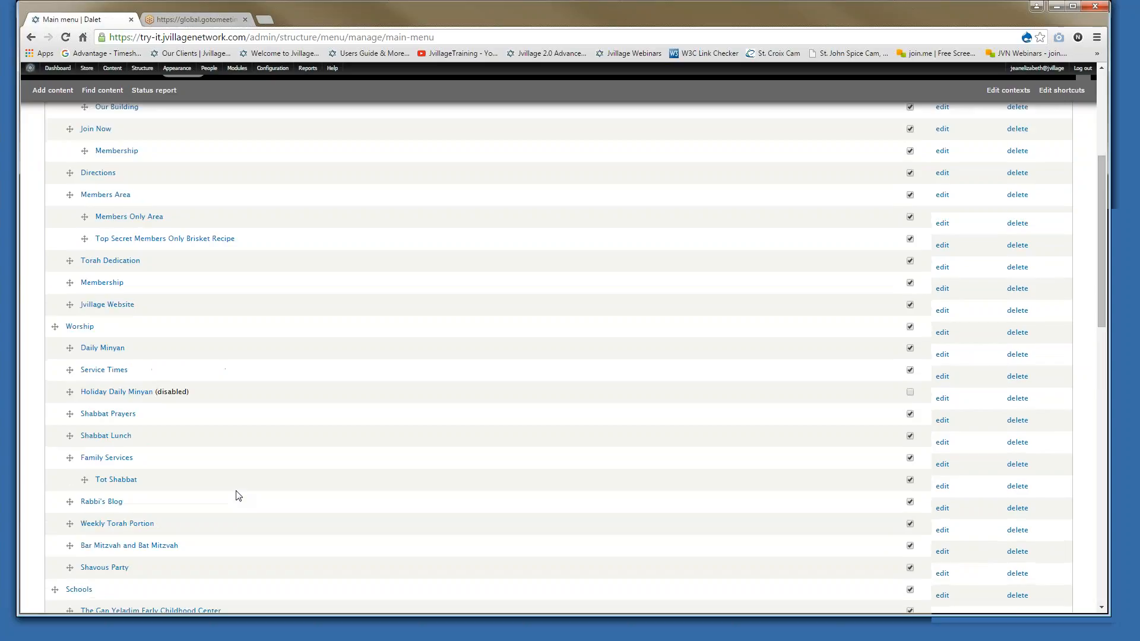
scroll(109, 379, "down", 3)
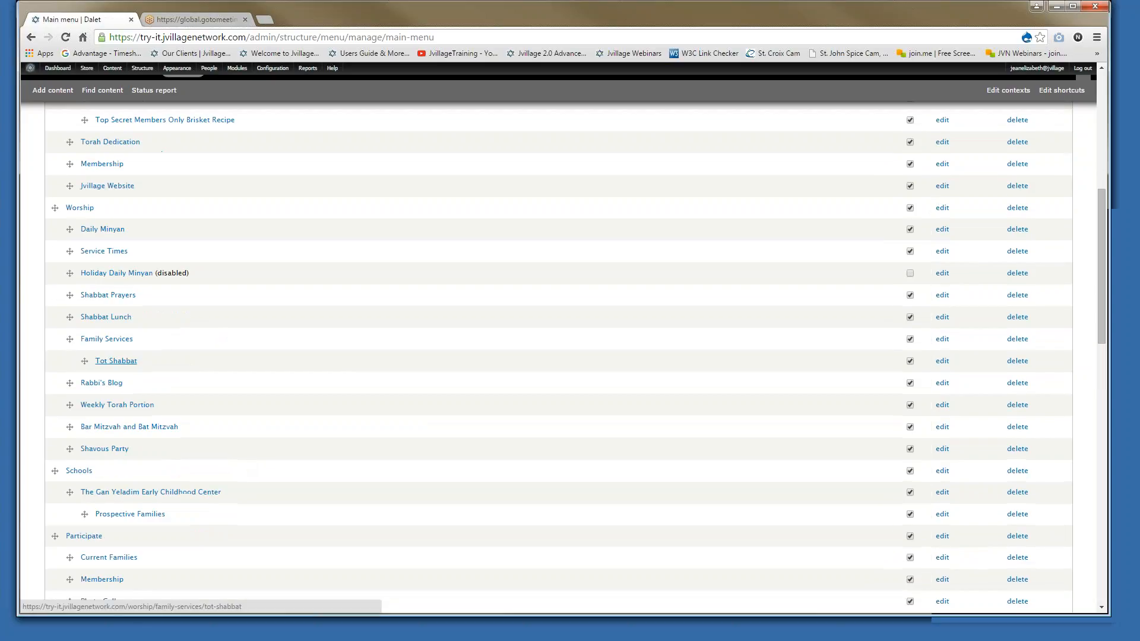
scroll(87, 176, "down", 10)
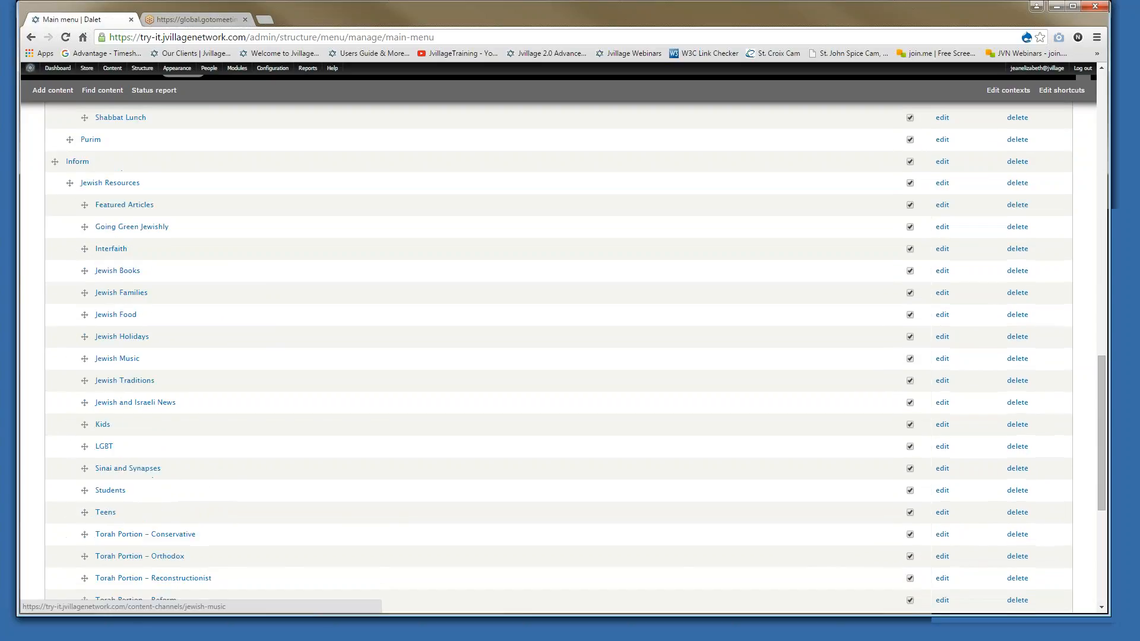
scroll(136, 419, "down", 2)
scroll(136, 419, "up", 4)
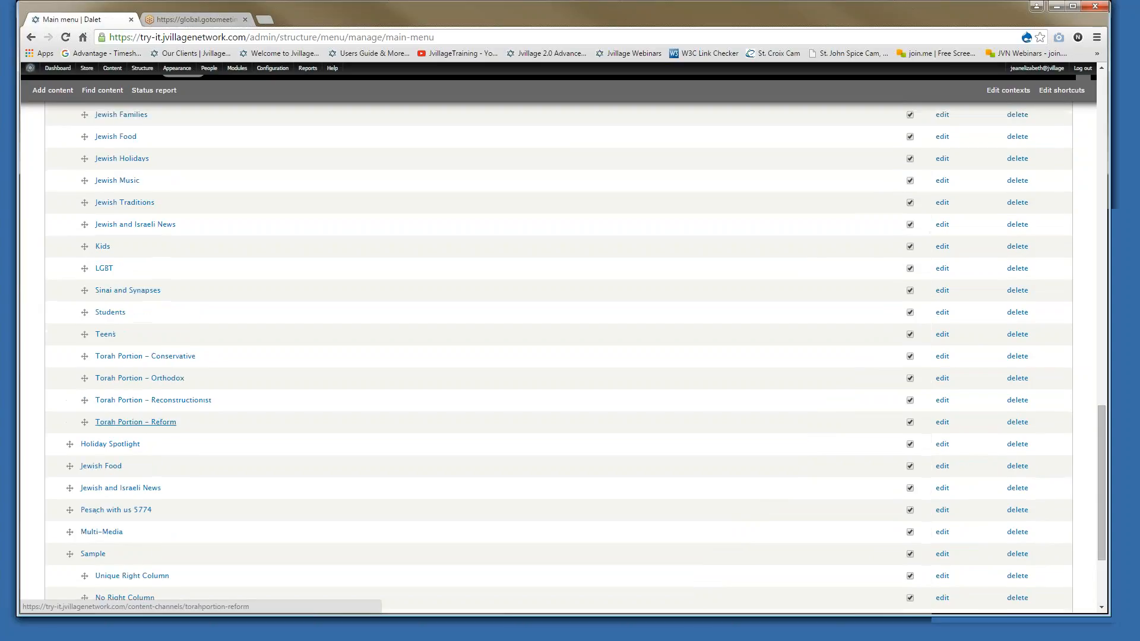
scroll(131, 420, "up", 4)
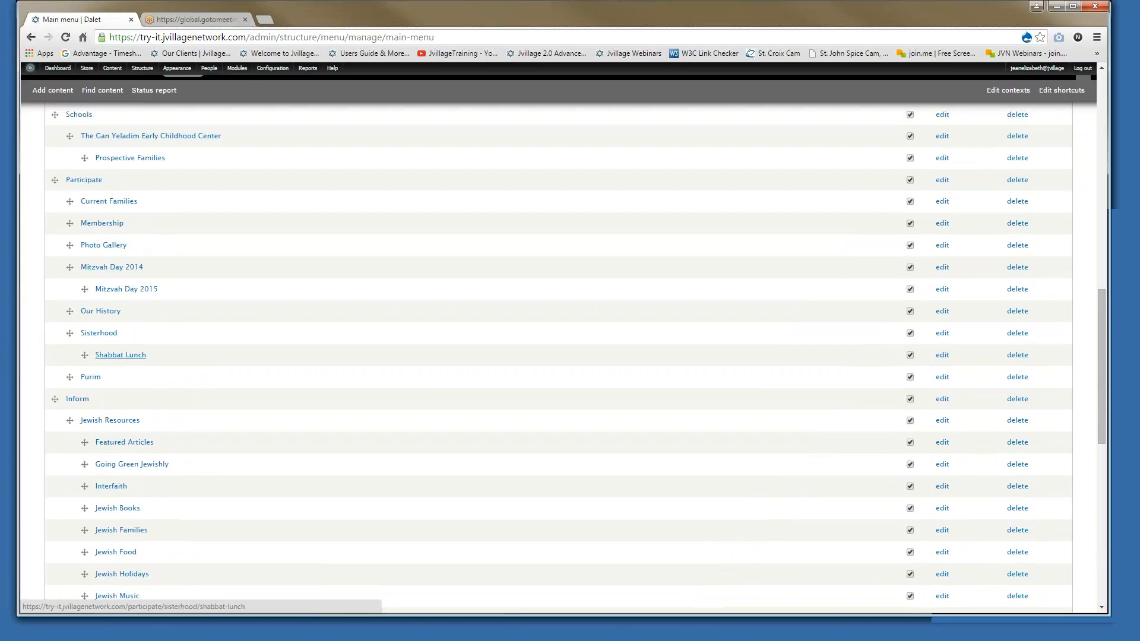
scroll(121, 354, "up", 9)
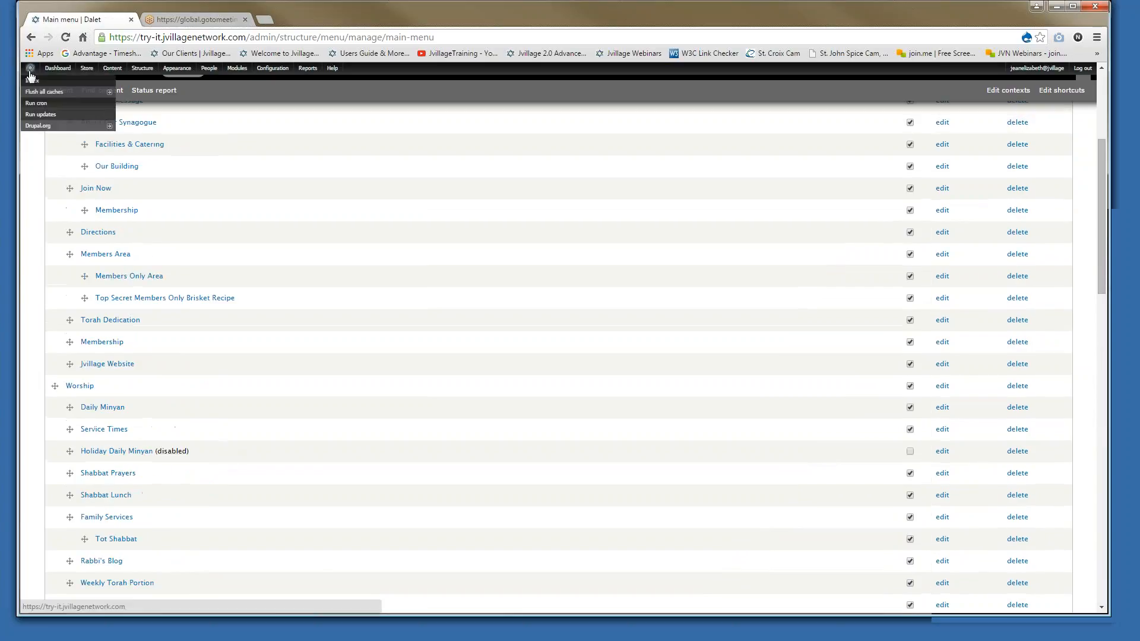
Check the Worship and Participate dropdowns on the site's home page for the Shabbat Lunch links
left_click(30, 72)
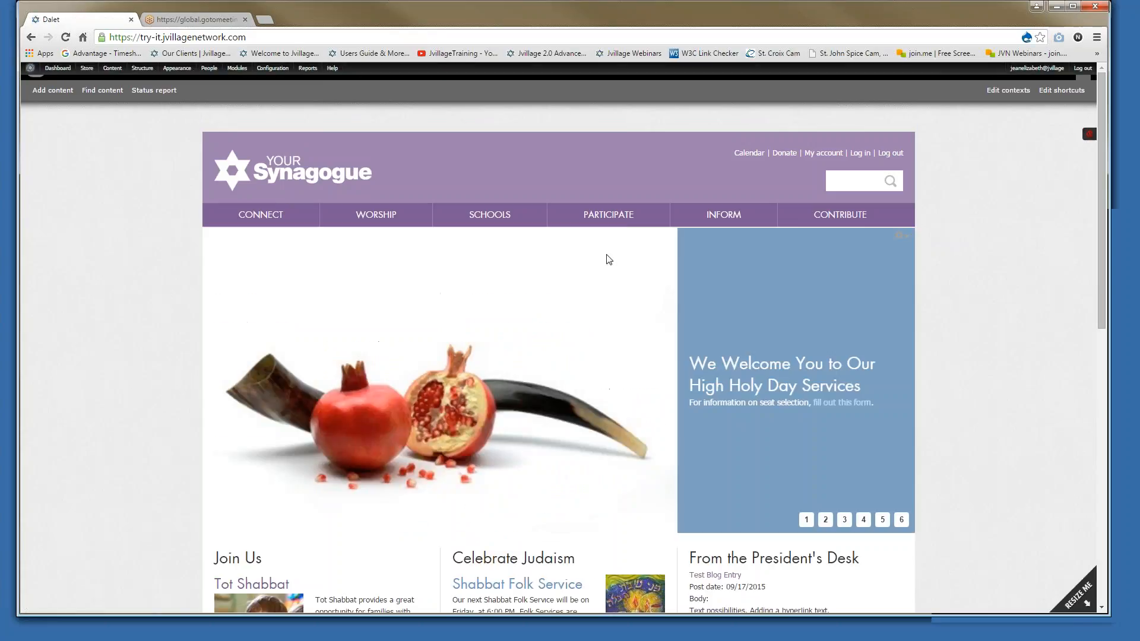
mouse_move(383, 228)
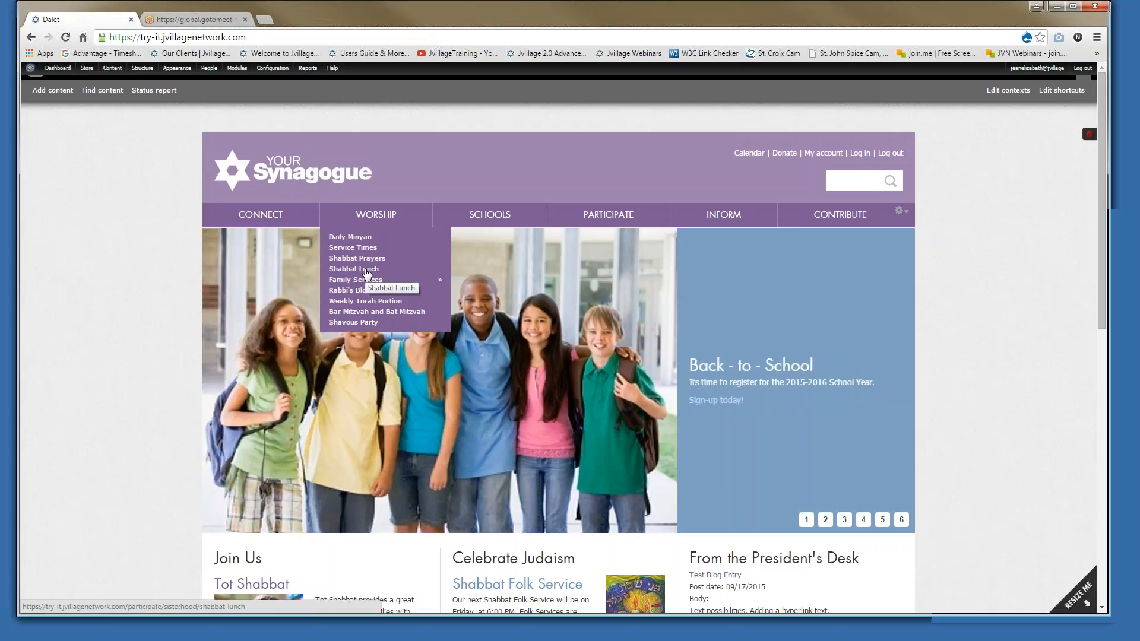
mouse_move(617, 219)
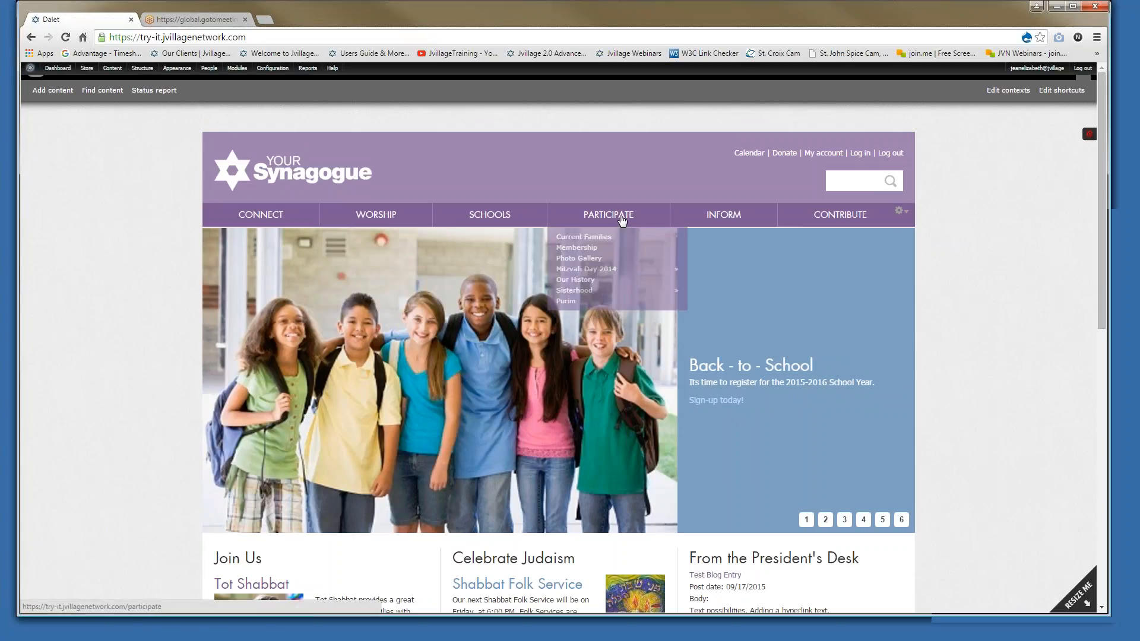
mouse_move(585, 291)
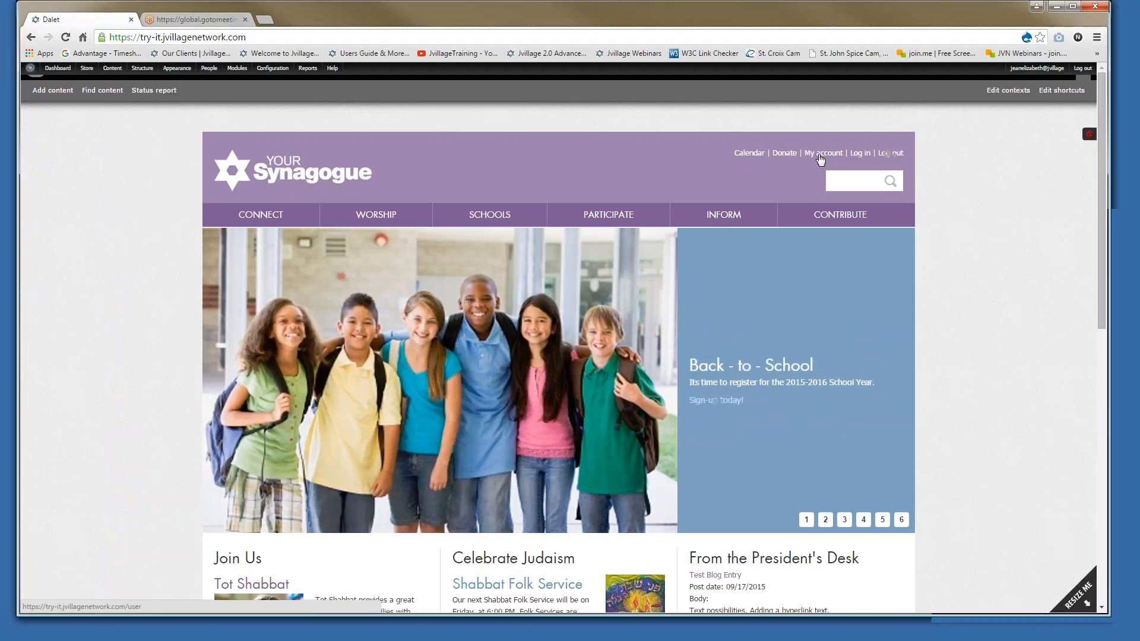
Log out to view the header's user links as a visitor, and log back in with the saved account
left_click(1087, 70)
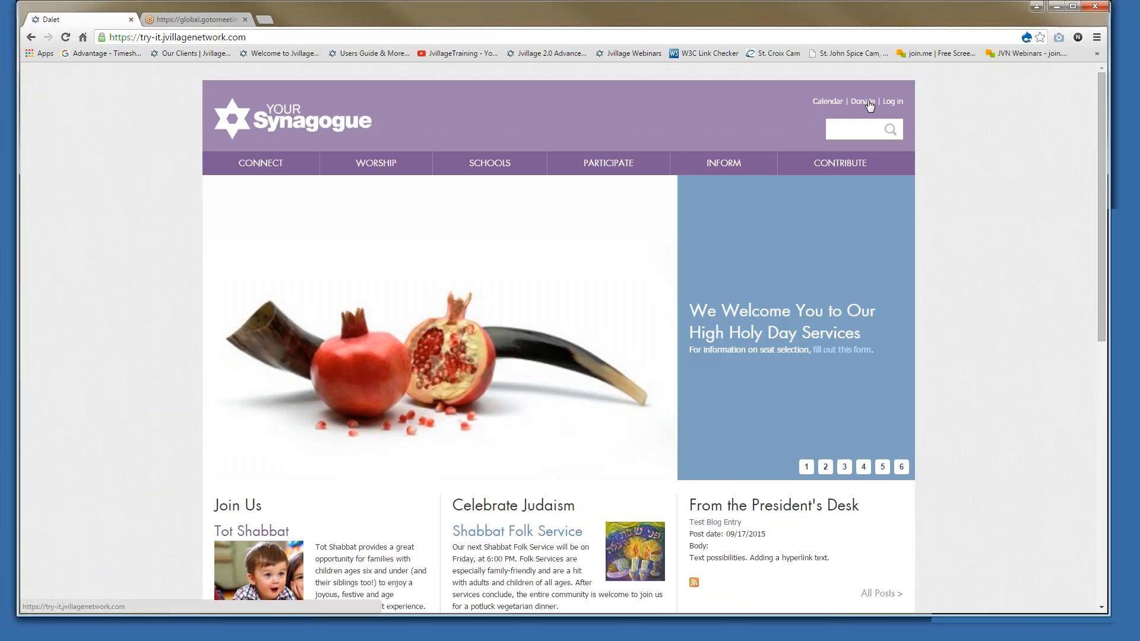
left_click(892, 105)
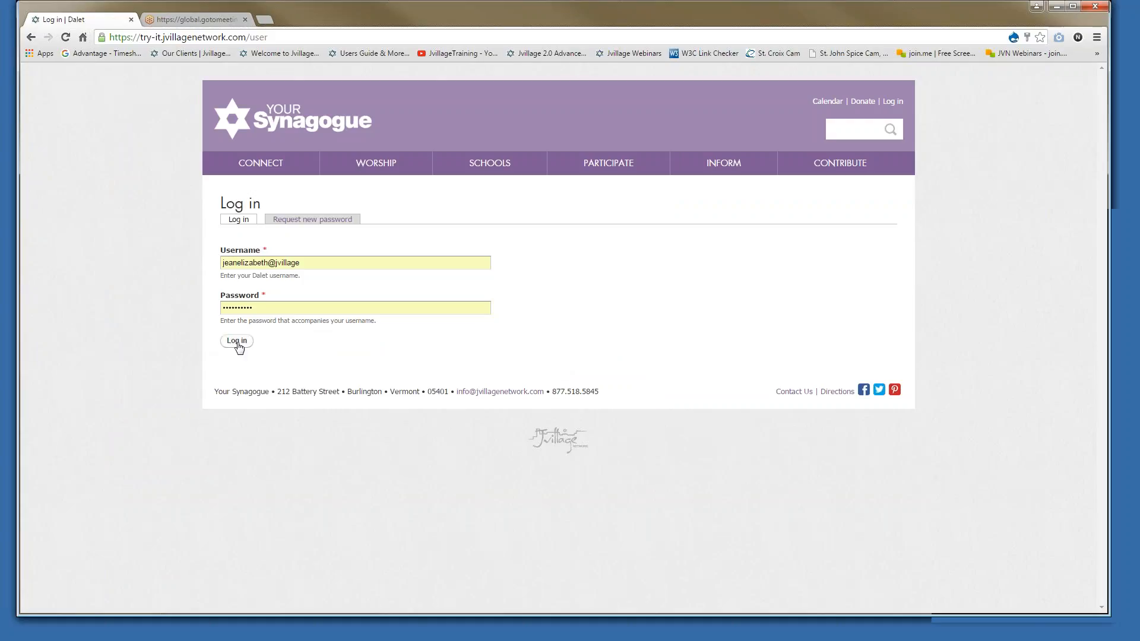
left_click(236, 342)
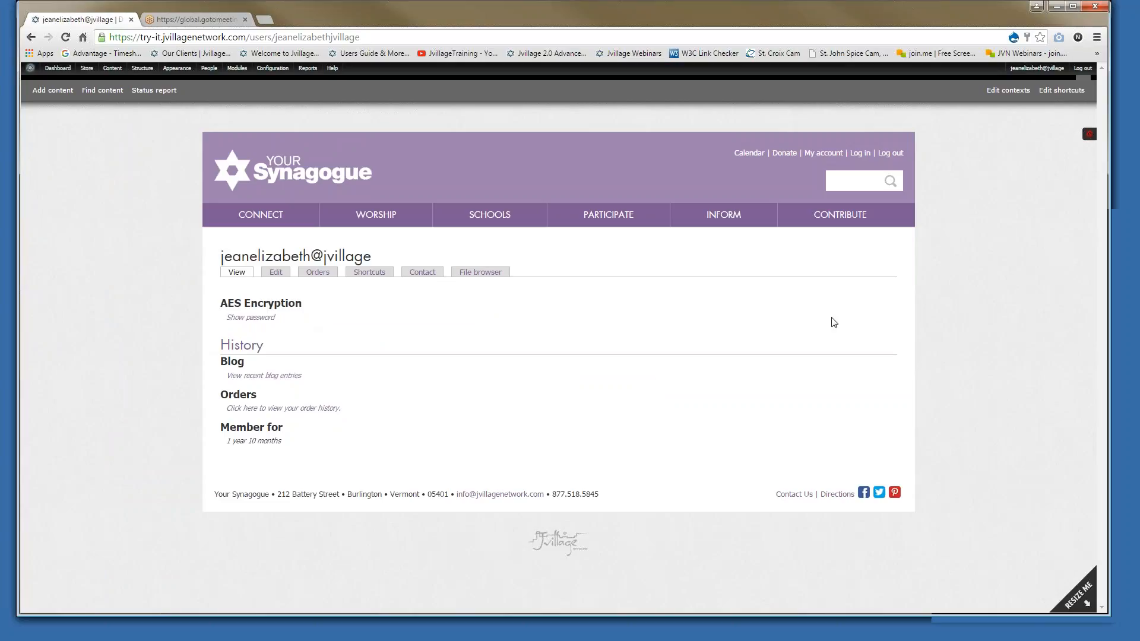
Open the link list of the User menu shown in the site header
left_click(886, 153)
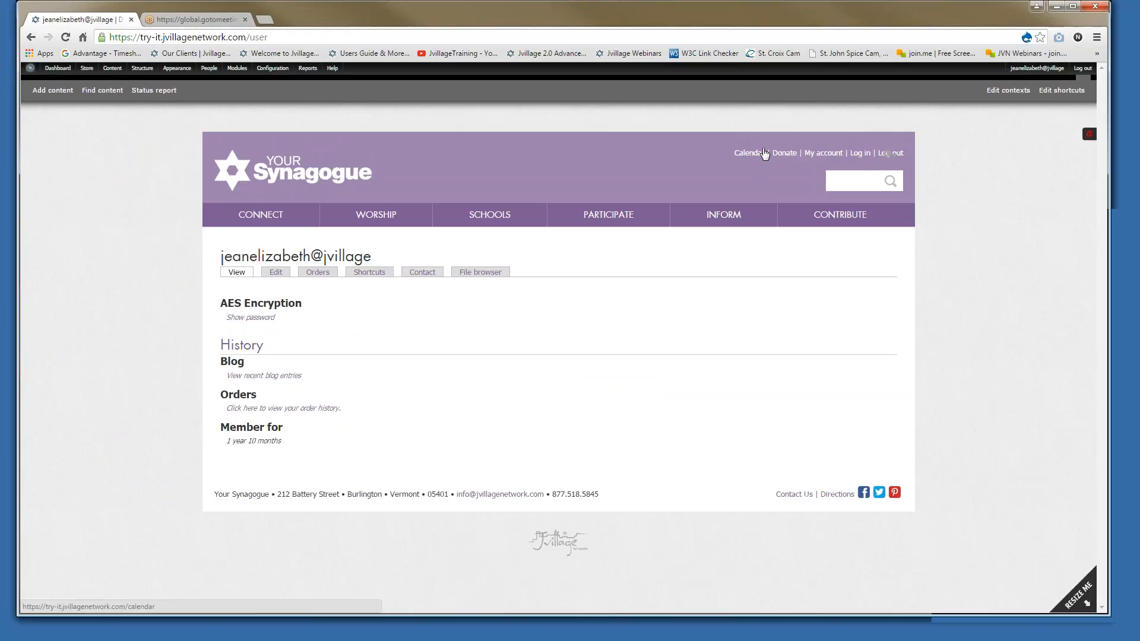
left_click(894, 155)
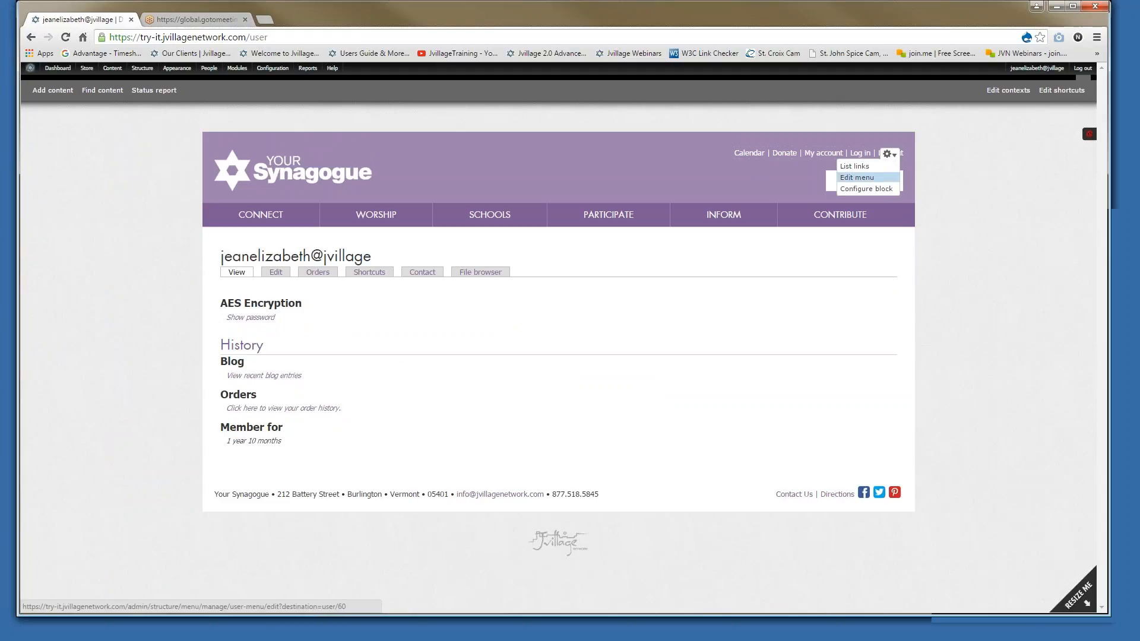
left_click(868, 168)
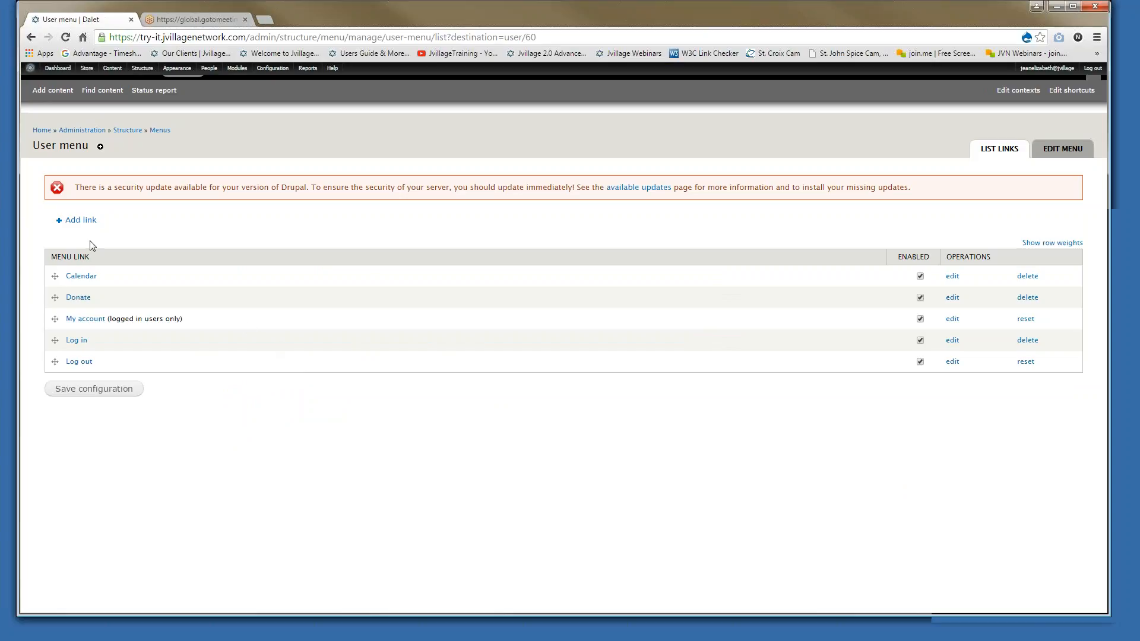
left_click(85, 221)
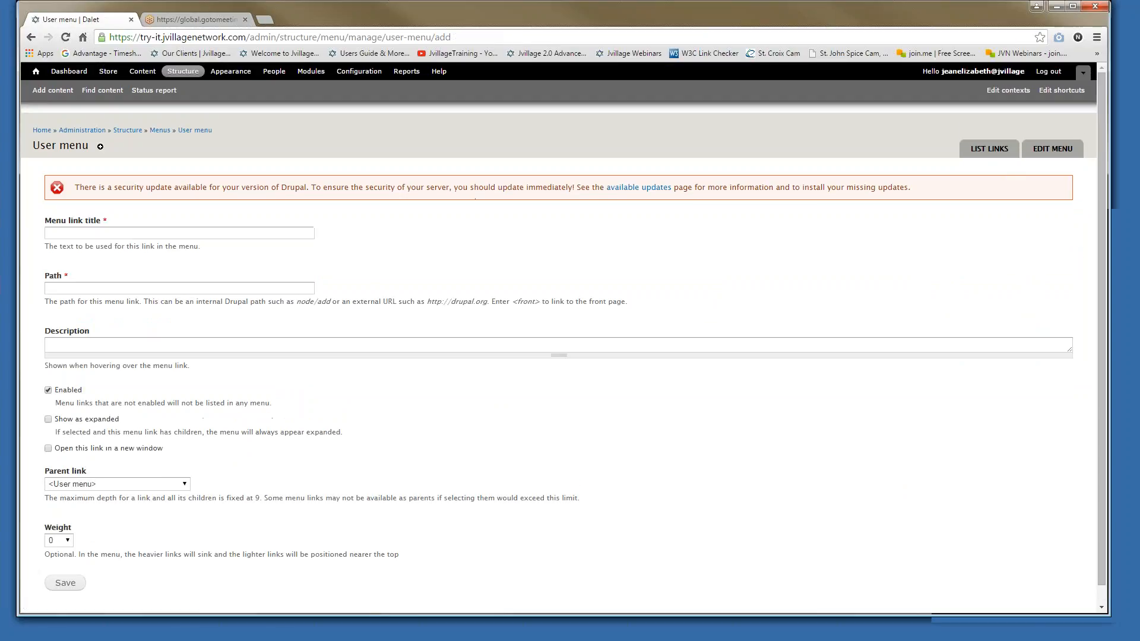
left_click(70, 233)
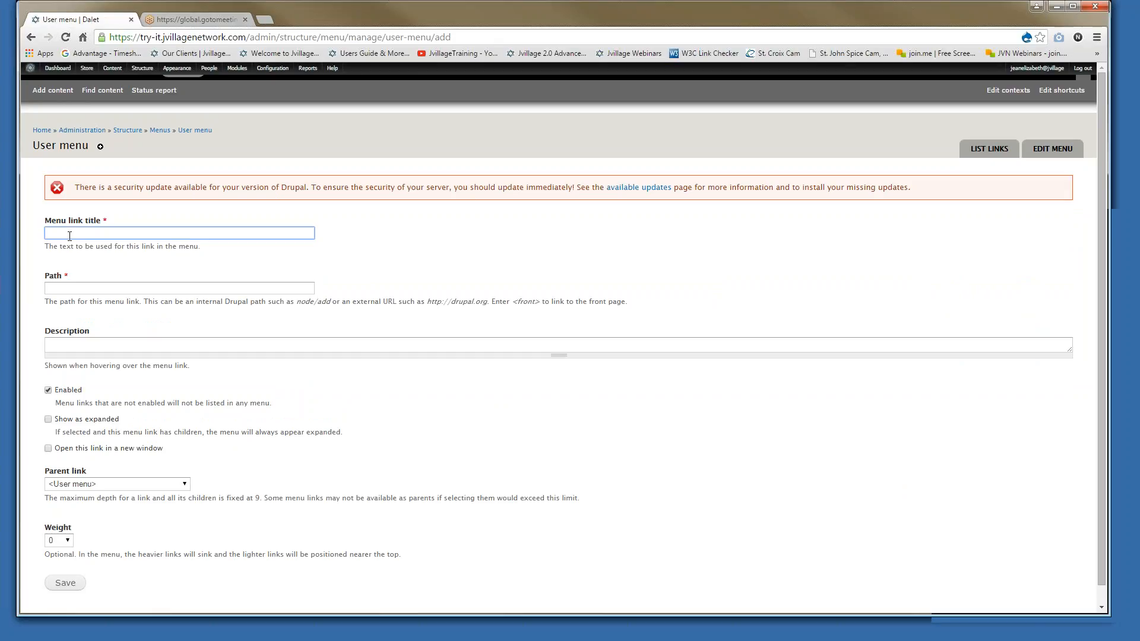
type("Member Login")
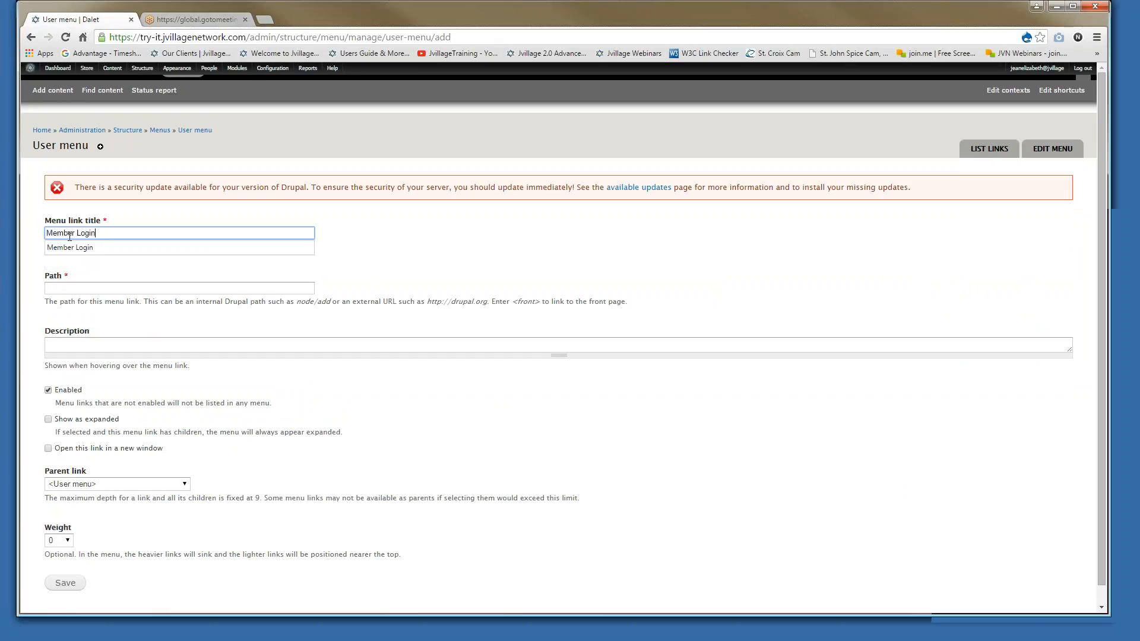
left_click(87, 248)
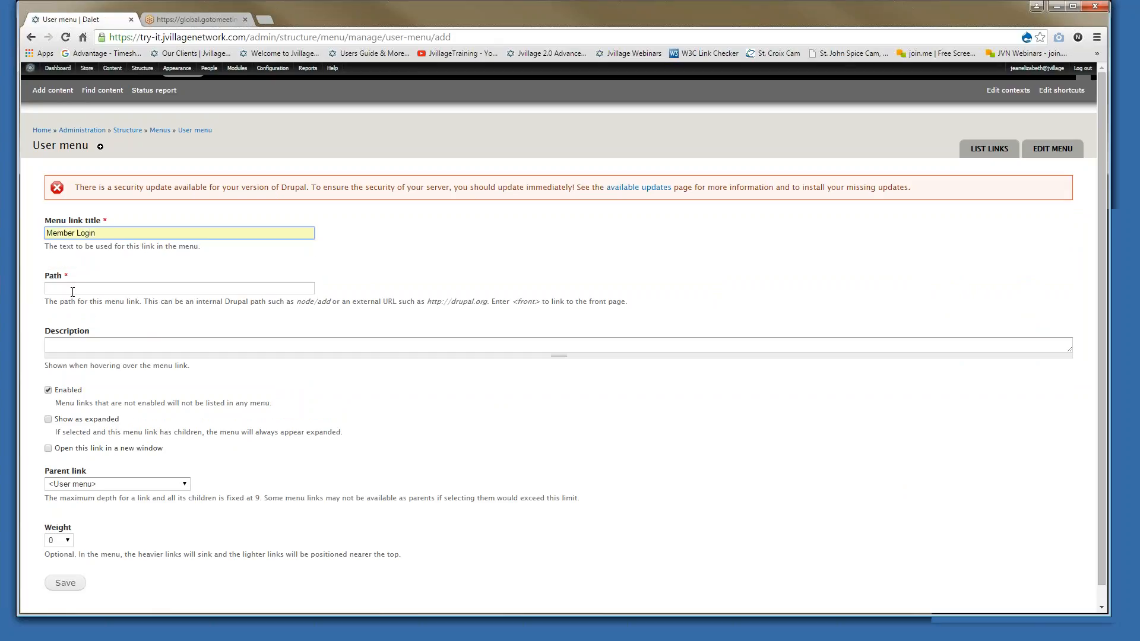
left_click(71, 290)
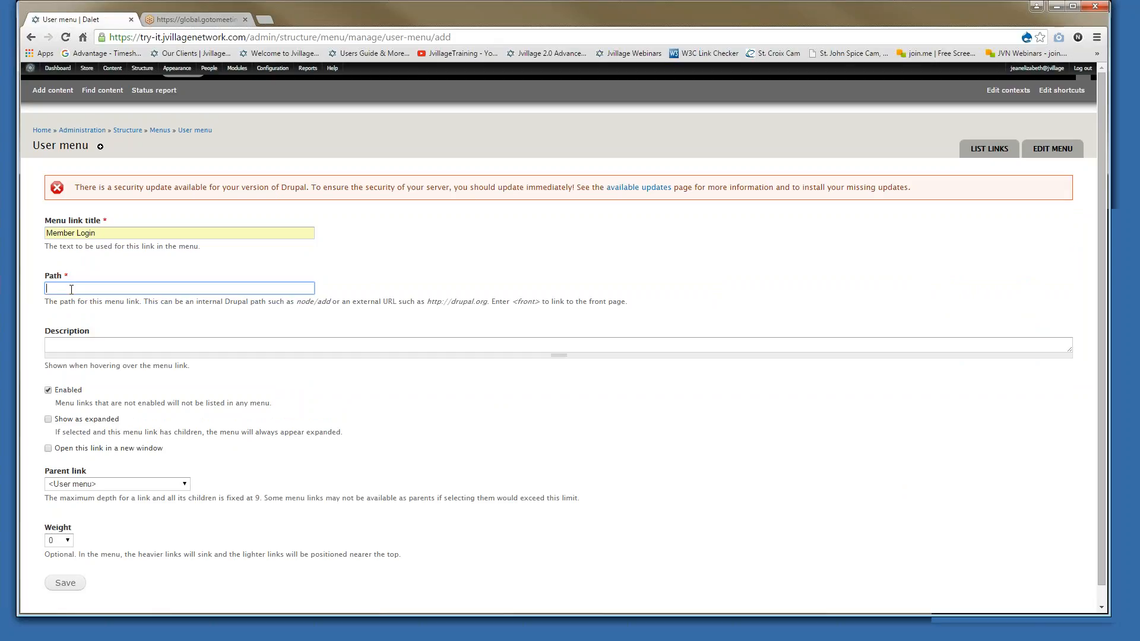
type("https")
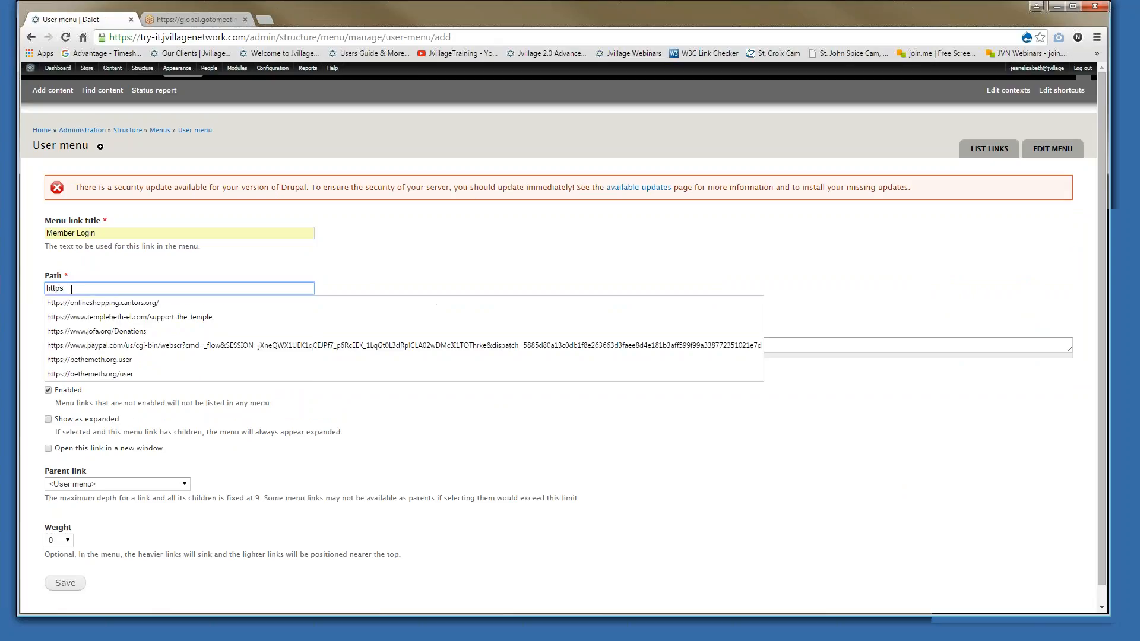
type("://jvi")
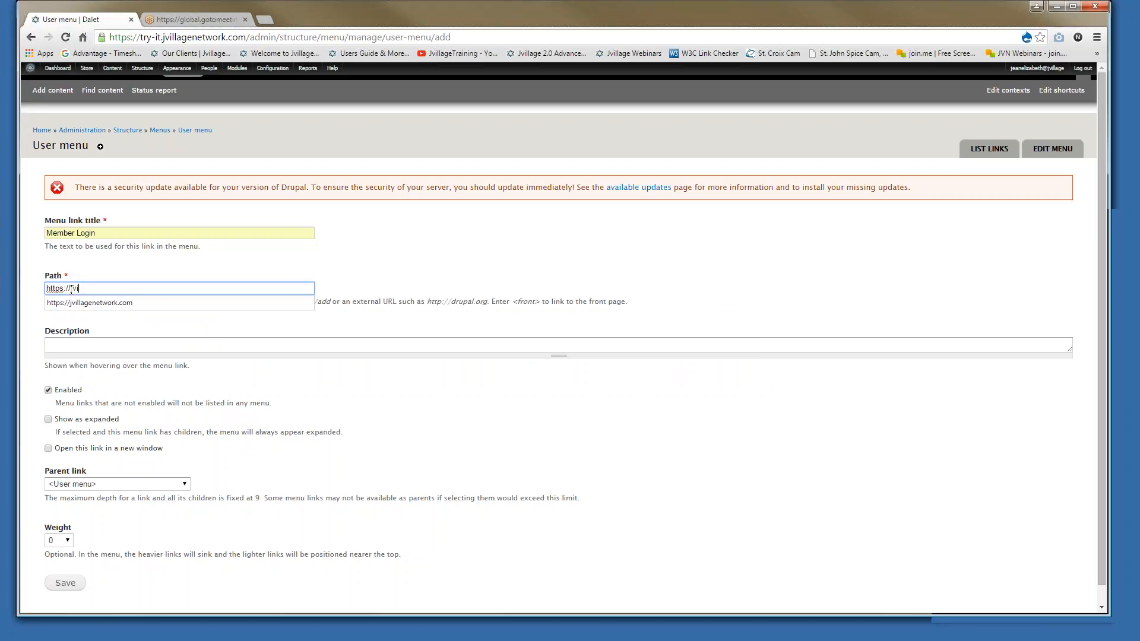
type("l")
key("Down")
key("Return")
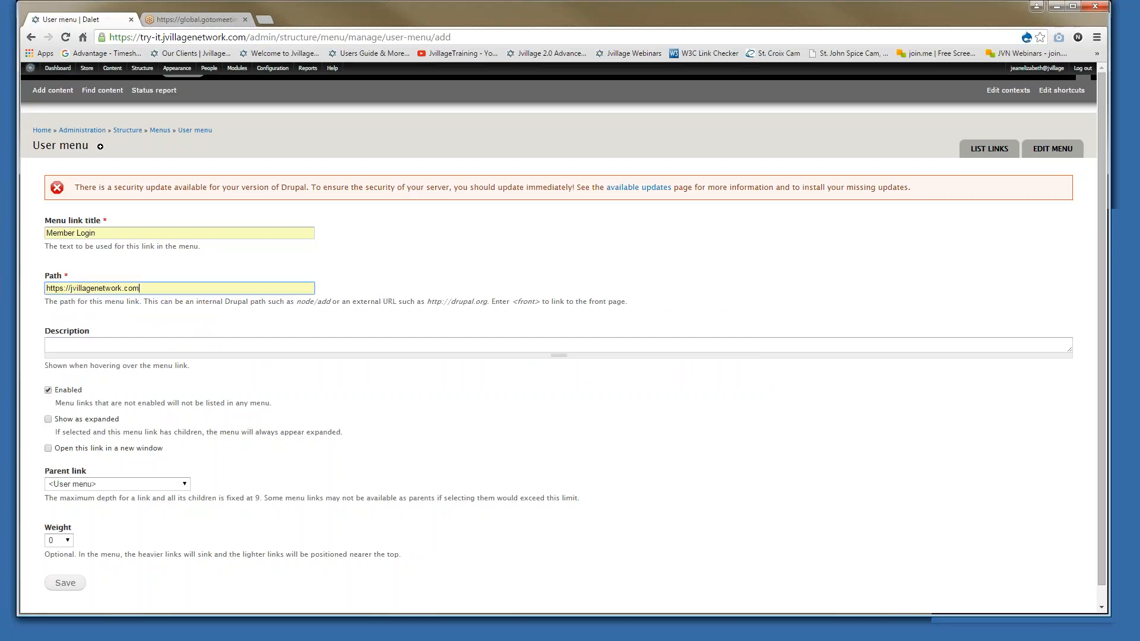
Give the Member Login link the description "Login to your membership account" and save it
left_click(124, 345)
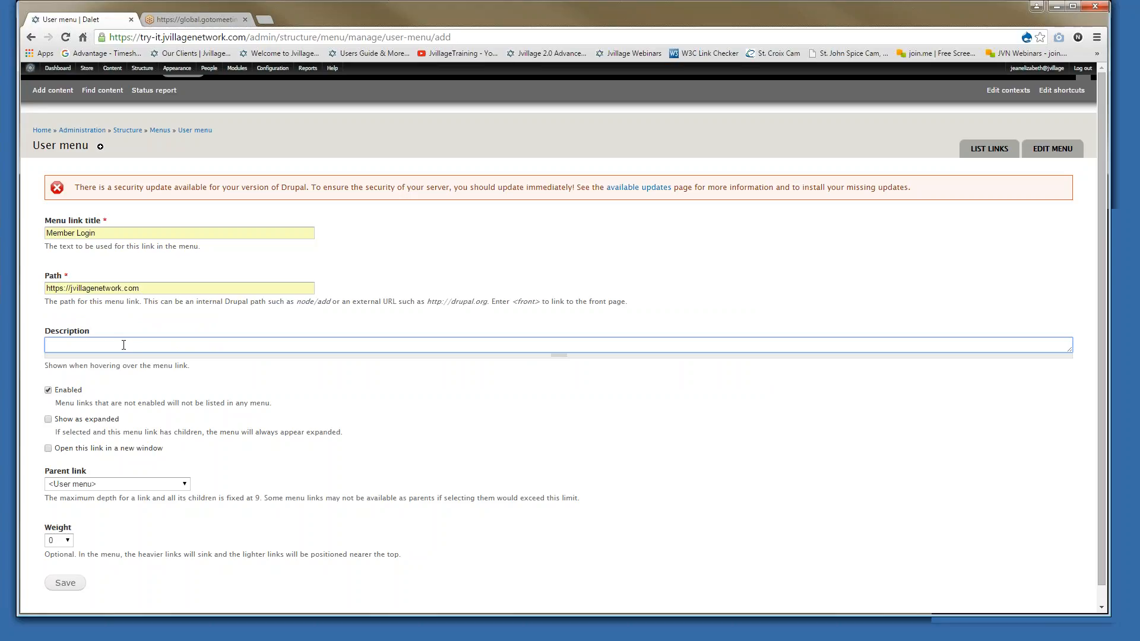
type("Login to your membership account")
left_click(382, 432)
scroll(382, 433, "down", 1)
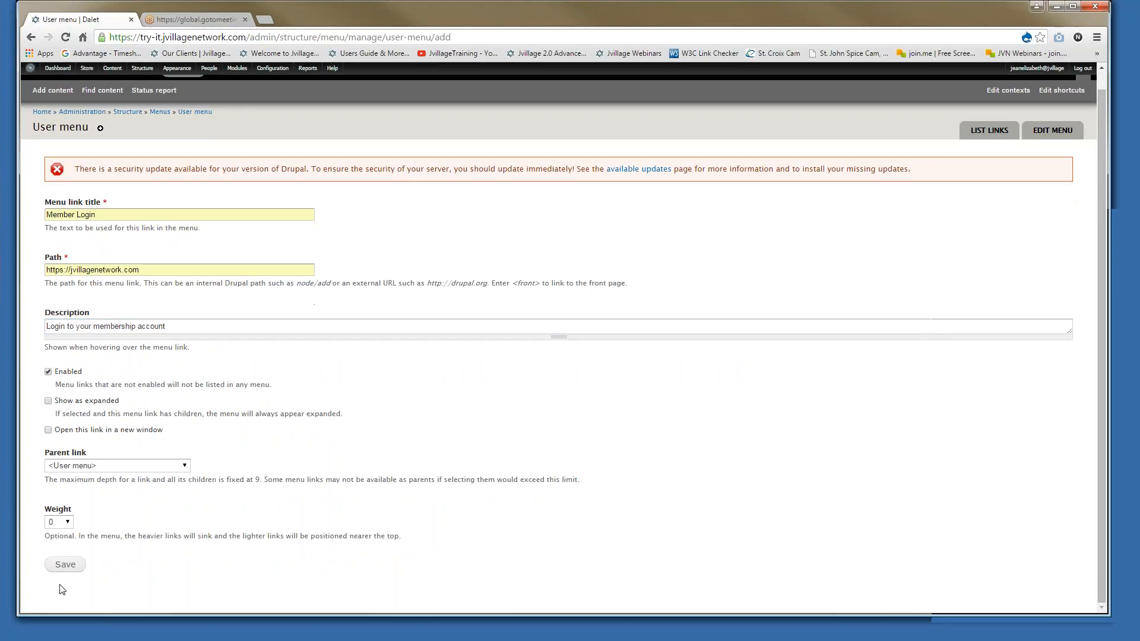
left_click(65, 564)
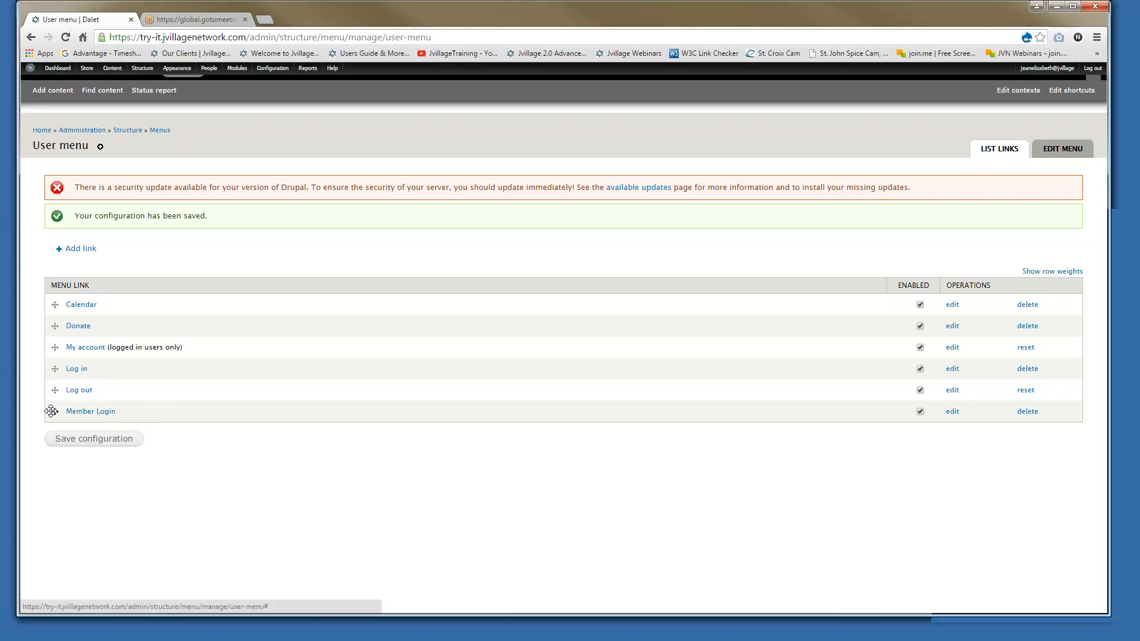
Move the Member Login link directly below Donate in the User menu and save the configuration
left_click_drag(52, 411, 56, 347)
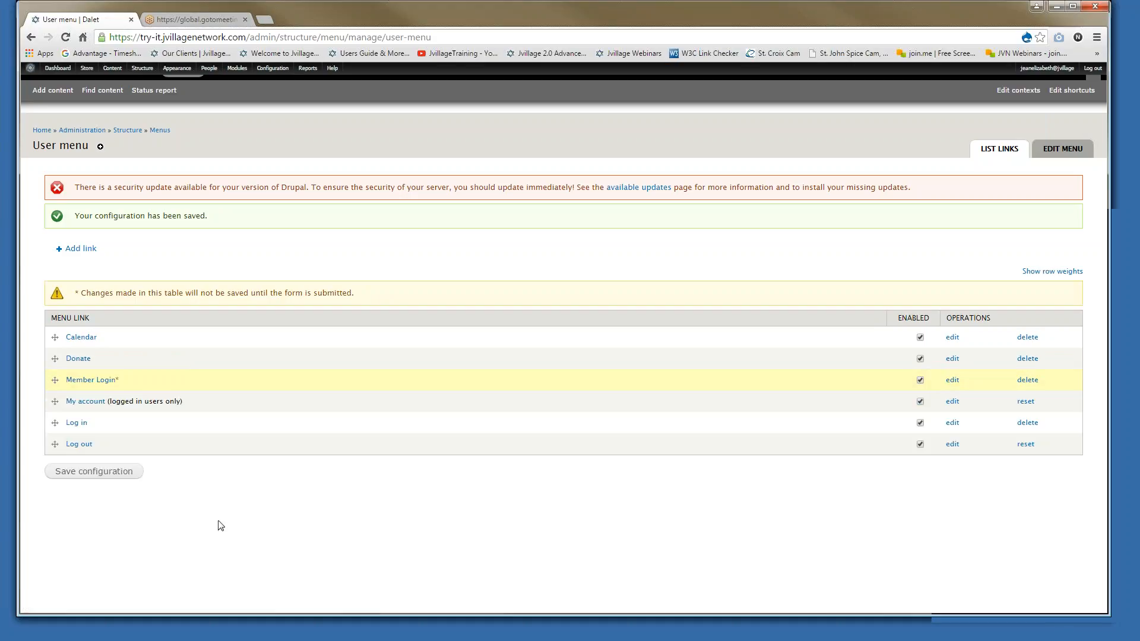
left_click(107, 477)
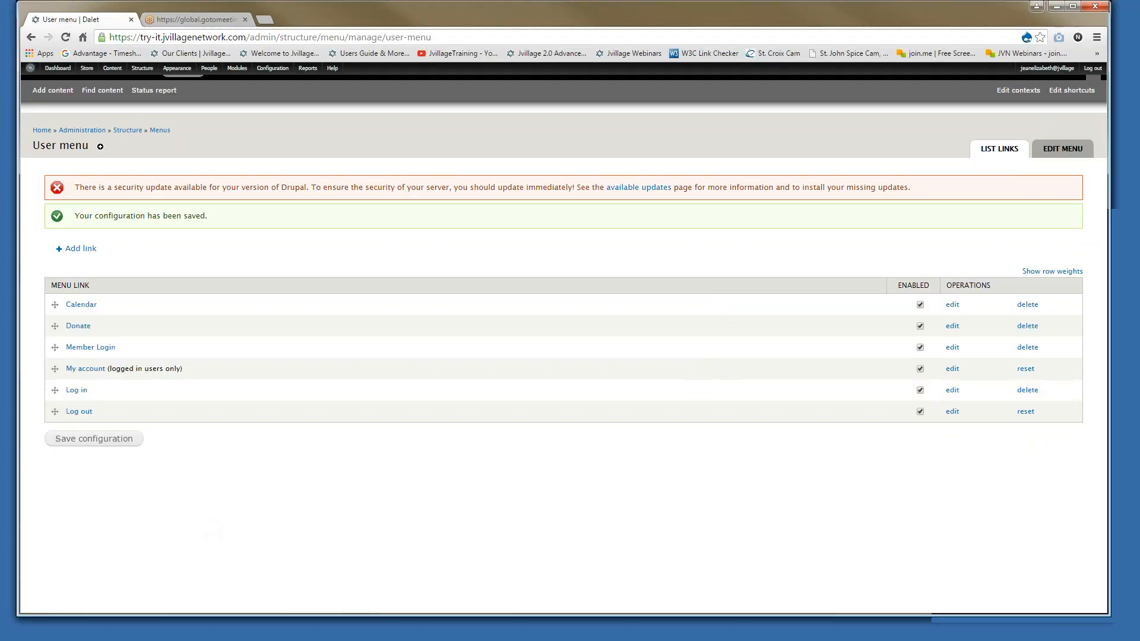
Test the Member Login link in the home page header and return to the synagogue site
left_click(30, 77)
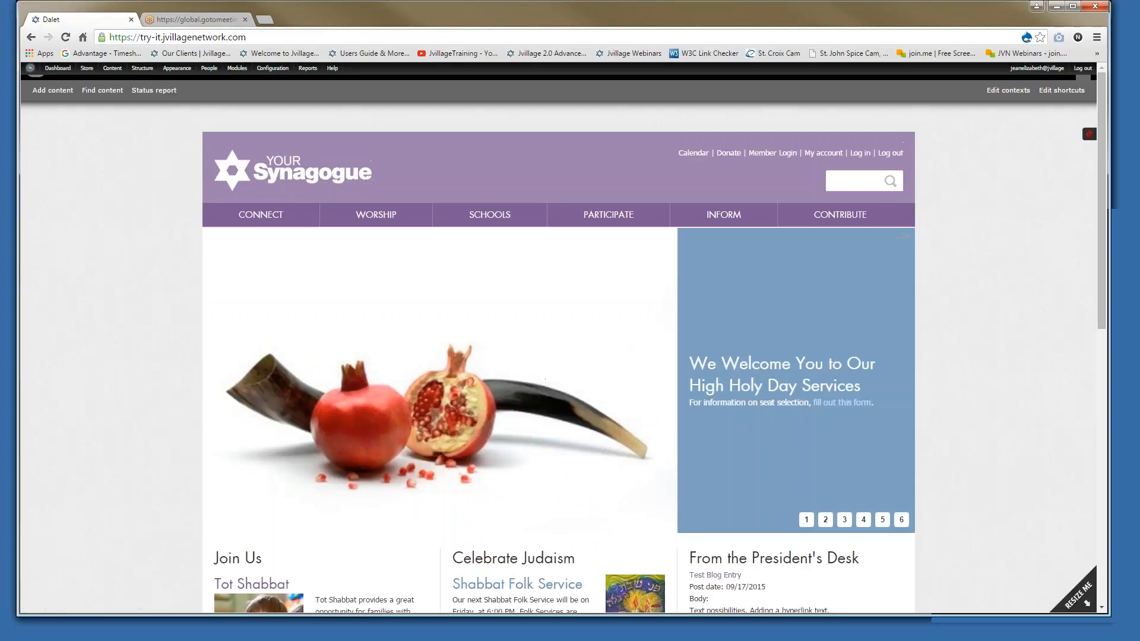
left_click(772, 158)
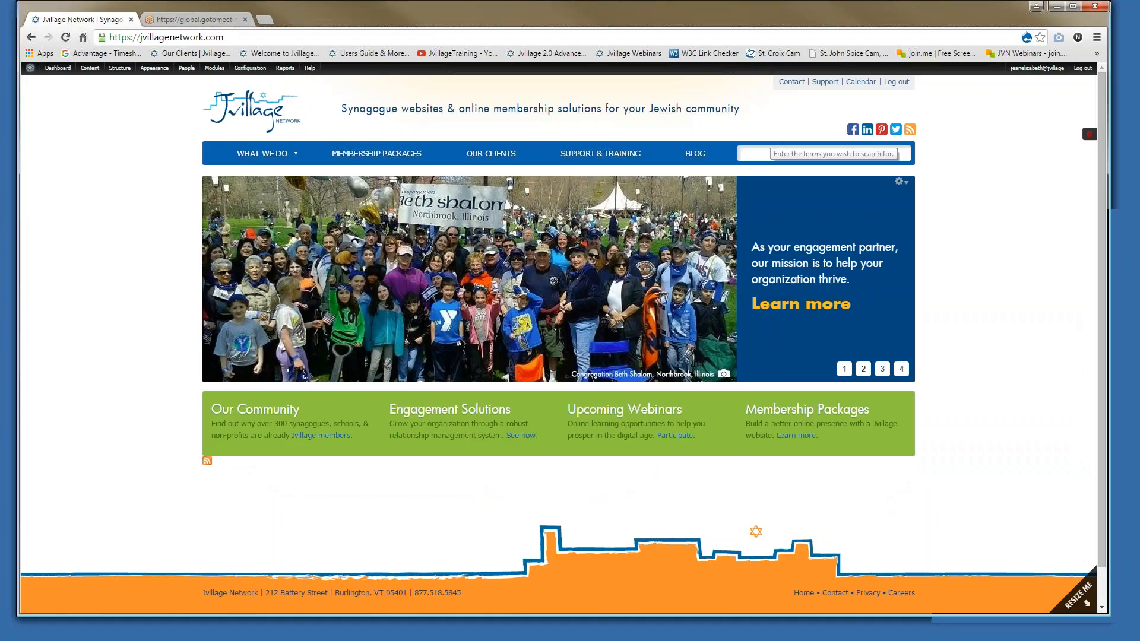
mouse_move(90, 68)
left_click(32, 37)
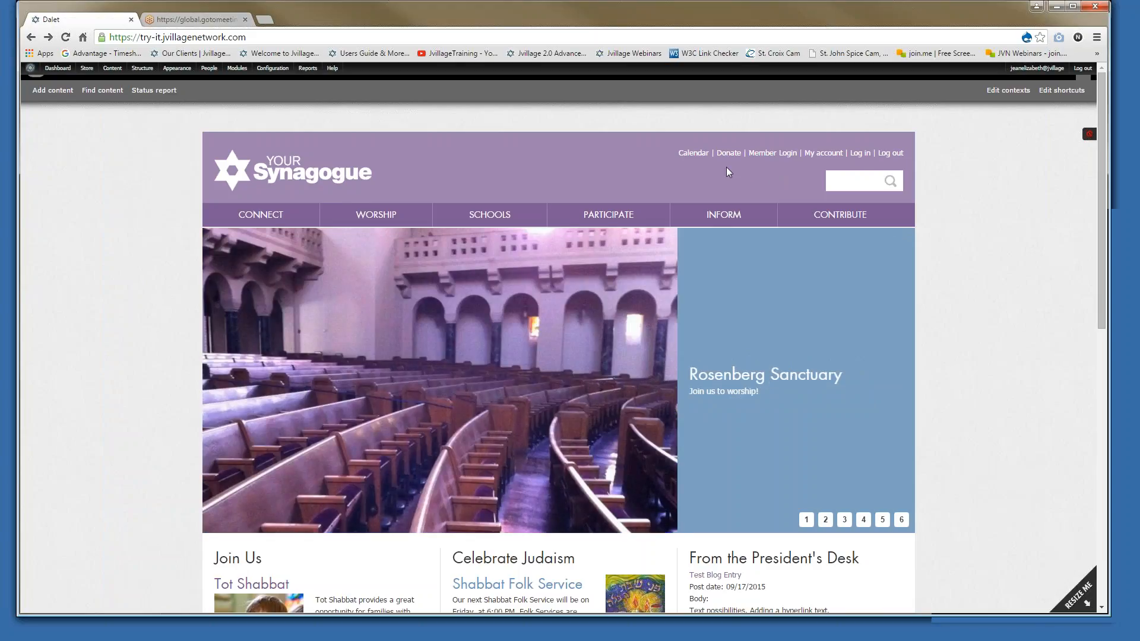
Open the link list of the Footer menu from the Contact Us and Directions links in the home page footer
scroll(775, 350, "down", 1)
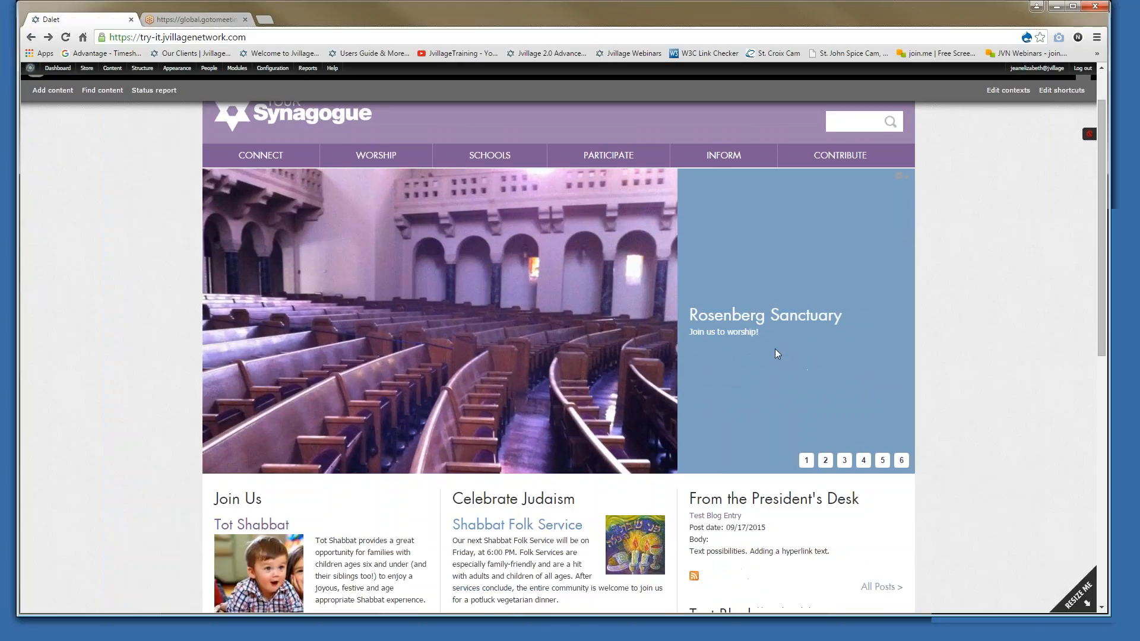
scroll(775, 348, "down", 2)
scroll(755, 287, "down", 2)
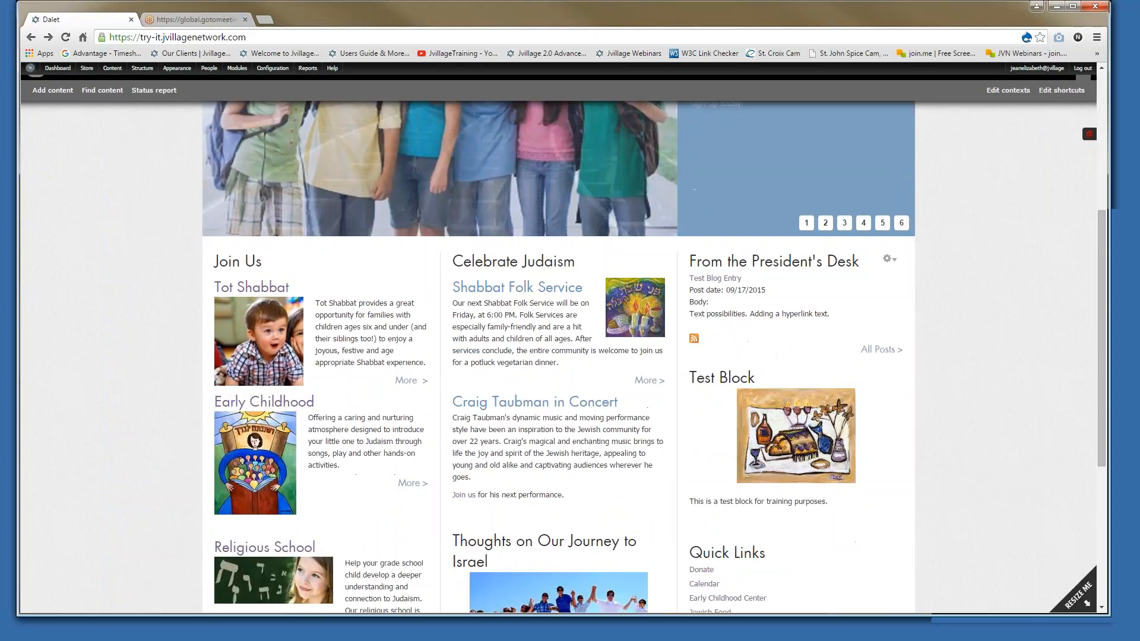
scroll(751, 279, "down", 3)
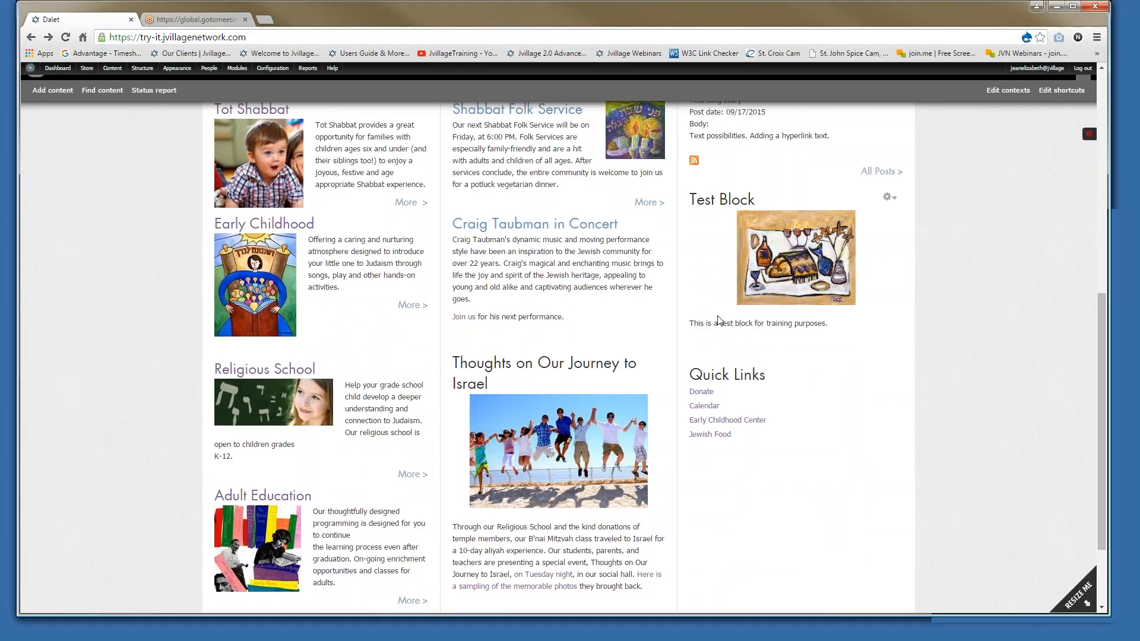
scroll(688, 334, "down", 1)
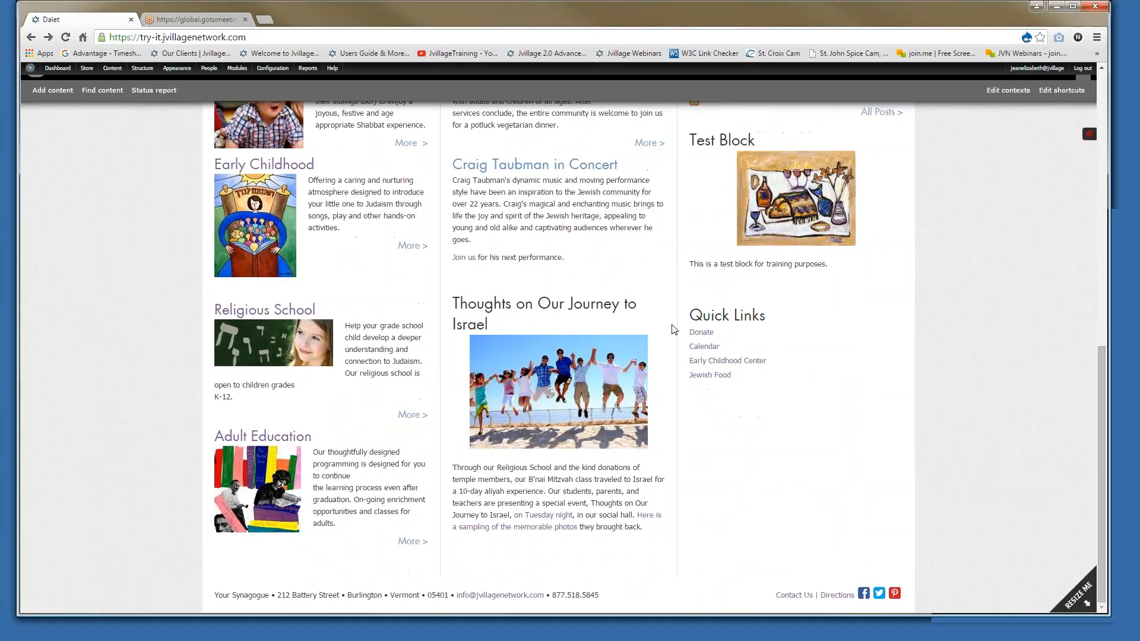
scroll(675, 329, "down", 1)
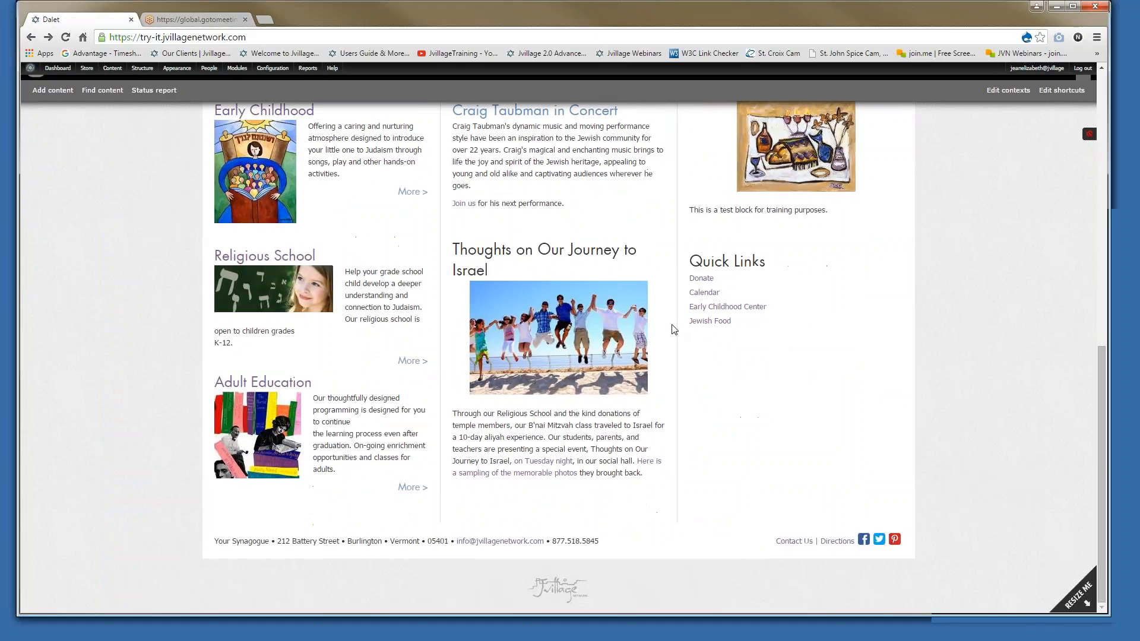
left_click(842, 542)
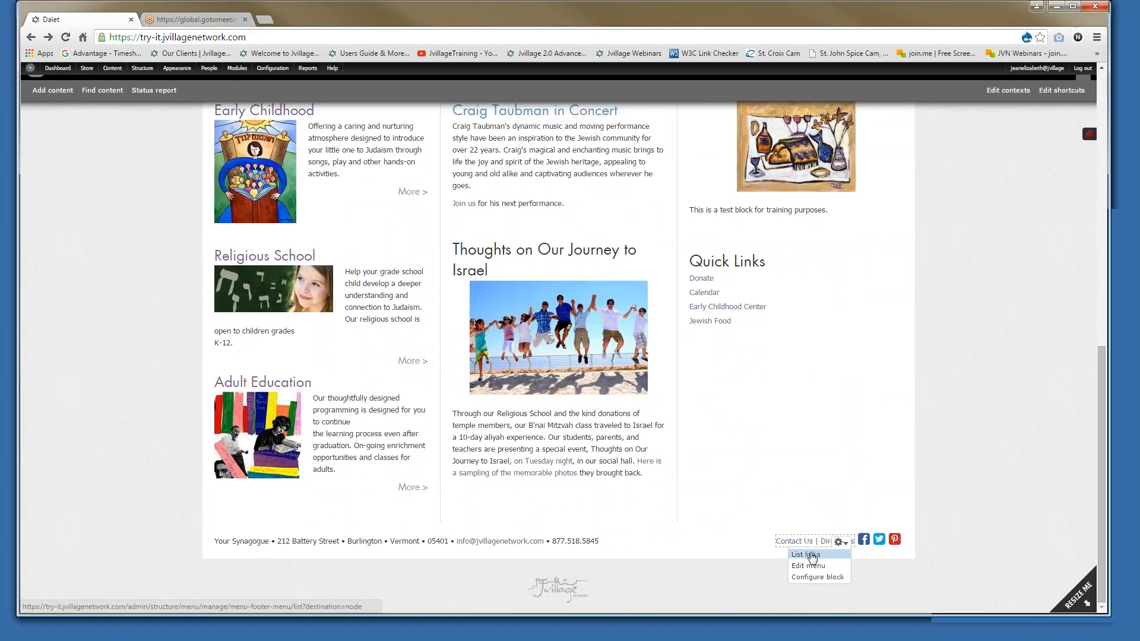
left_click(807, 554)
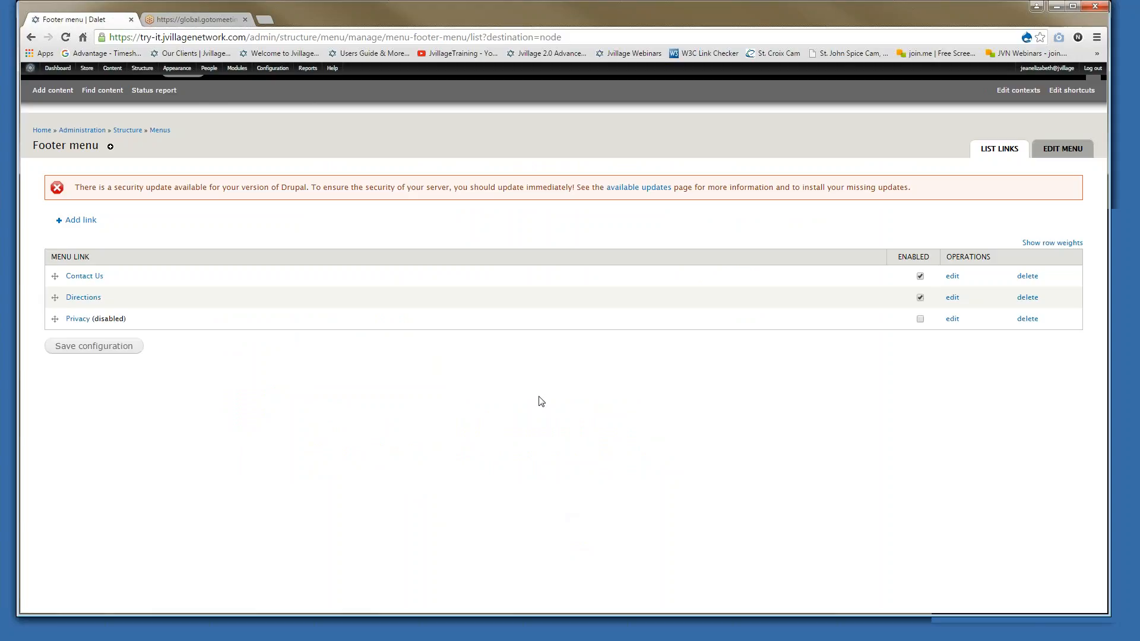
View the blank form for adding a Footer menu link and return to the home page without saving
left_click(89, 220)
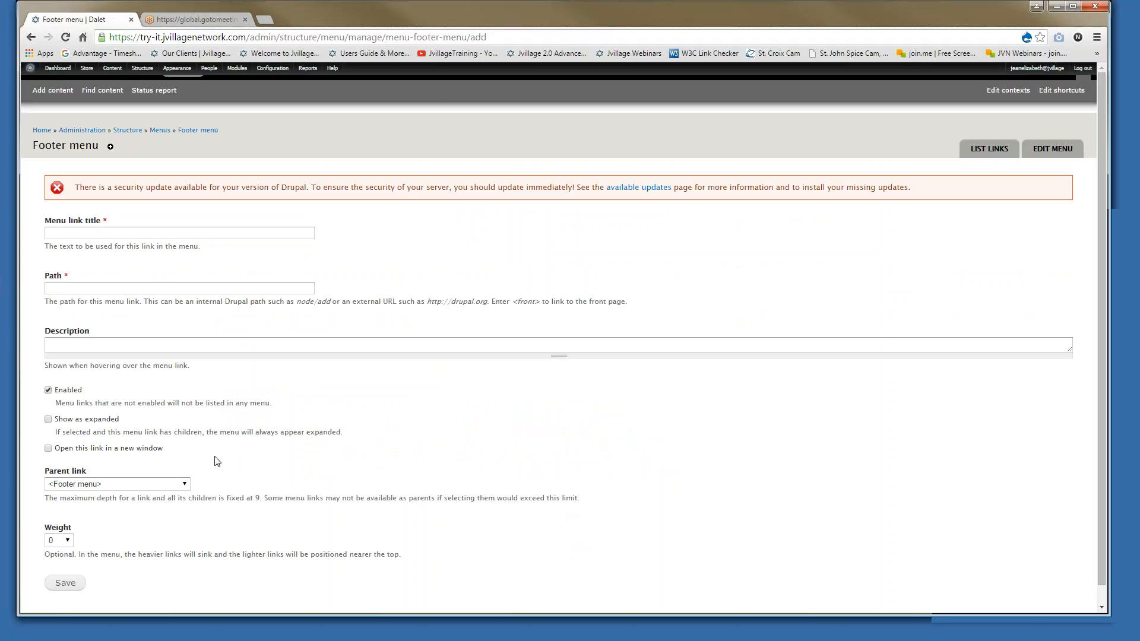
scroll(218, 462, "down", 1)
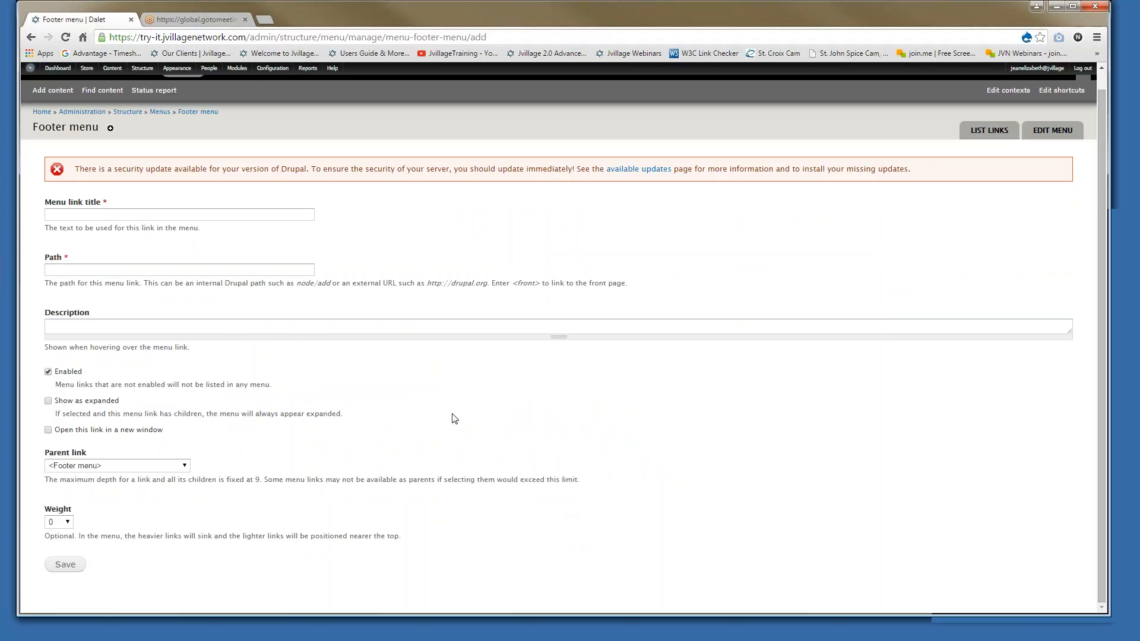
left_click(30, 68)
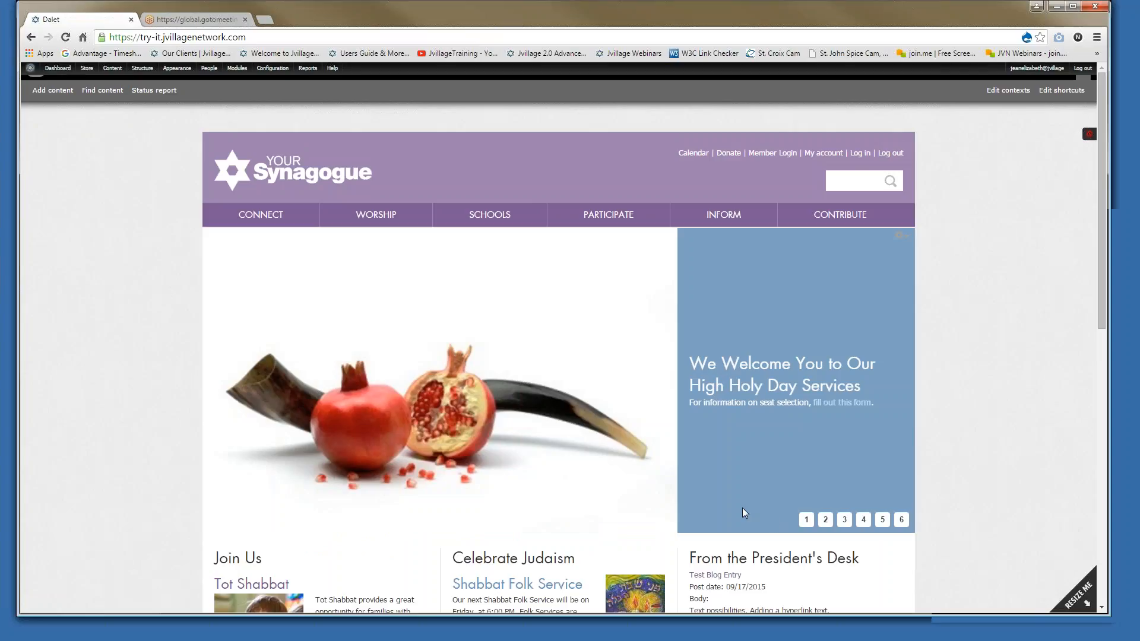
Review the list of menus available in the site structure, including the operations offered for the Footer menu
scroll(818, 477, "down", 5)
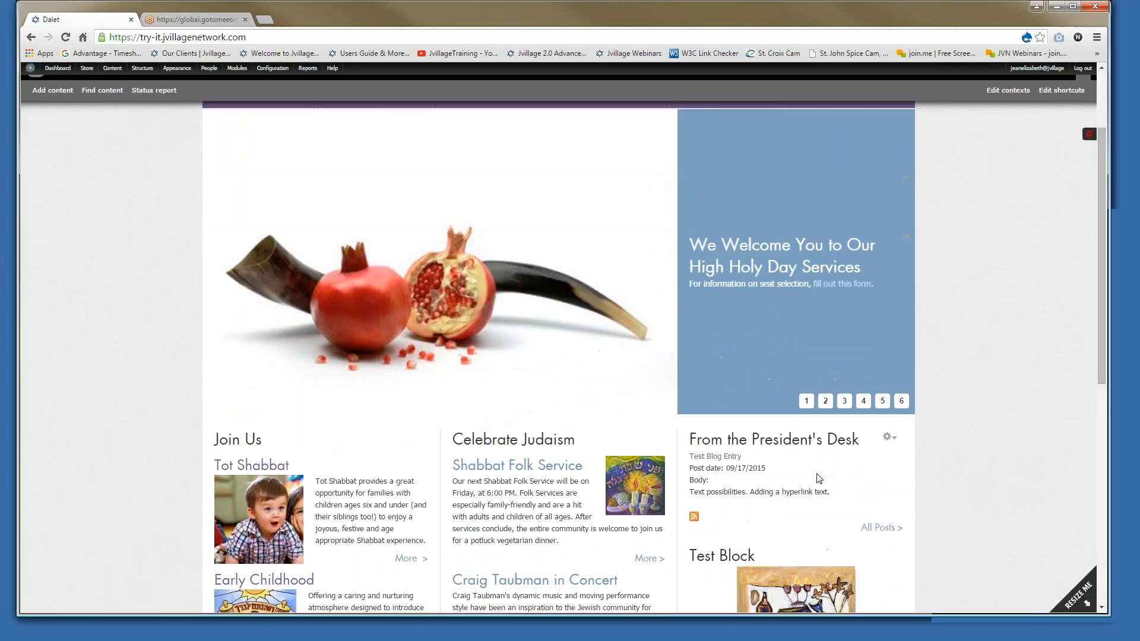
scroll(889, 543, "down", 2)
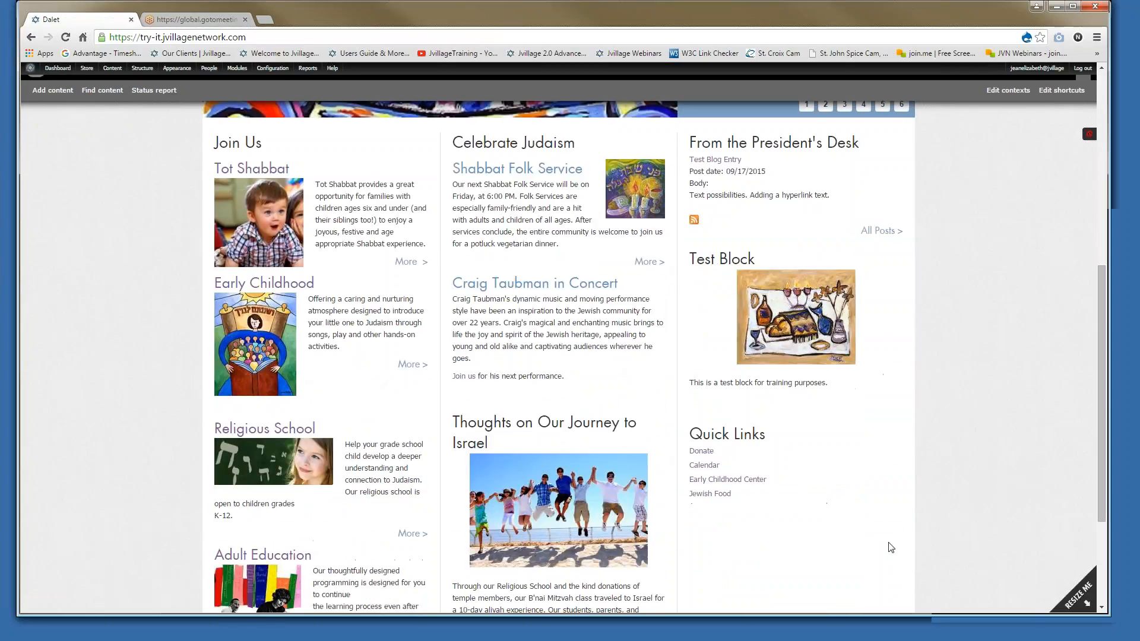
scroll(888, 546, "up", 7)
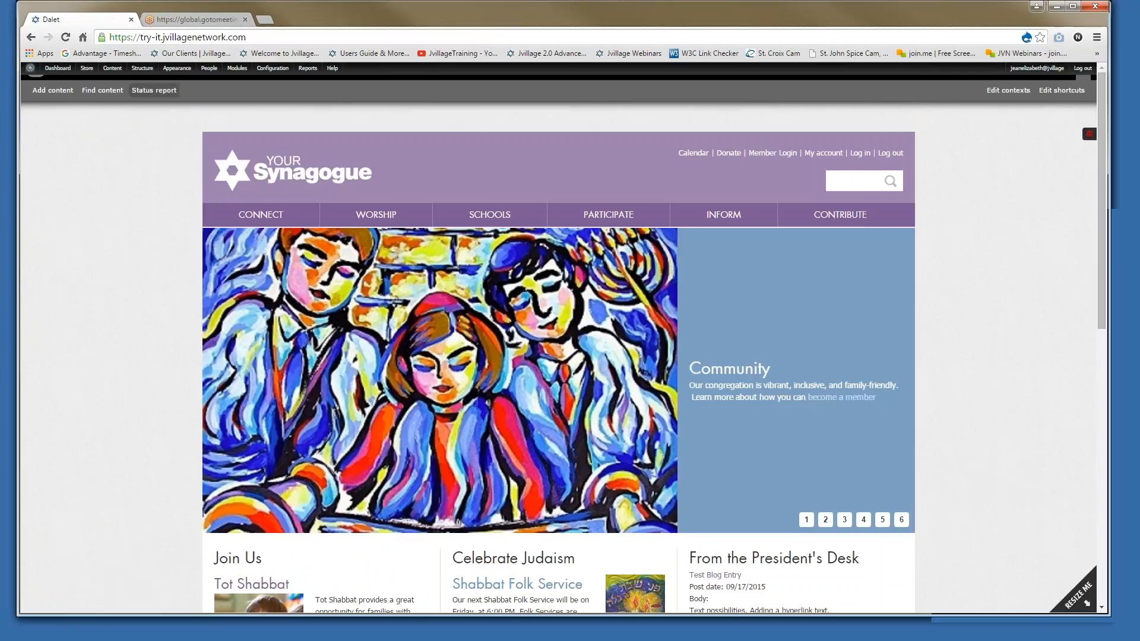
mouse_move(141, 70)
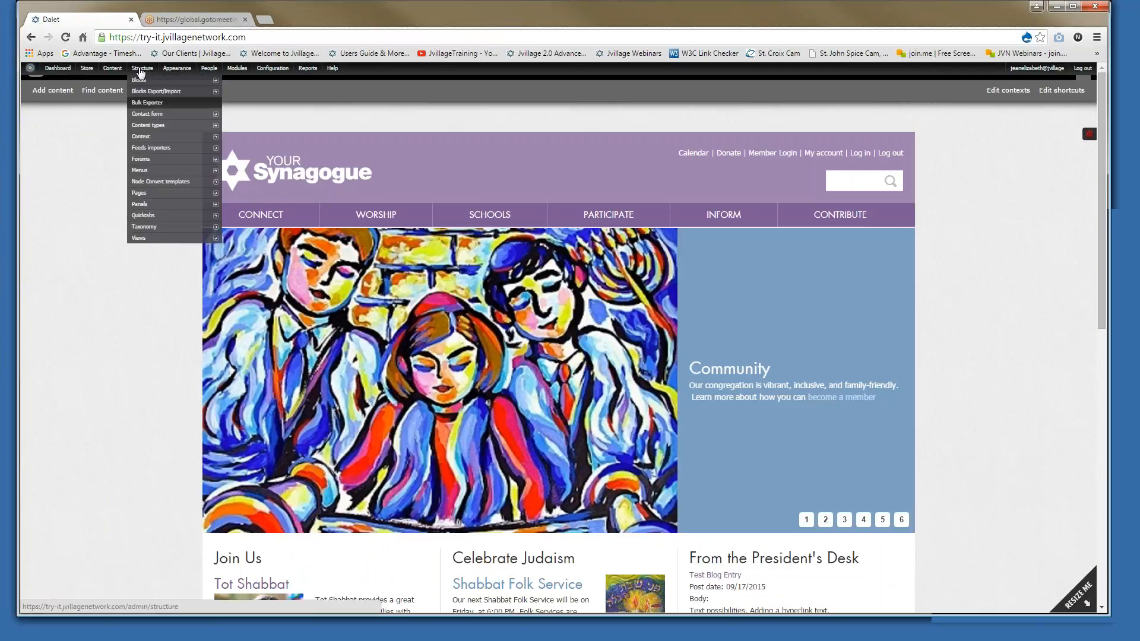
mouse_move(146, 171)
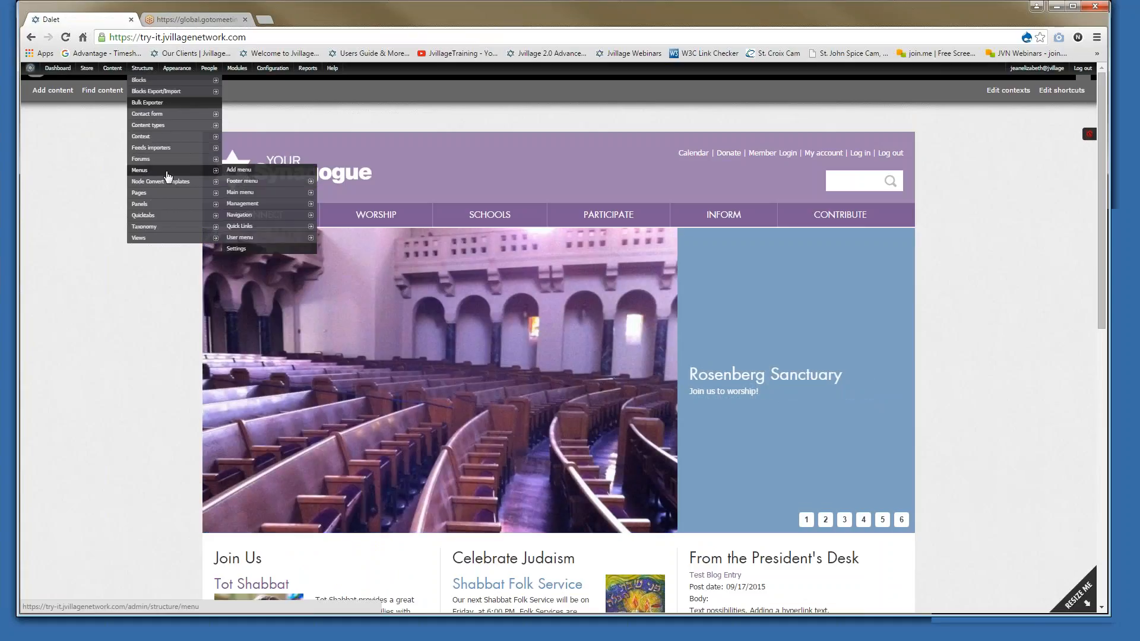
mouse_move(237, 187)
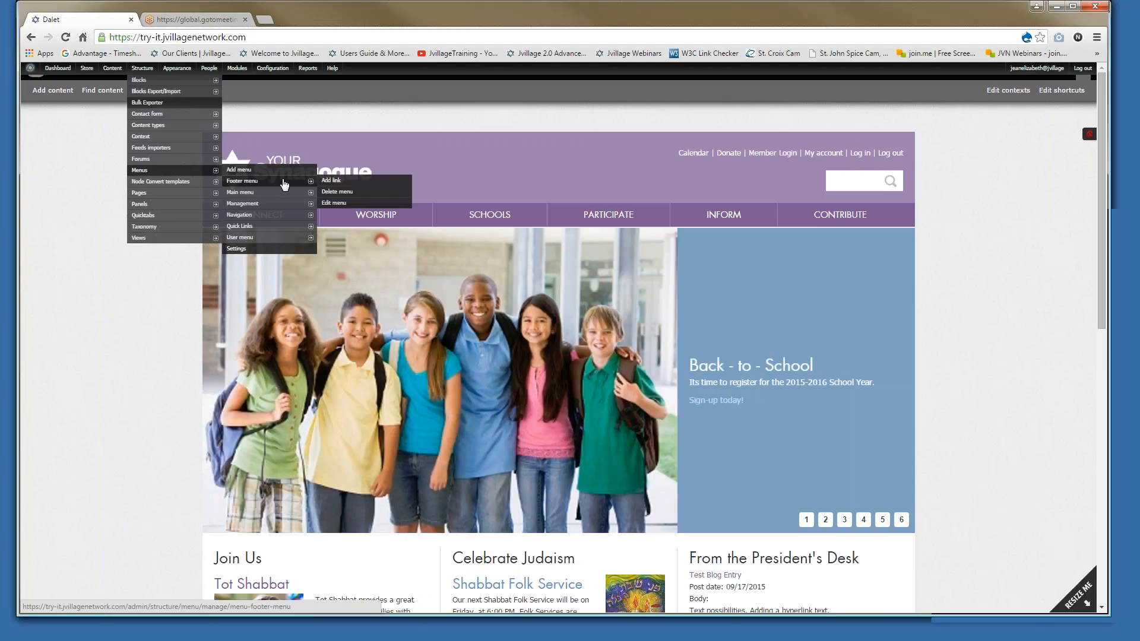
mouse_move(260, 241)
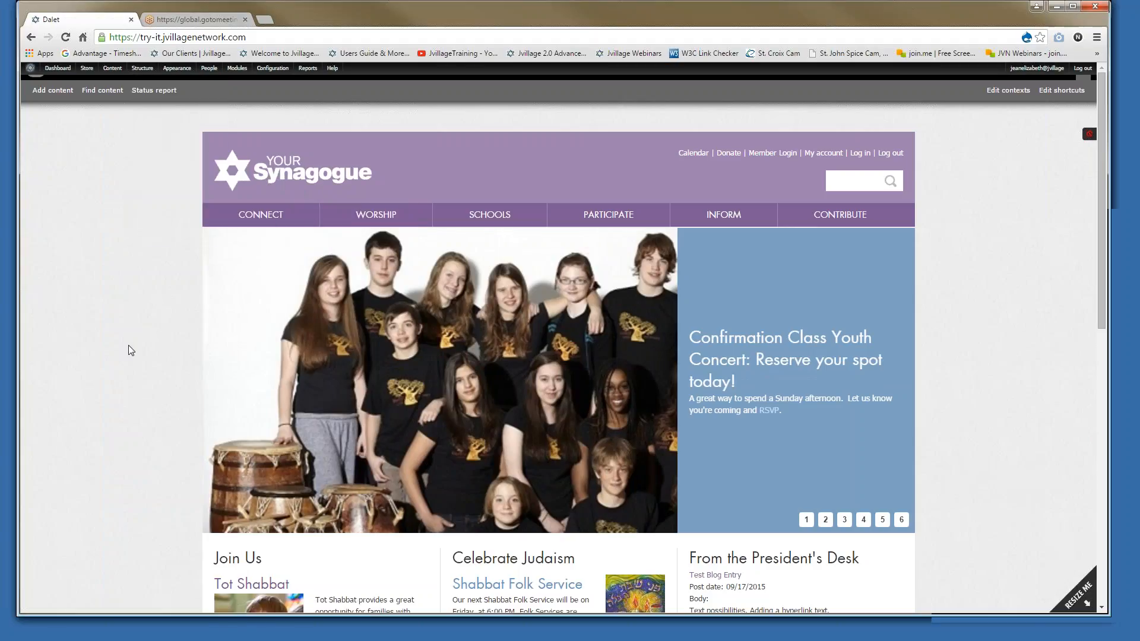
Open the link list of the Quick Links menu from the Quick Links block on the home page
scroll(145, 336, "down", 6)
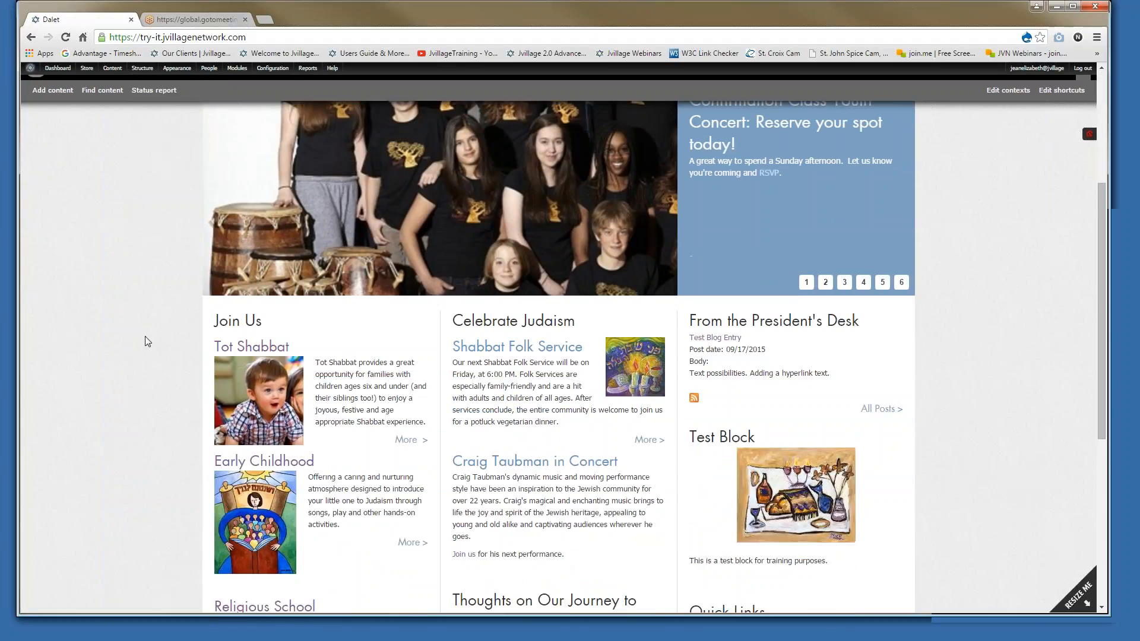
scroll(144, 336, "down", 3)
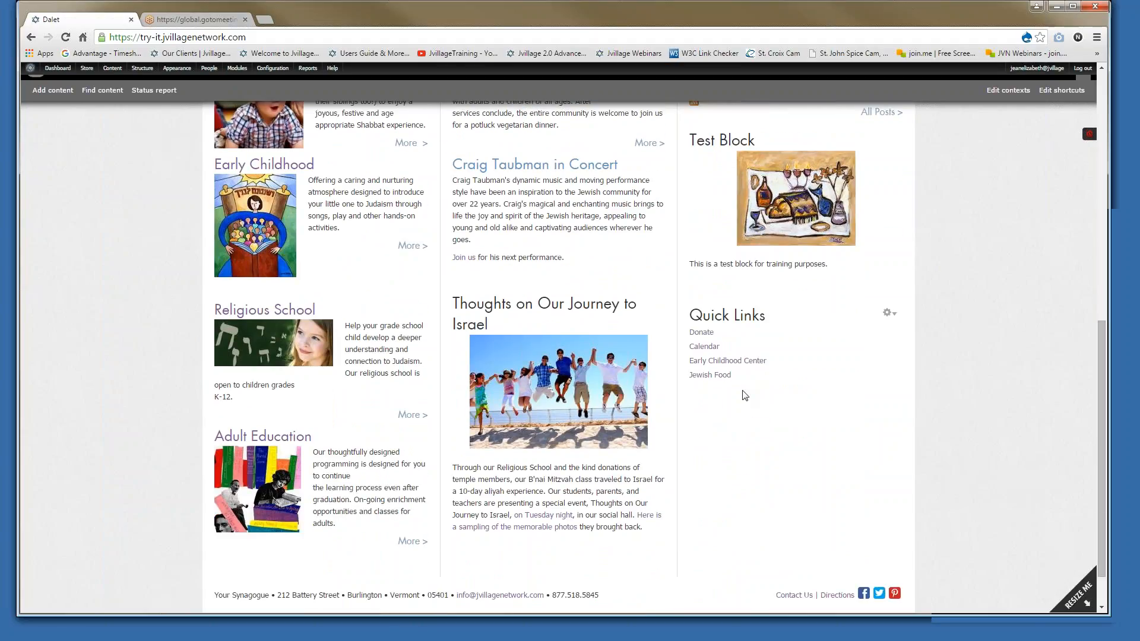
left_click(894, 318)
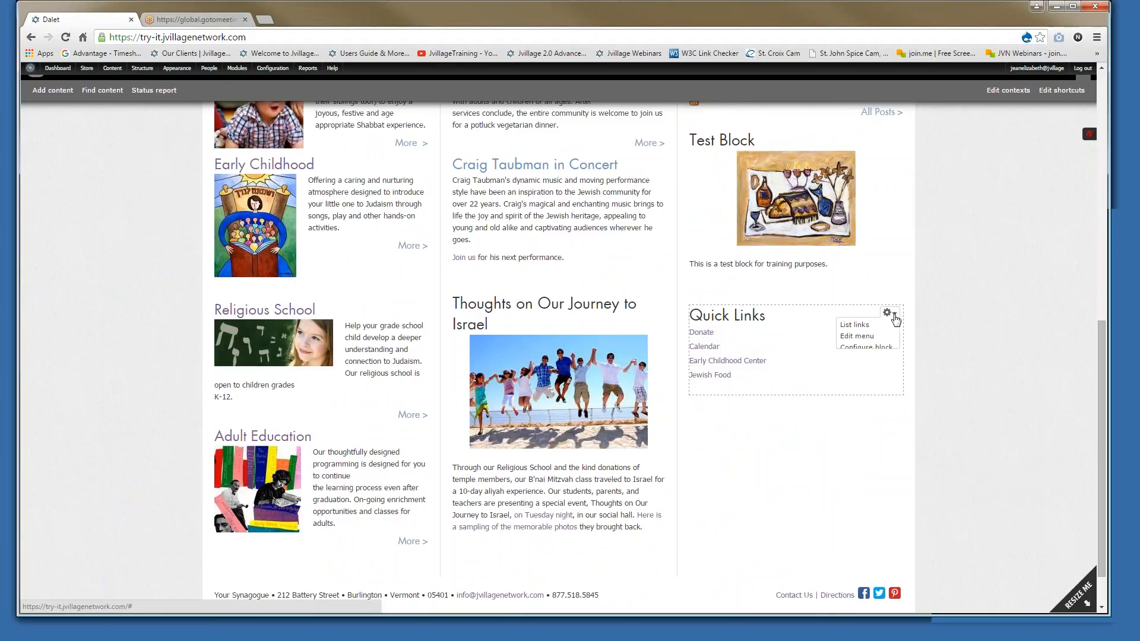
left_click(855, 325)
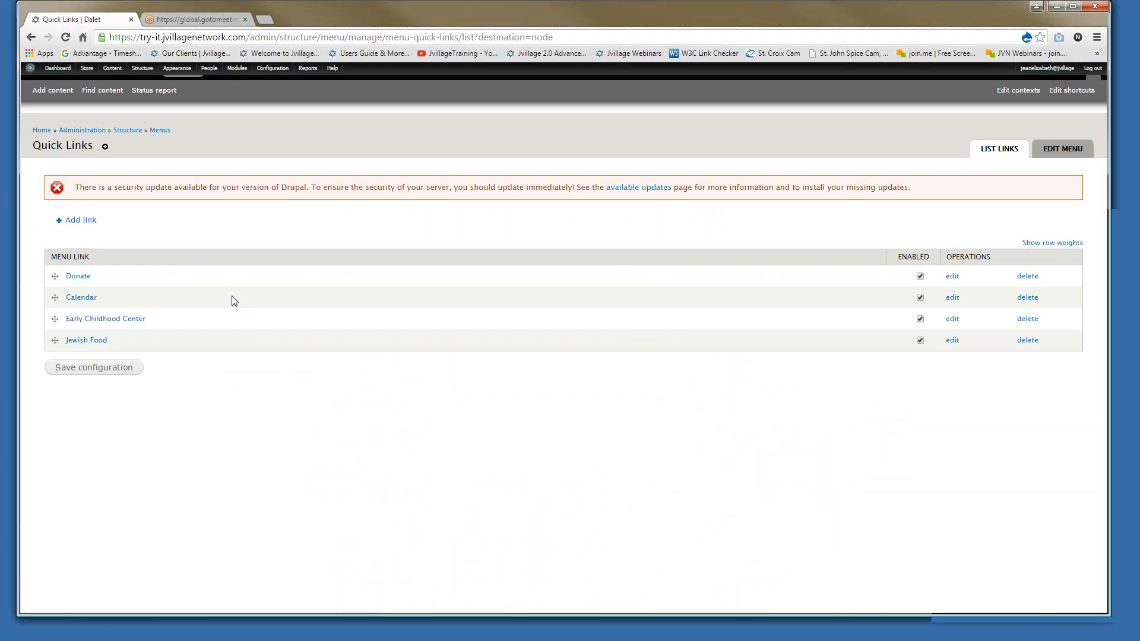
left_click(81, 220)
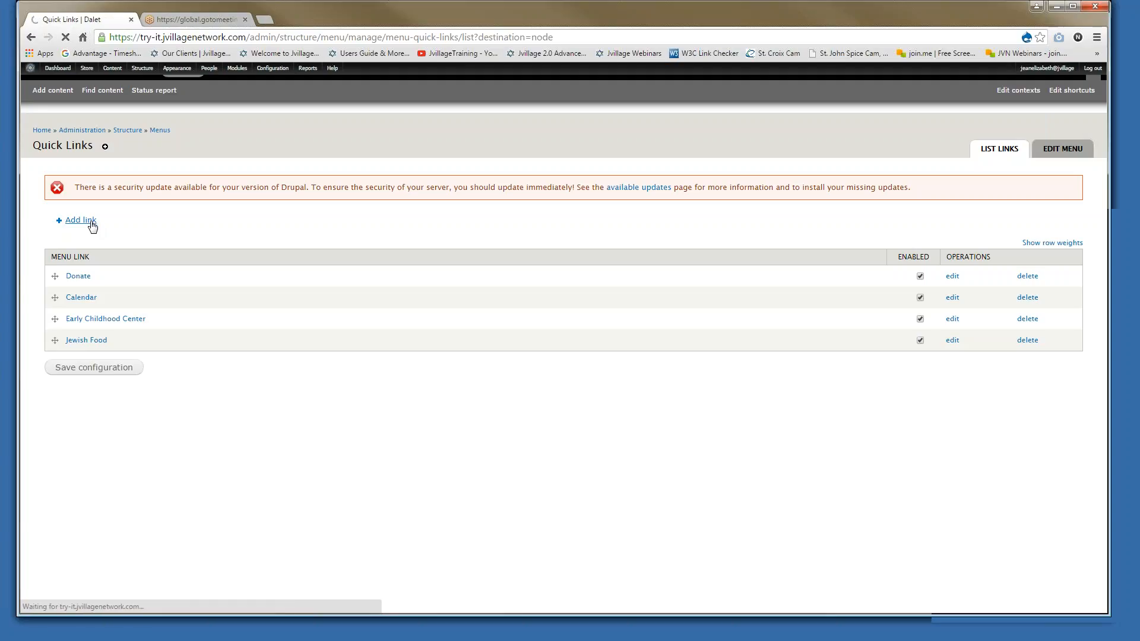
left_click(84, 234)
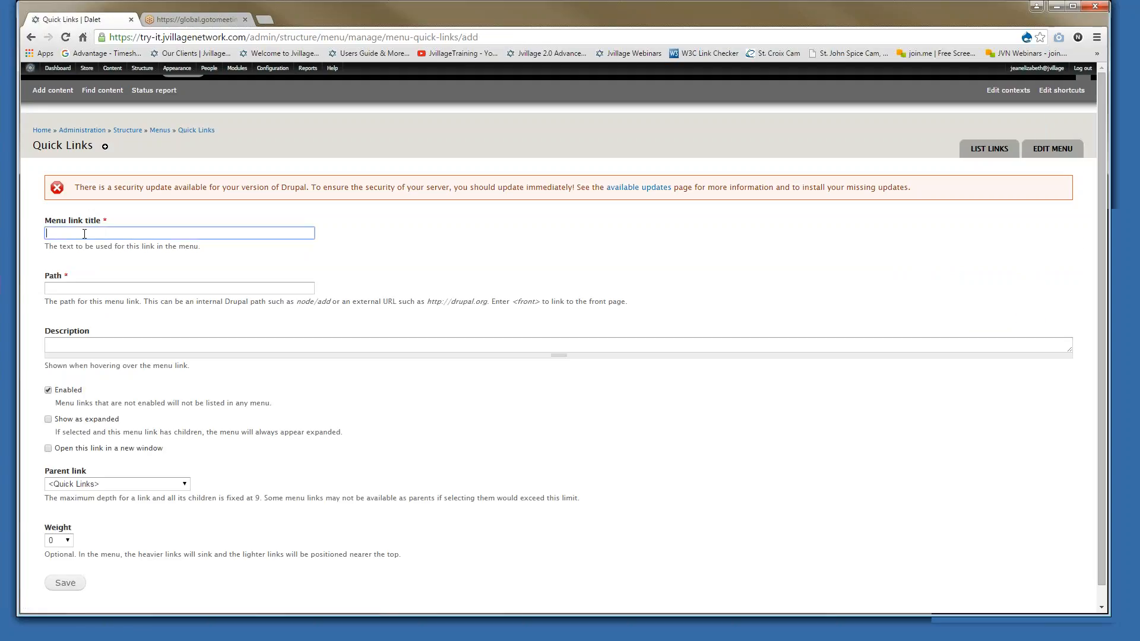
type("Newsletters")
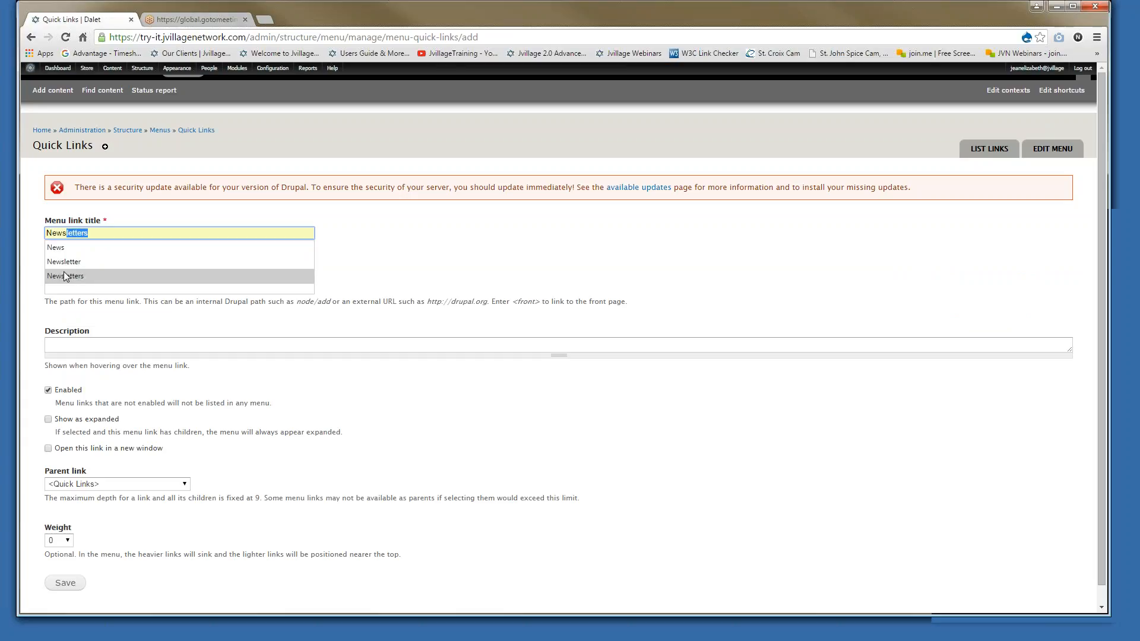
left_click(65, 262)
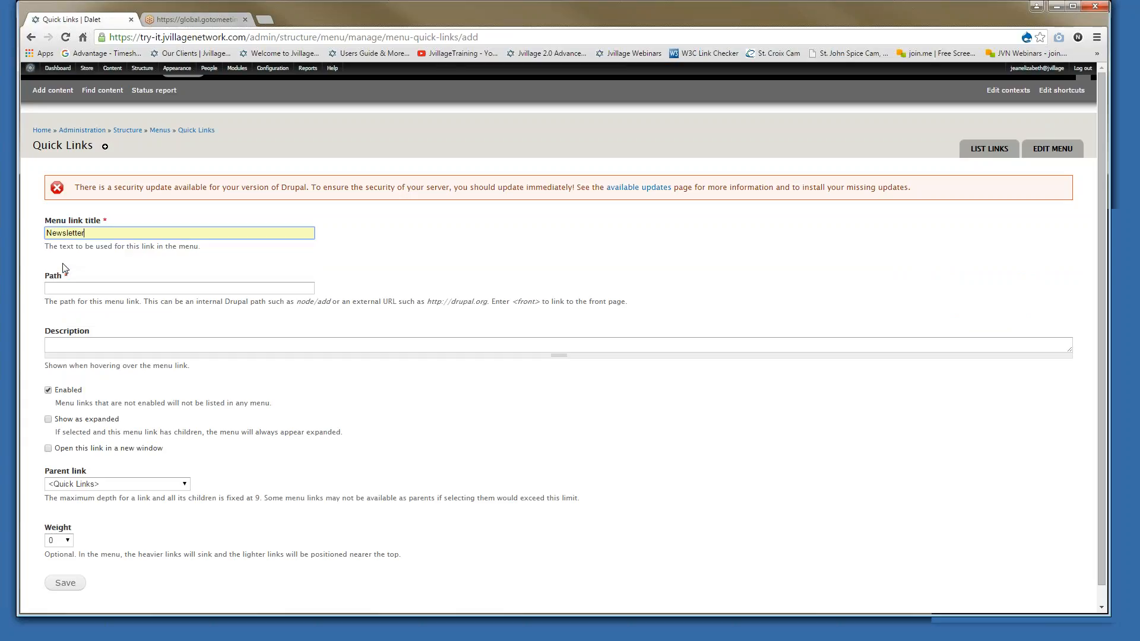
left_click(66, 288)
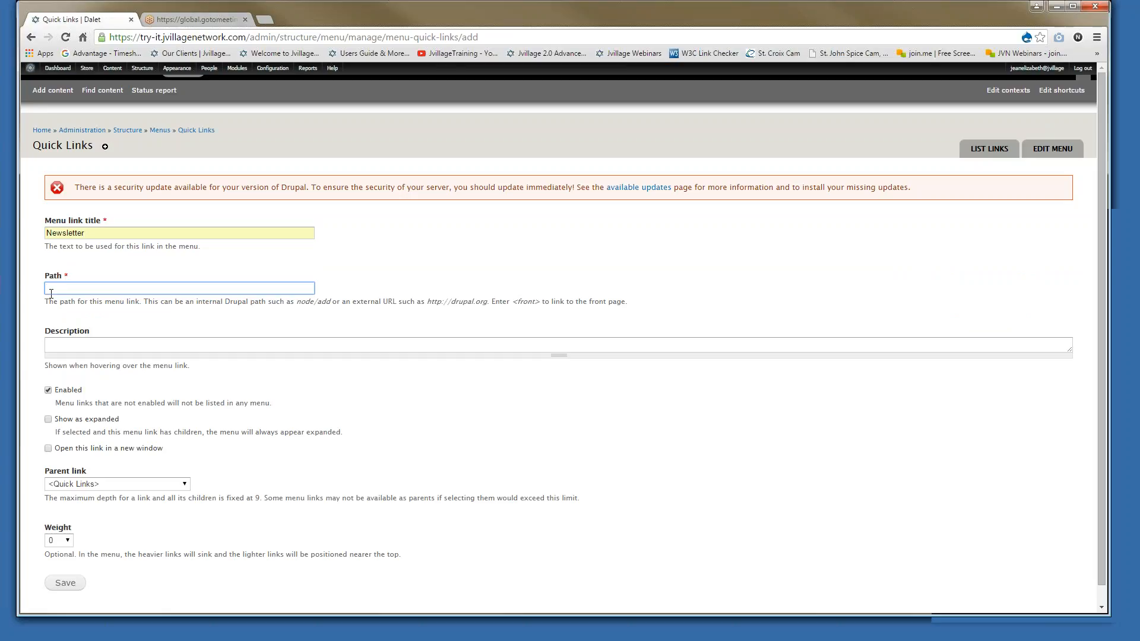
type("http")
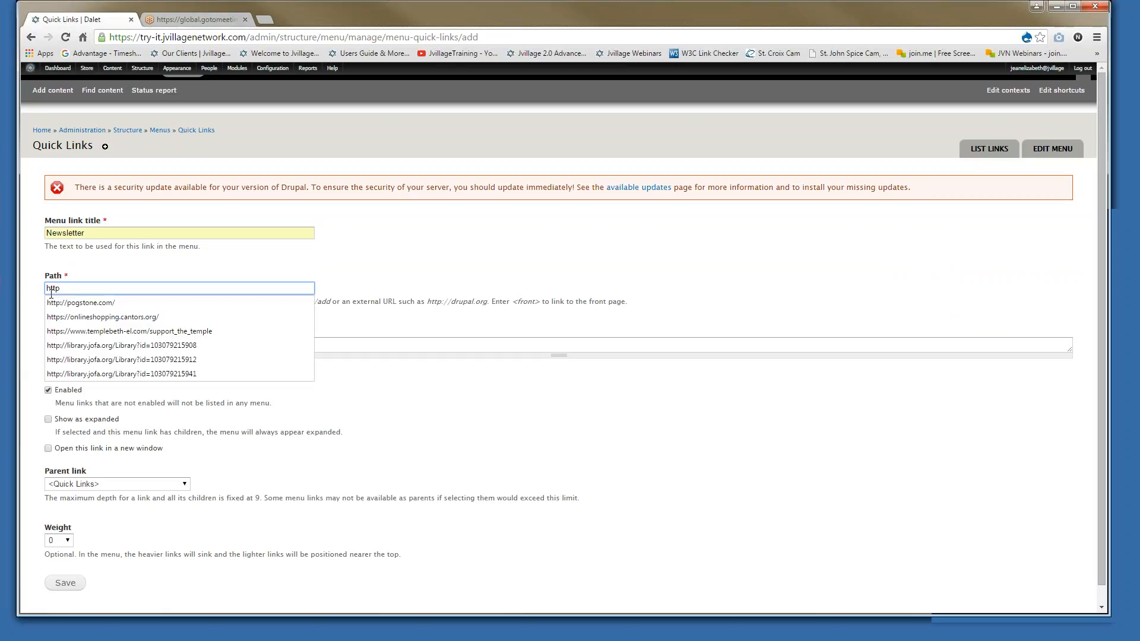
type("s:")
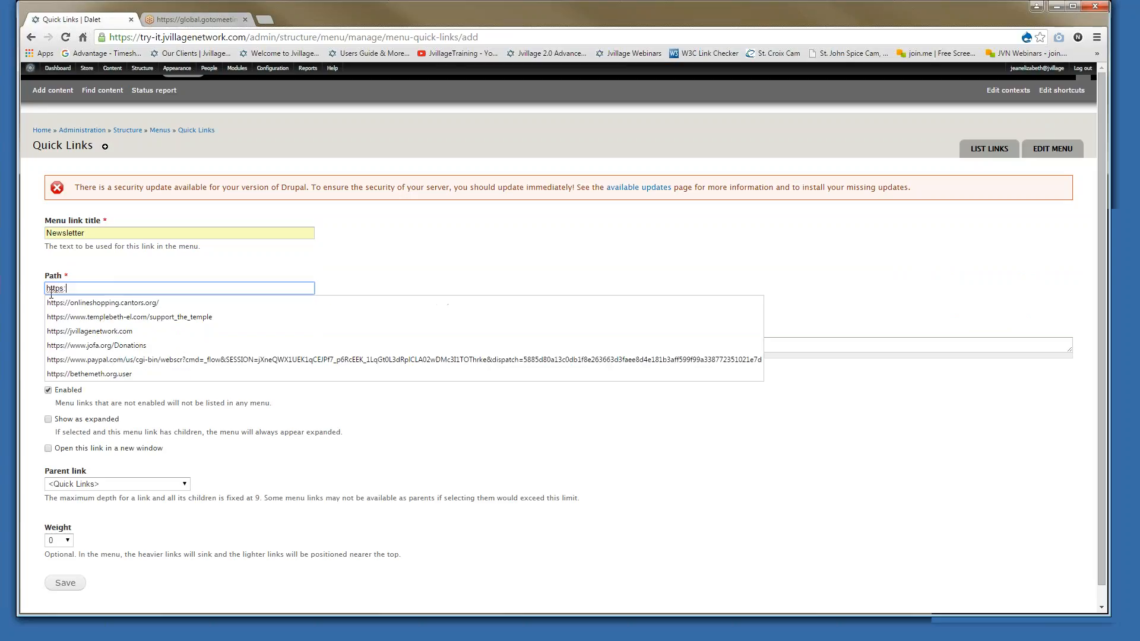
type("//jvillagenetwork.com")
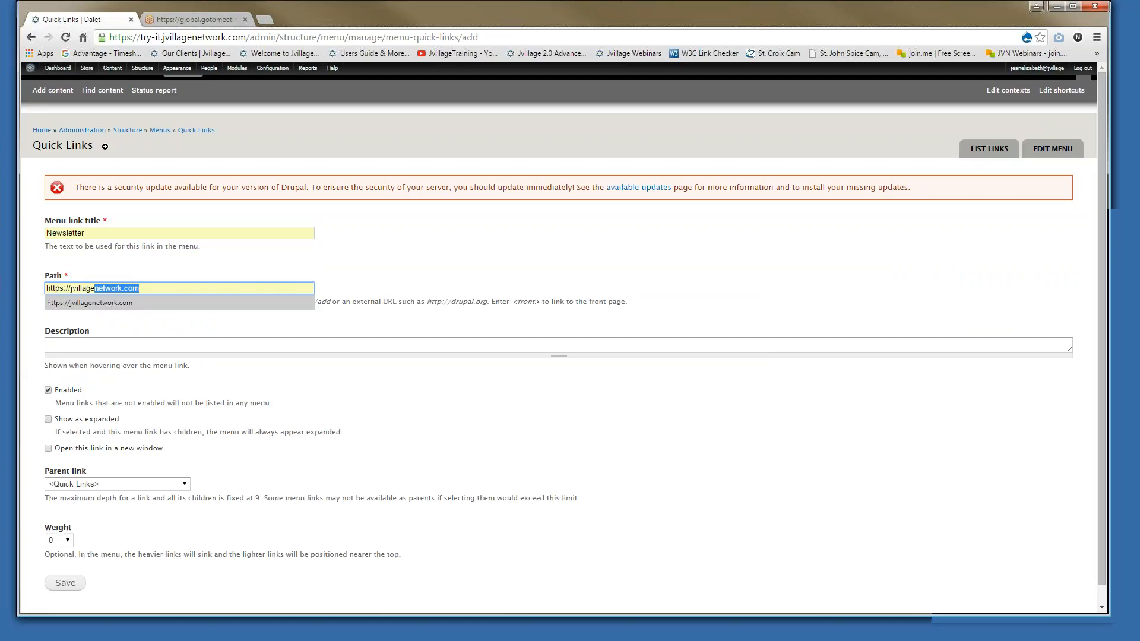
key("Return")
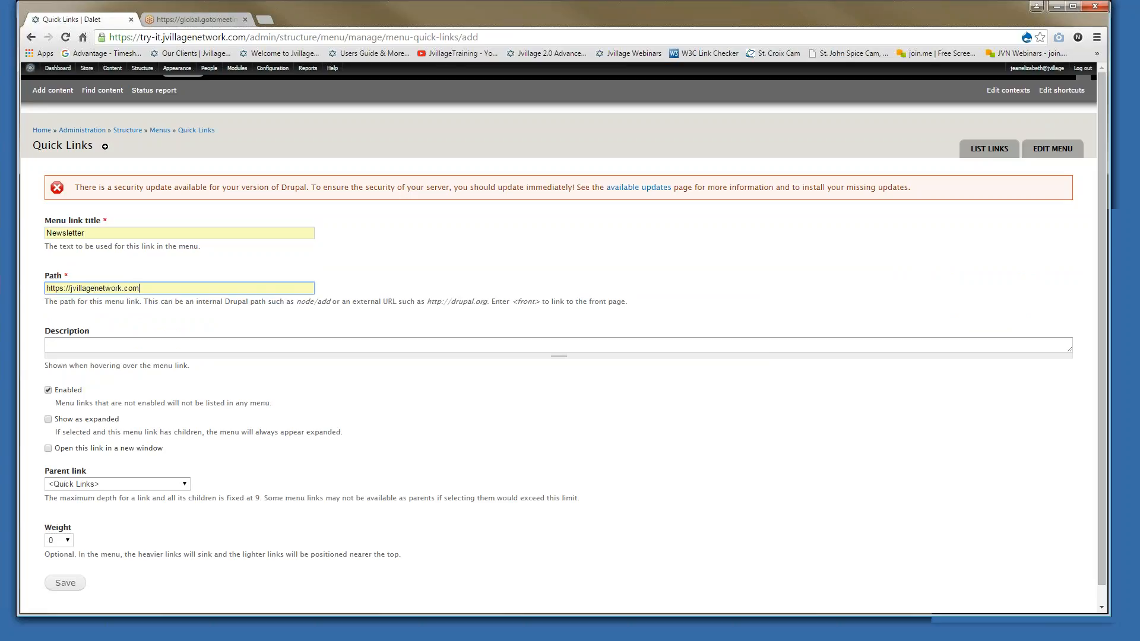
Give the new link the description "Monthly Newsletter" and save it
left_click(75, 349)
type("Mon")
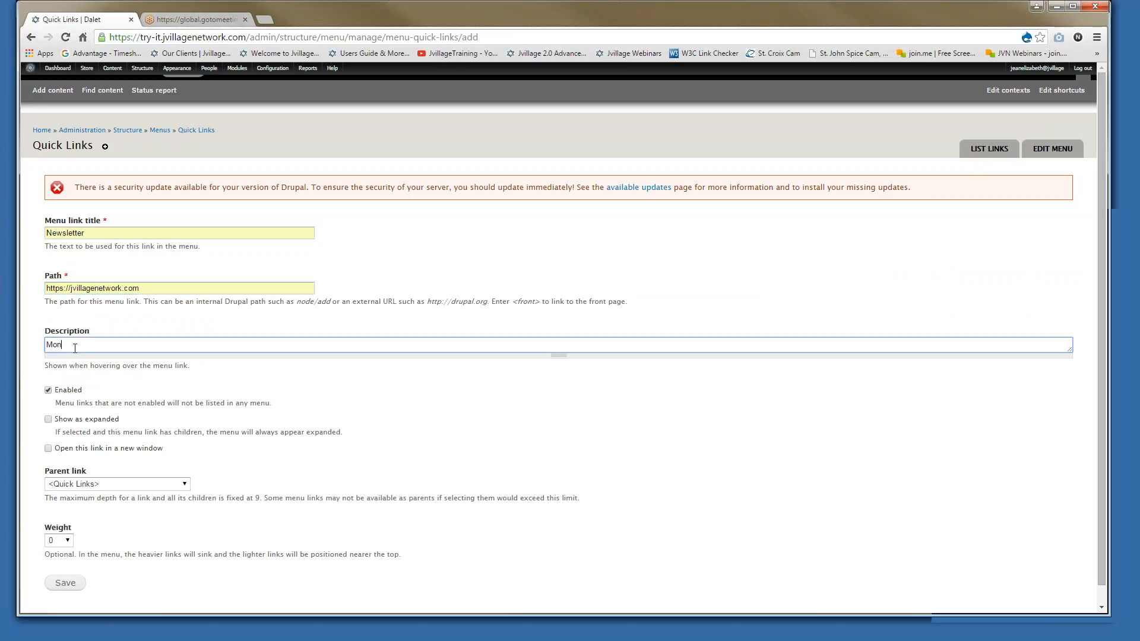
type("thly Newsletter")
scroll(75, 348, "down", 1)
left_click(63, 565)
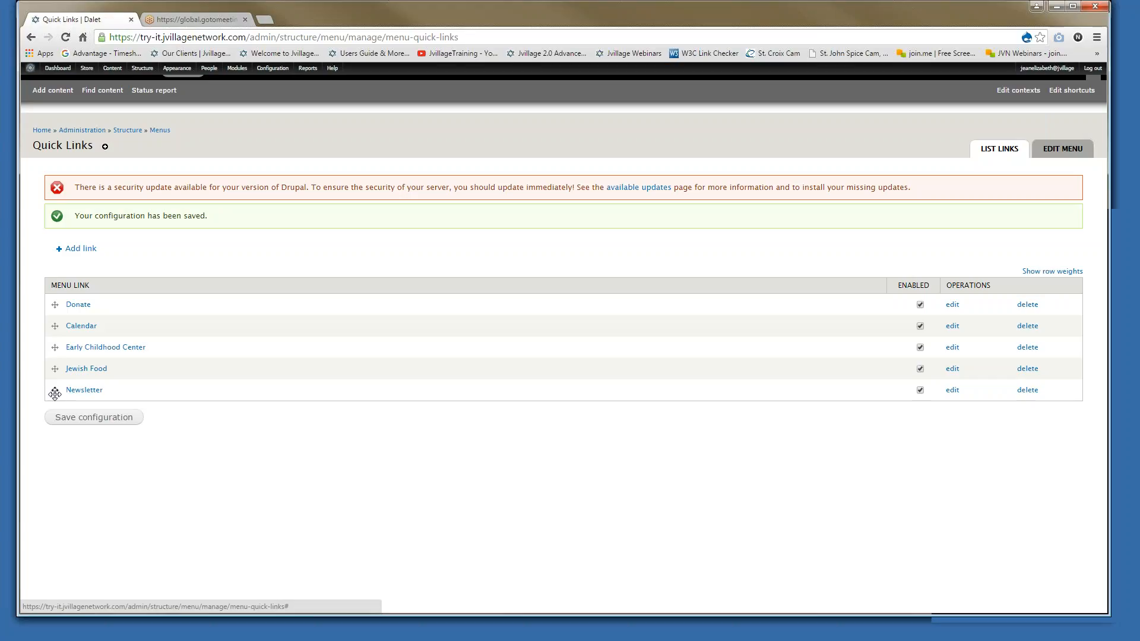
Move the Newsletter link above Donate as the first Quick Links item and save the menu configuration
left_click_drag(55, 389, 57, 304)
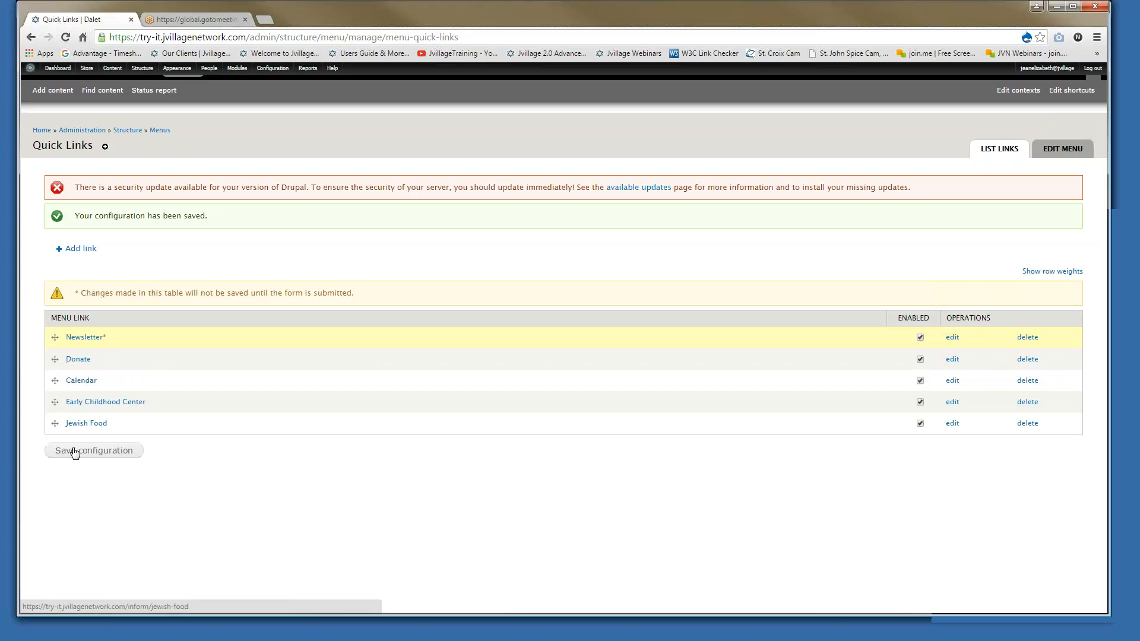
left_click(74, 450)
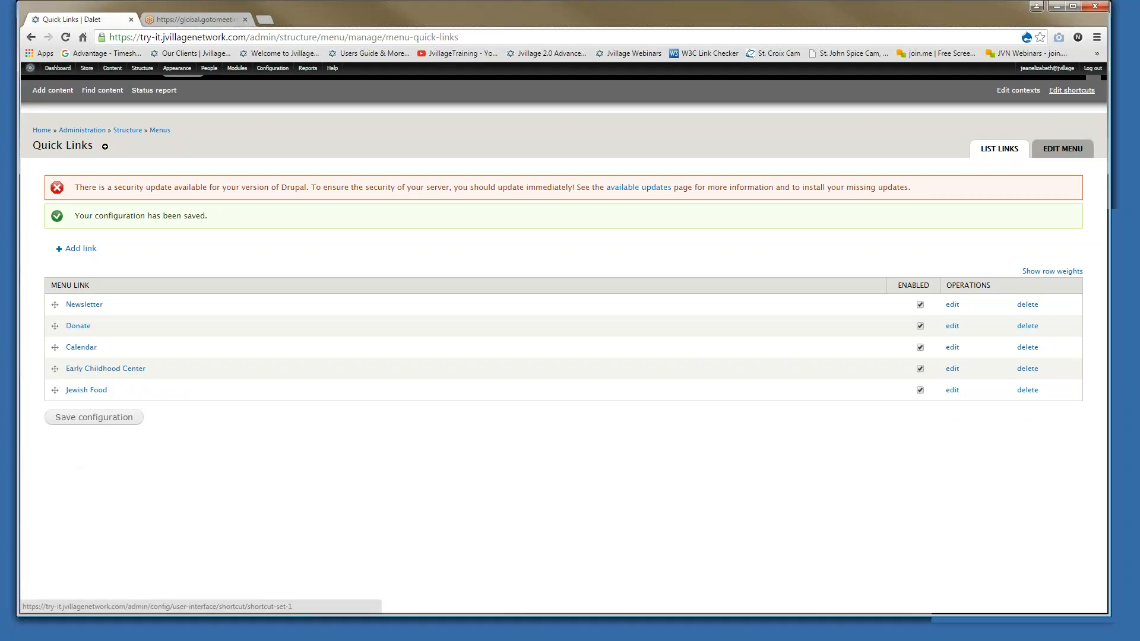
Open the file browser of the logged-in user's account and expand the uploaded_files folder
left_click(1041, 70)
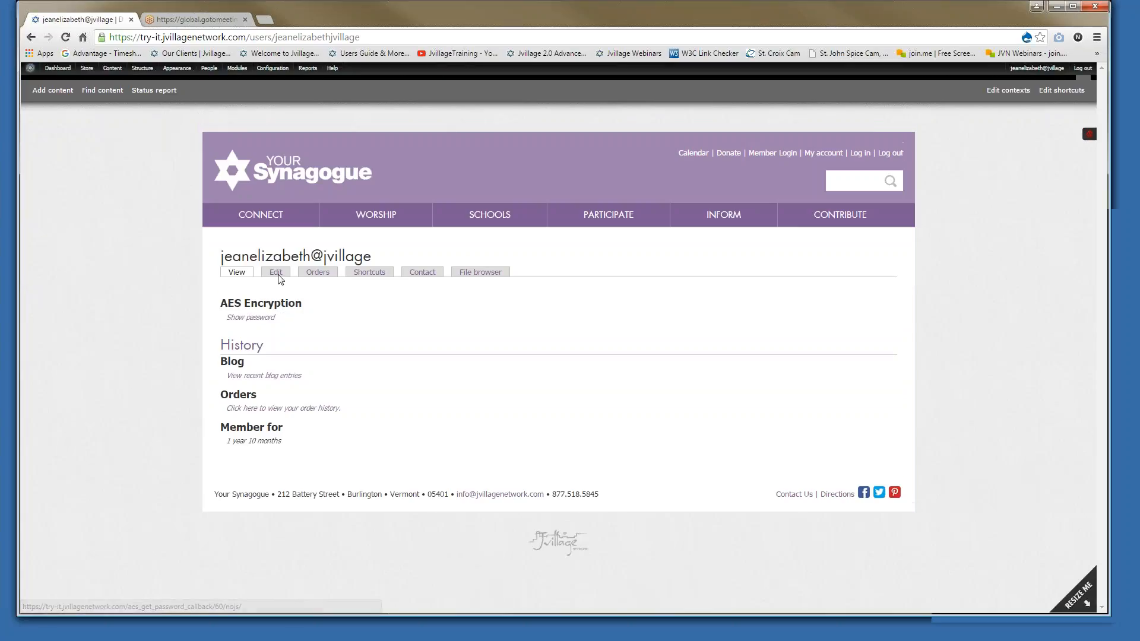
left_click(479, 273)
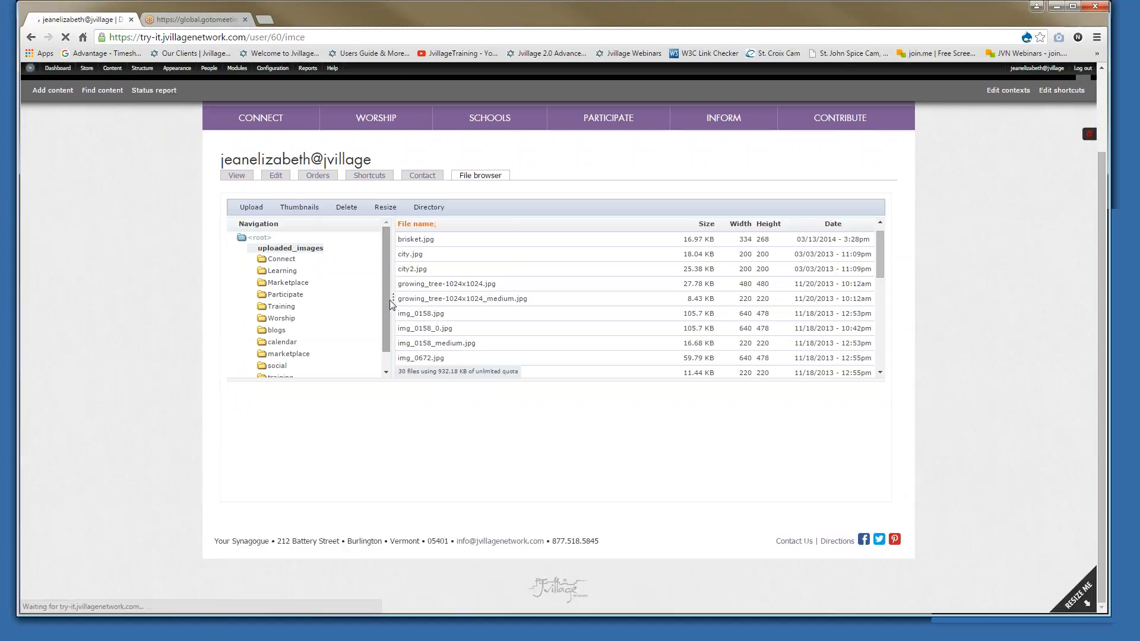
left_click_drag(386, 319, 385, 334)
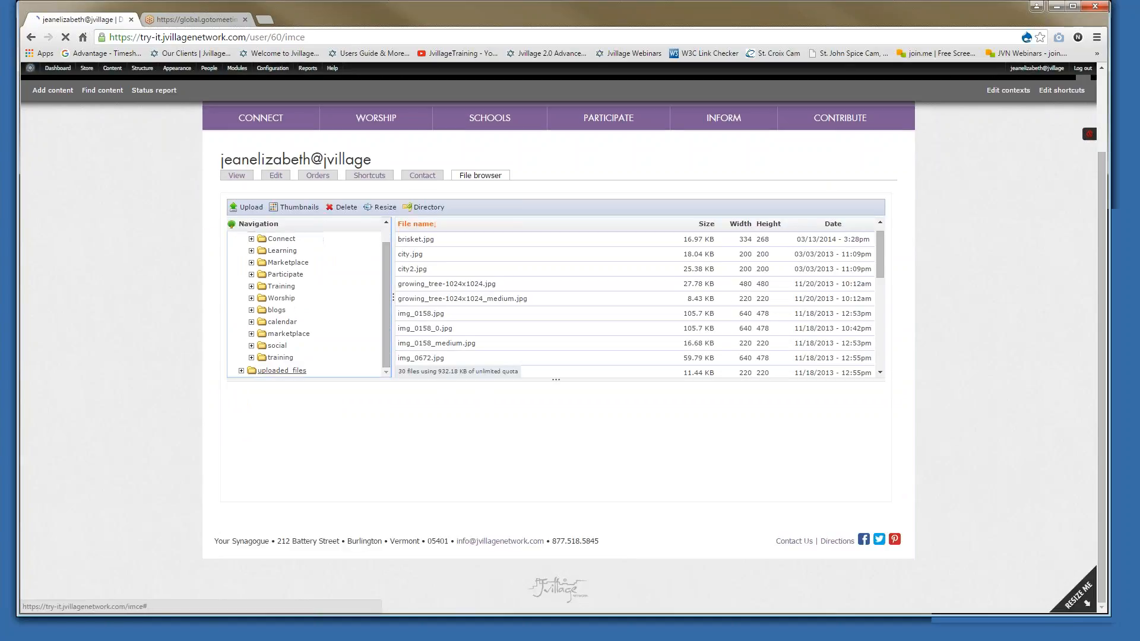
left_click(241, 371)
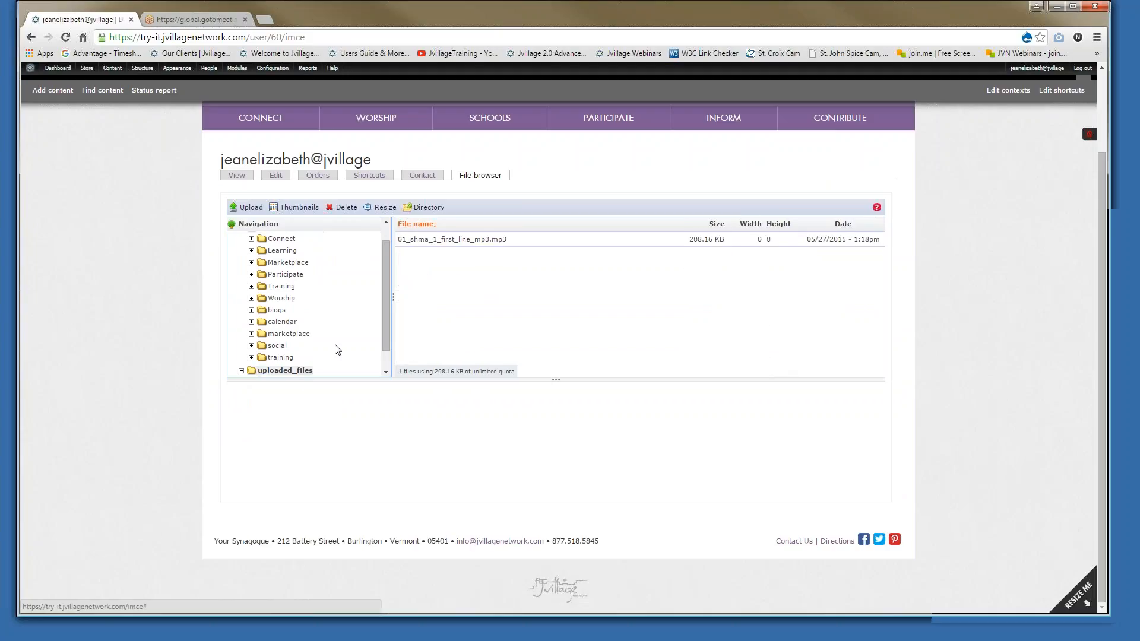
View the contents of the Board_Meetings and audio folders, then return to Board_Meetings as the upload location
left_click(309, 359)
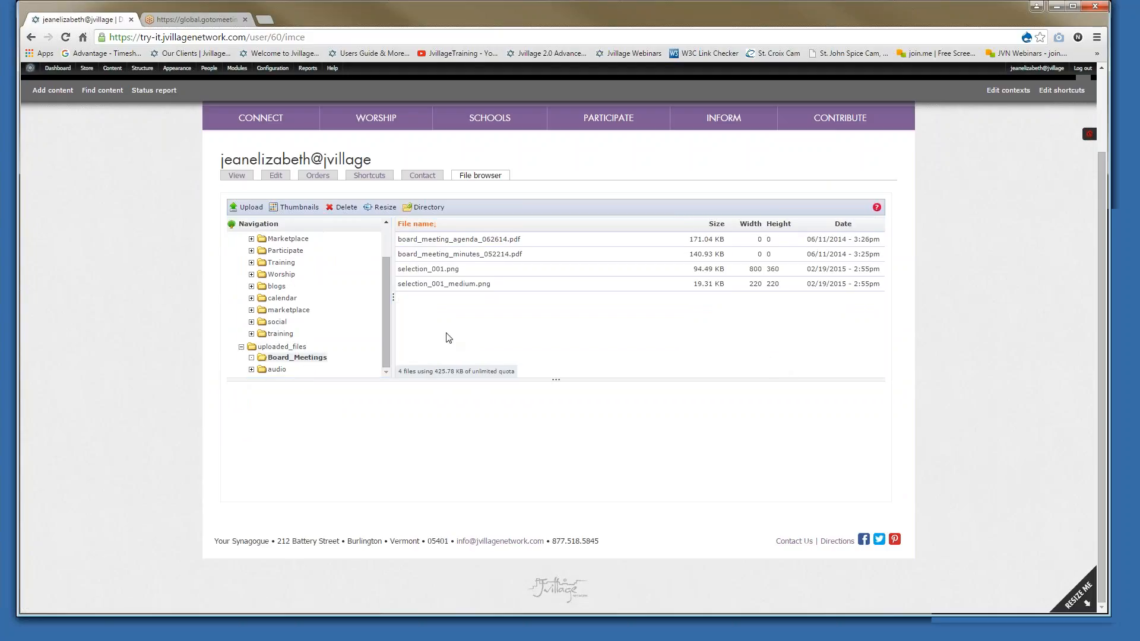
left_click(279, 371)
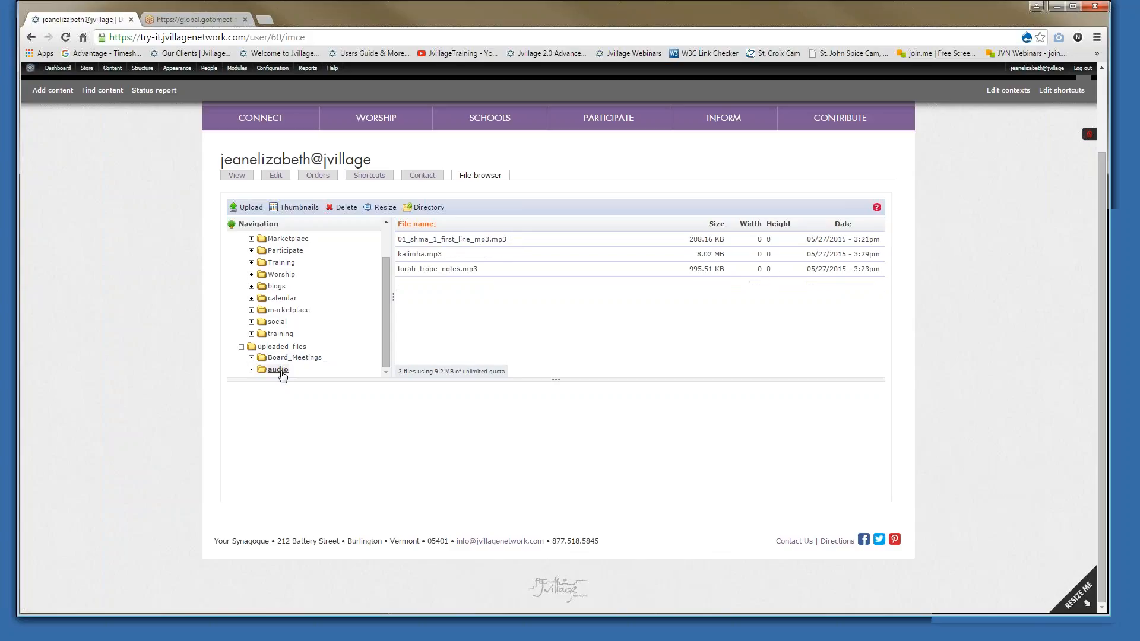
left_click(297, 358)
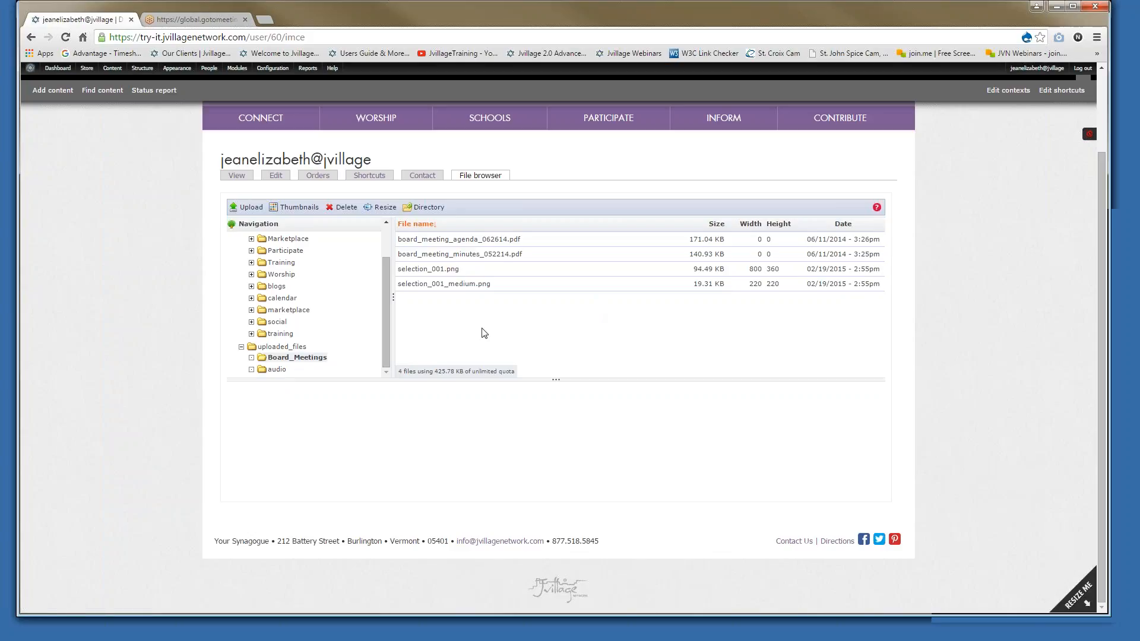
Upload "News-DS - April 2-6 2012 .pdf" from the Training Content Text folder into Board_Meetings and close the upload form
scroll(485, 333, "up", 3)
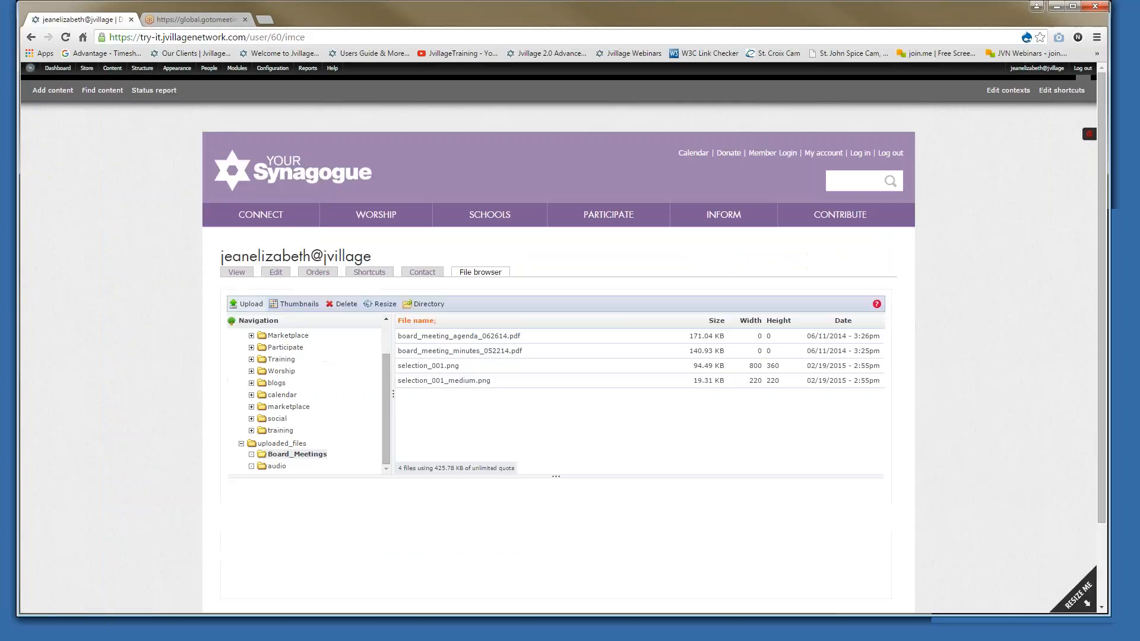
left_click(248, 304)
left_click(262, 342)
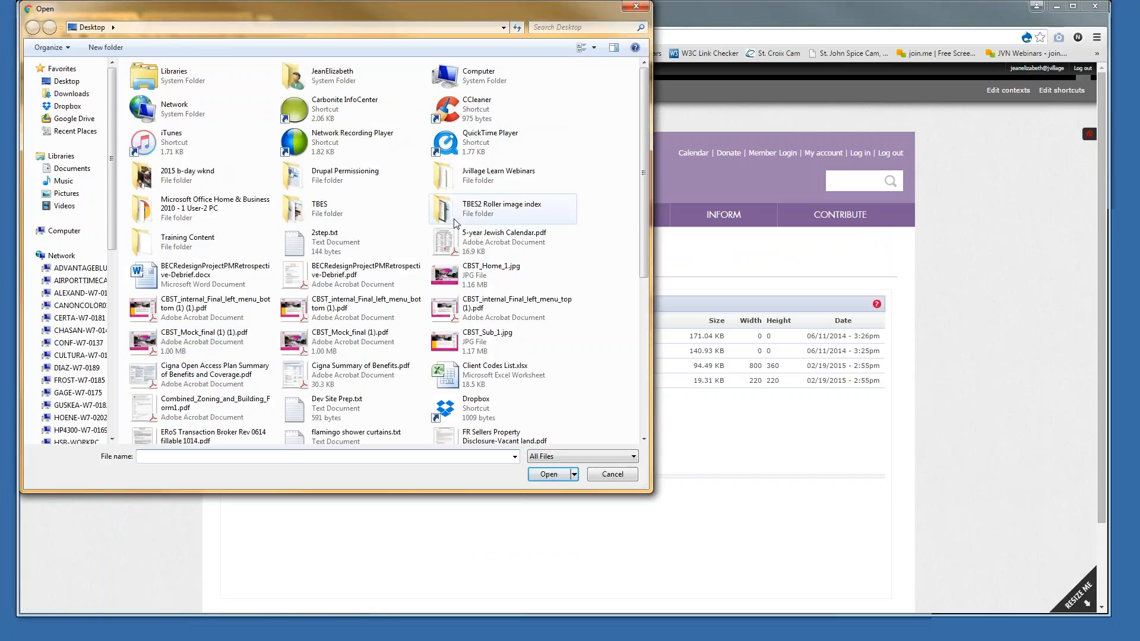
left_click(185, 248)
double_click(185, 248)
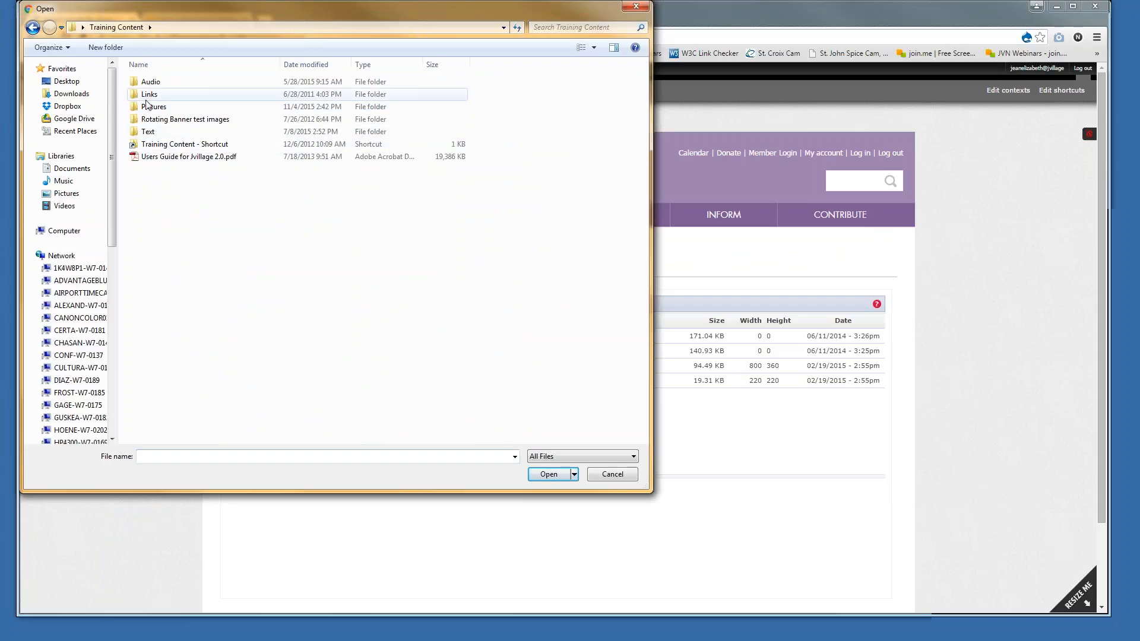
left_click(146, 133)
double_click(146, 133)
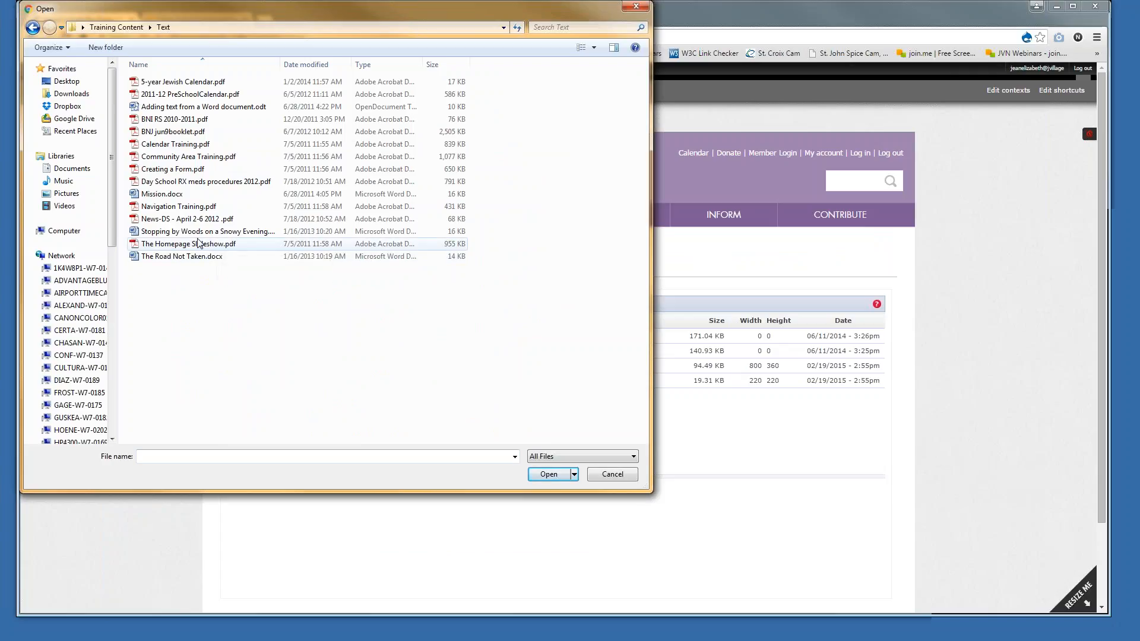
left_click(149, 222)
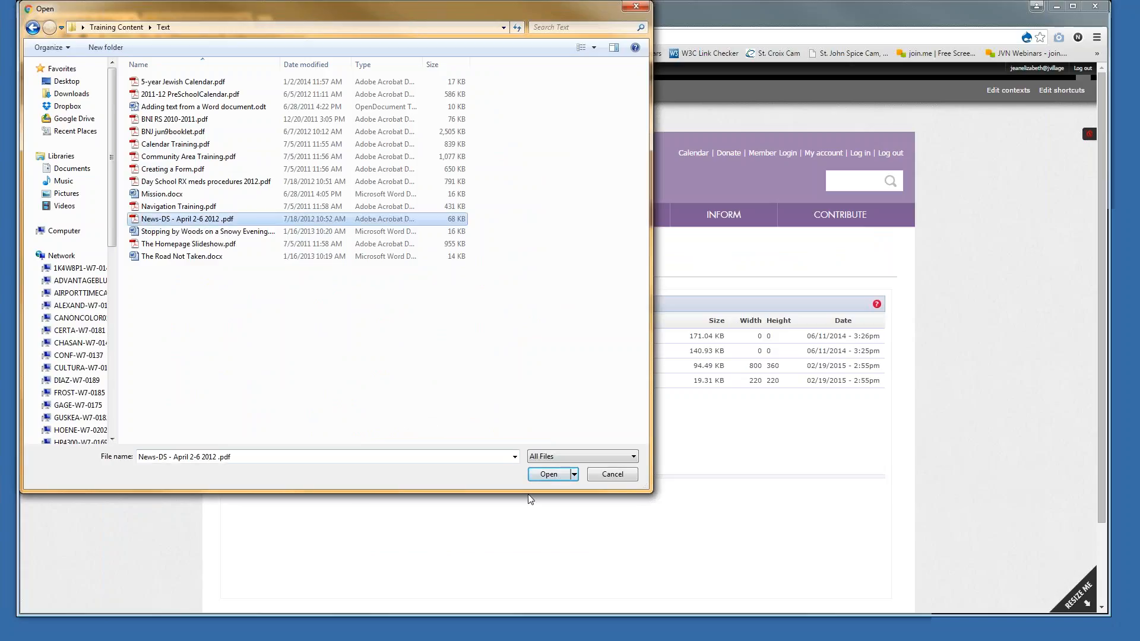
left_click(547, 475)
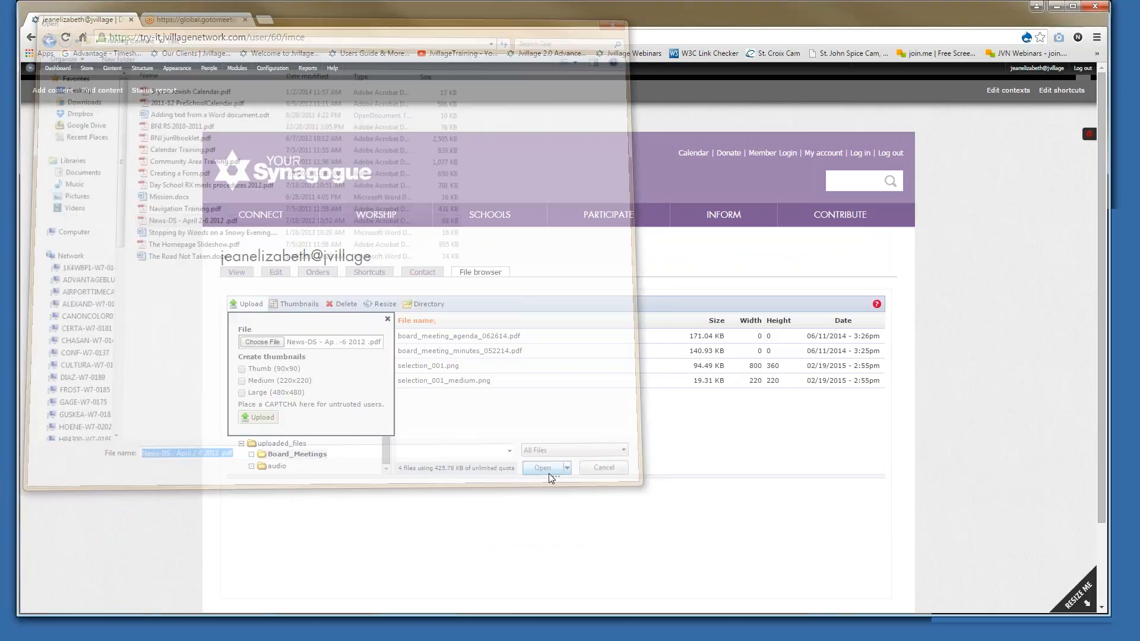
left_click(265, 418)
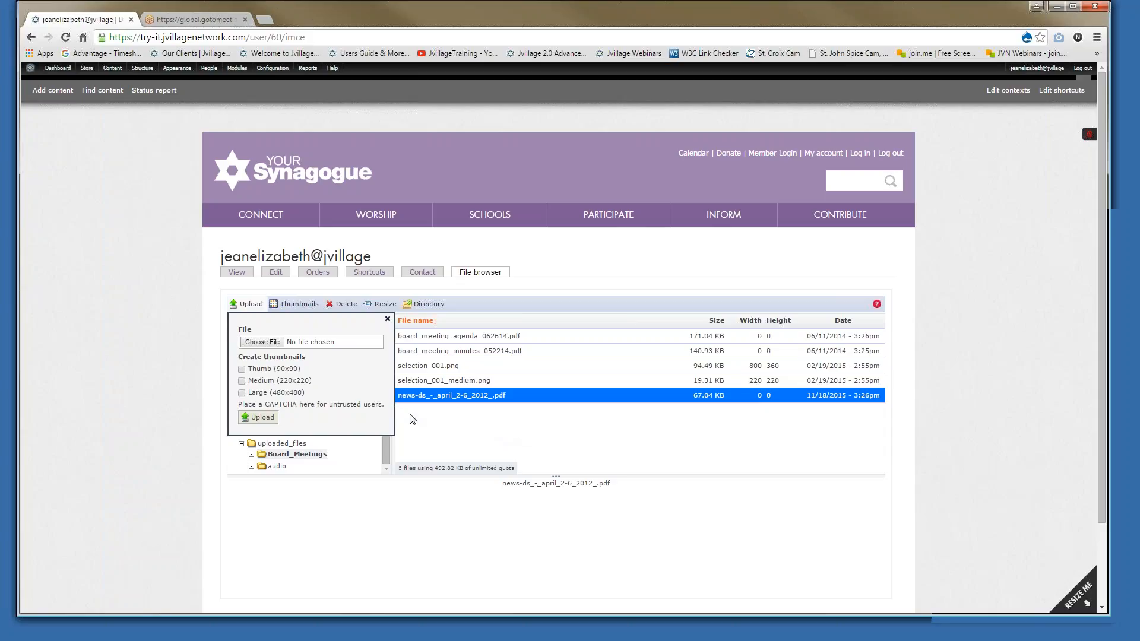
left_click(388, 318)
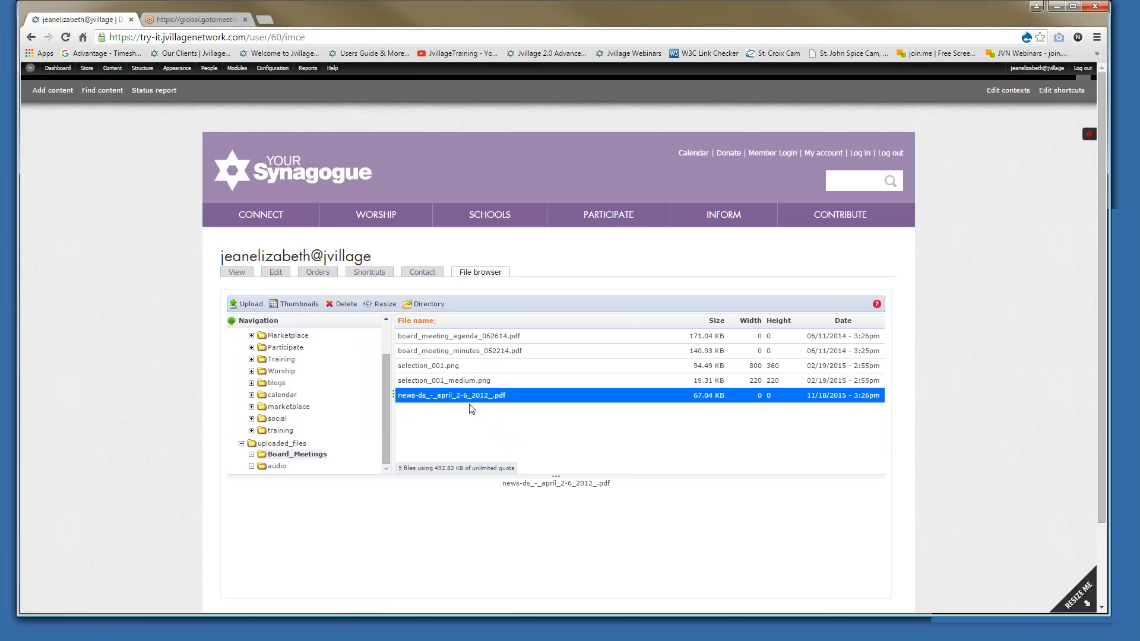
Open the uploaded news-ds_-_april_2-6_2012_.pdf from the Board_Meetings folder and copy its full web address
left_click(470, 401)
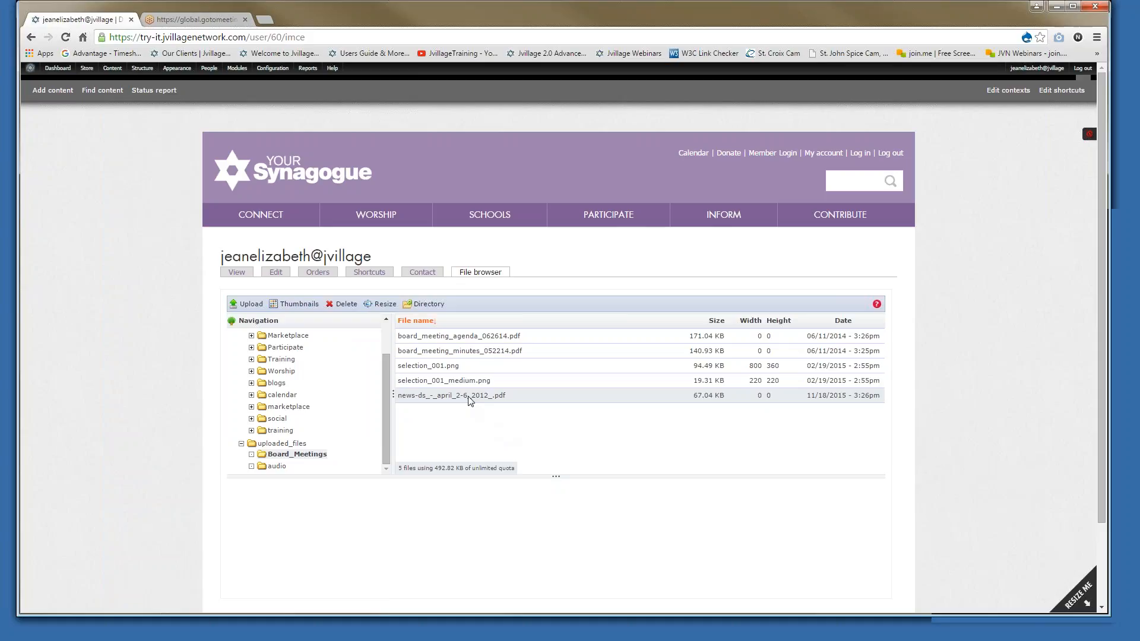
left_click(482, 402)
double_click(482, 402)
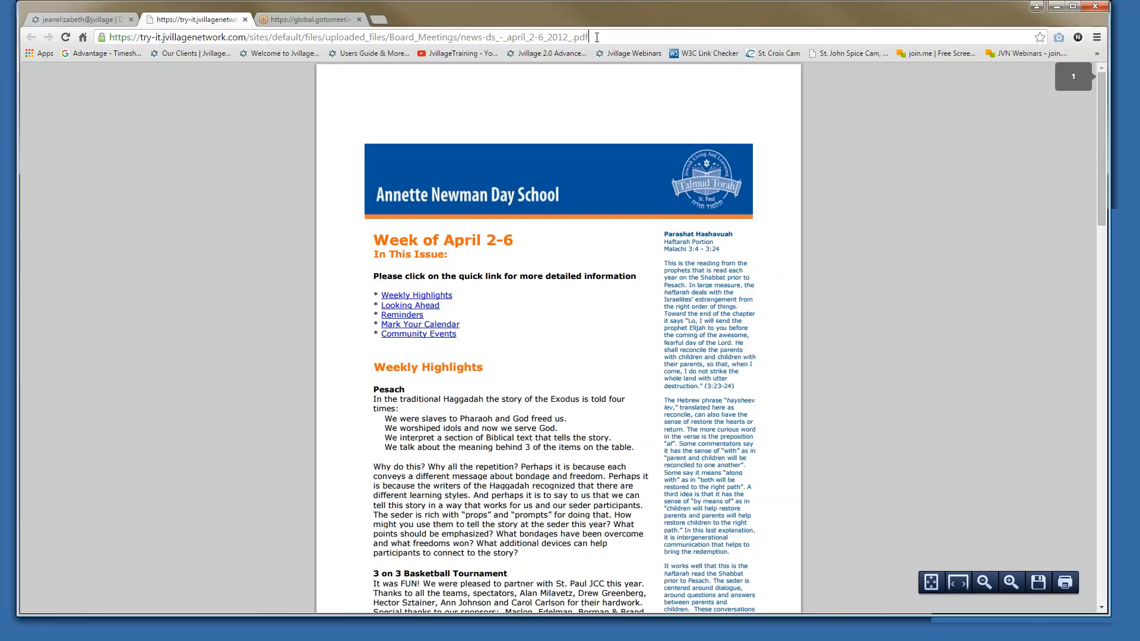
left_click_drag(582, 38, 108, 37)
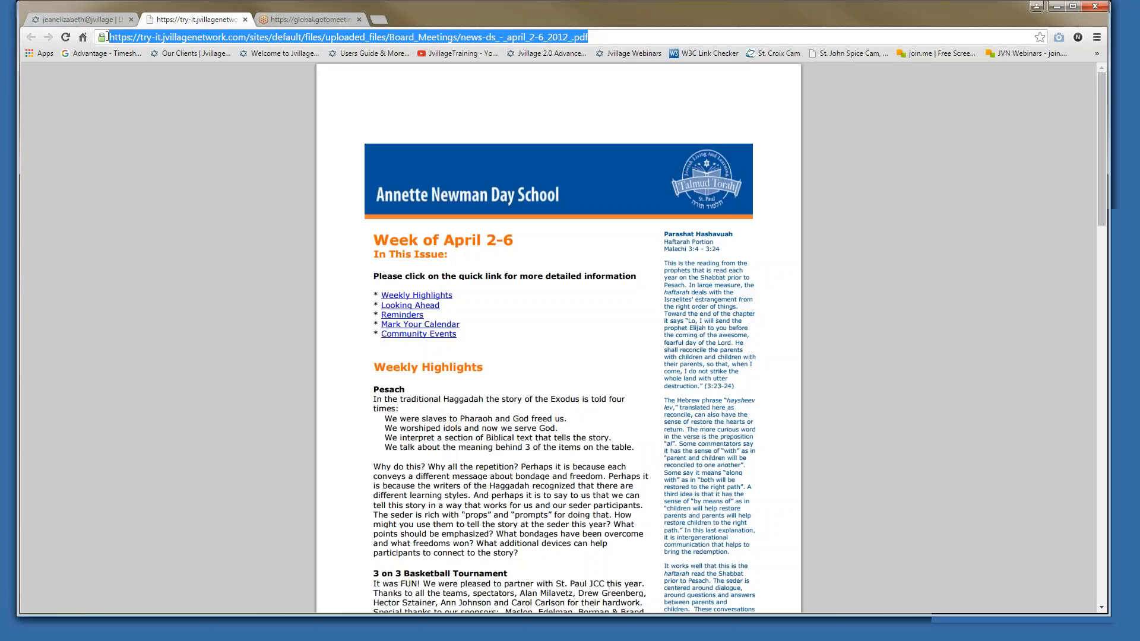
Return from the PDF to the site's home page and list the links of the Quick Links block
left_click(59, 22)
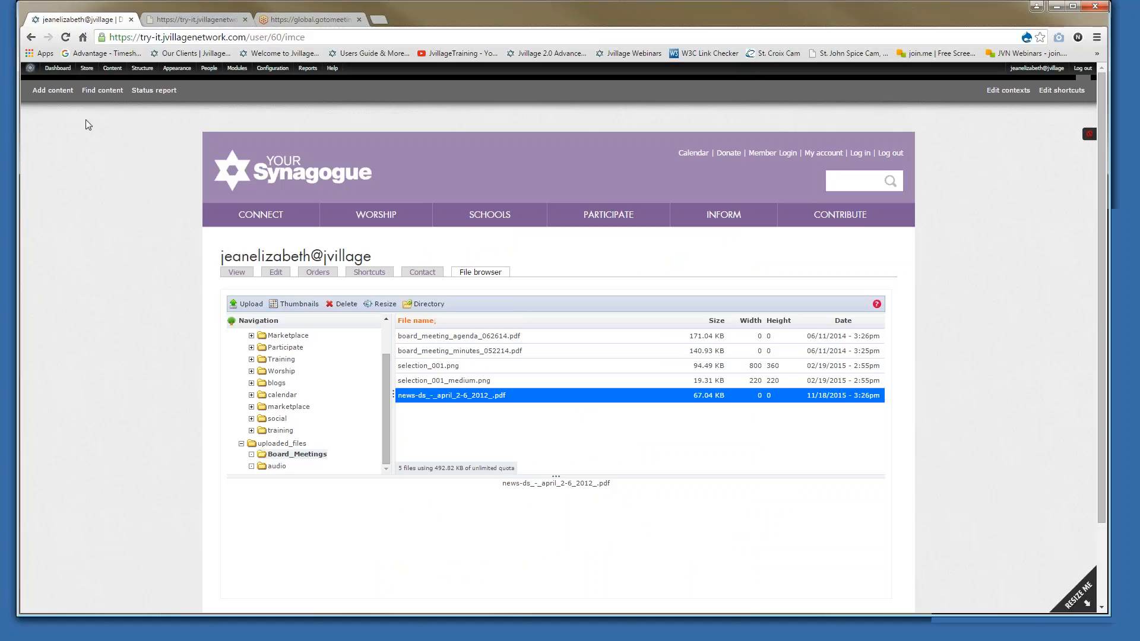
left_click(29, 69)
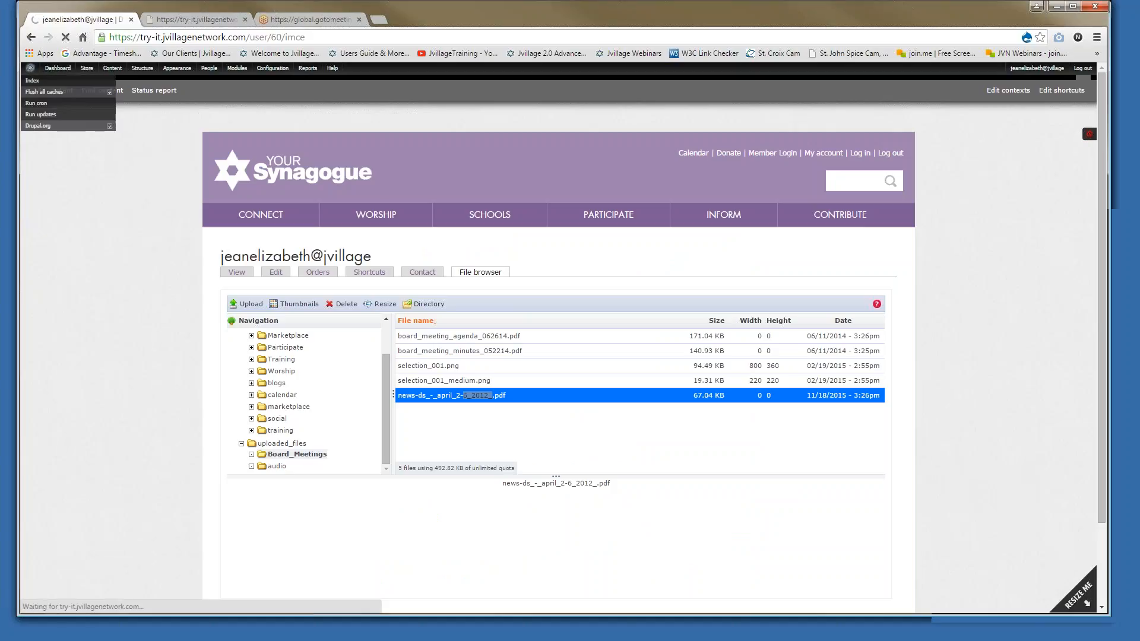
scroll(738, 491, "down", 3)
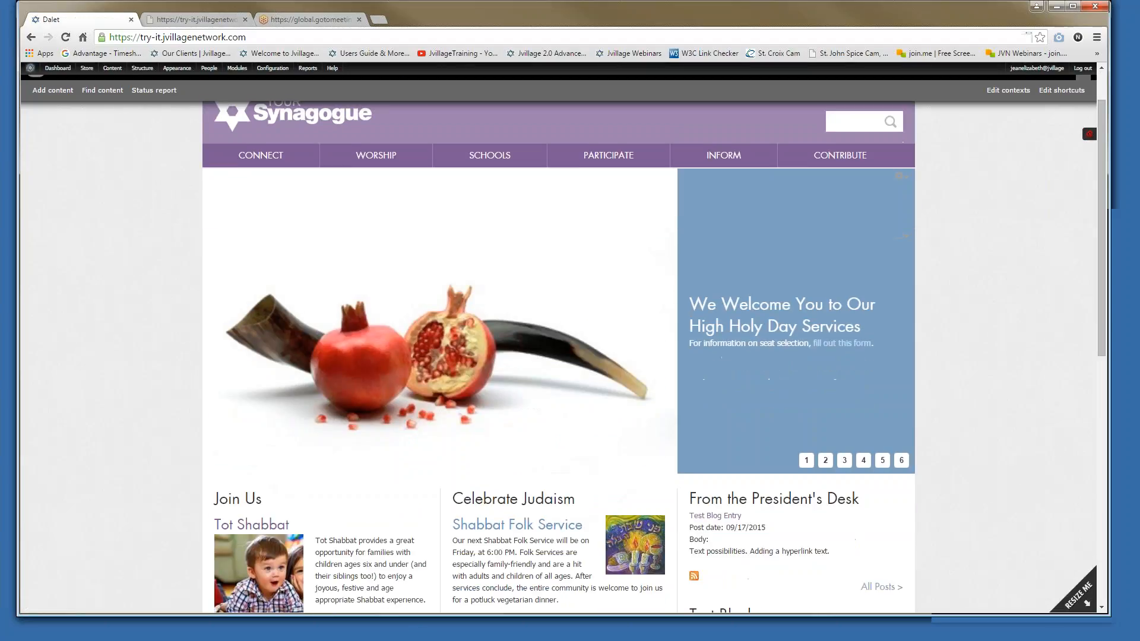
scroll(888, 373, "down", 5)
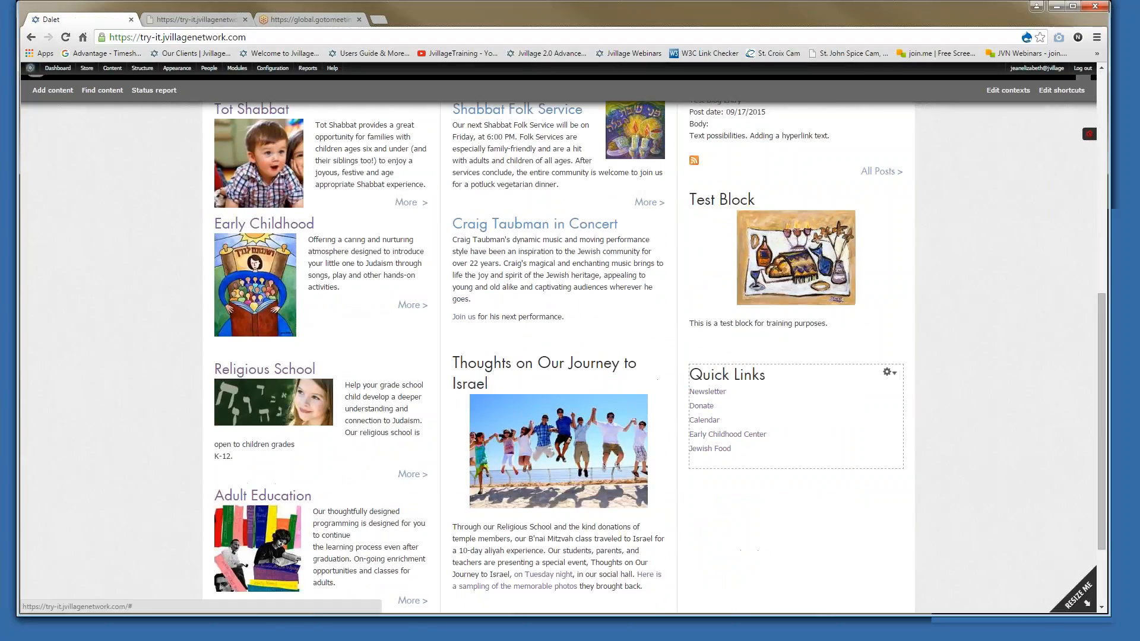
left_click(889, 373)
left_click(855, 384)
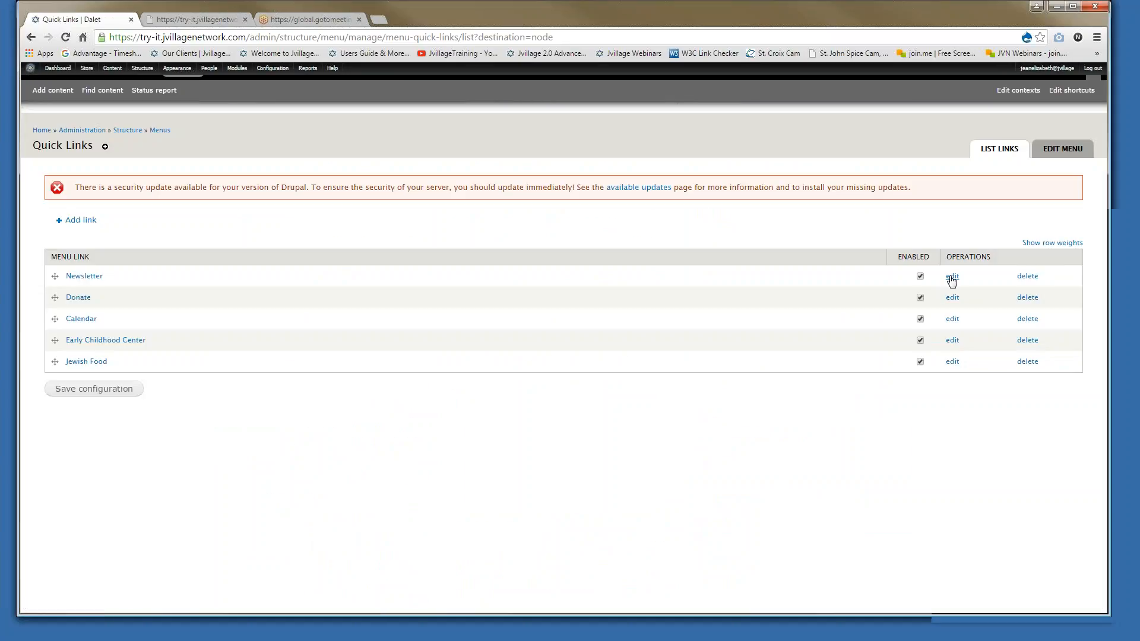
Replace the Newsletter menu link's path with the copied address of news-ds_-_april_2-6_2012_.pdf and save the link
left_click(952, 277)
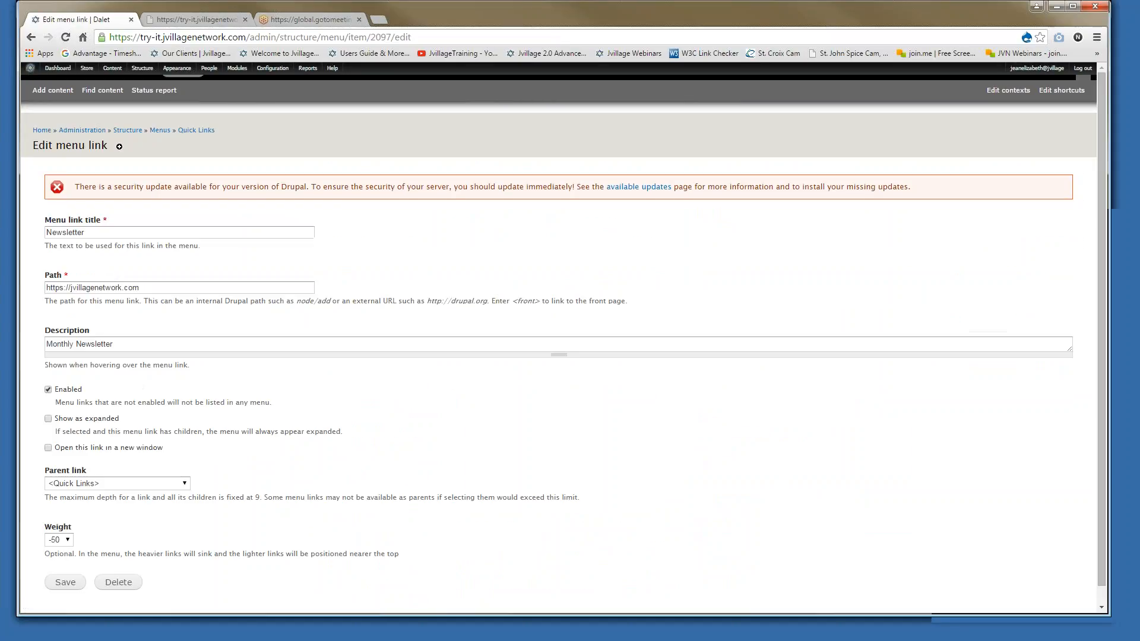
left_click_drag(140, 287, 25, 287)
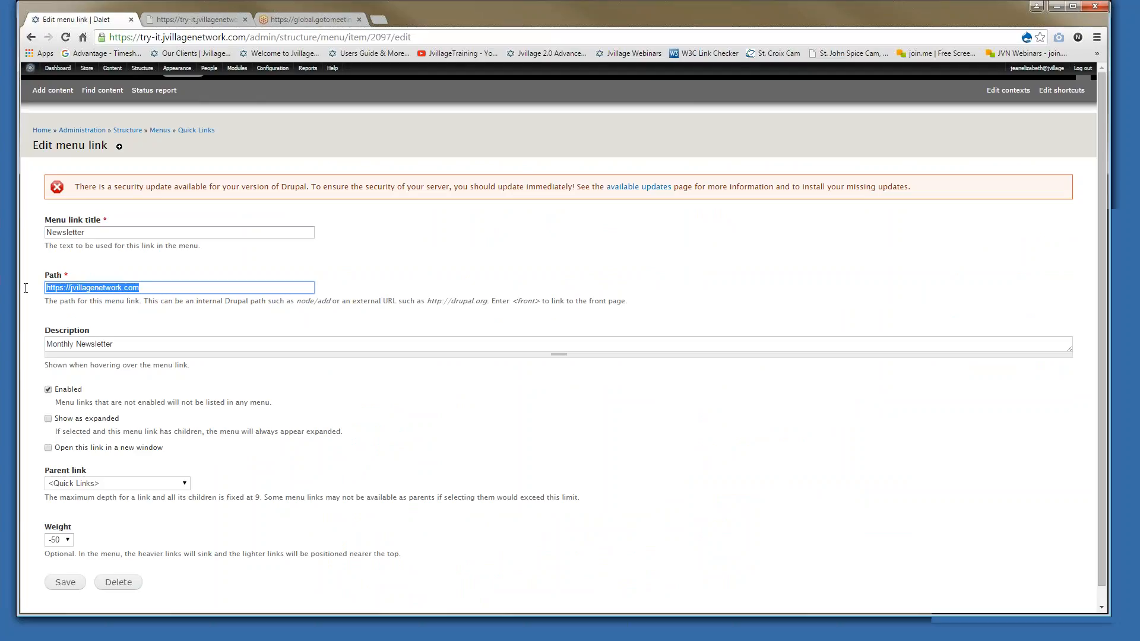
key("ctrl+v")
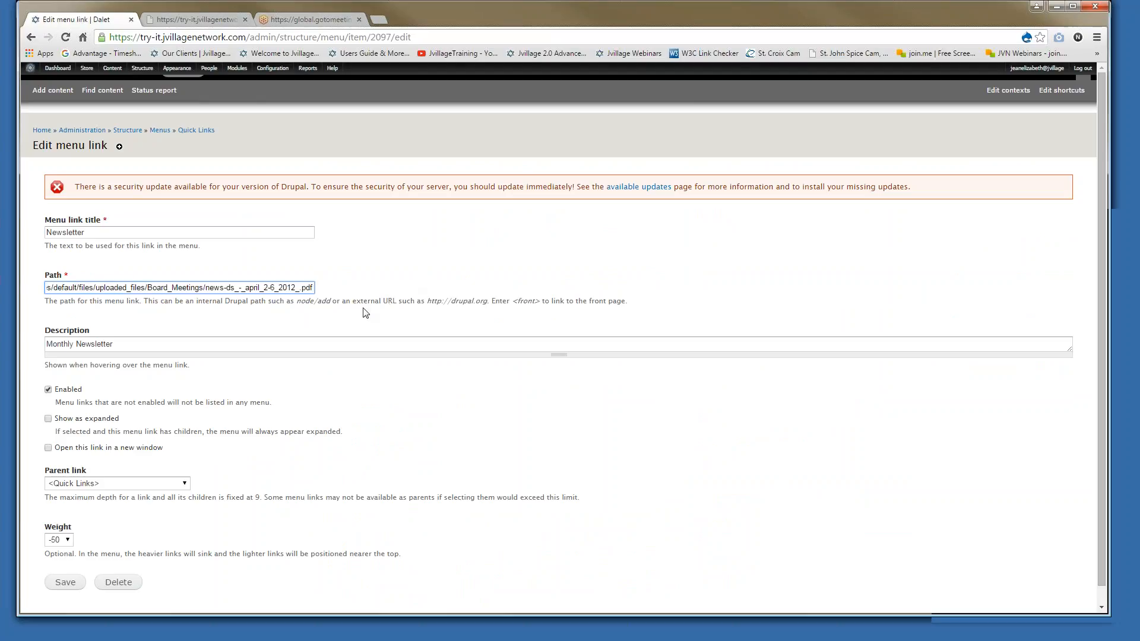
scroll(240, 494, "down", 1)
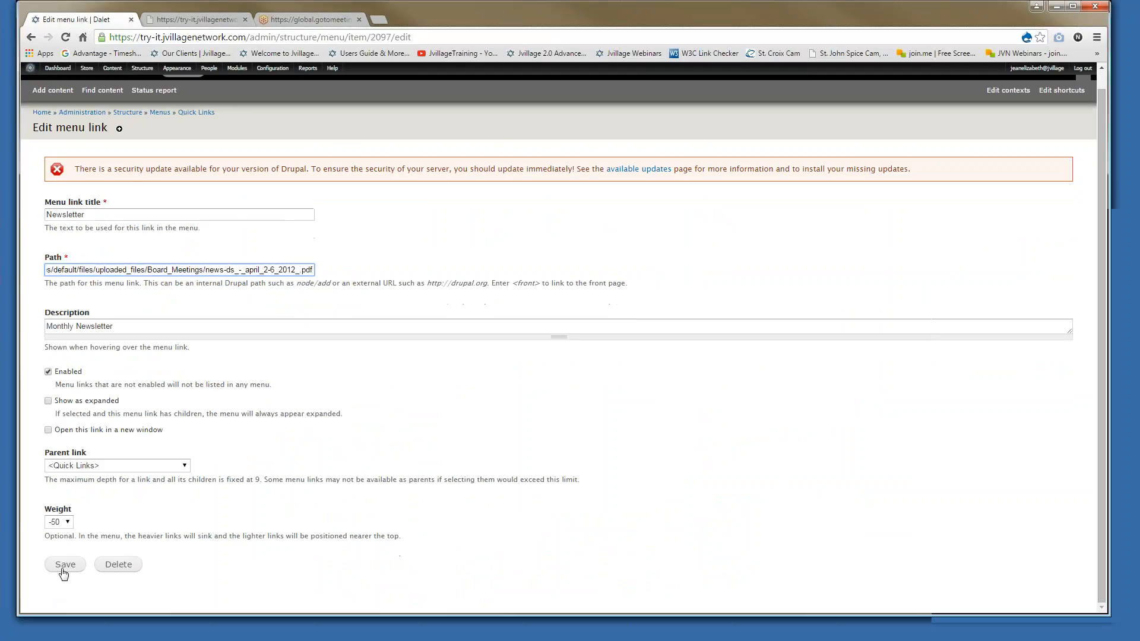
left_click(66, 565)
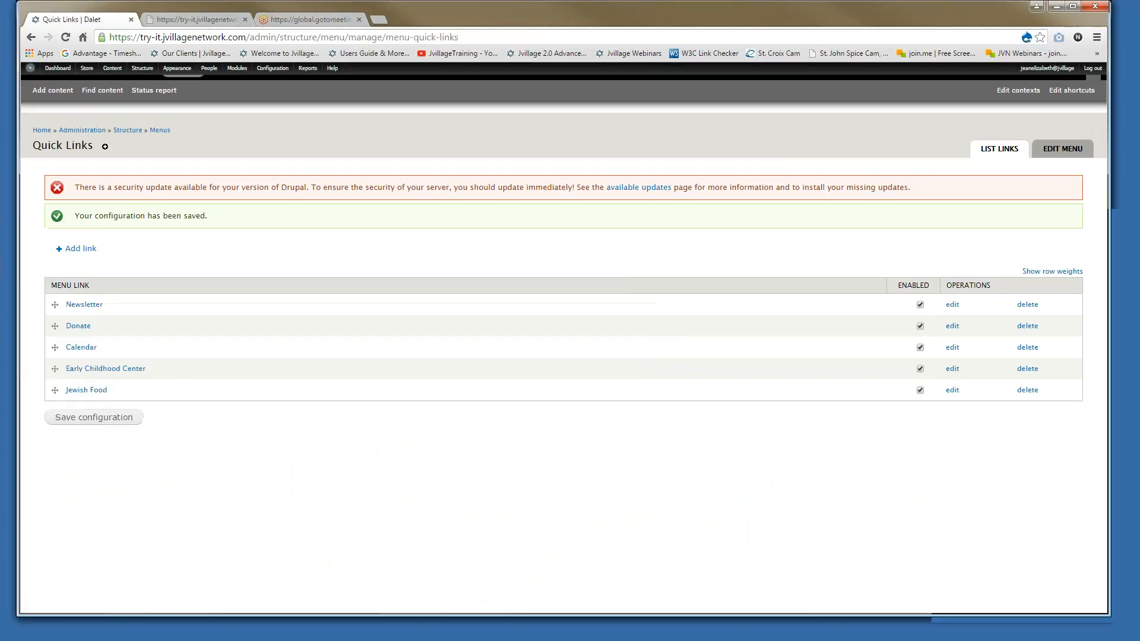
Test the Newsletter quick link from the home page, then go back to the home page
left_click(29, 68)
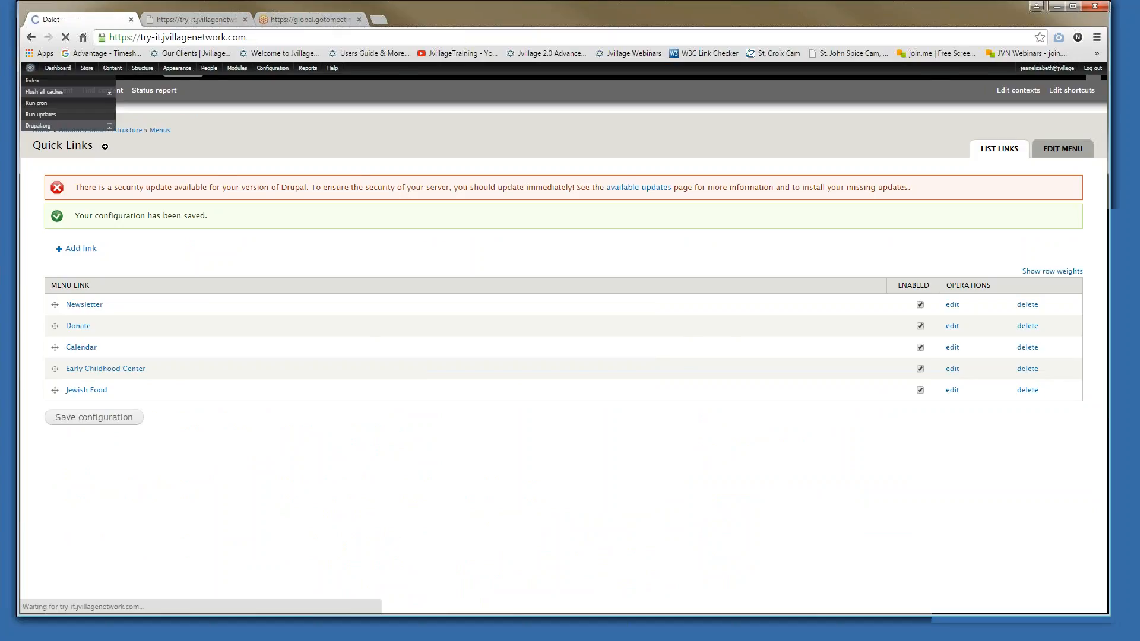
scroll(766, 483, "down", 2)
scroll(769, 488, "down", 4)
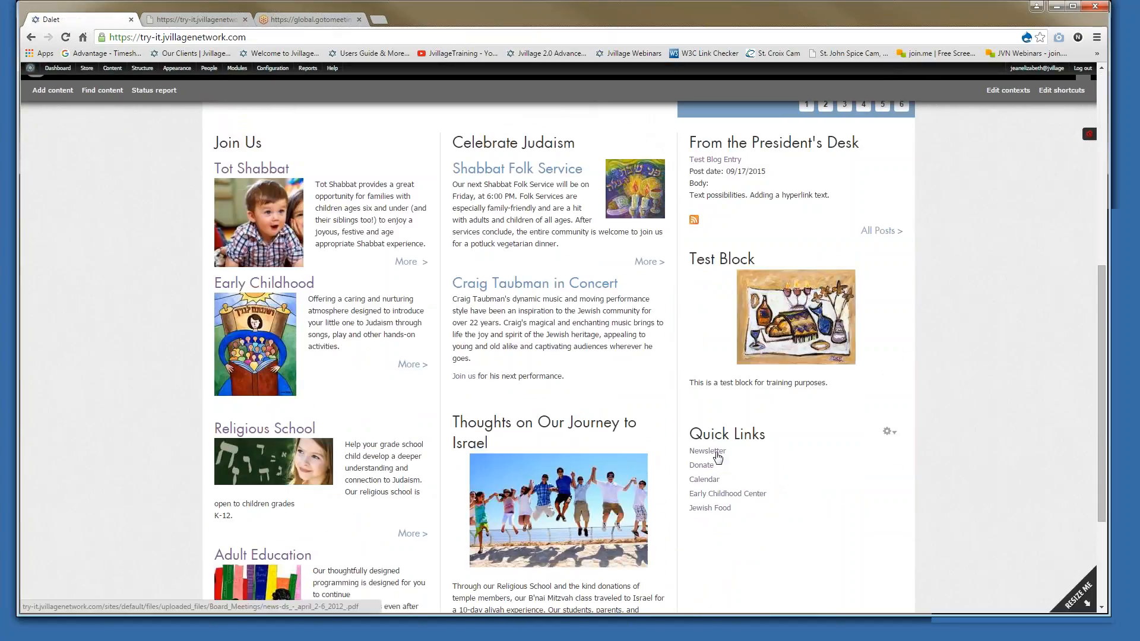
left_click(717, 455)
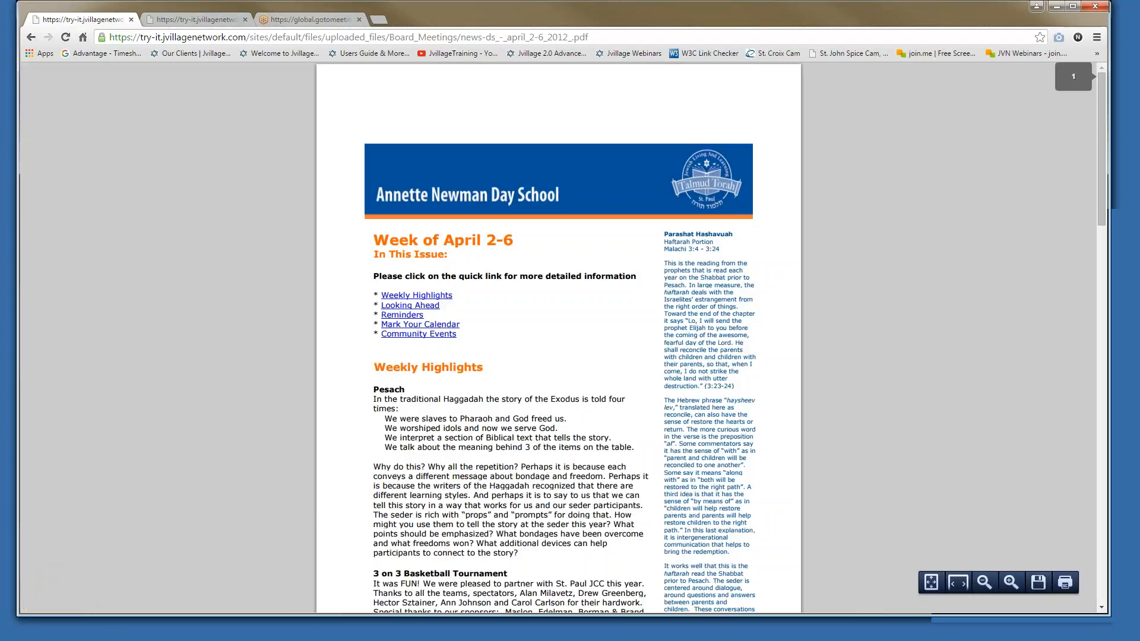
left_click(32, 39)
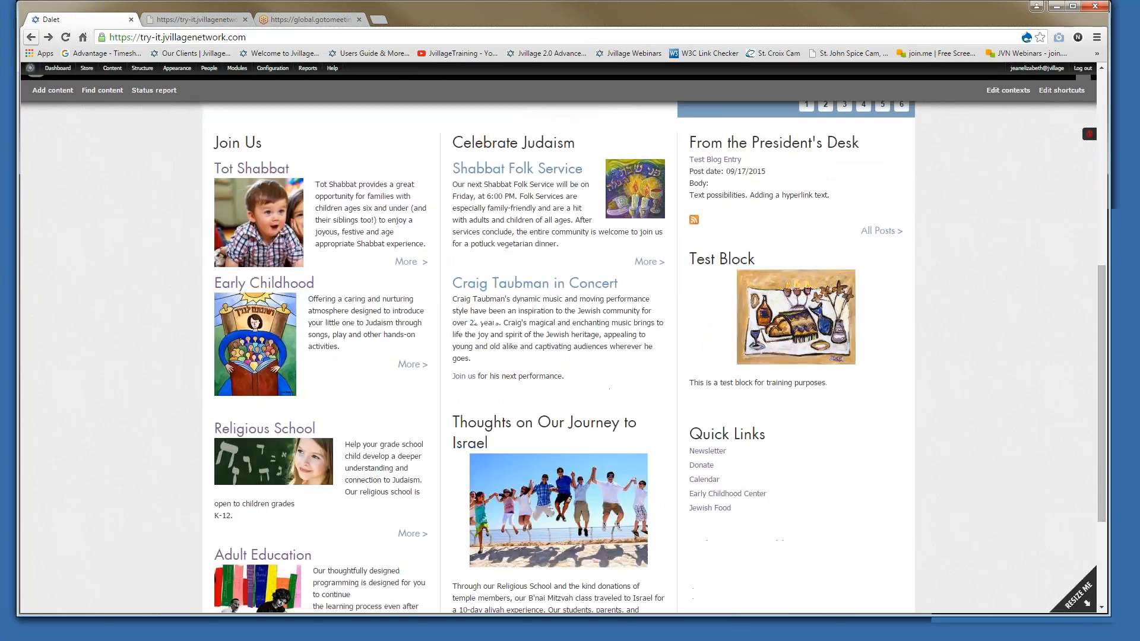
Set the Newsletter item of the Quick Links menu to open in a new window and save it
left_click(889, 432)
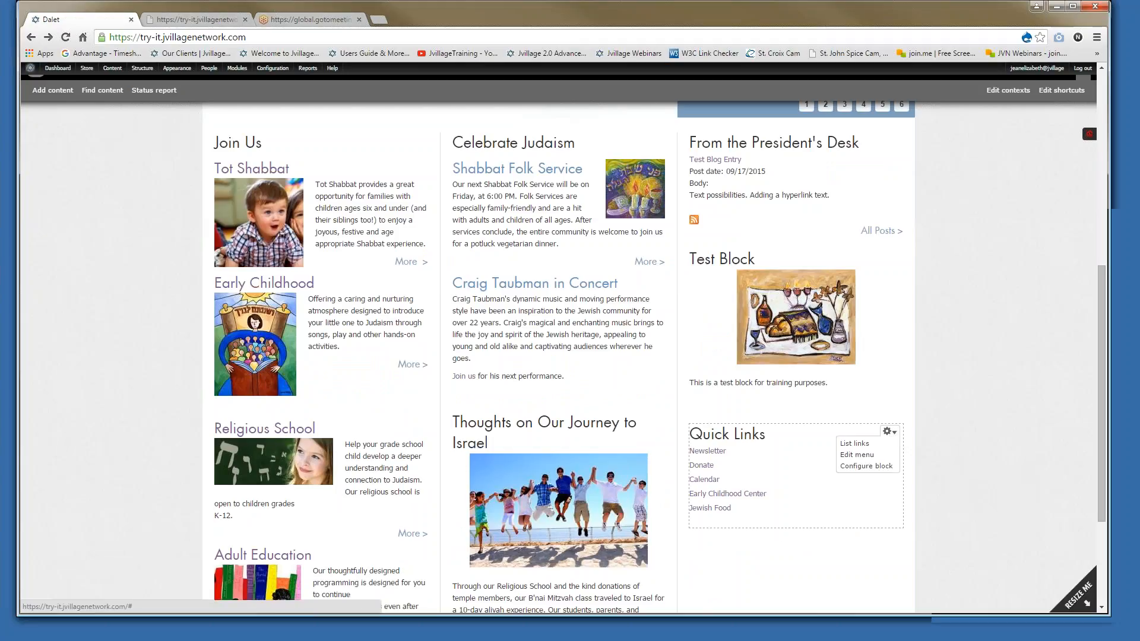
left_click(868, 444)
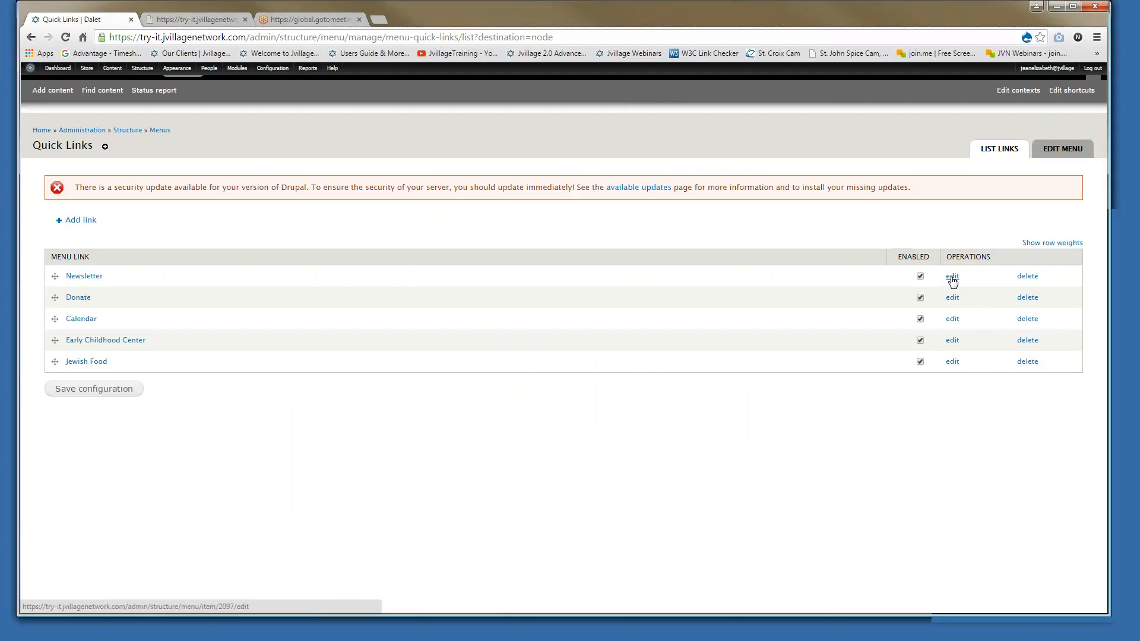
left_click(952, 277)
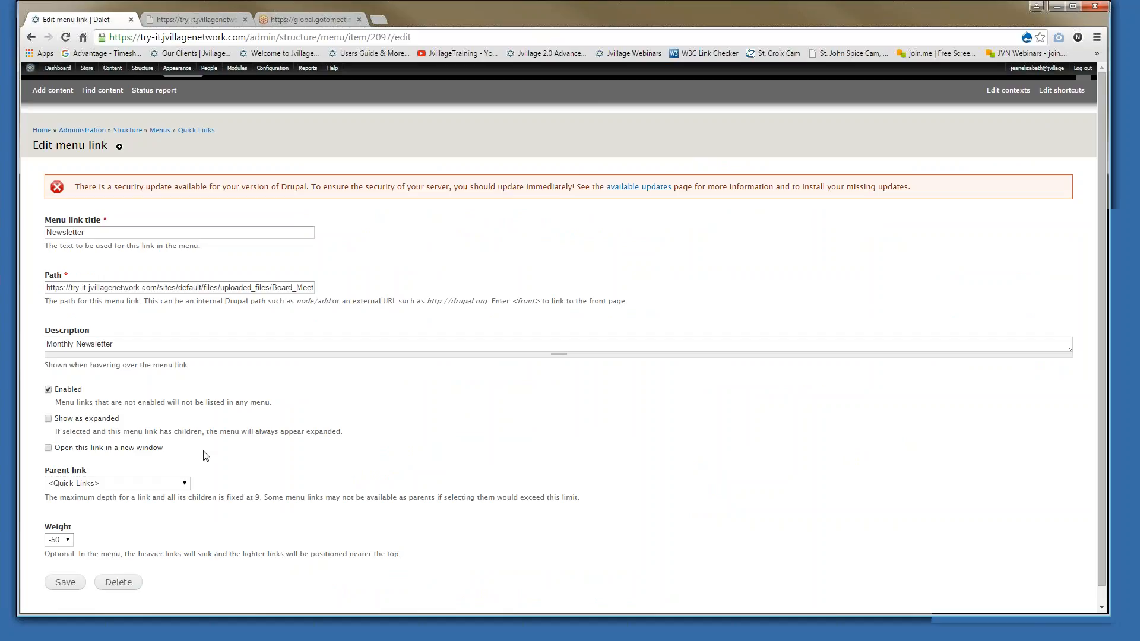
left_click(49, 449)
left_click(69, 587)
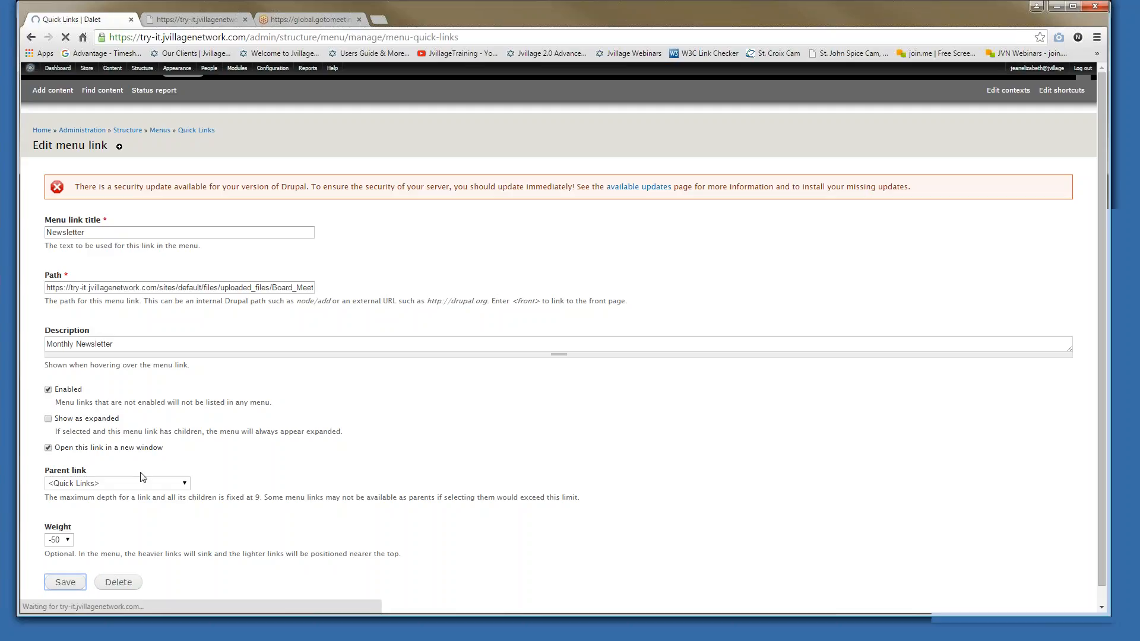
Follow the saved Newsletter link on the home page, look through the PDF's first page and return
left_click(31, 70)
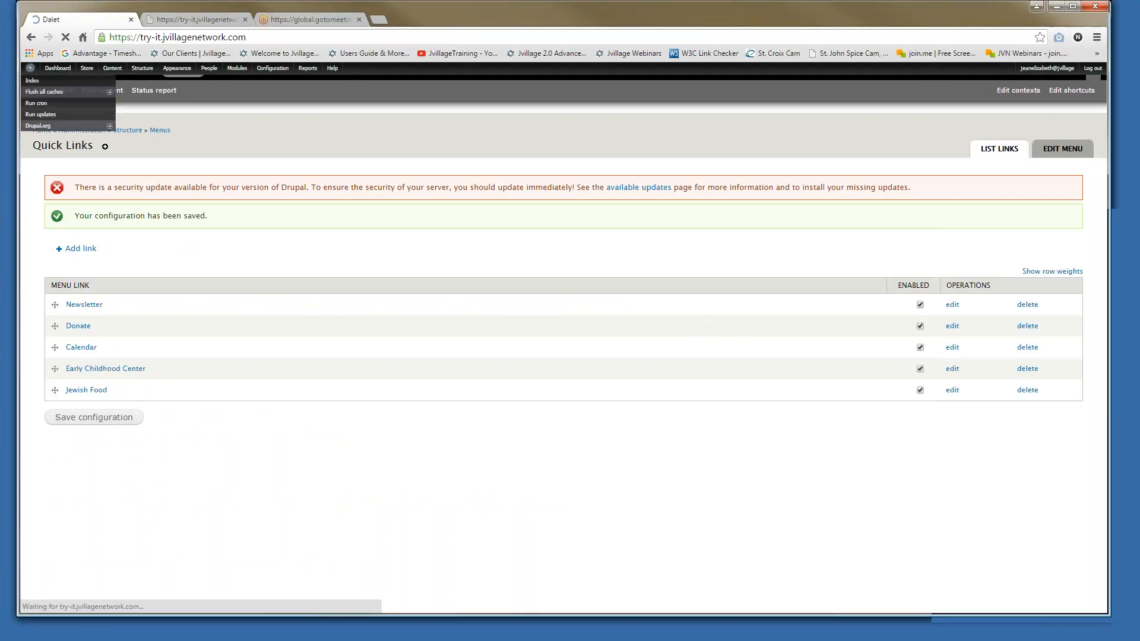
scroll(739, 481, "down", 6)
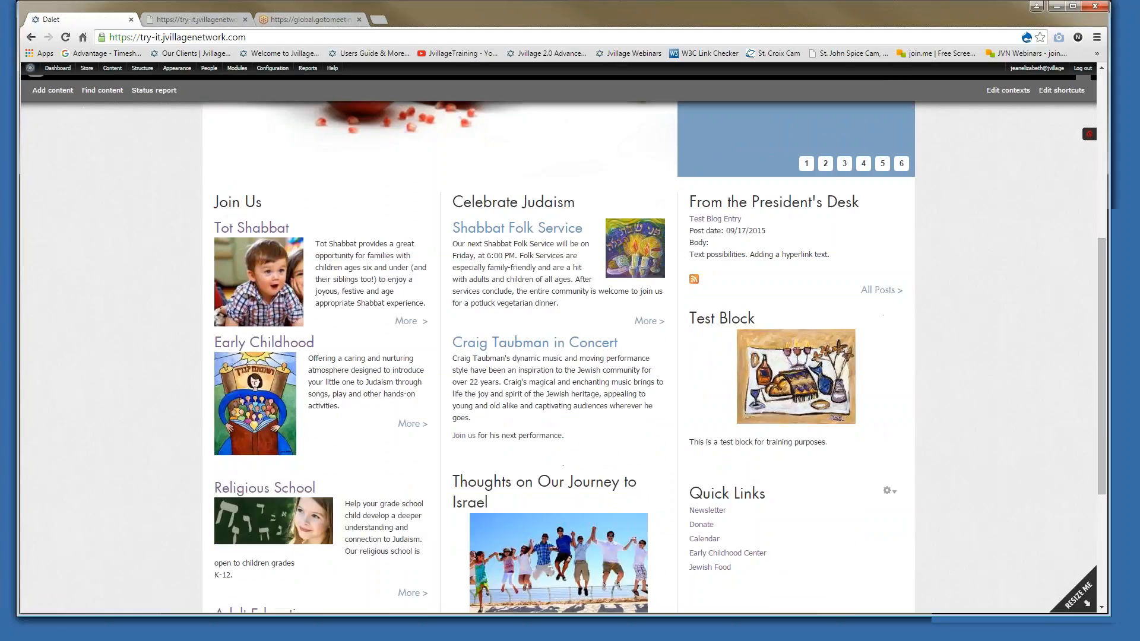
left_click(709, 510)
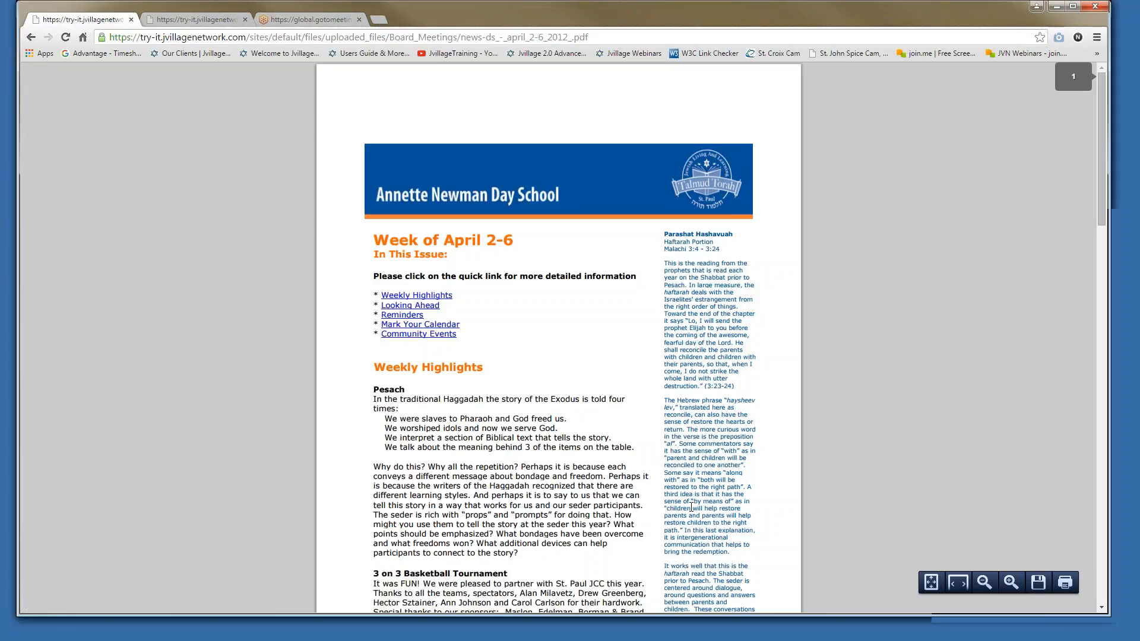
scroll(545, 496, "down", 3)
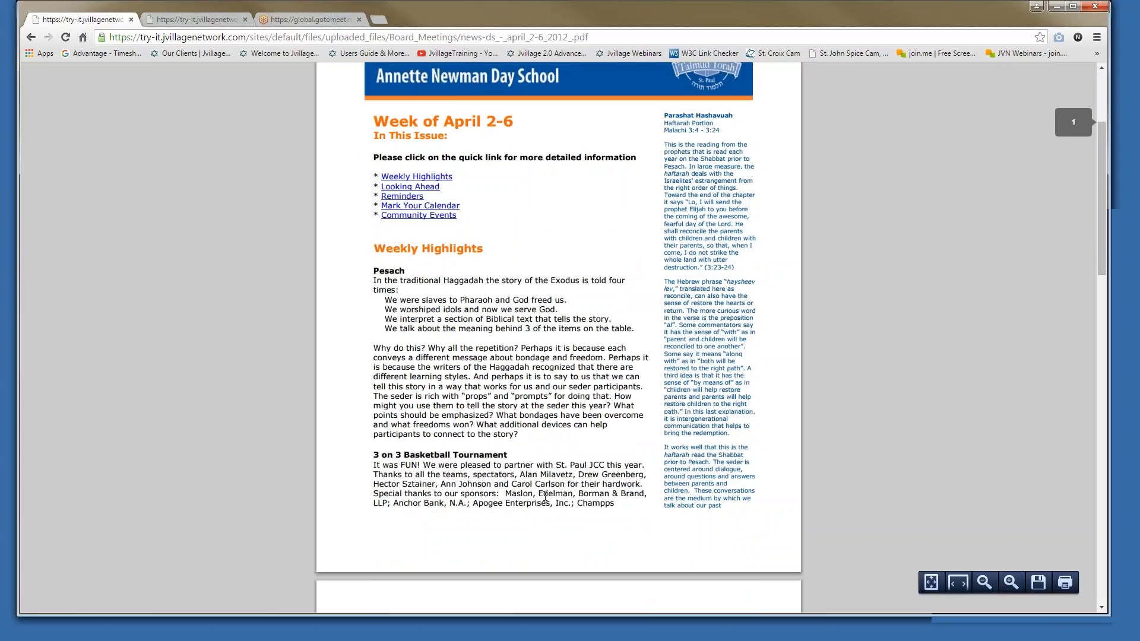
scroll(545, 497, "up", 1)
scroll(545, 496, "up", 2)
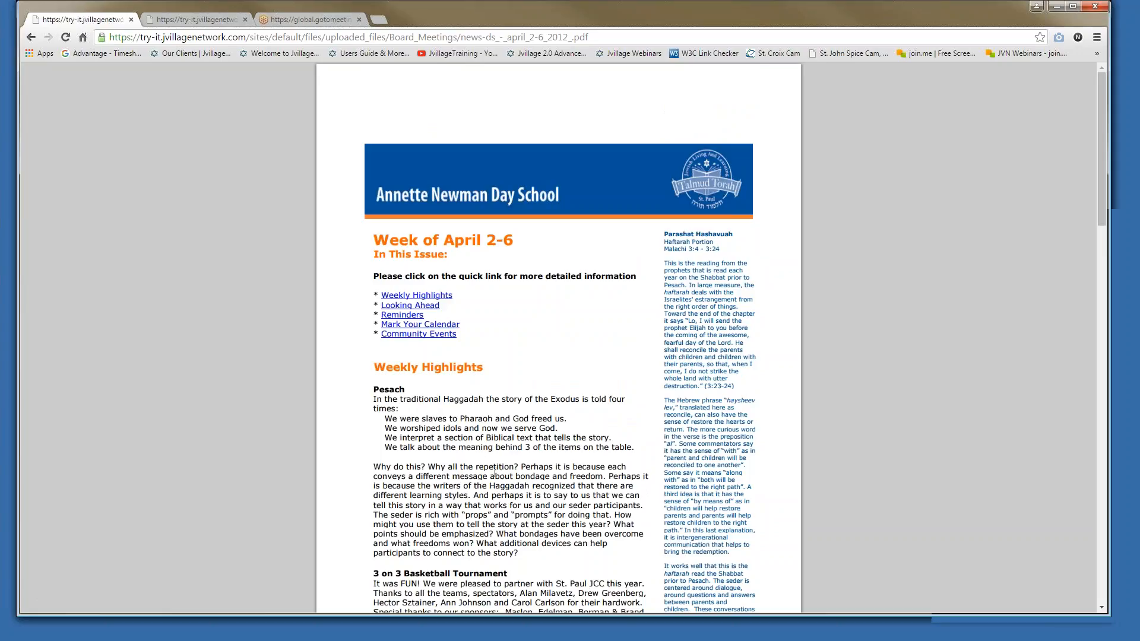
left_click(30, 38)
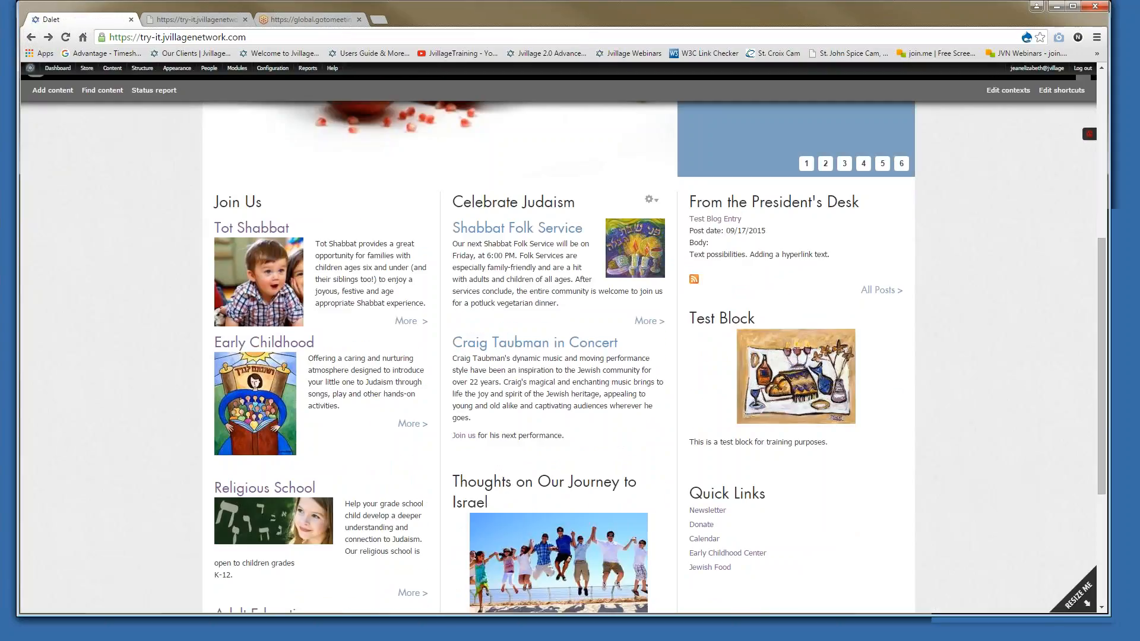
Review the home page's Quick Links, footer links and the Connect menu with its About Our Synagogue submenu
scroll(650, 442, "down", 1)
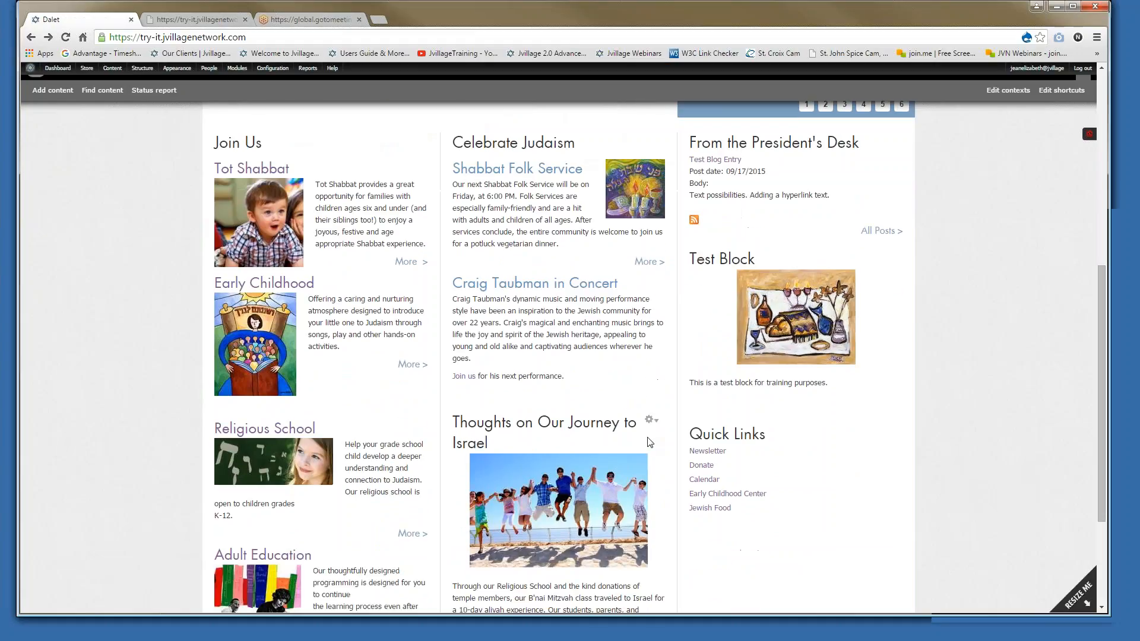
mouse_move(809, 509)
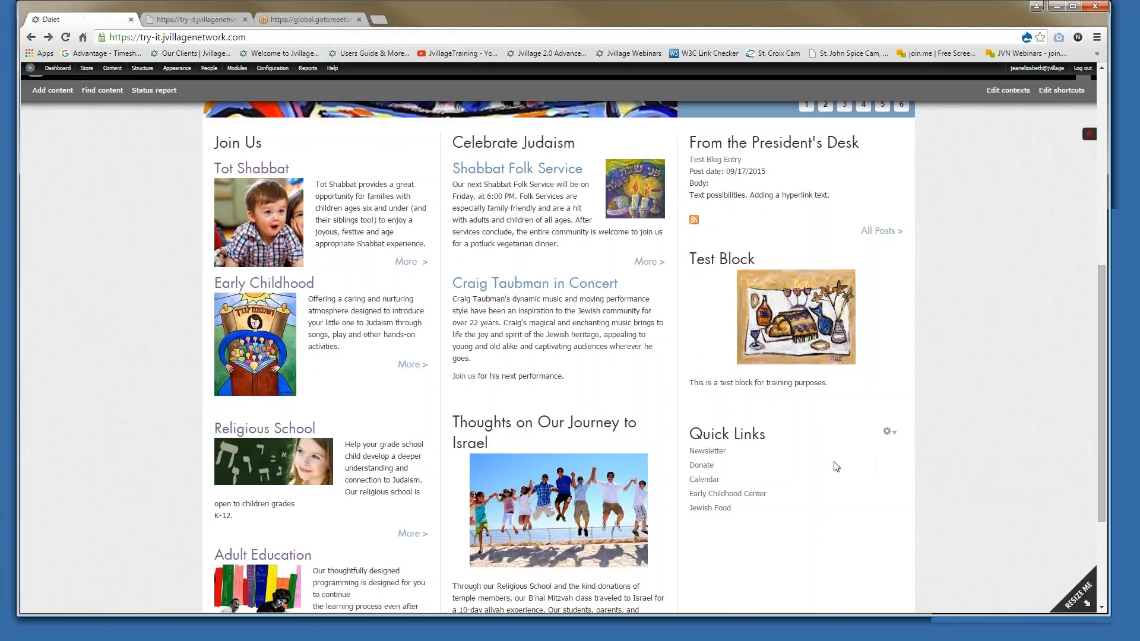
scroll(837, 467, "down", 1)
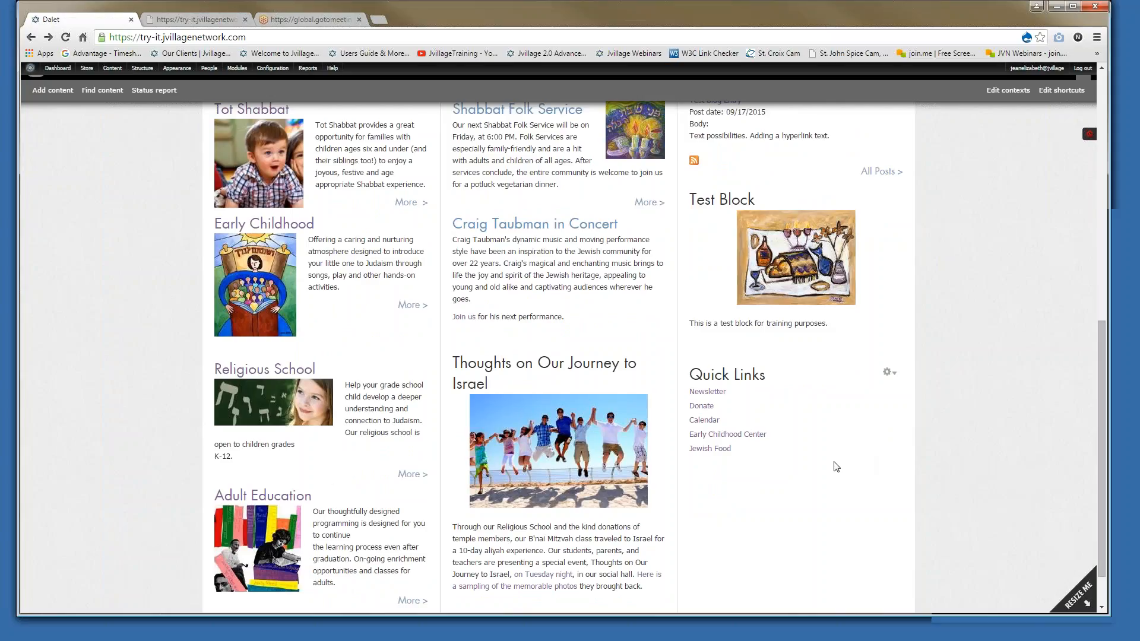
scroll(836, 466, "down", 1)
scroll(837, 466, "down", 1)
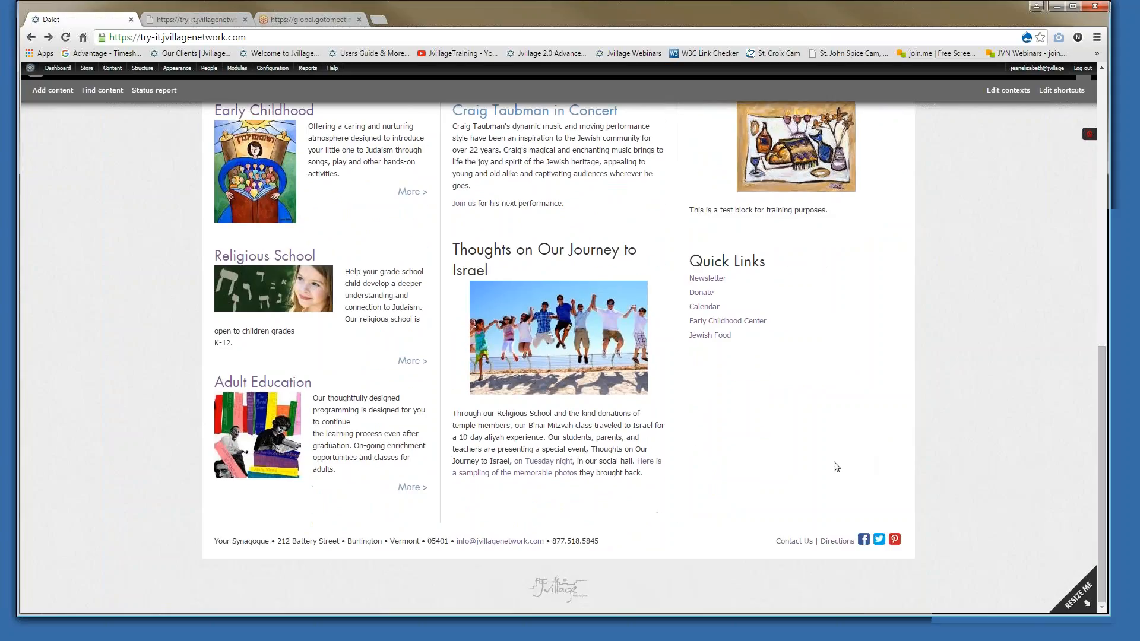
scroll(837, 467, "up", 1)
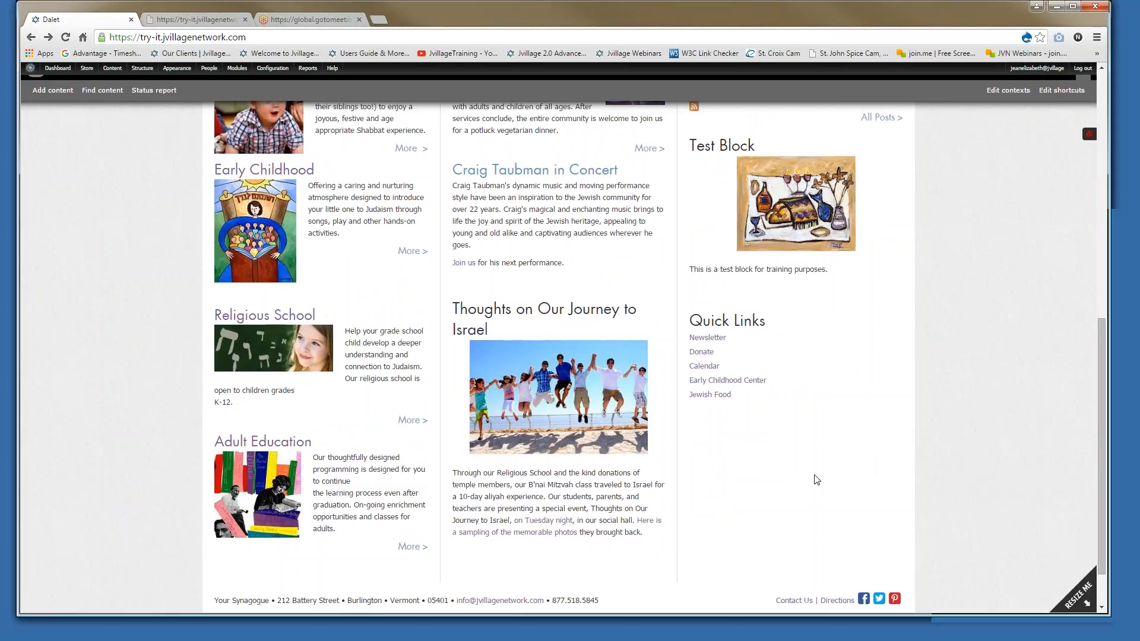
scroll(817, 480, "up", 9)
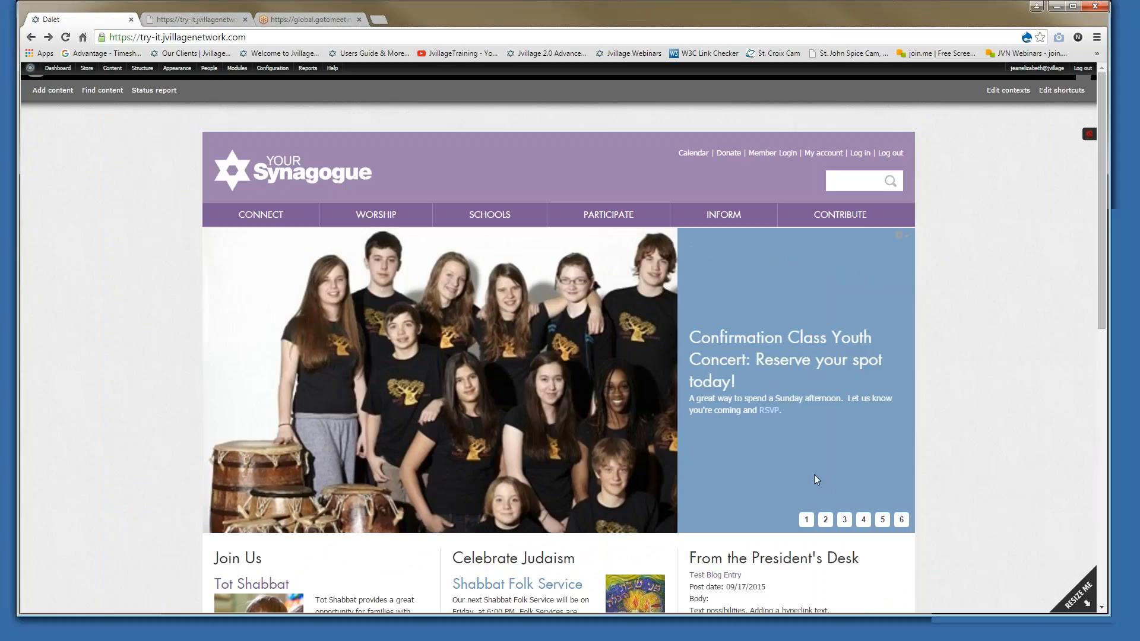
mouse_move(260, 225)
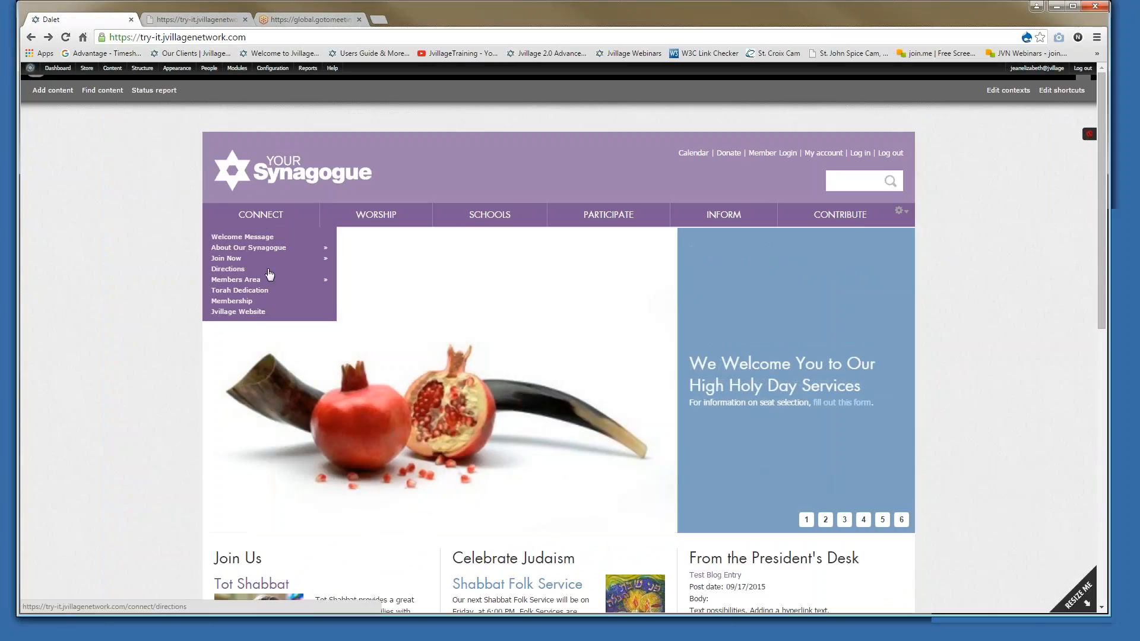
mouse_move(274, 251)
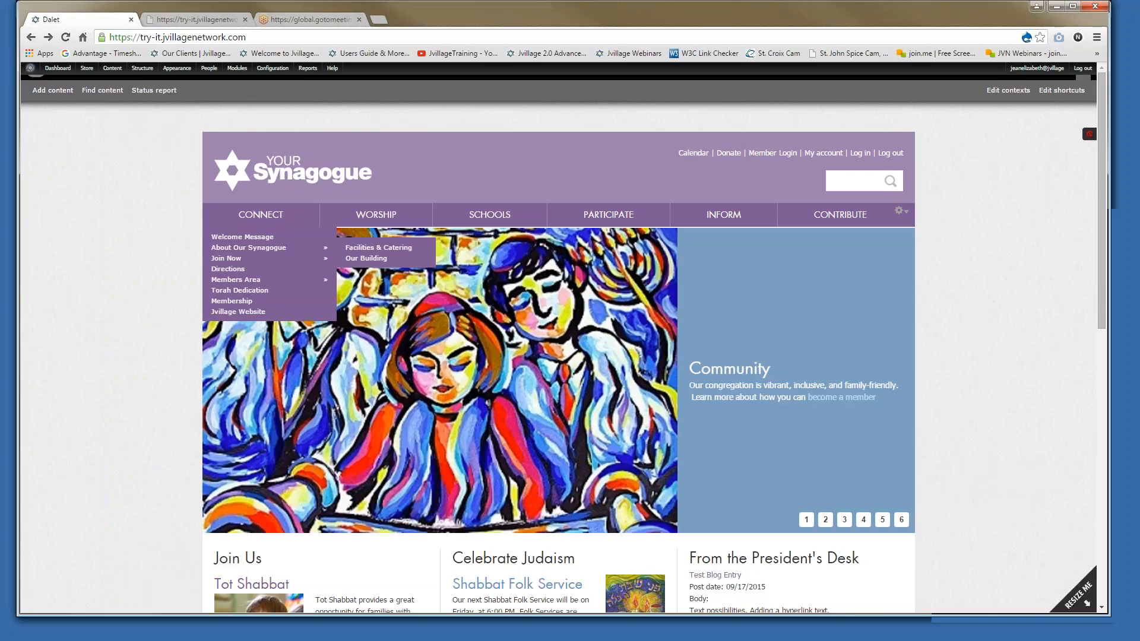
Look at the Join Now submenu, open wjcouncil.org in a new browser tab and examine its two-row main navigation
mouse_move(232, 258)
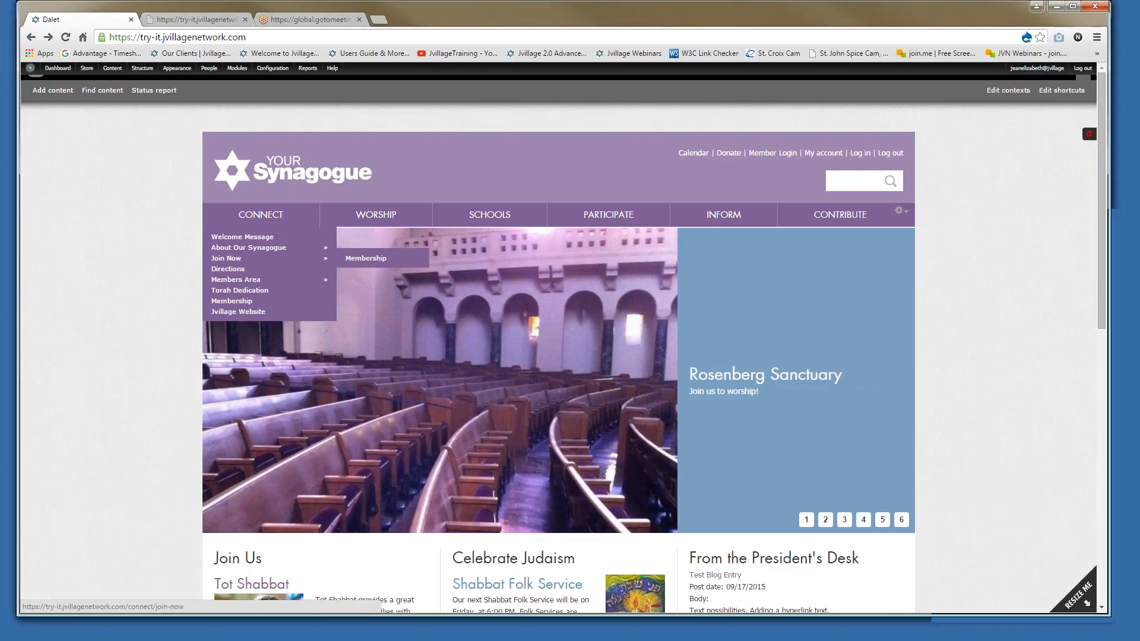
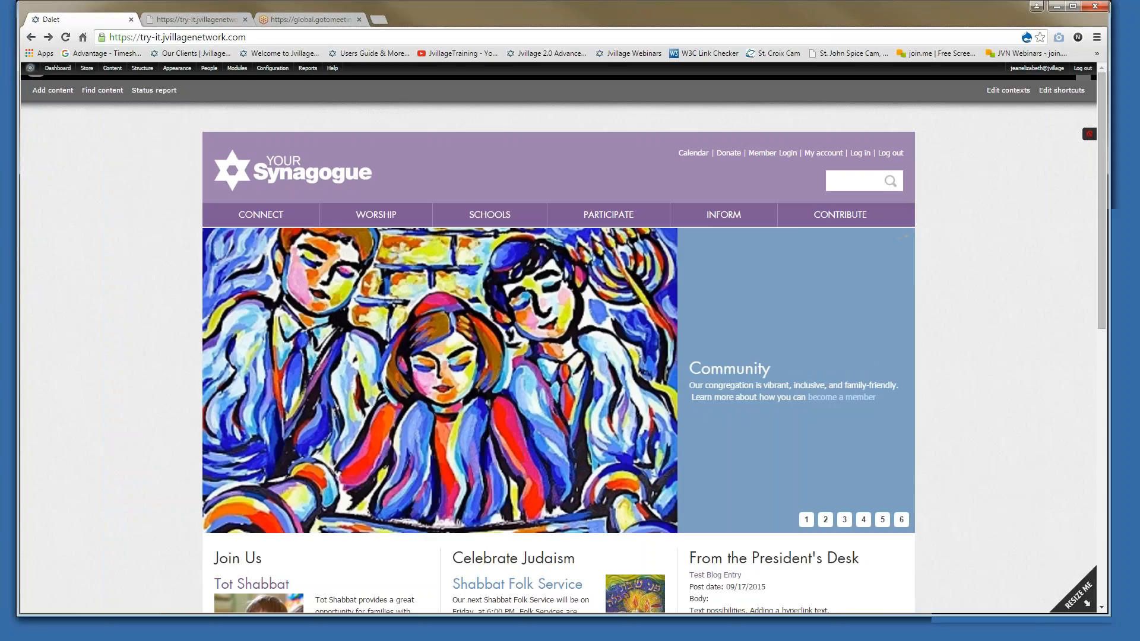
left_click(378, 20)
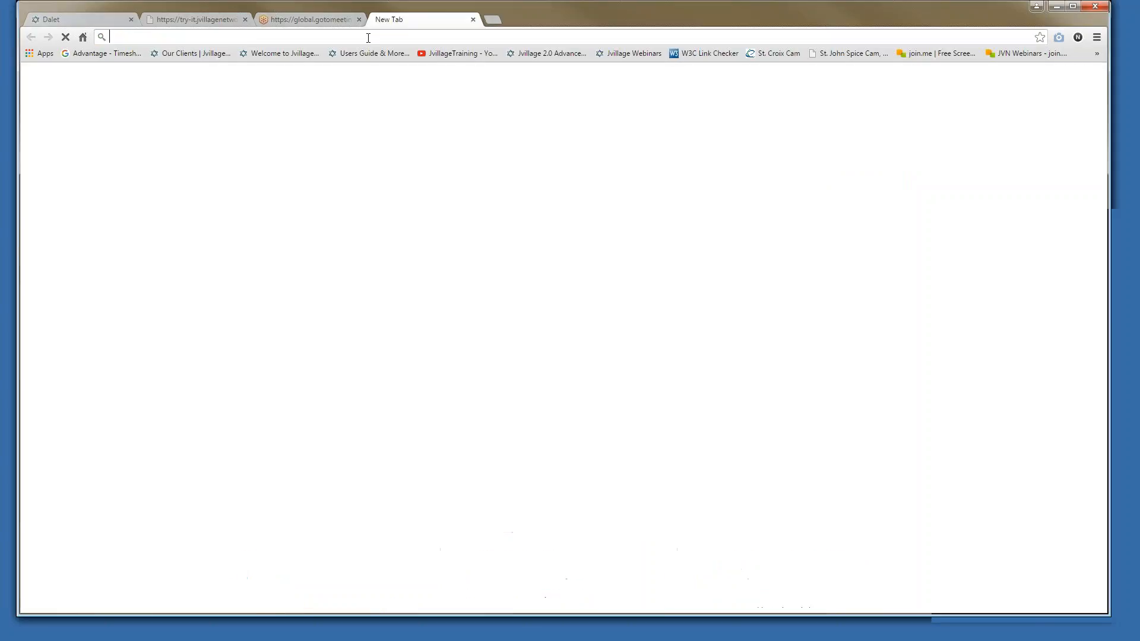
type("wjcouncil.org")
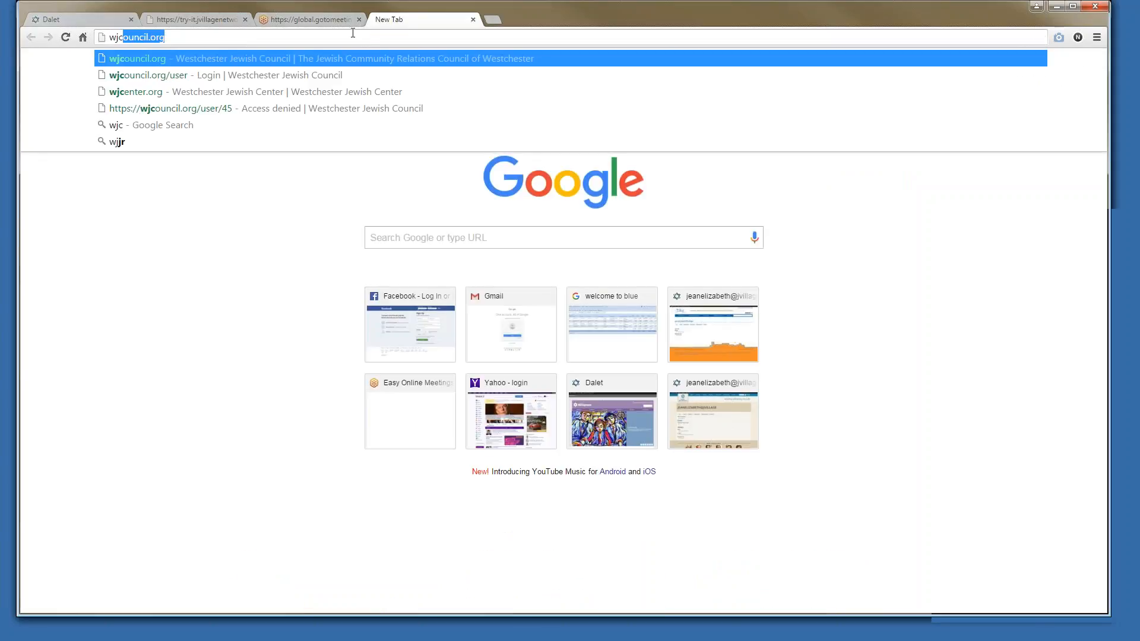
key("Return")
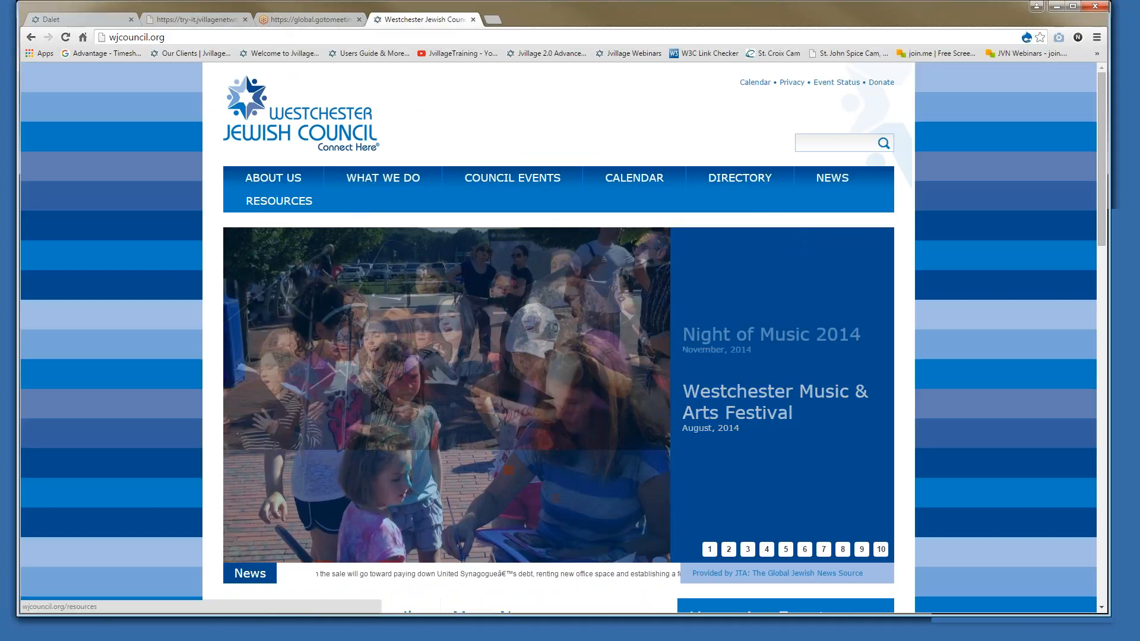
mouse_move(276, 182)
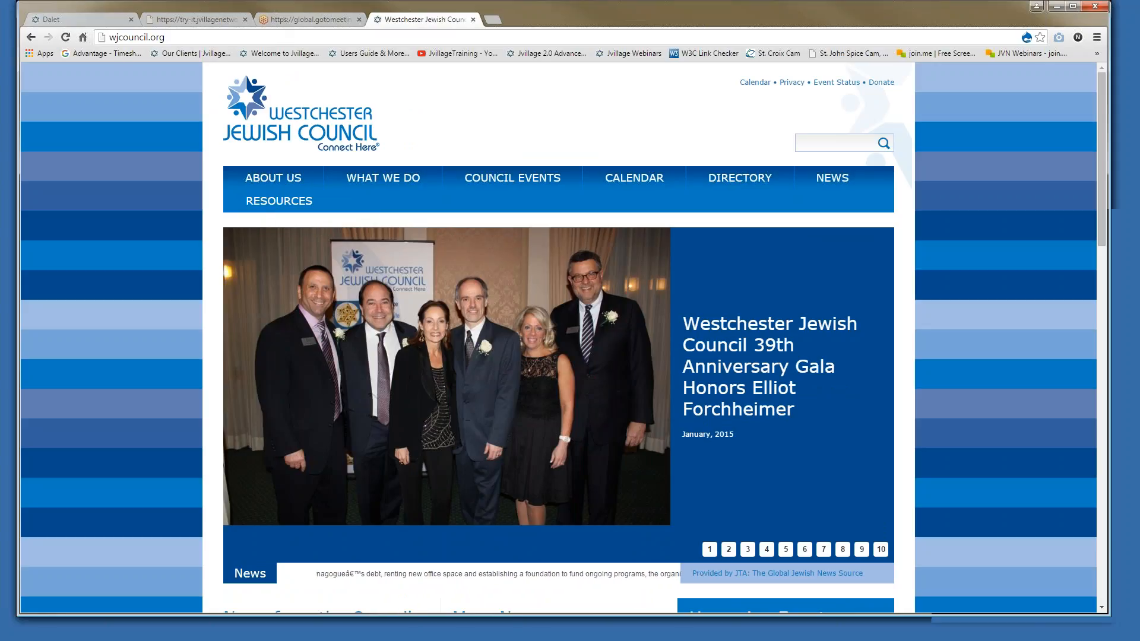
mouse_move(282, 209)
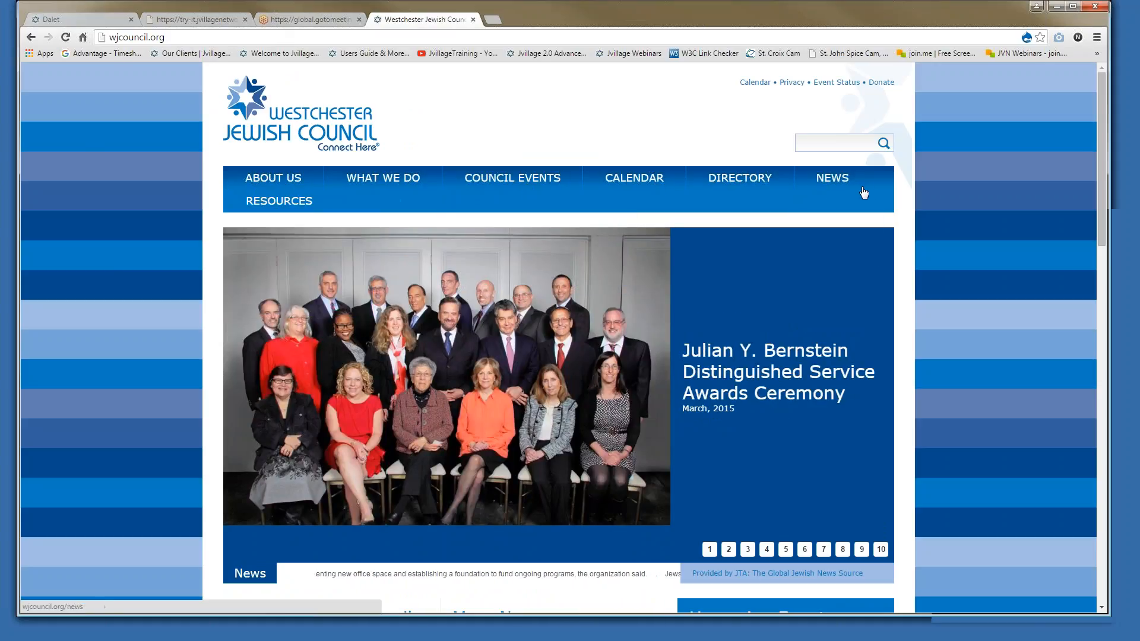
mouse_move(864, 188)
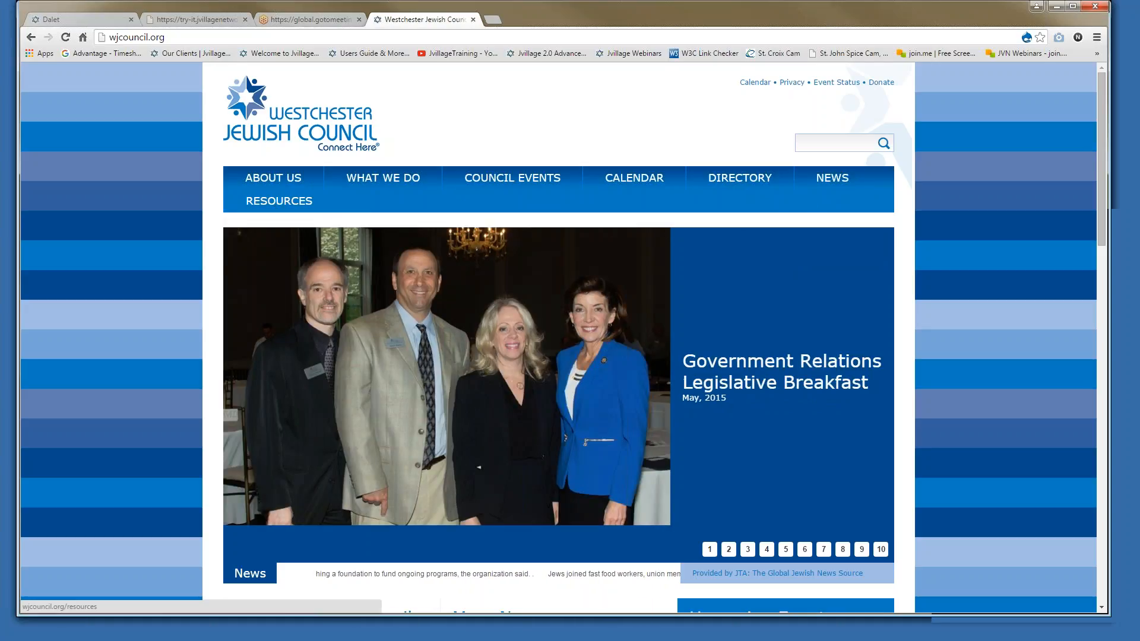
Return to the synagogue home page and review the Participate menu with its Mitzvah Day 2014 submenu
left_click(73, 20)
mouse_move(440, 237)
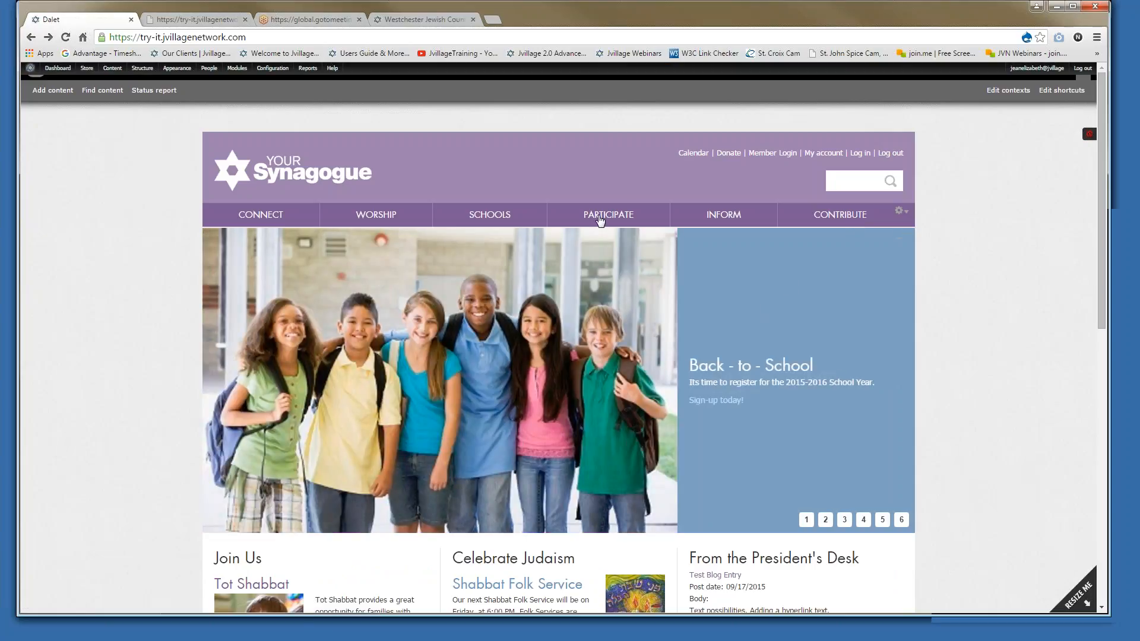
mouse_move(599, 219)
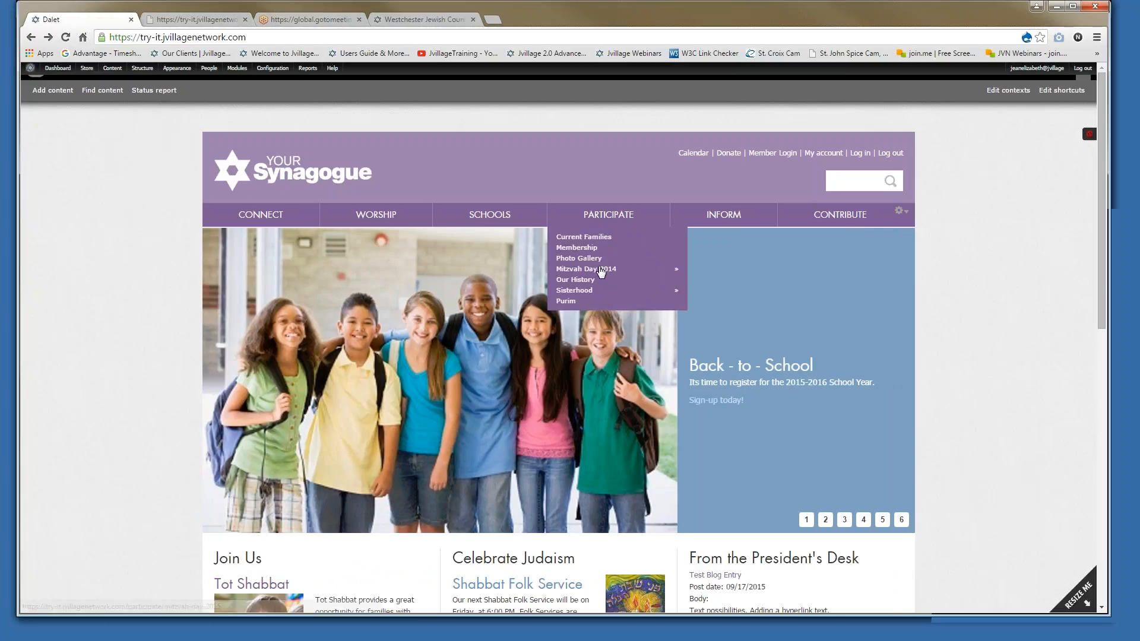
mouse_move(605, 272)
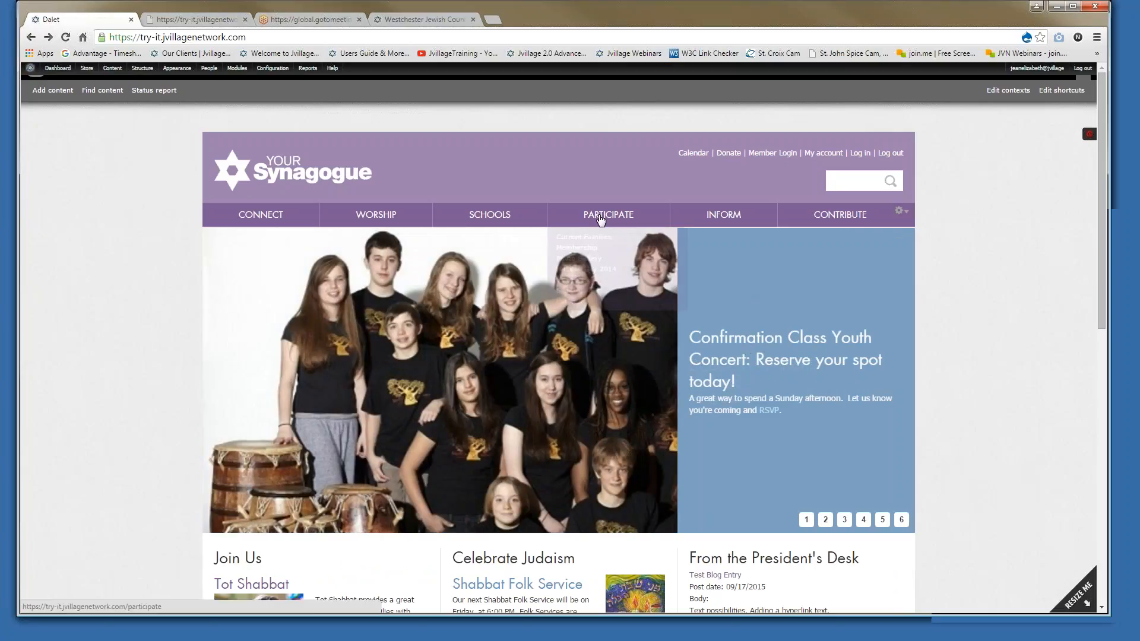
mouse_move(653, 271)
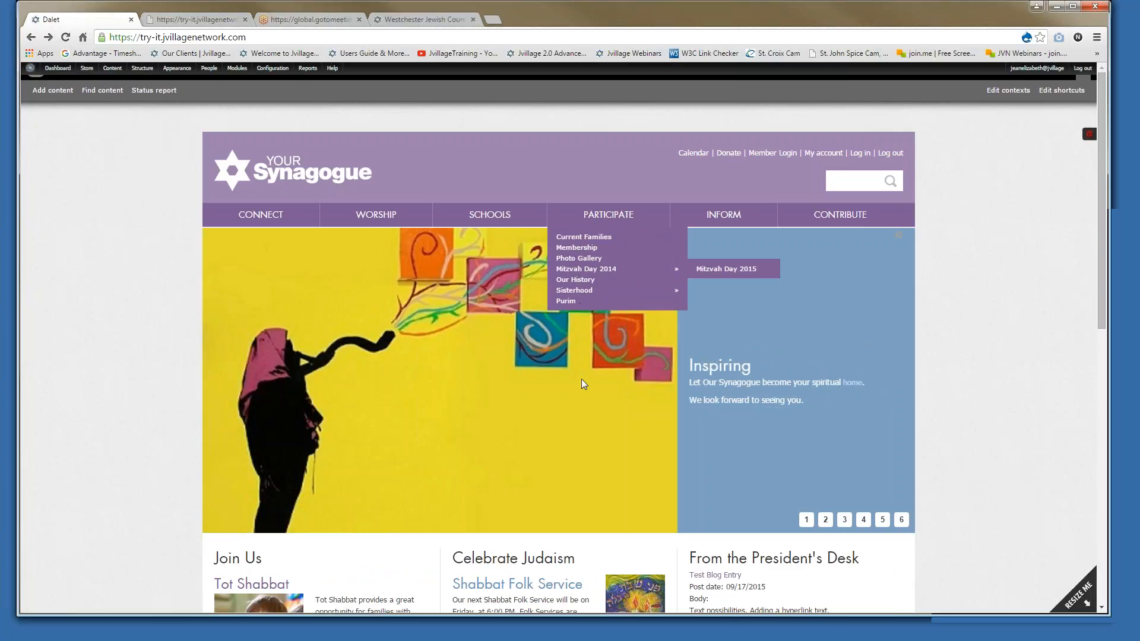
Open the footer's Address block configuration, look at its block body and return to the home page
scroll(572, 421, "down", 4)
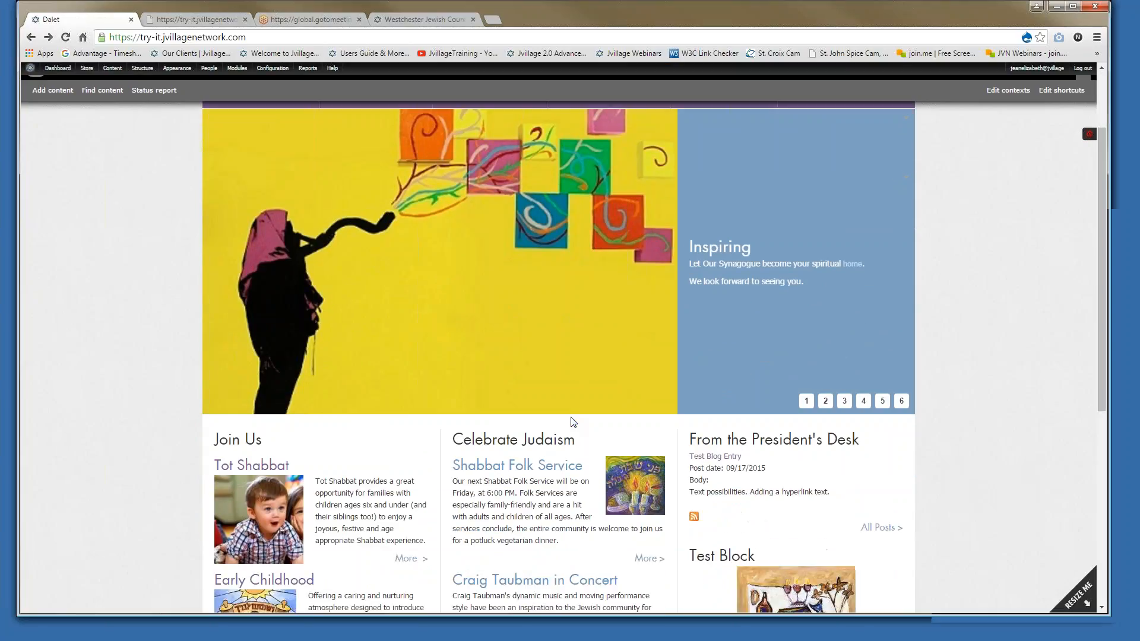
scroll(572, 421, "down", 2)
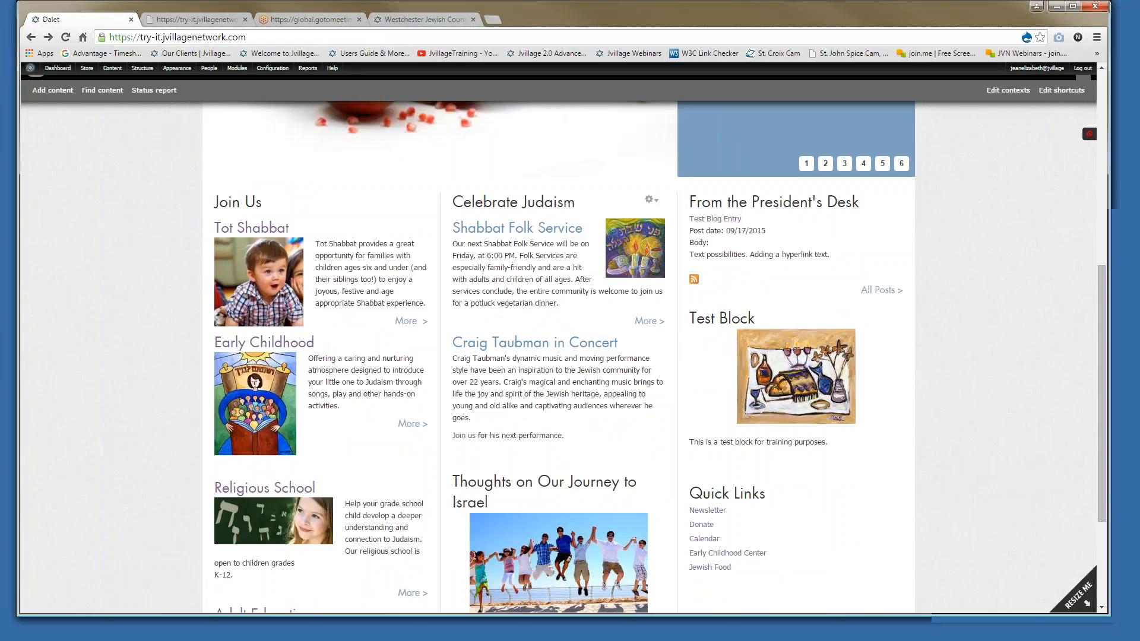
scroll(578, 417, "down", 4)
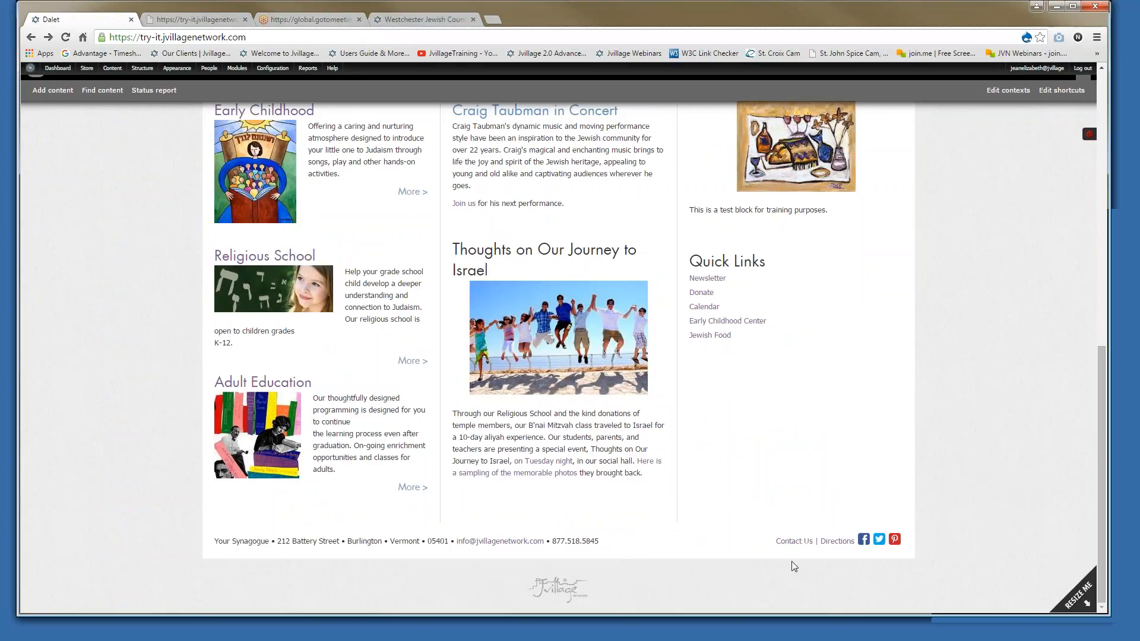
mouse_move(587, 545)
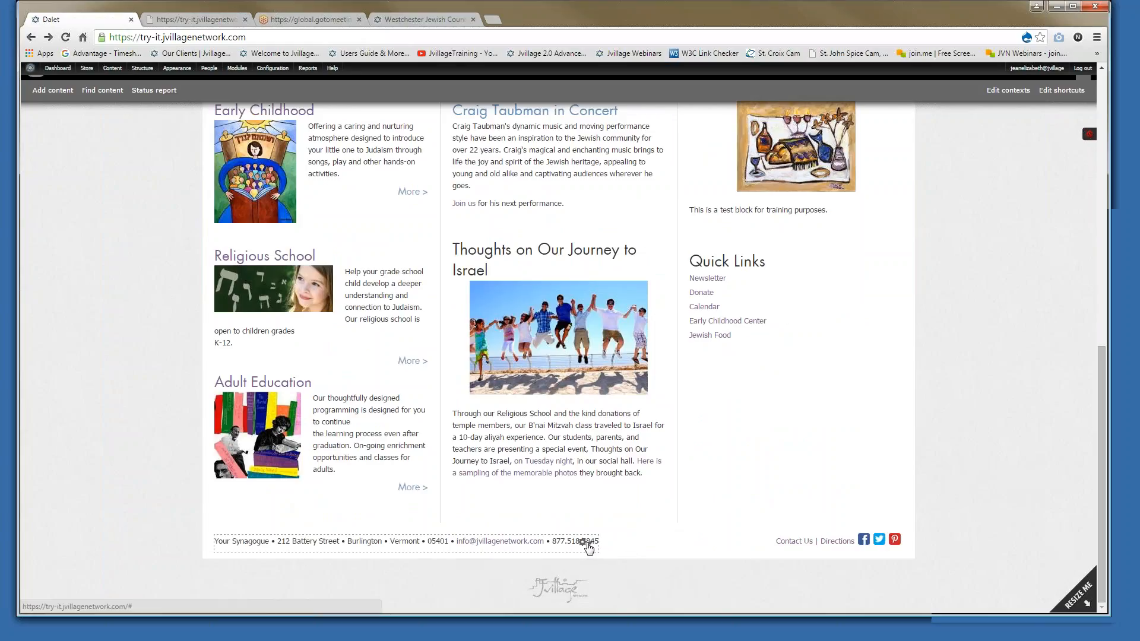
left_click(585, 542)
left_click(560, 554)
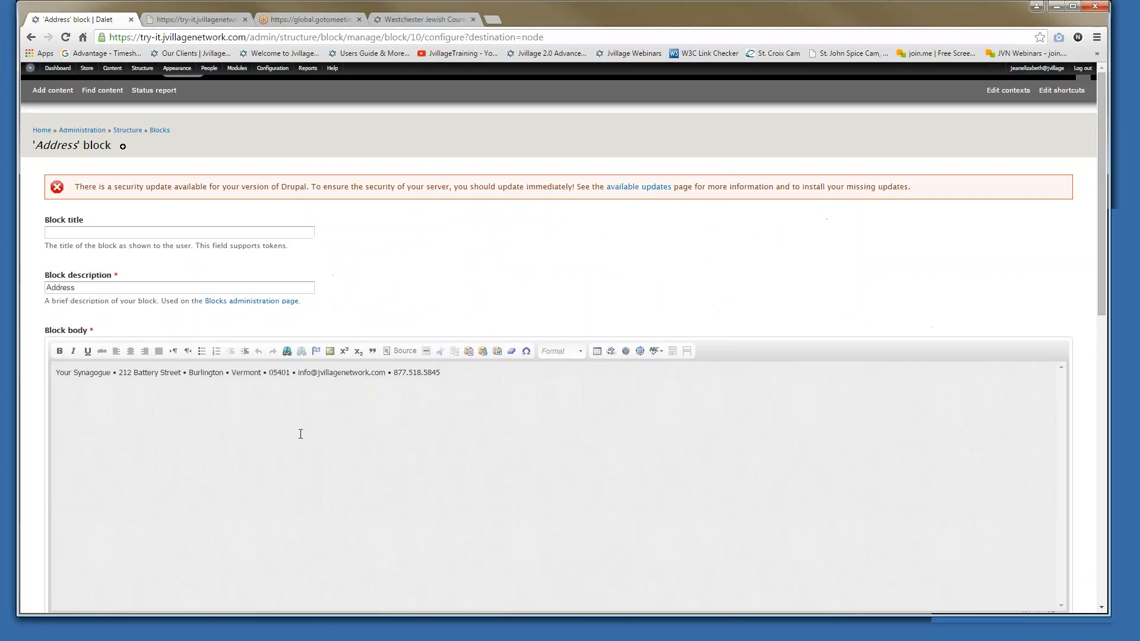
left_click(31, 37)
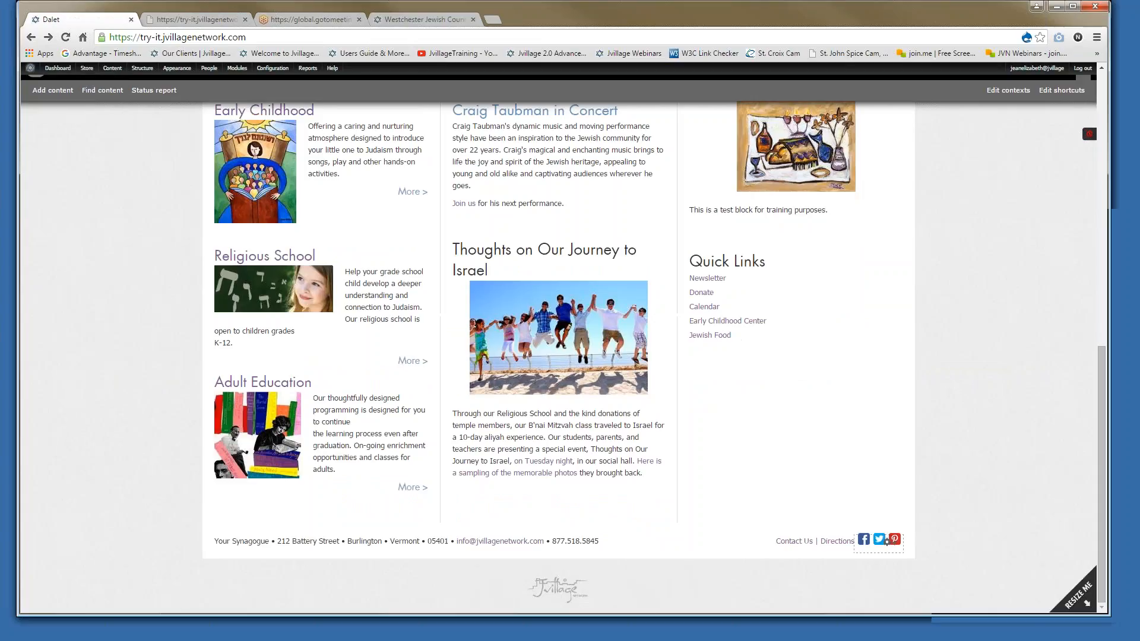
Open the footer's Social Media block configuration, look at its icons and go back to the home page
left_click(892, 544)
left_click(894, 549)
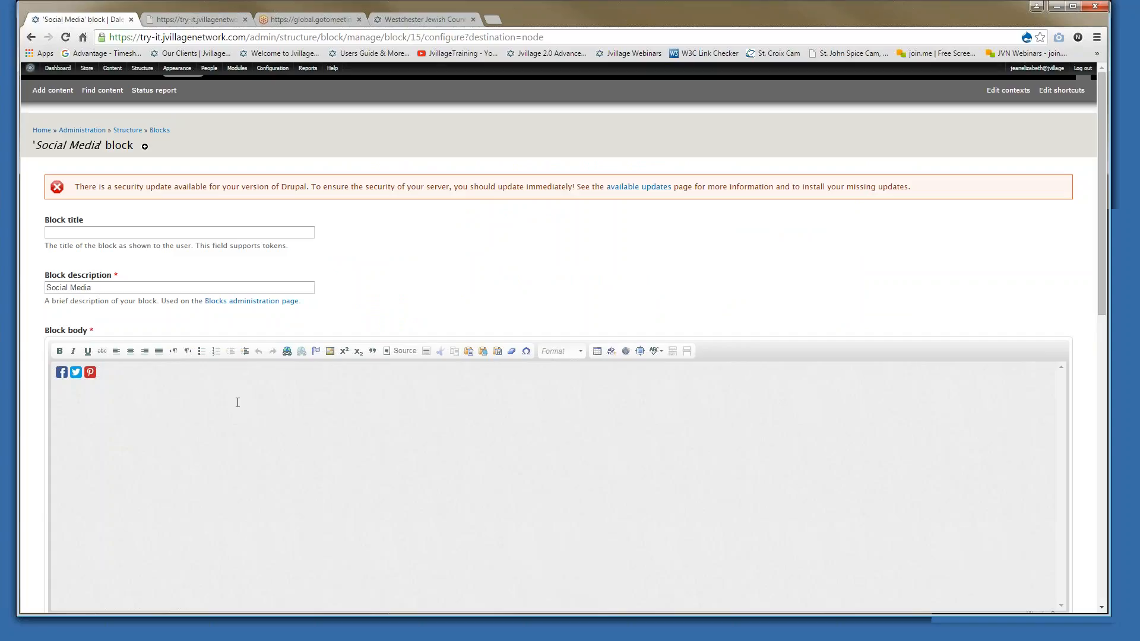
mouse_move(48, 92)
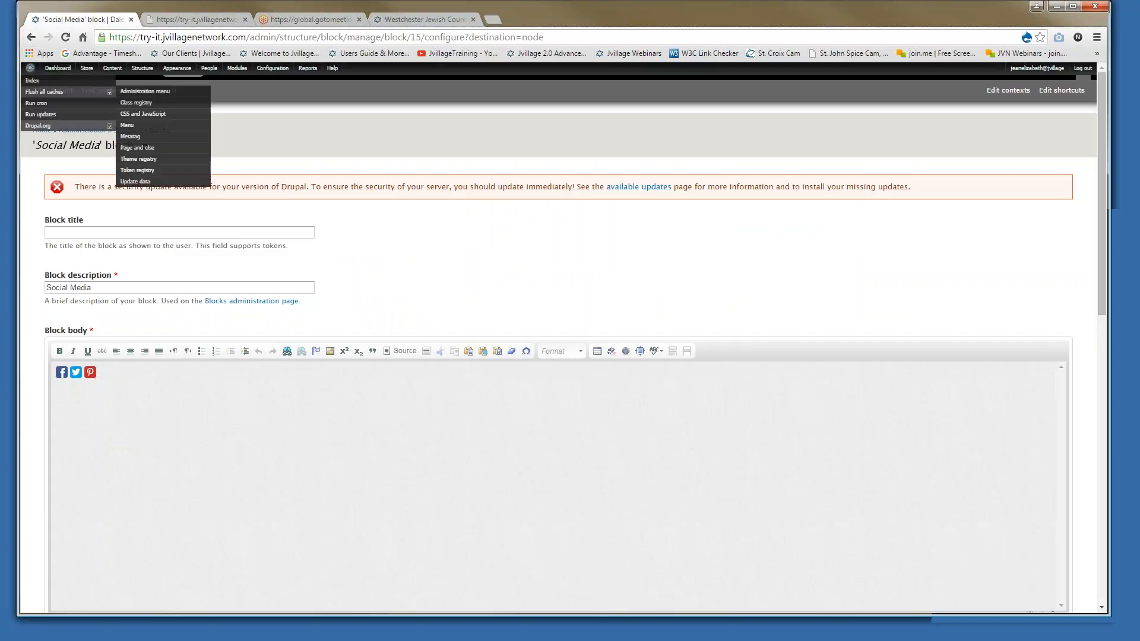
left_click(30, 68)
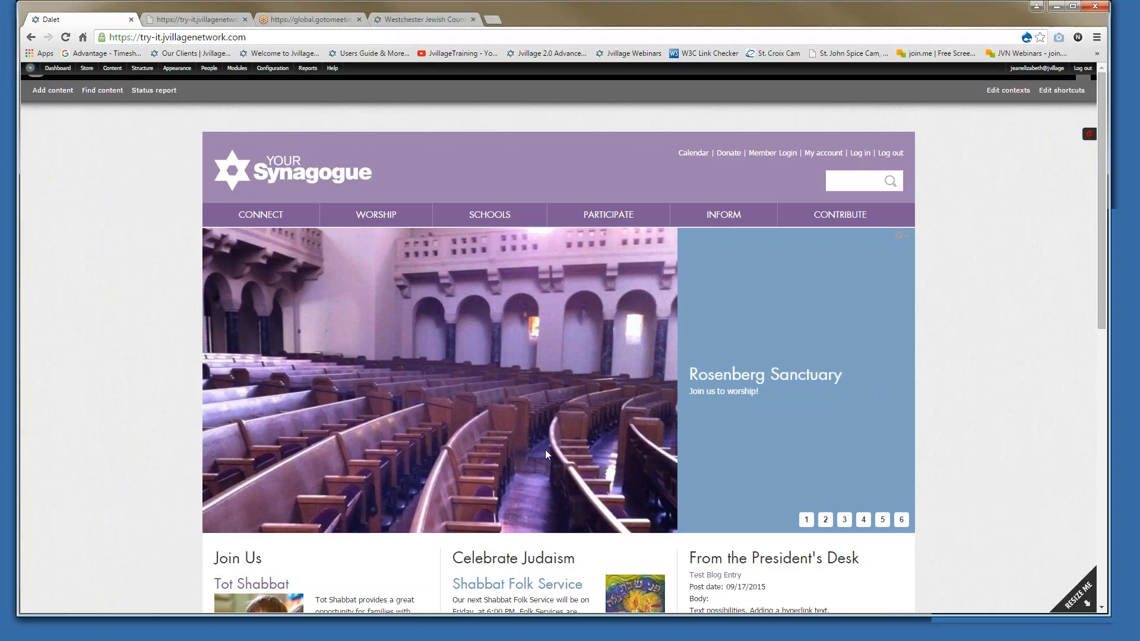
Open the Sisterhood Board Meeting event from the November 2015 calendar and copy its path, sisterhood-board-meeting
left_click(887, 153)
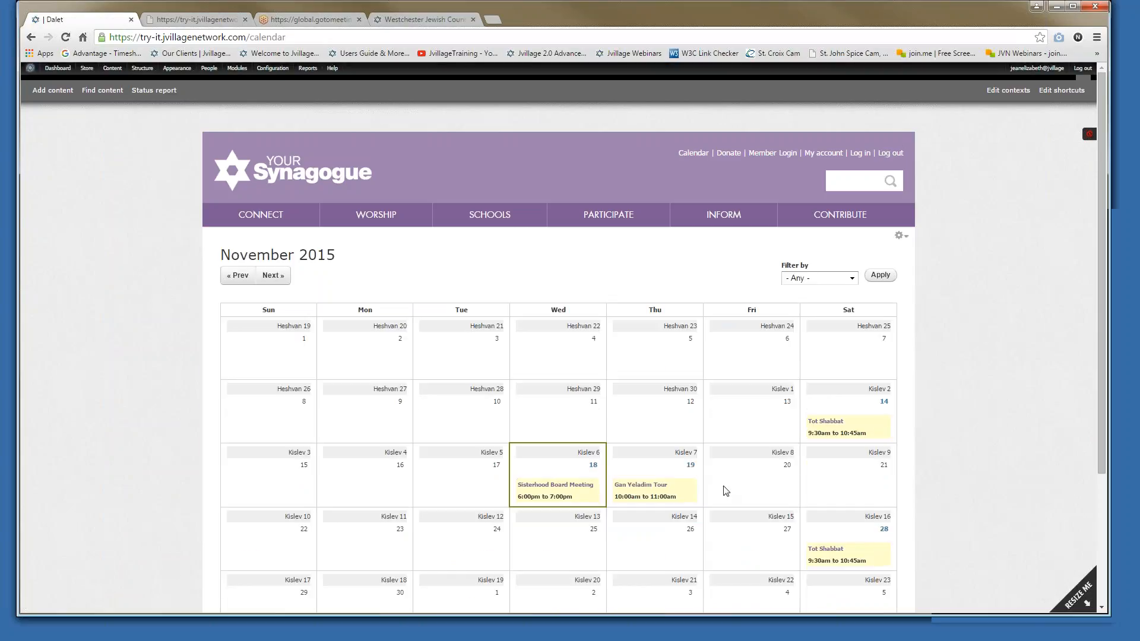
scroll(726, 490, "down", 2)
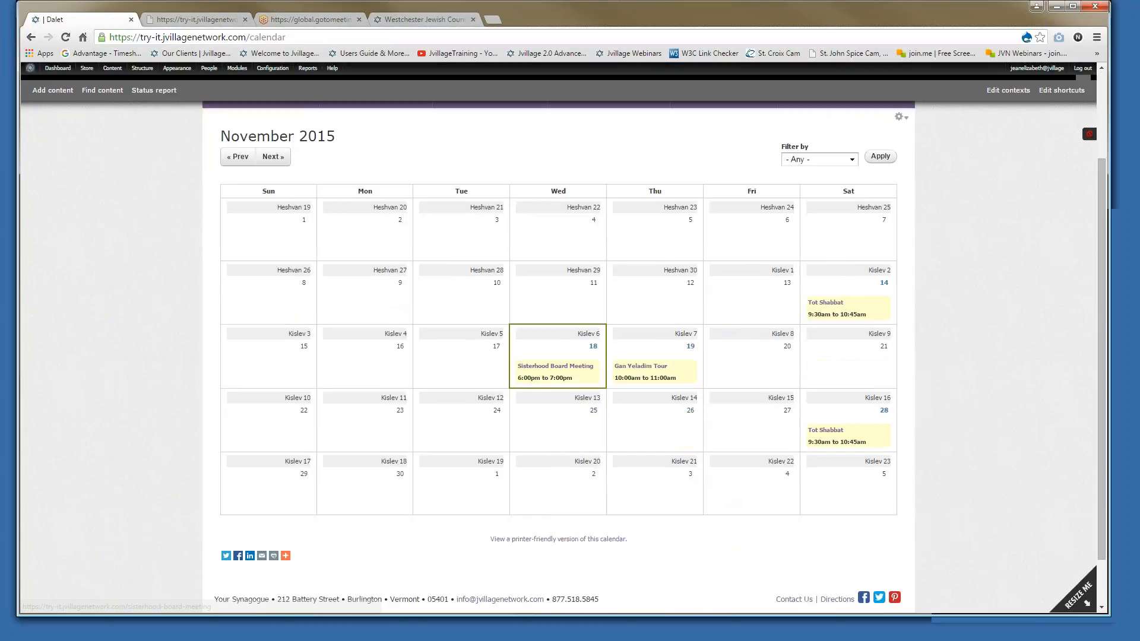
left_click(555, 366)
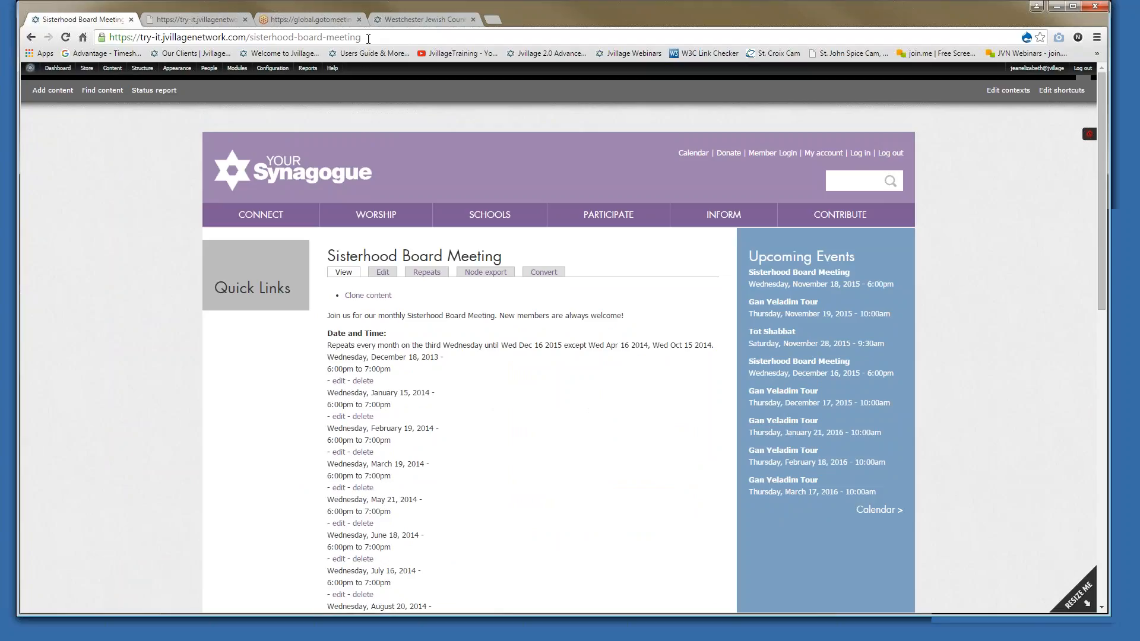
left_click_drag(360, 37, 247, 36)
key("ctrl+c")
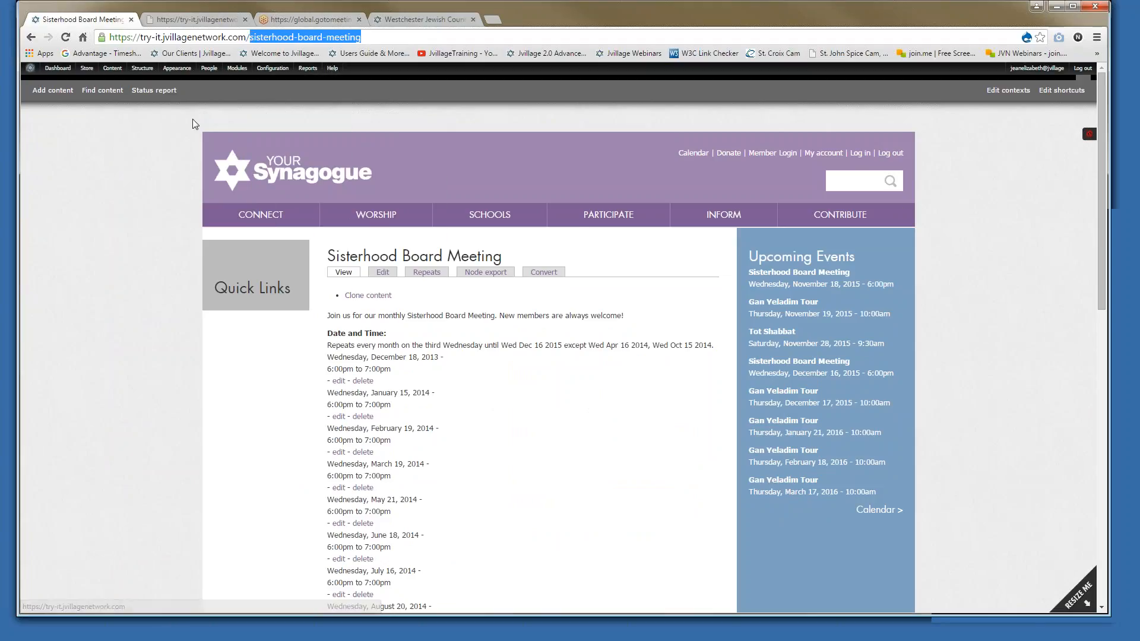
Start a new link in the Main menu titled Sisterhood Board Meetings with the copied path sisterhood-board-meeting
mouse_move(142, 67)
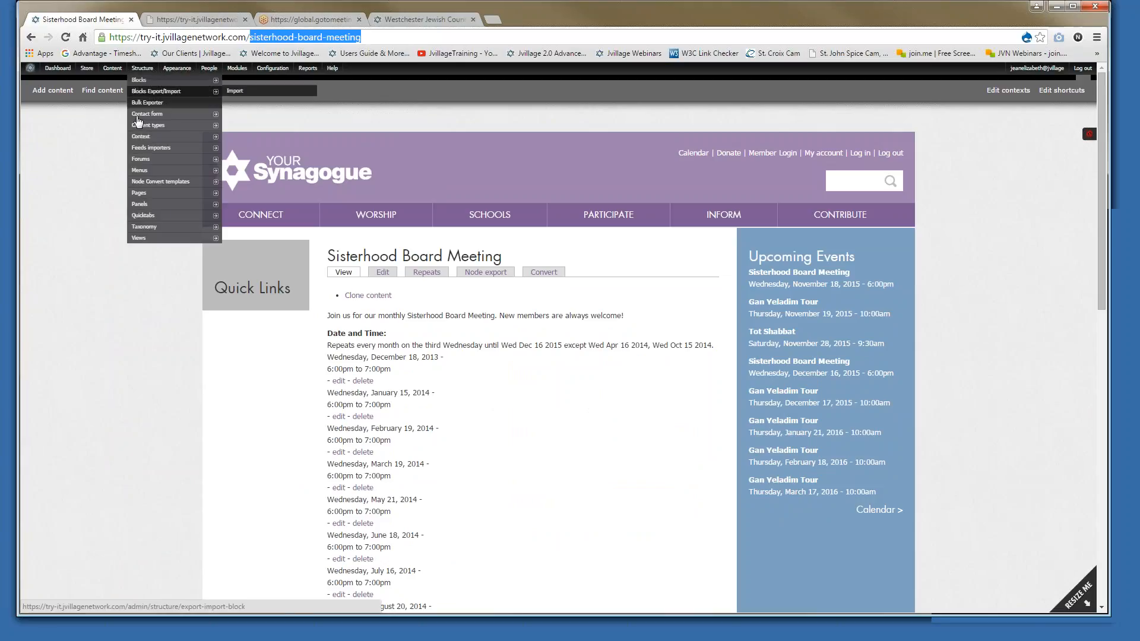
mouse_move(143, 140)
mouse_move(140, 170)
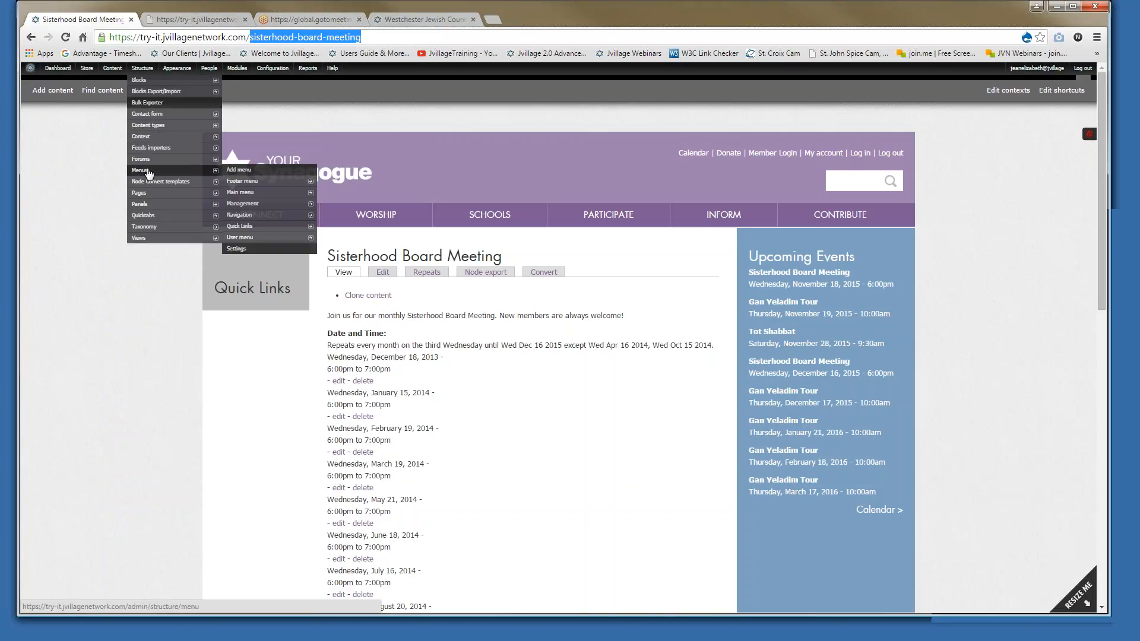
left_click(249, 192)
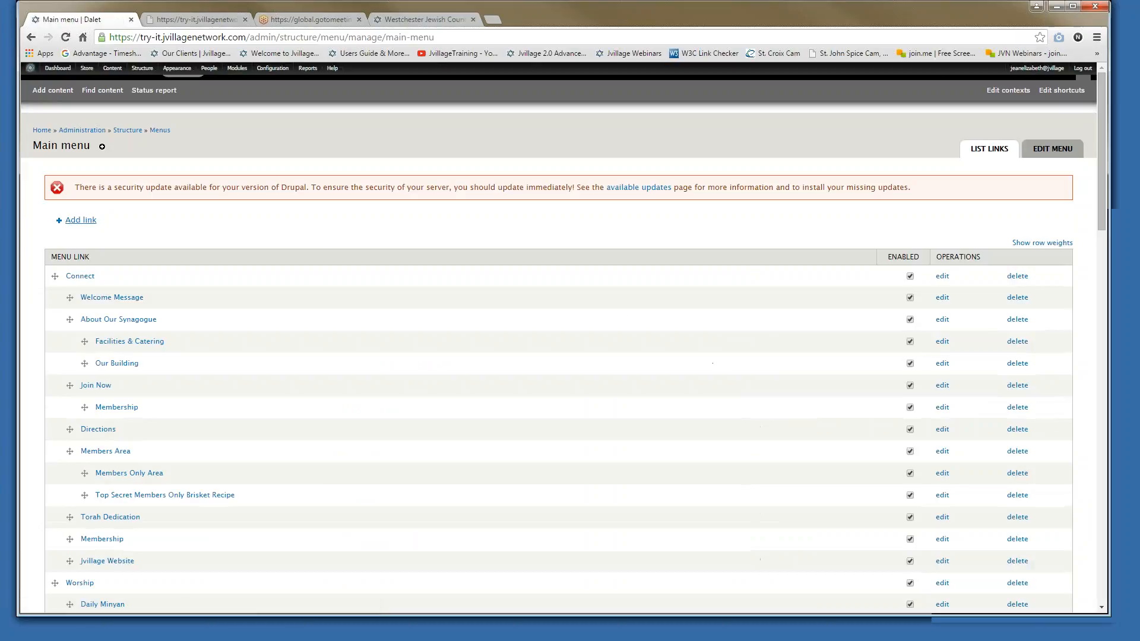
left_click(87, 221)
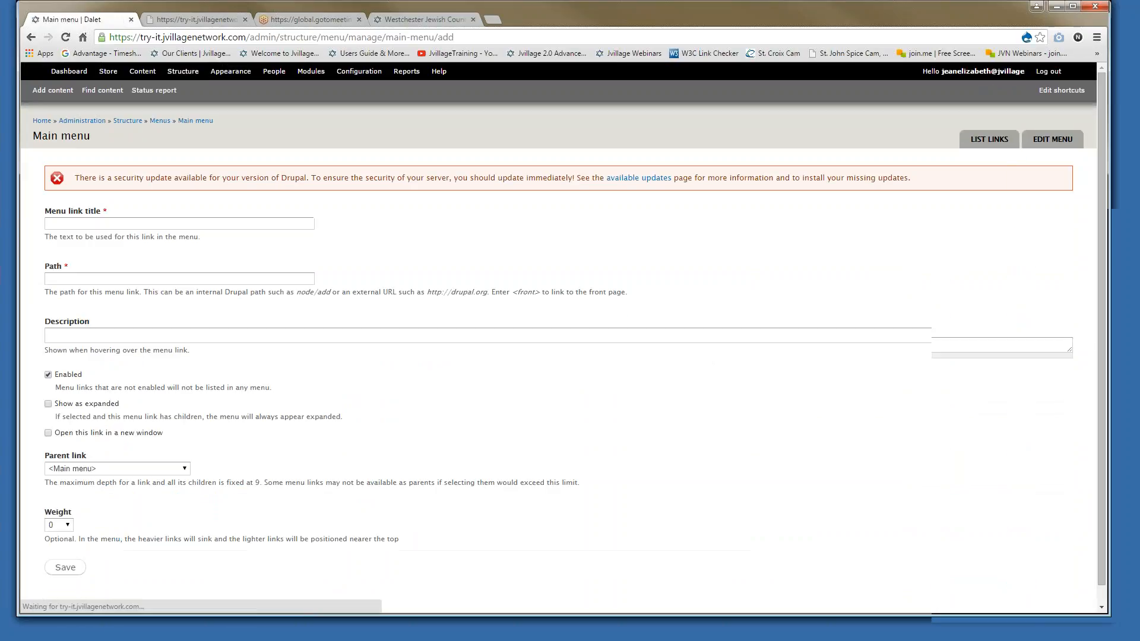
left_click(95, 233)
type("Si")
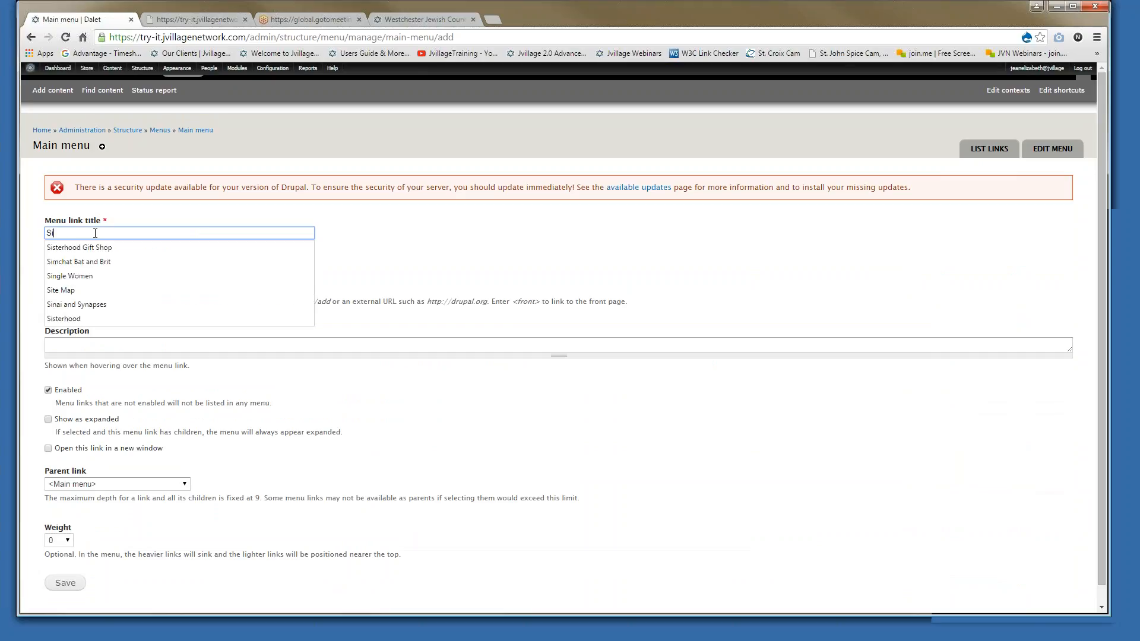
type("sterhood Board ")
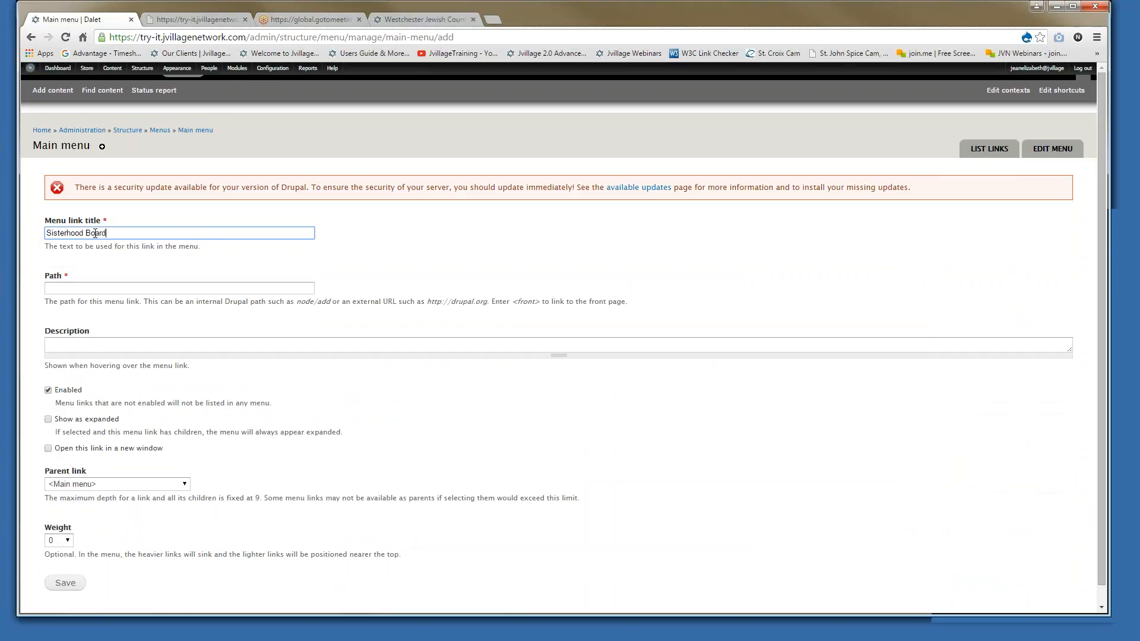
type("Meetings")
left_click(73, 288)
key("ctrl+v")
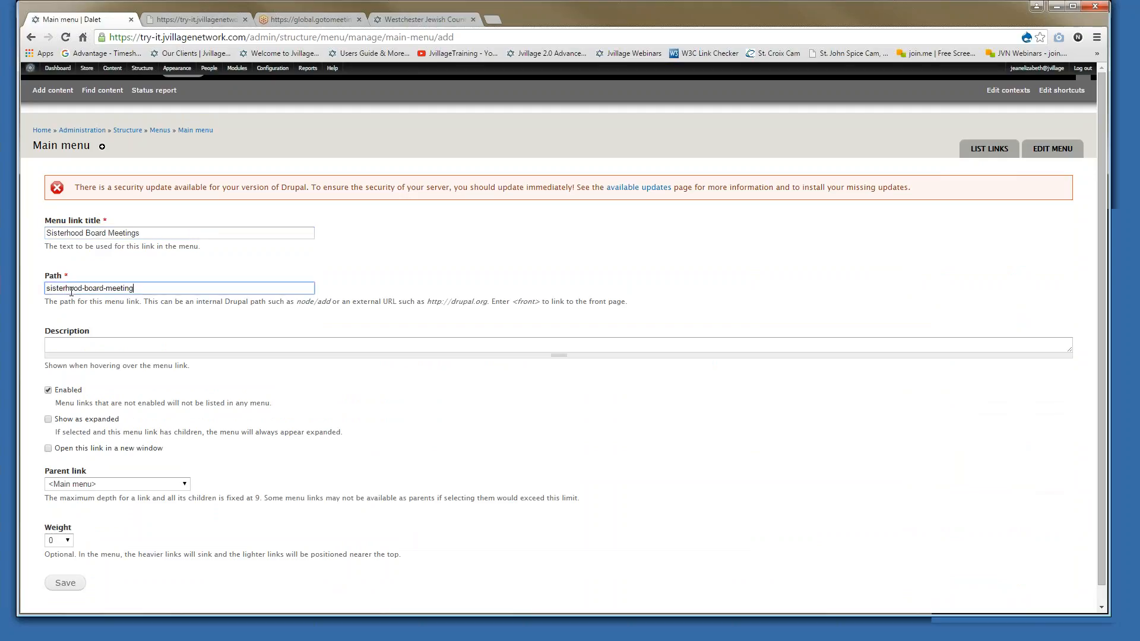
Set the new menu link's description to Sisterhood Board Meetings
left_click(102, 344)
type("Boa")
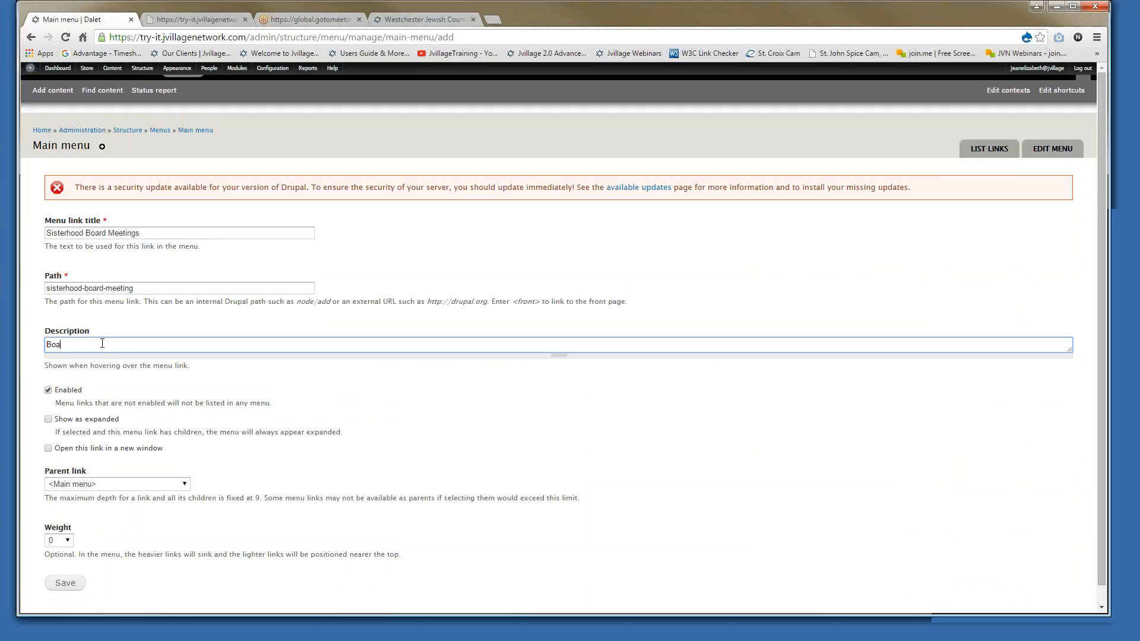
type("rd Meetings")
type("Sisterhood")
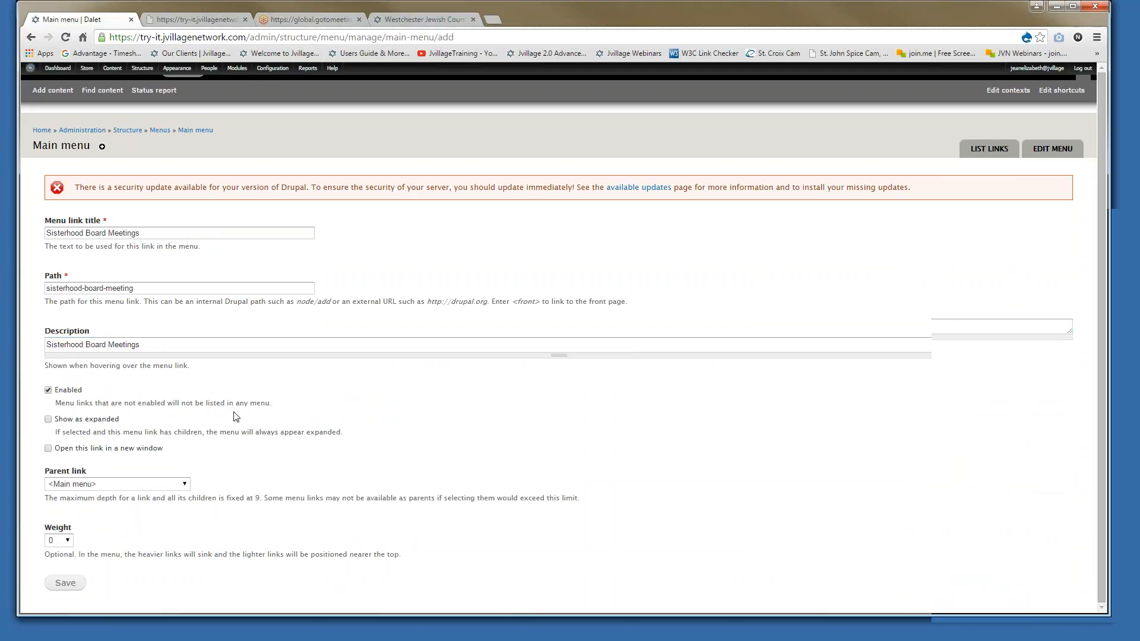
scroll(116, 446, "down", 1)
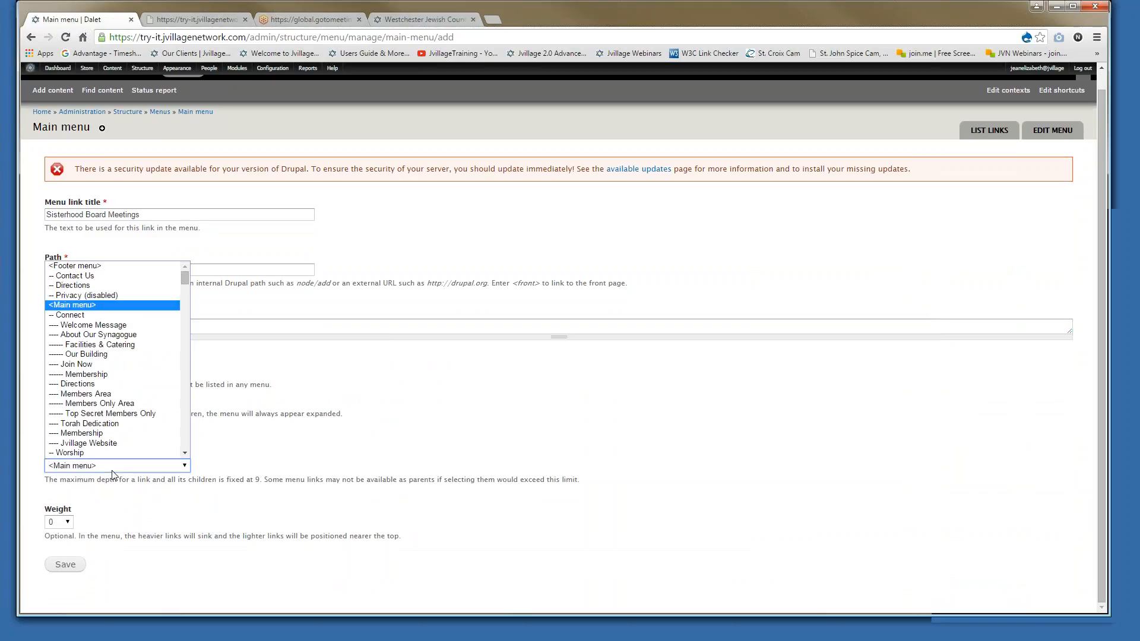
Set the new link's parent to Sisterhood under Participate and save the link
scroll(112, 386, "down", 6)
scroll(112, 410, "down", 4)
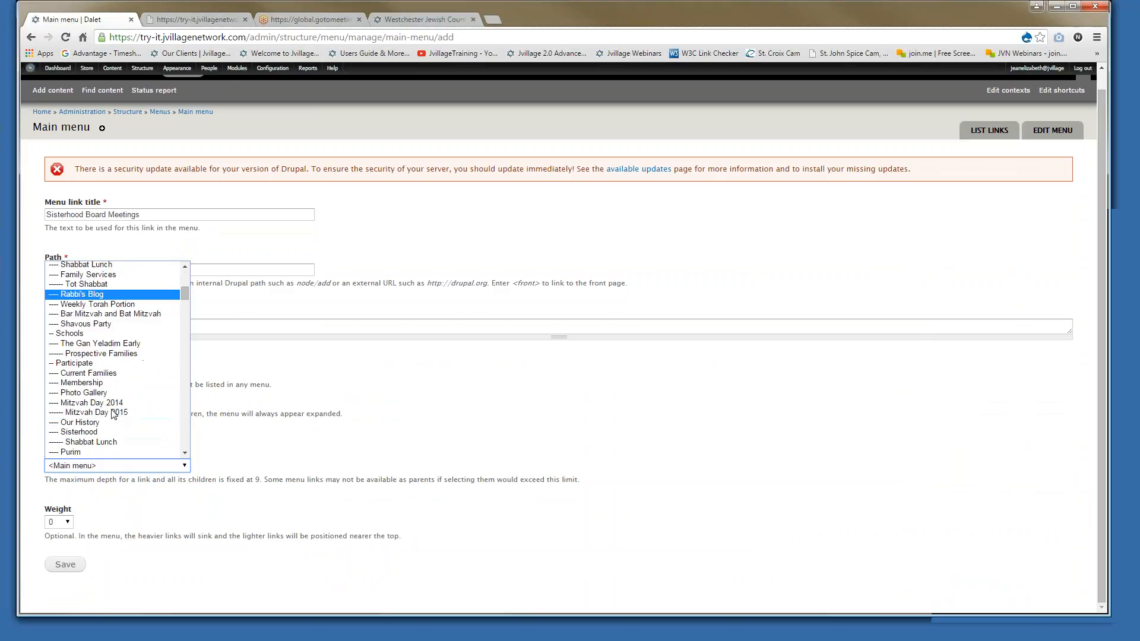
scroll(98, 356, "up", 4)
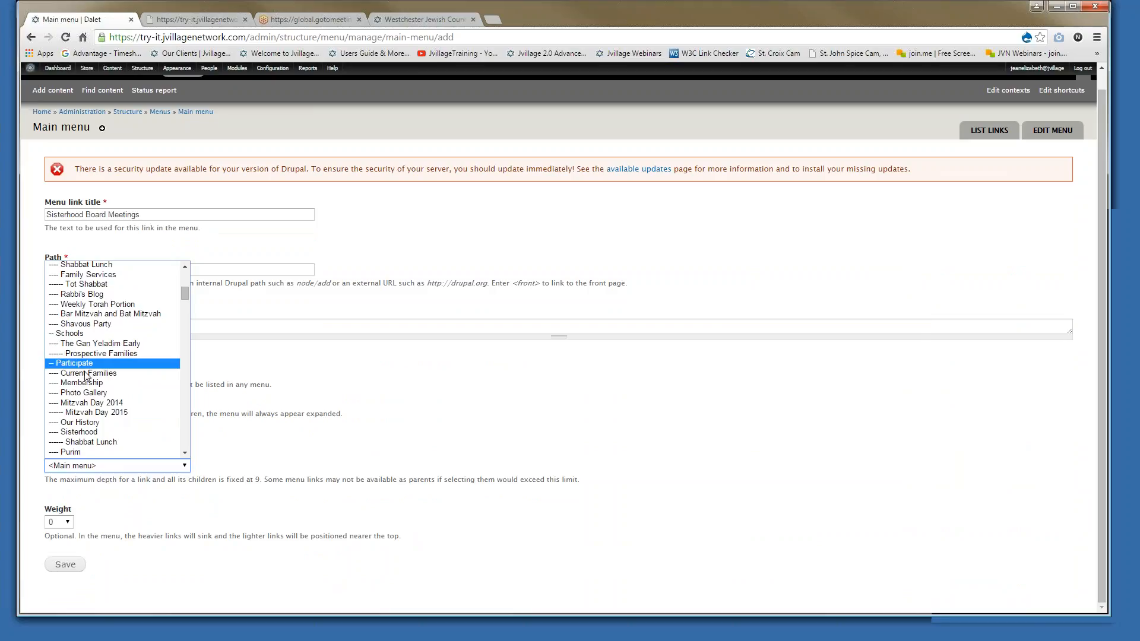
left_click(84, 432)
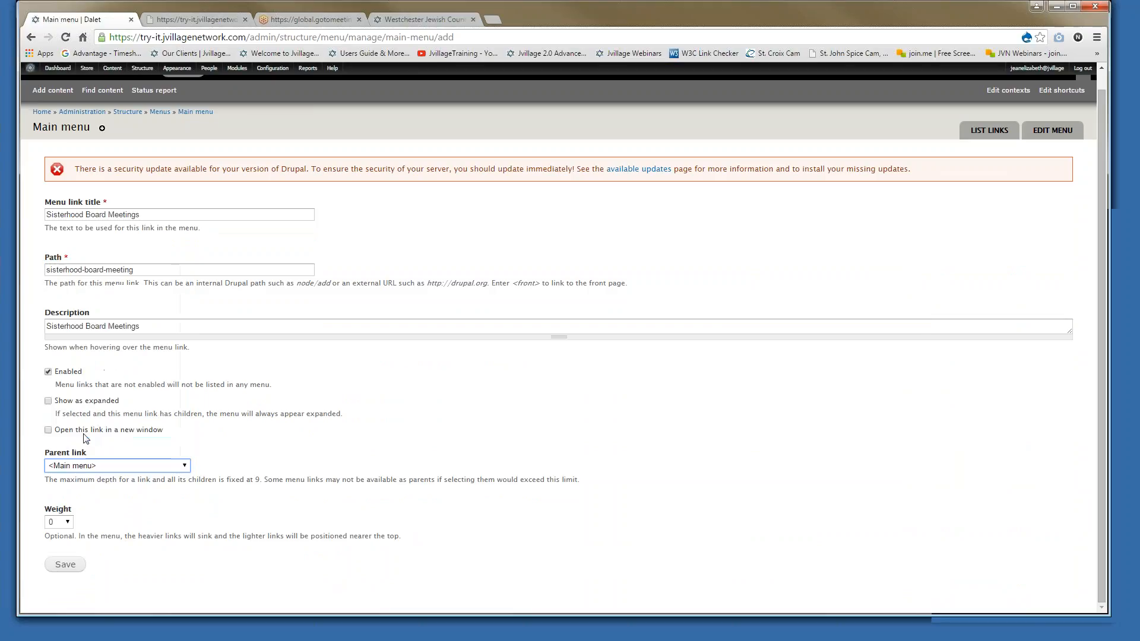
left_click(66, 565)
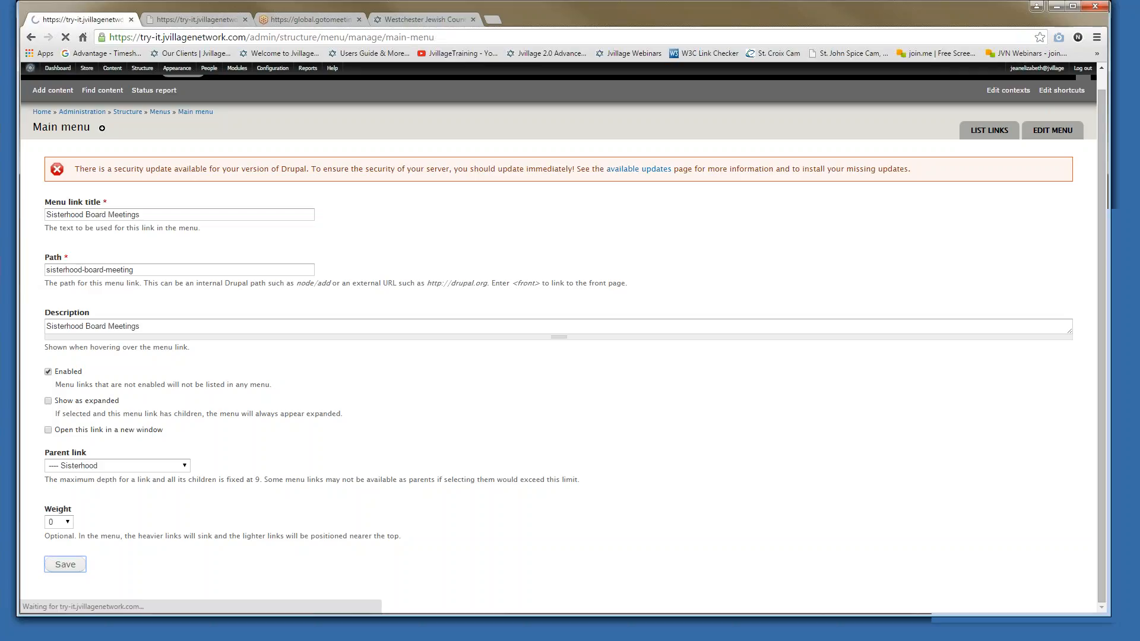
Move Sisterhood Board Meetings above Shabbat Lunch under Sisterhood in the Main menu and save the configuration
scroll(172, 538, "down", 9)
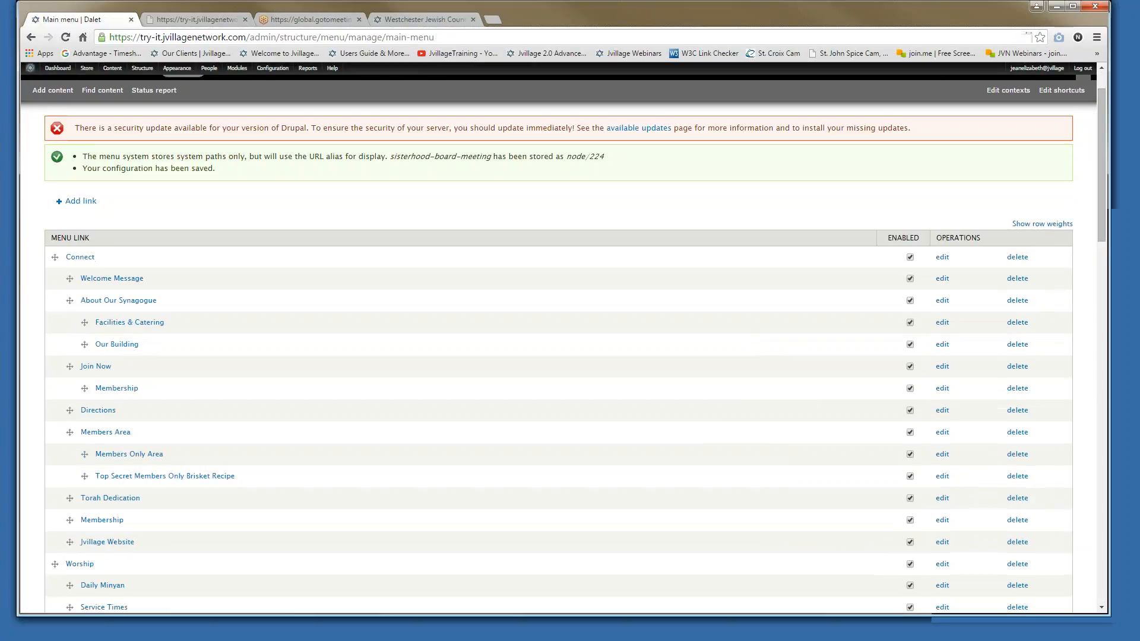
scroll(85, 436, "down", 3)
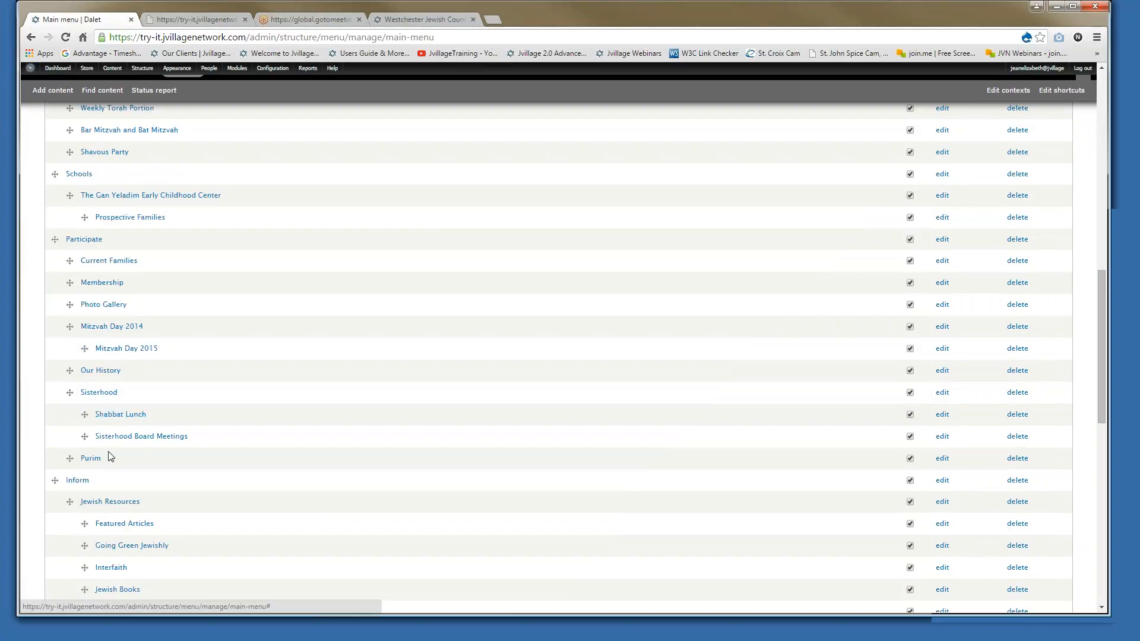
left_click_drag(84, 437, 84, 415)
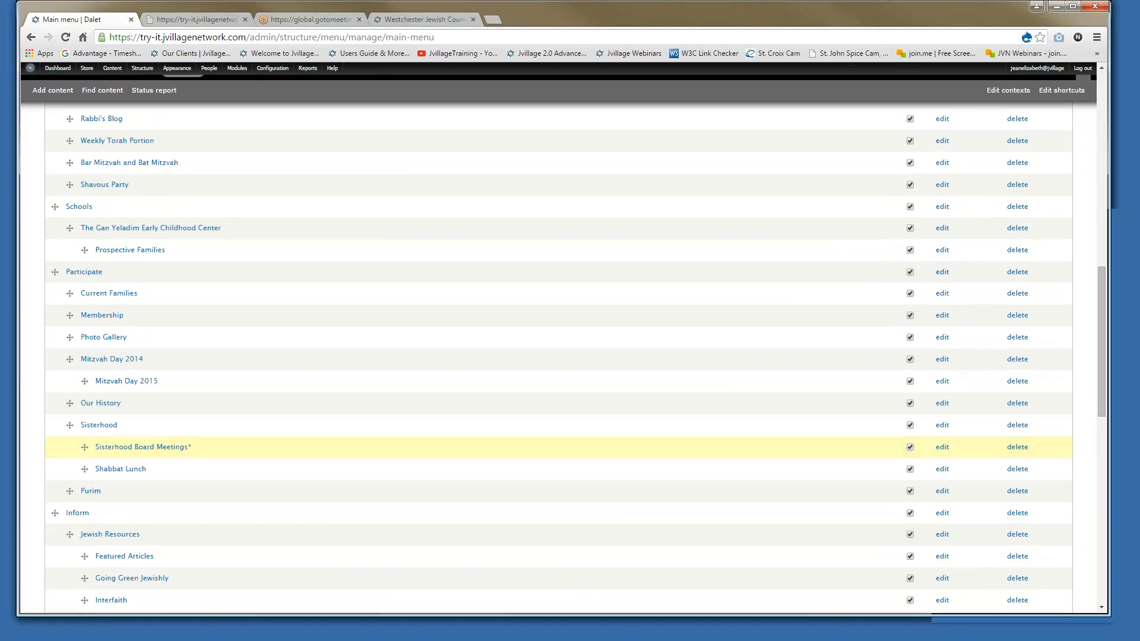
scroll(209, 477, "down", 15)
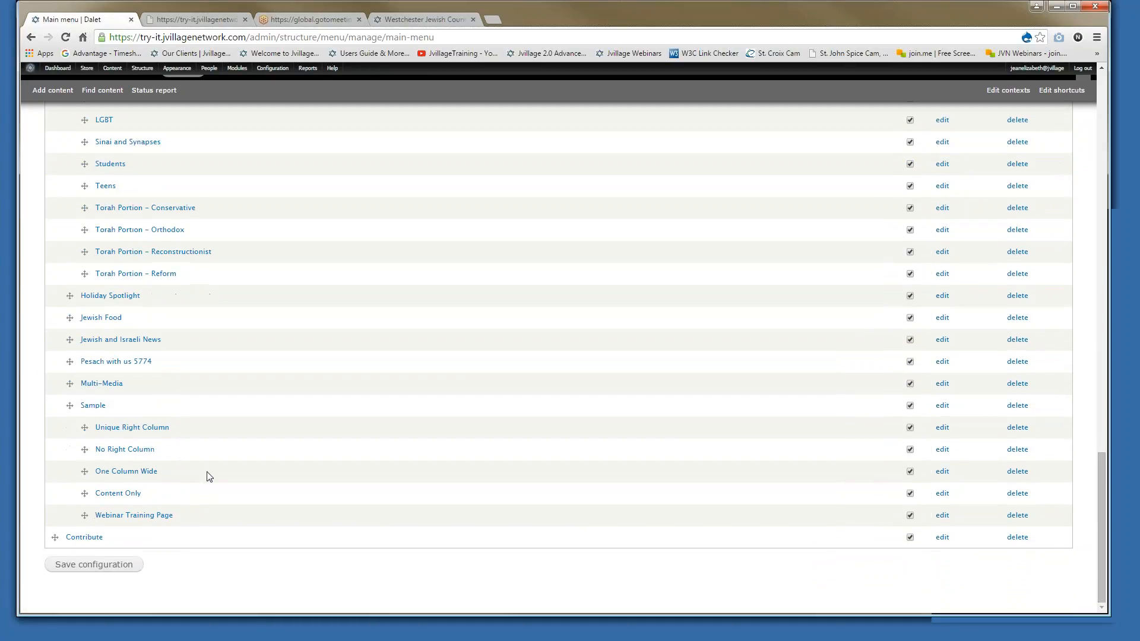
left_click(105, 565)
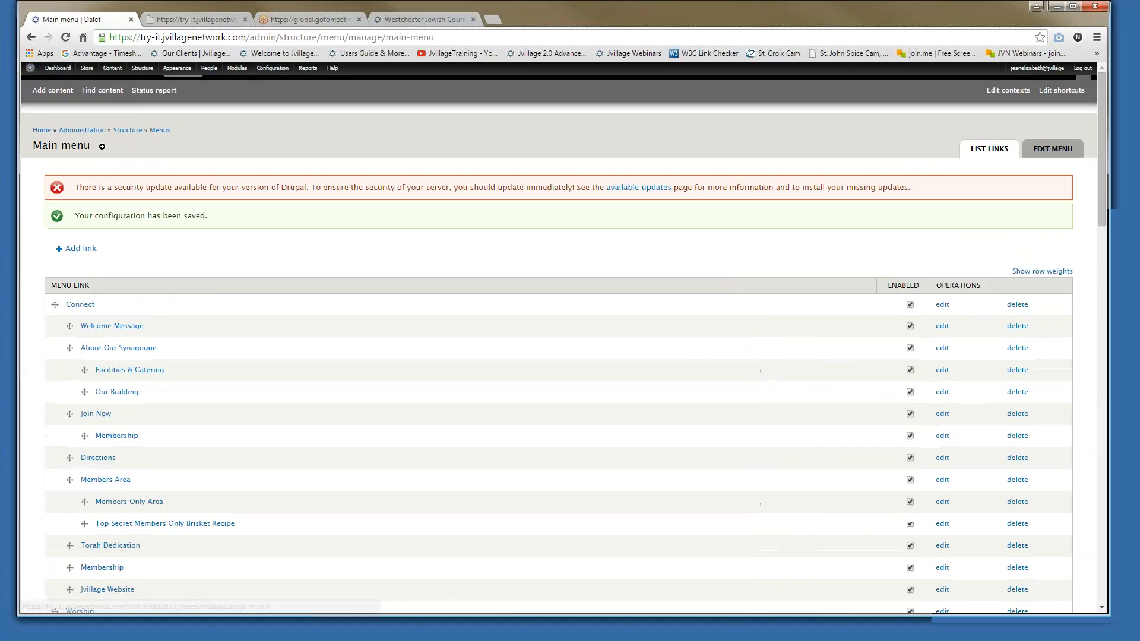
Open Sisterhood Board Meetings from the home page's Participate menu under Sisterhood and look through the event's dates
left_click(30, 68)
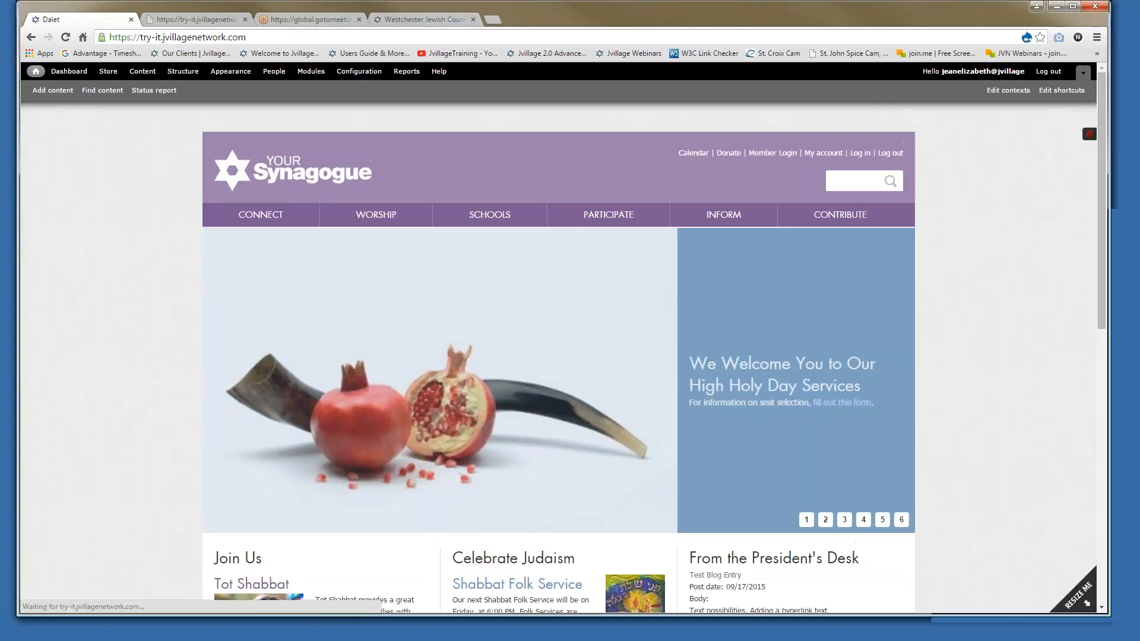
mouse_move(602, 217)
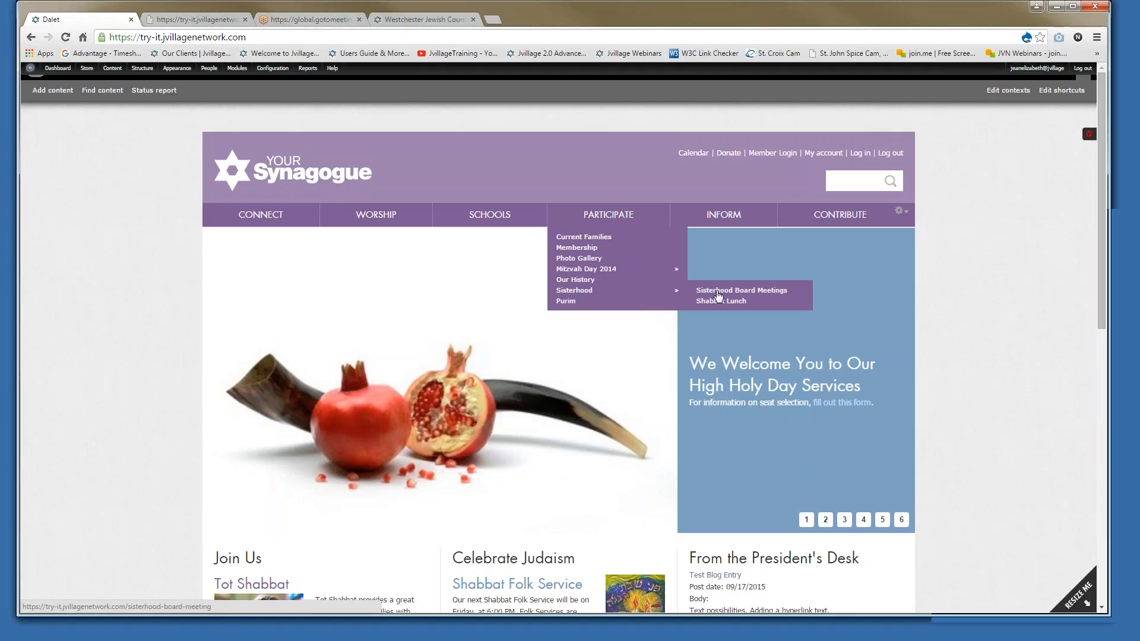
left_click(719, 301)
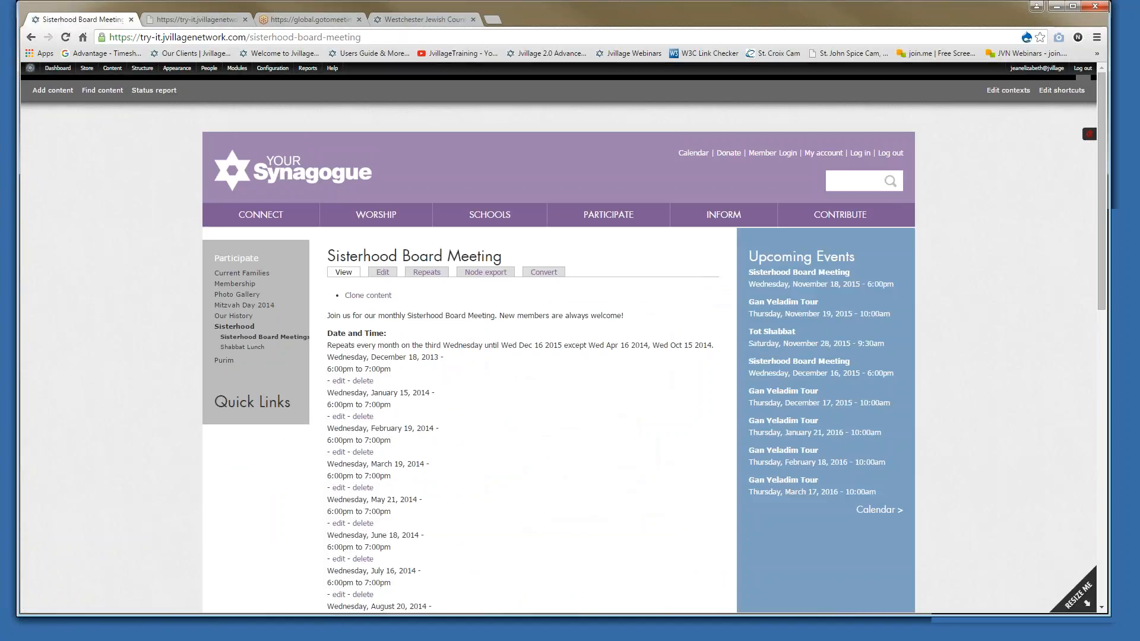
scroll(501, 473, "down", 2)
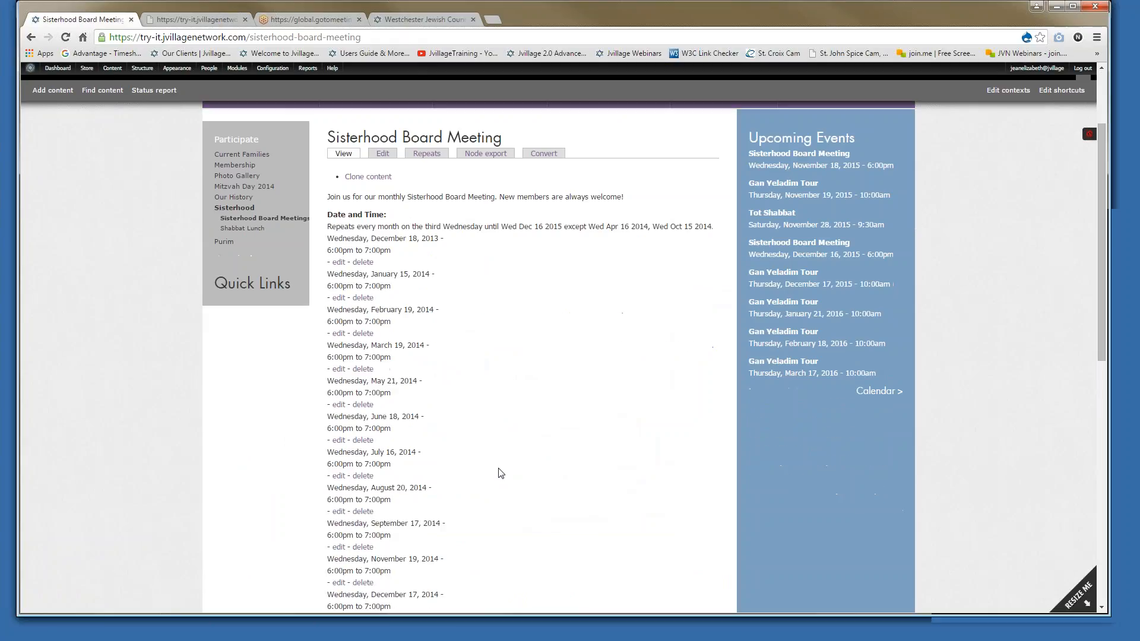
scroll(500, 473, "down", 3)
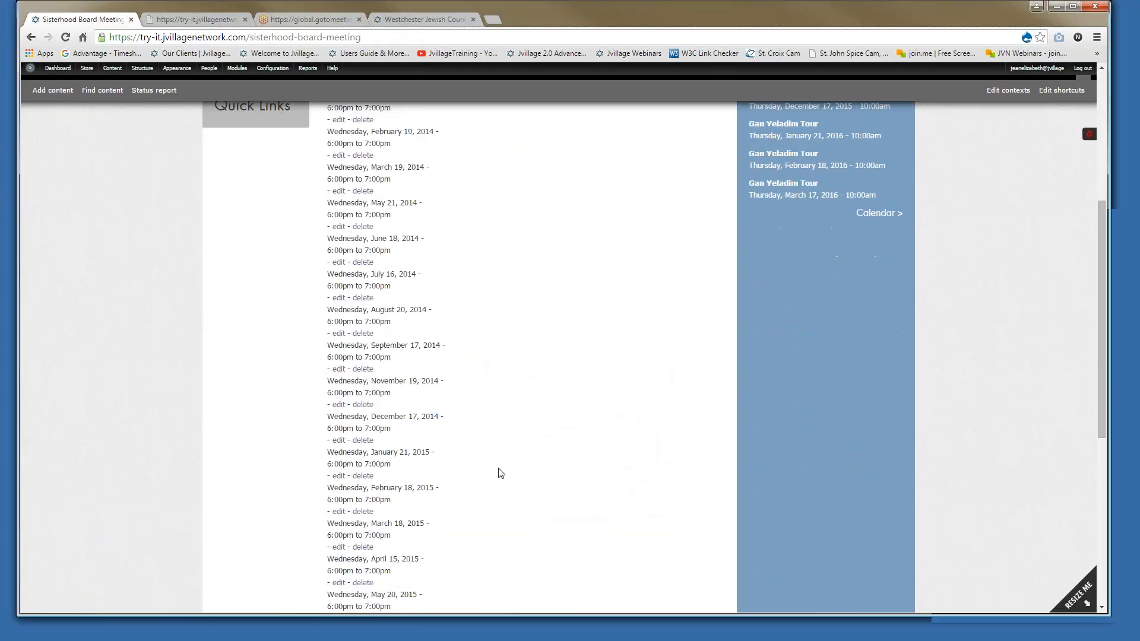
scroll(500, 472, "up", 5)
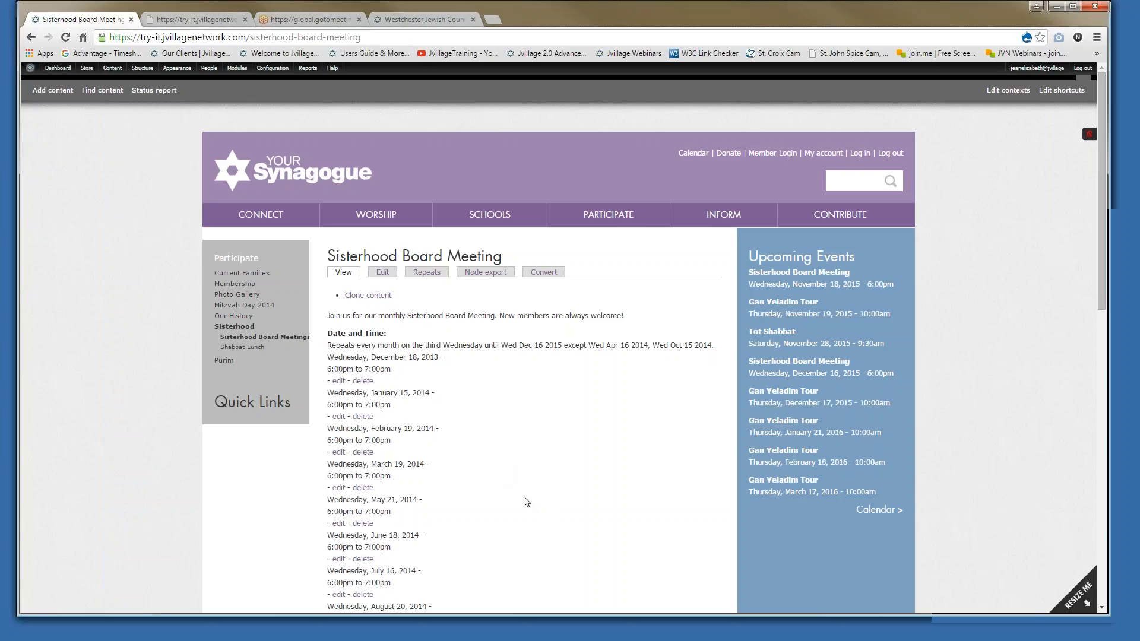
Return to the home page and open all posts of the From the President's Desk blog
left_click(293, 171)
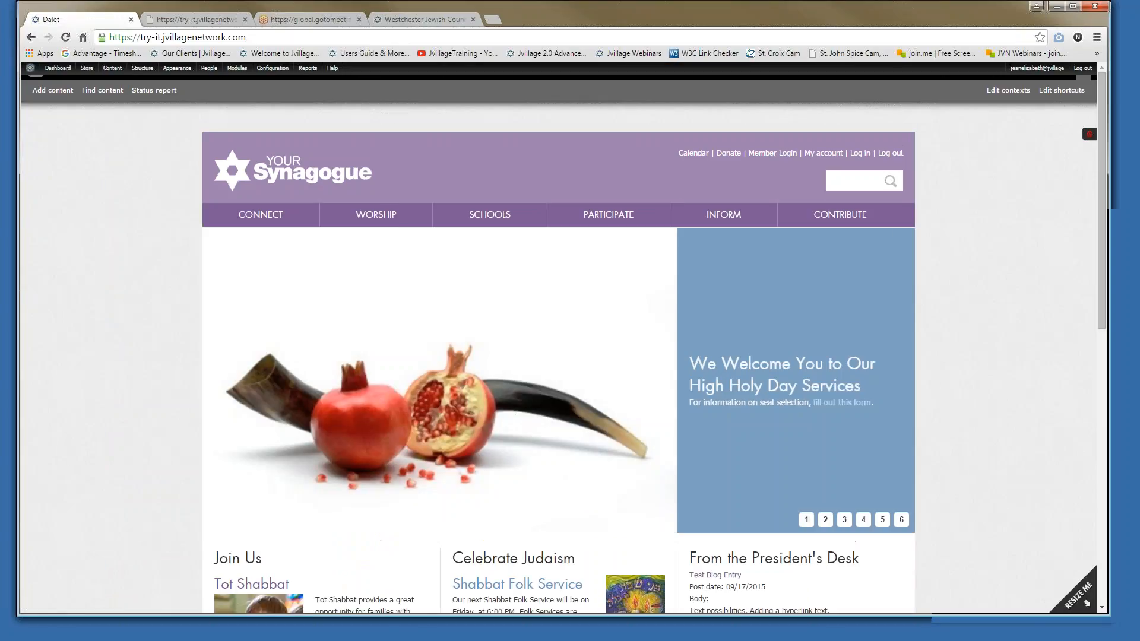
scroll(580, 521, "down", 1)
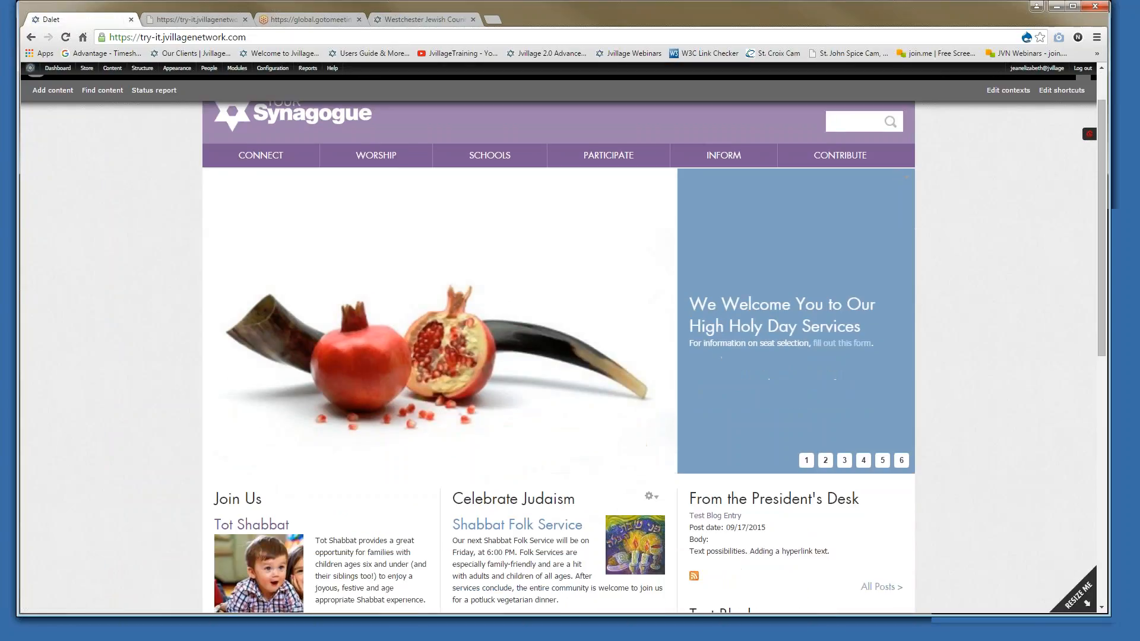
scroll(592, 453, "down", 2)
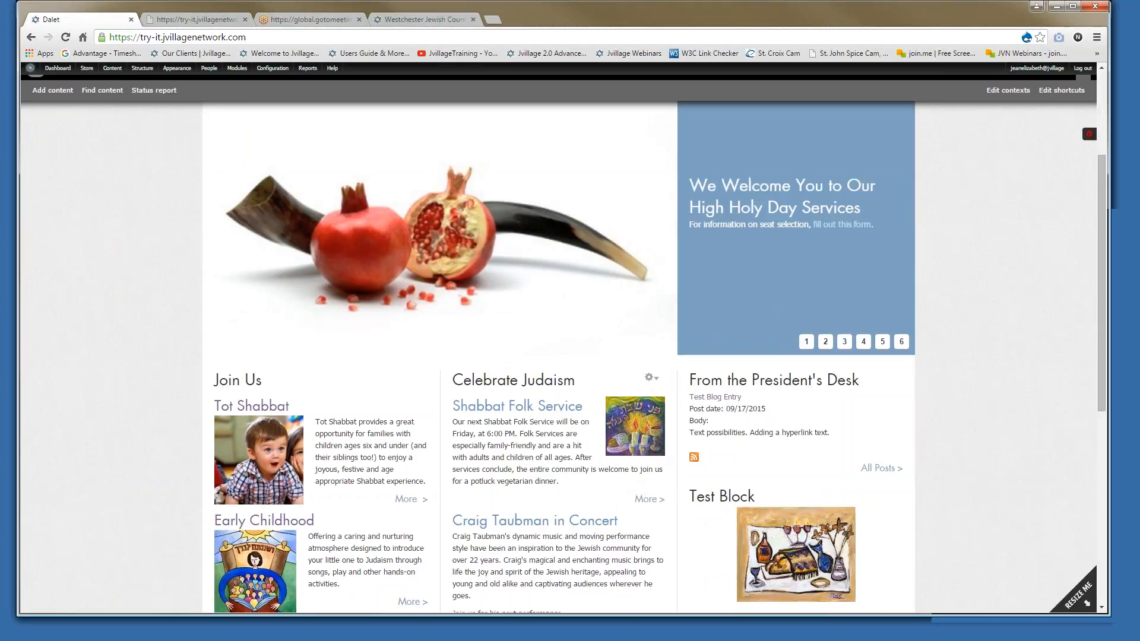
scroll(593, 452, "down", 1)
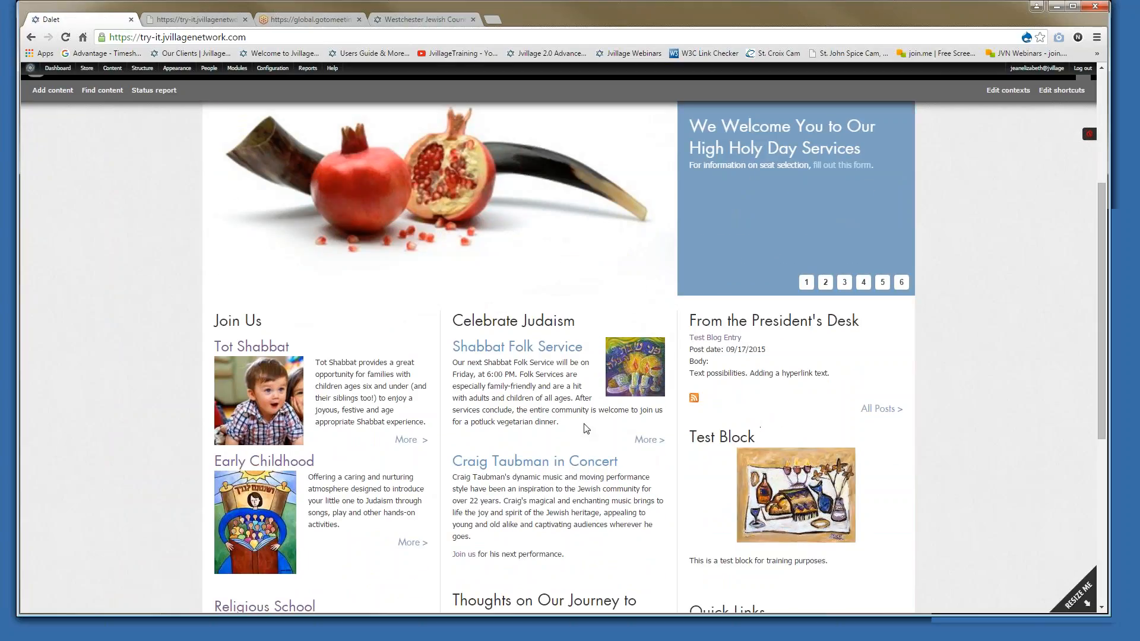
scroll(575, 434, "up", 2)
scroll(571, 427, "up", 2)
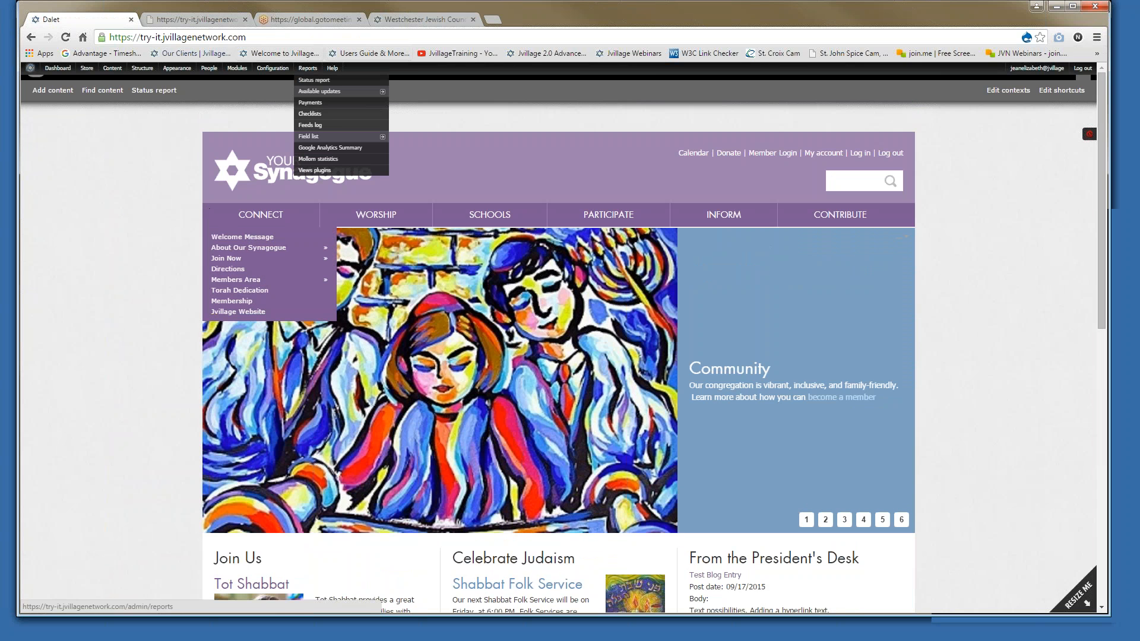
scroll(816, 543, "down", 5)
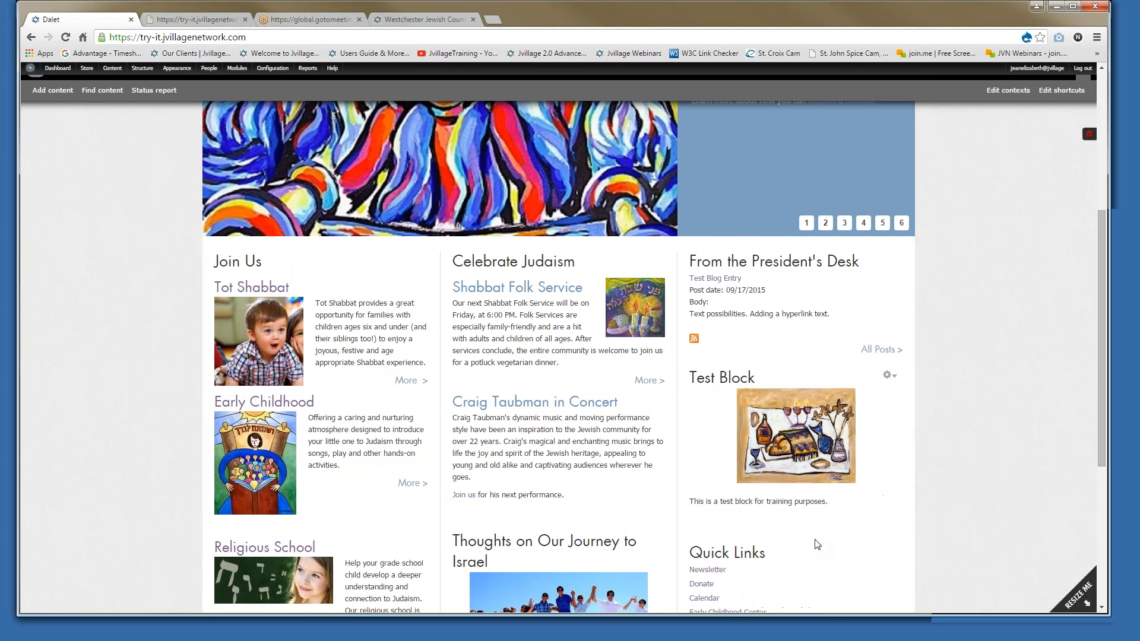
left_click(869, 352)
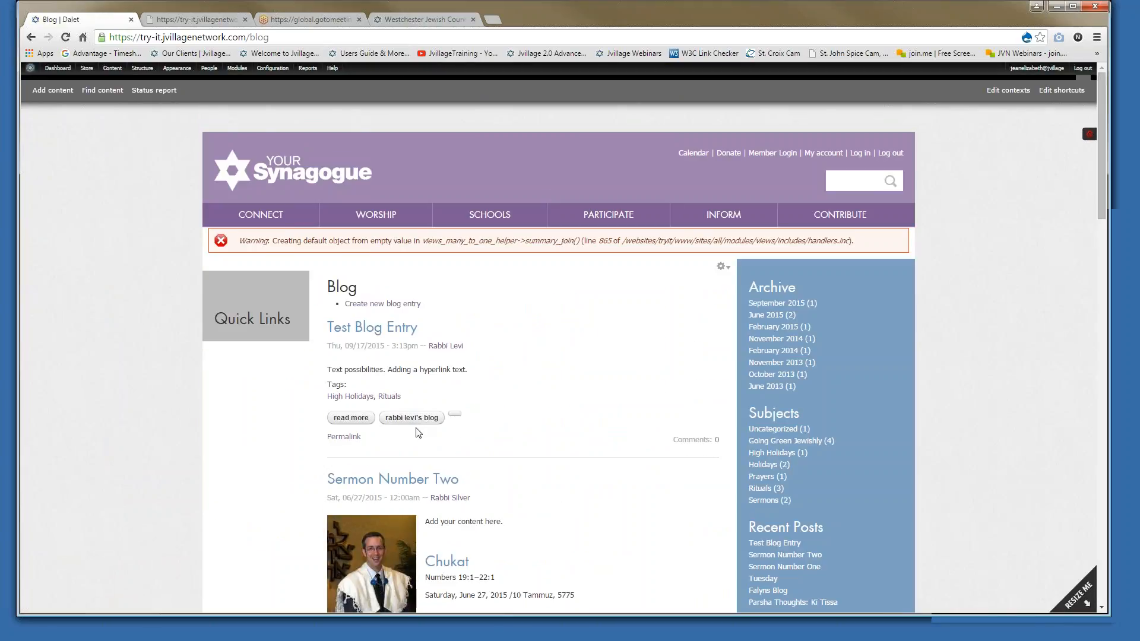
Open the Test Blog Entry post and copy its path, blog/test-entry
scroll(417, 433, "down", 2)
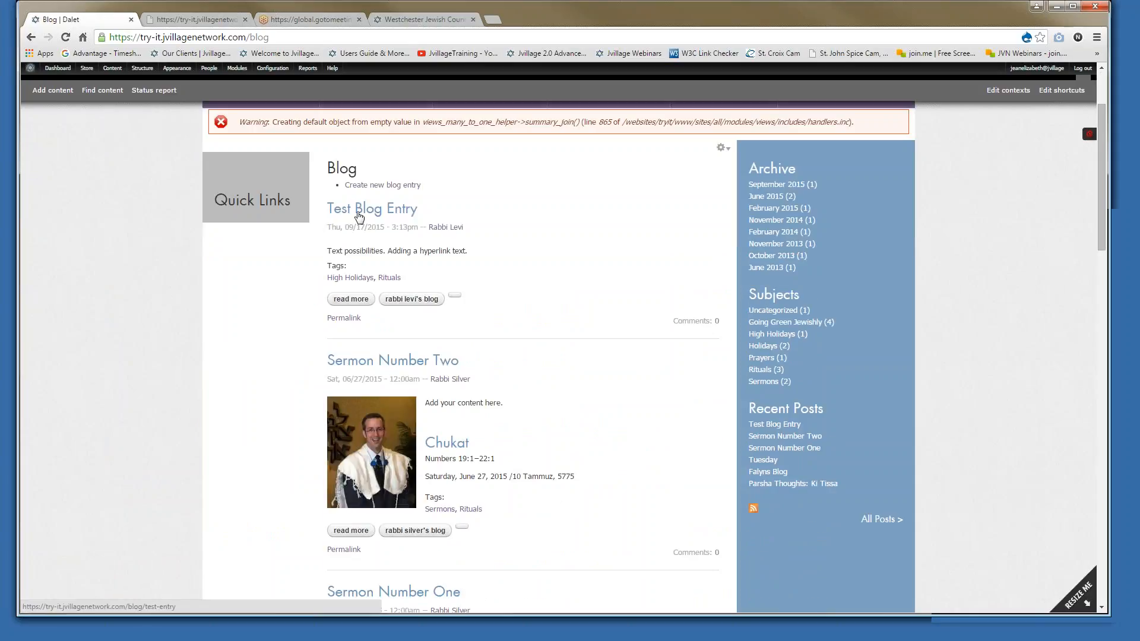
left_click(360, 214)
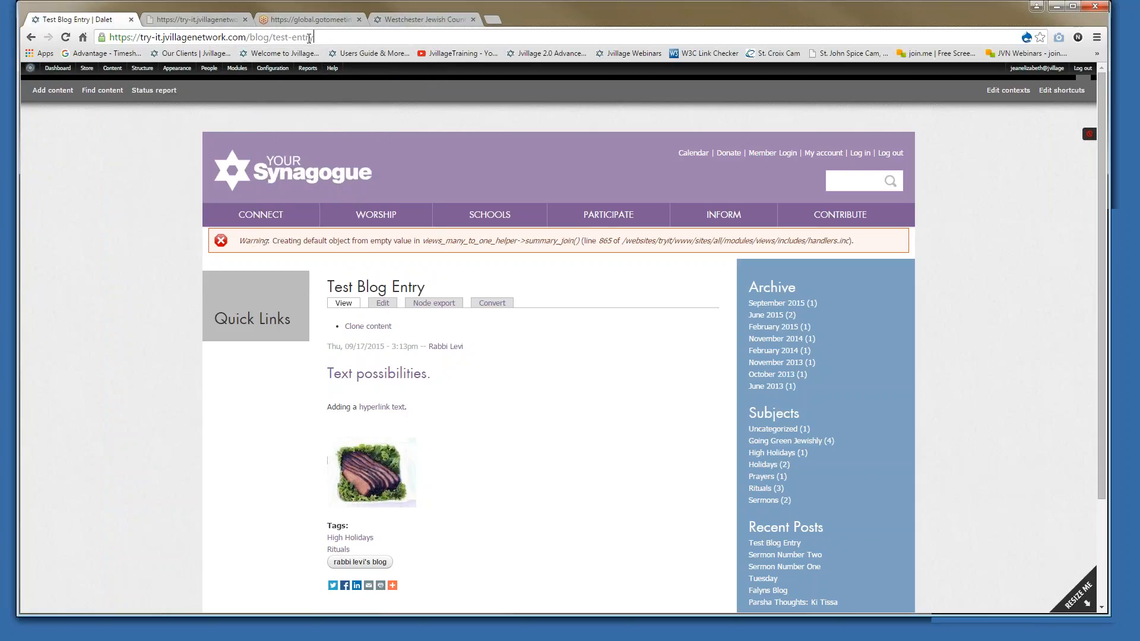
left_click_drag(309, 38, 251, 40)
key("ctrl+c")
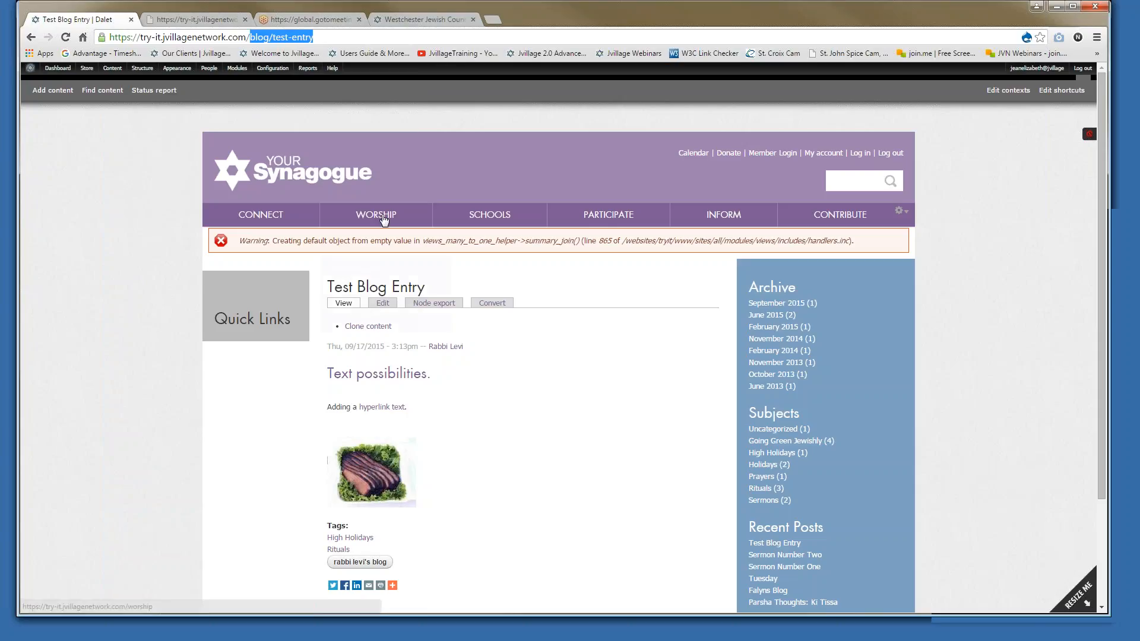
Open the Main menu's list of links and examine the items under Worship, including Rabbi's Blog
mouse_move(120, 75)
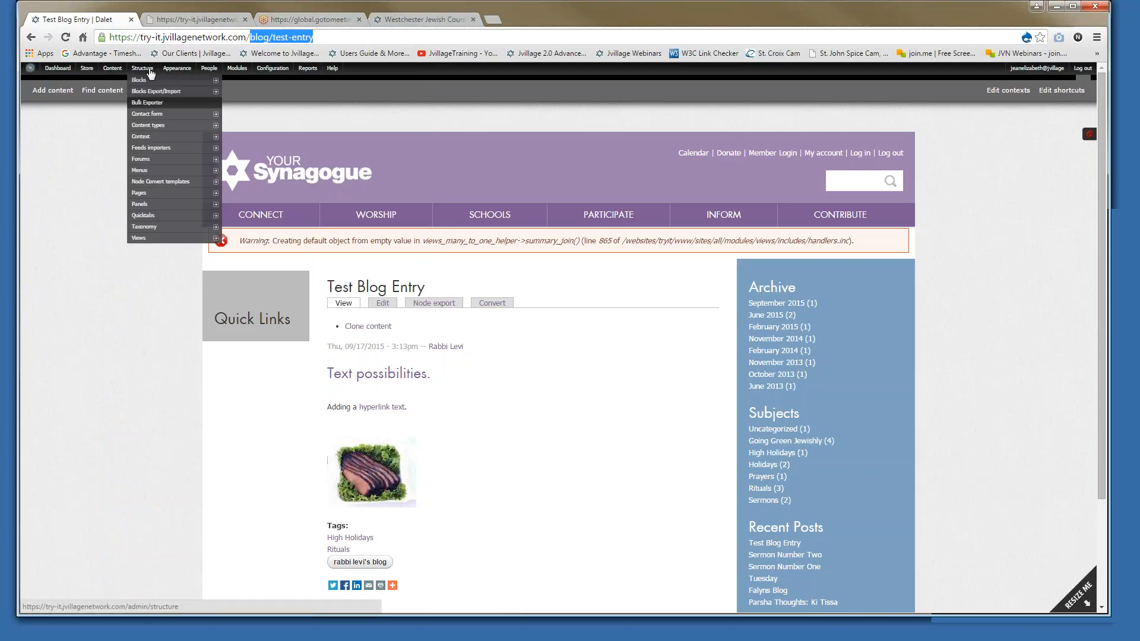
mouse_move(144, 172)
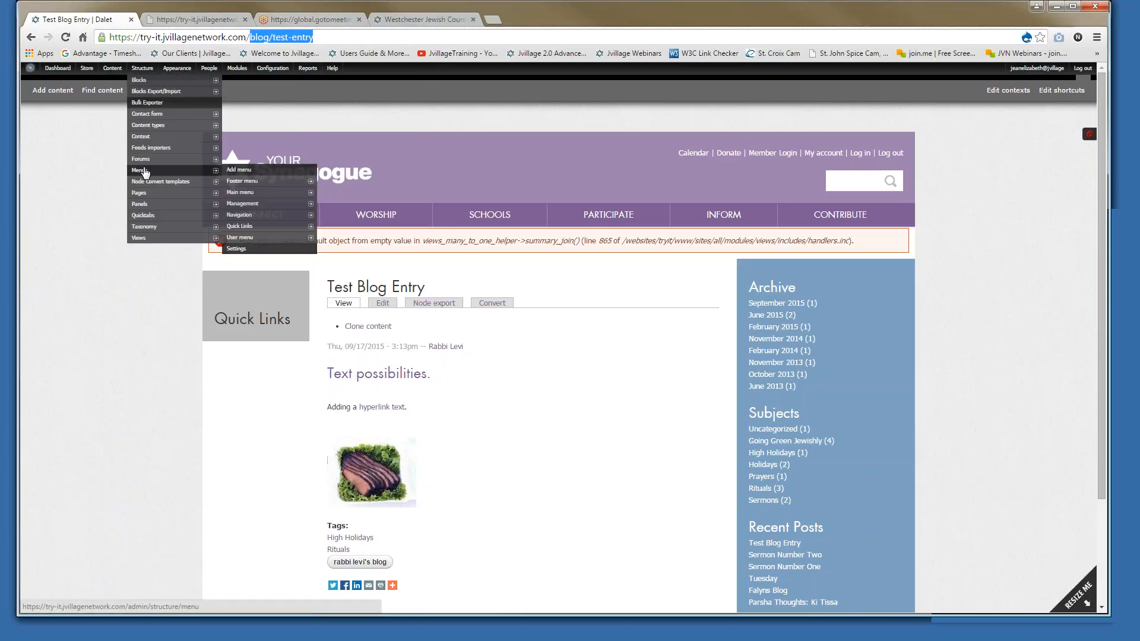
left_click(241, 192)
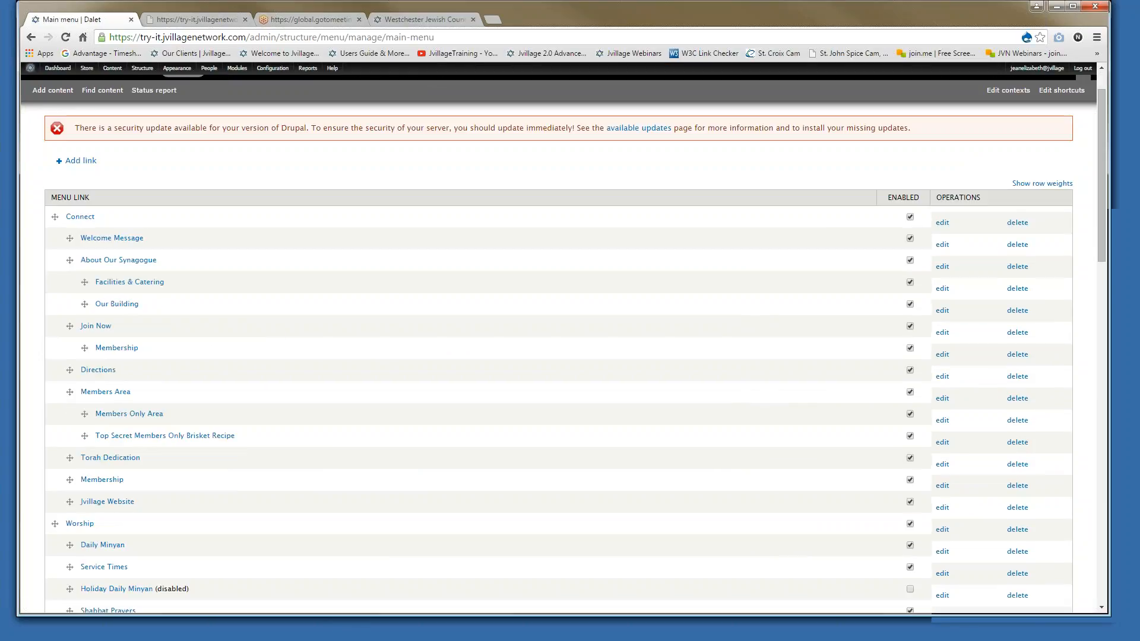
scroll(558, 356, "down", 2)
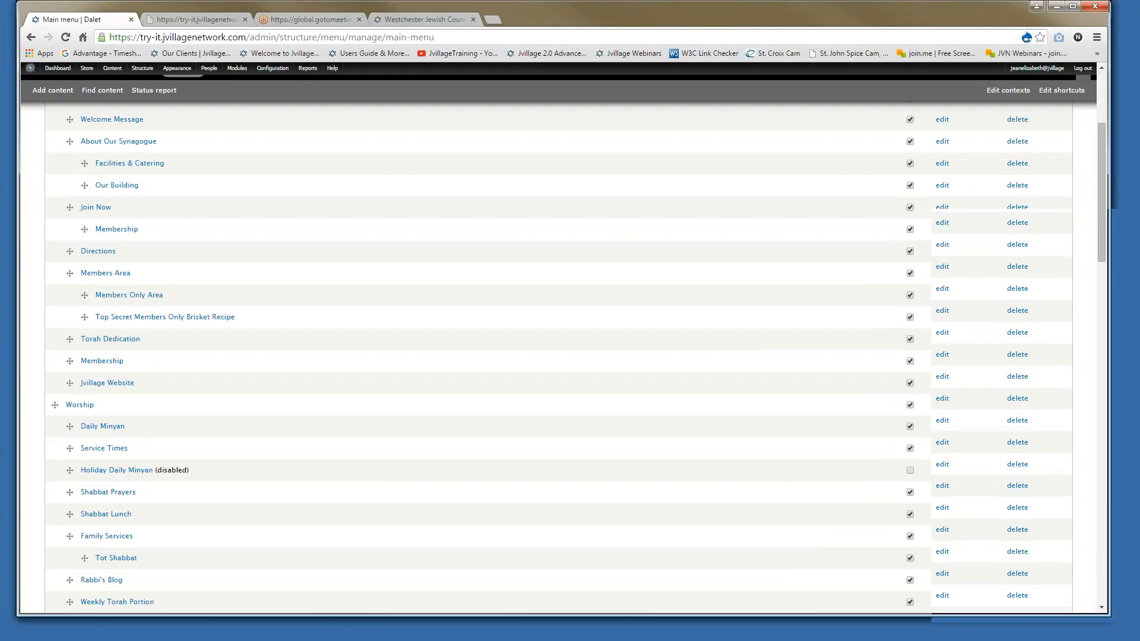
scroll(558, 356, "up", 1)
scroll(558, 357, "down", 2)
scroll(558, 356, "down", 1)
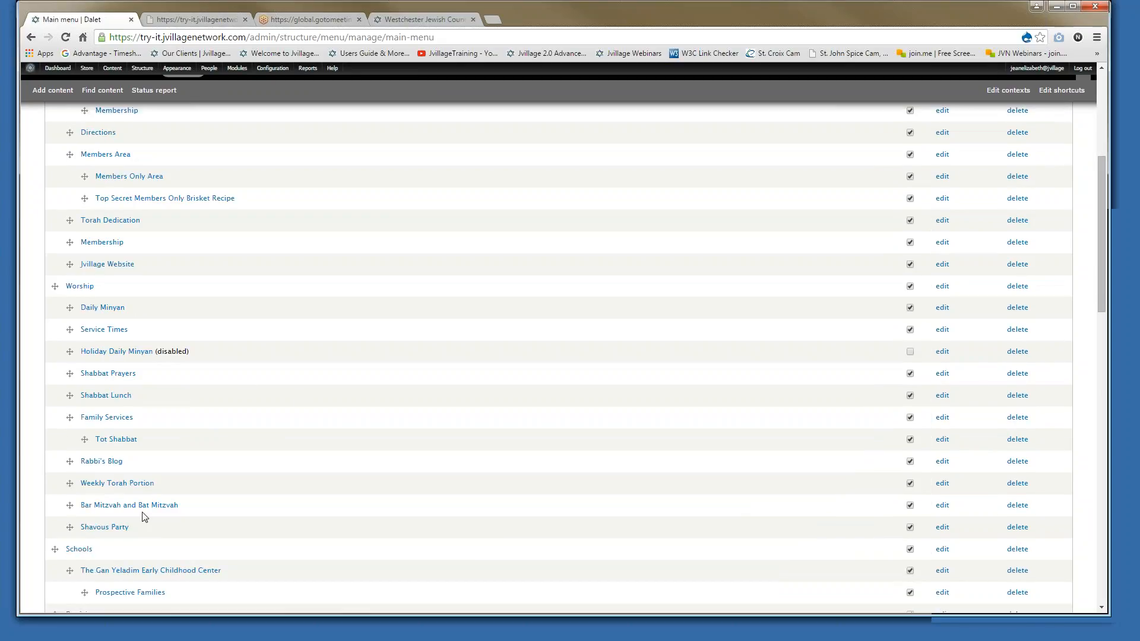
scroll(247, 449, "down", 1)
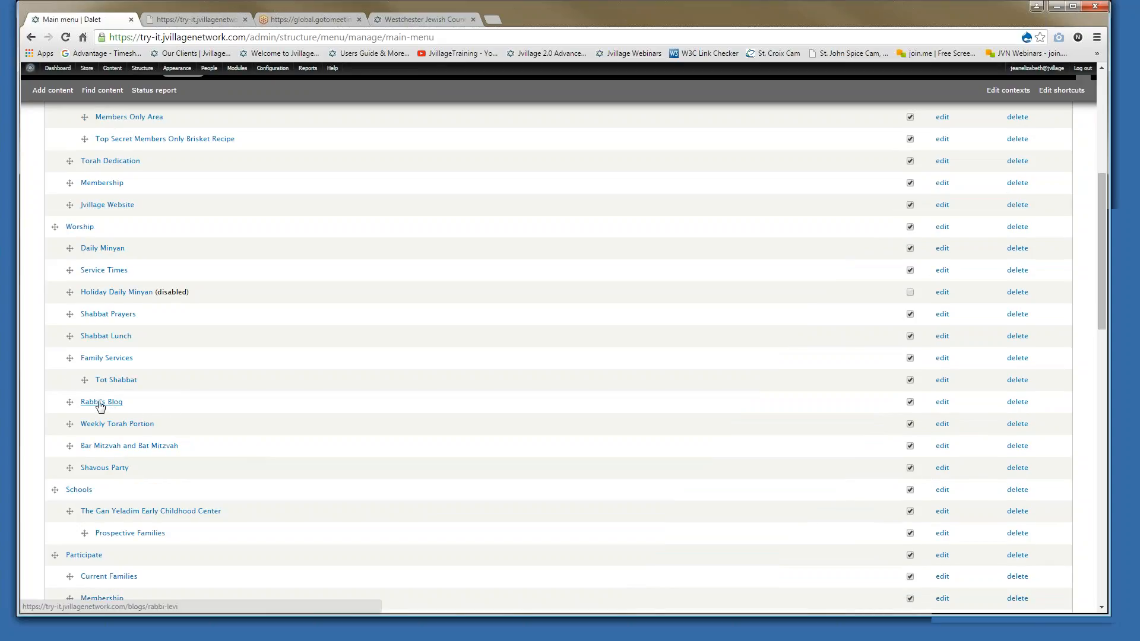
scroll(199, 415, "up", 6)
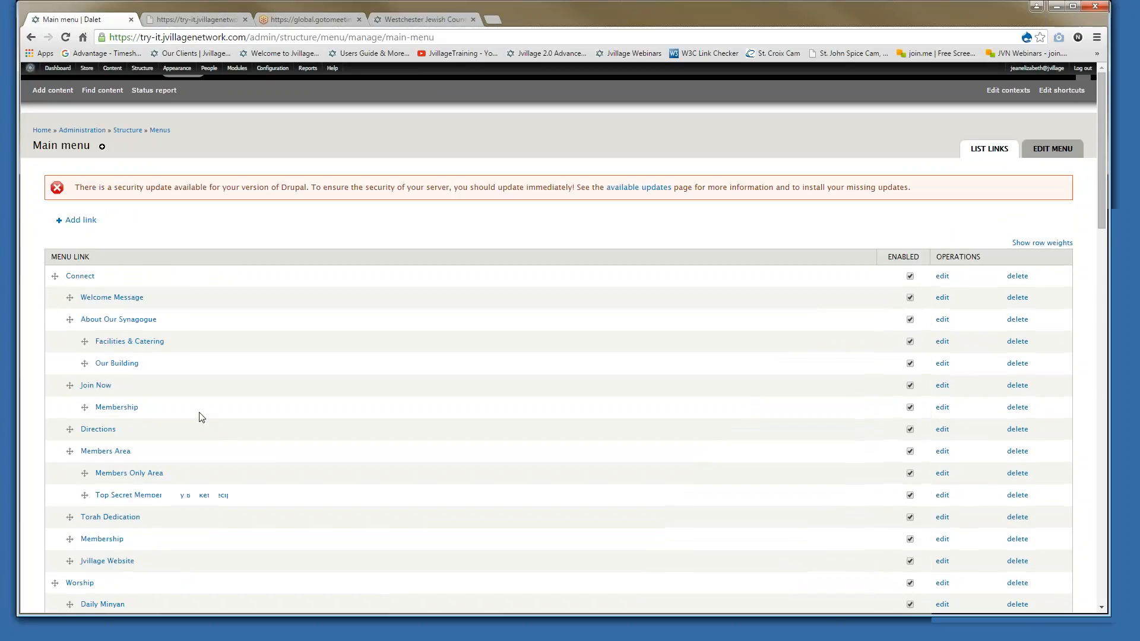
Add a new Main menu link titled Rabbi HHD Sermon with the copied path blog/test-entry
left_click(95, 221)
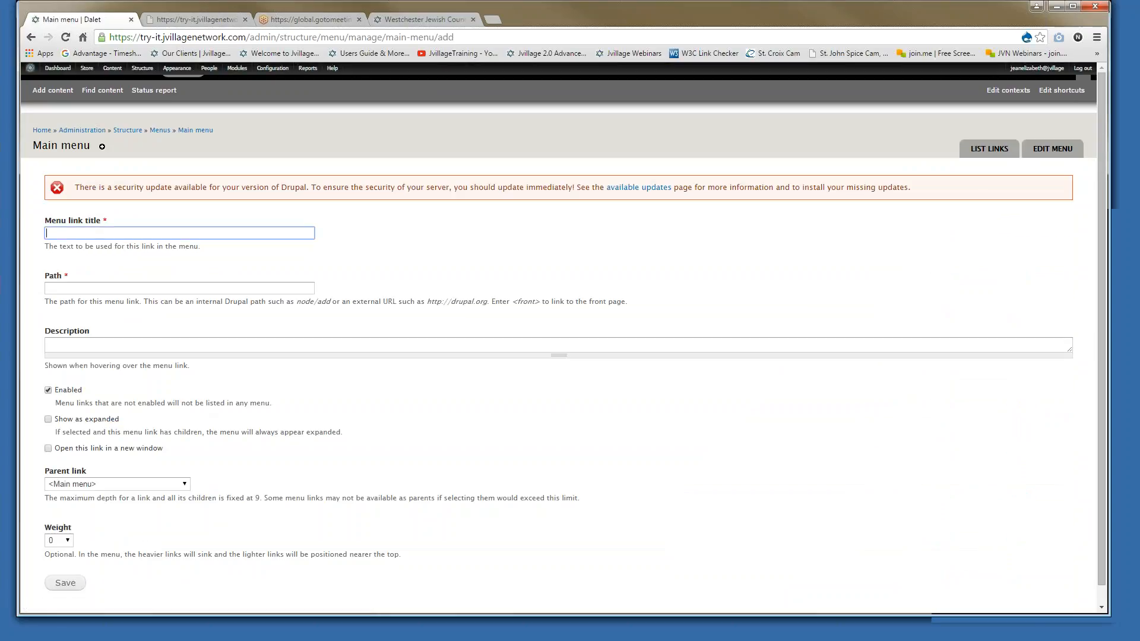
type("Rabbi ")
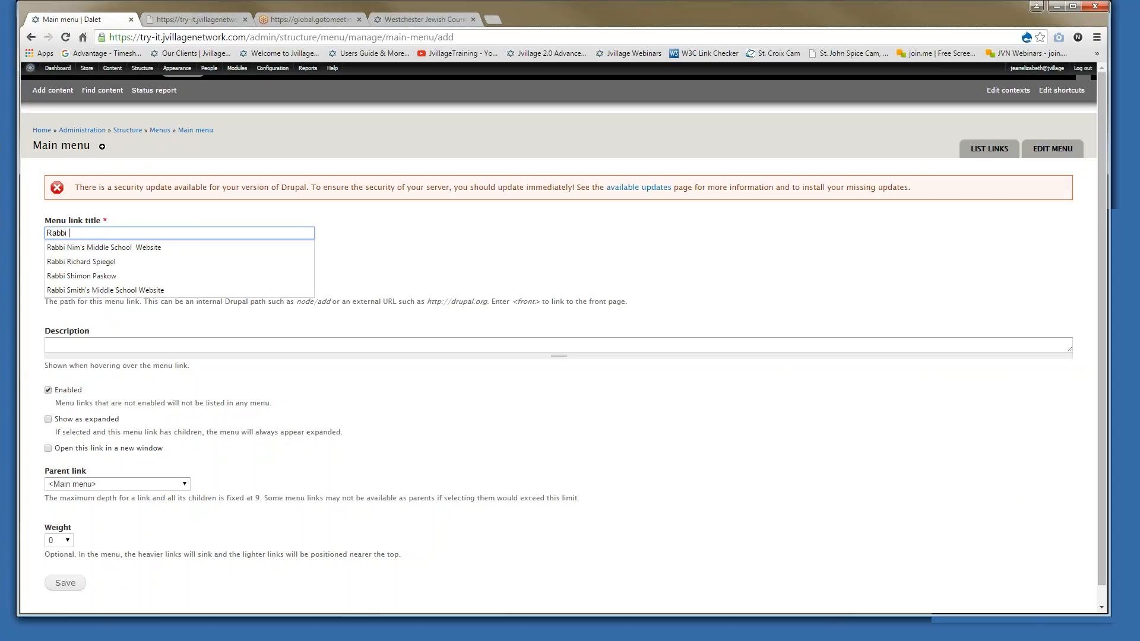
type("HHD Sermo")
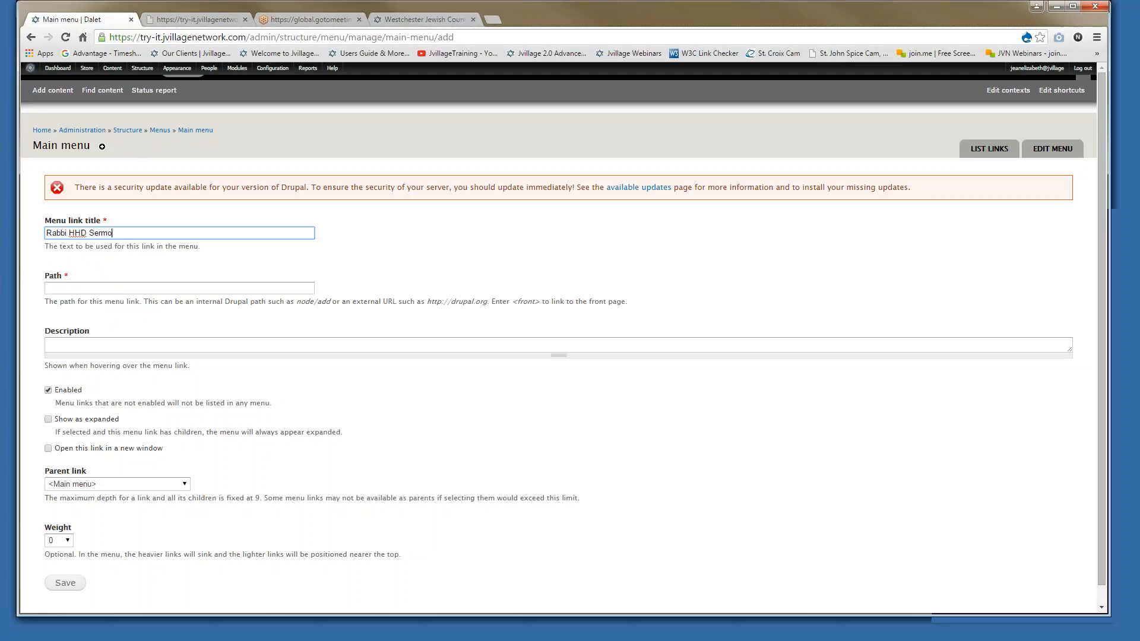
type("n")
key("Tab")
key("ctrl+v")
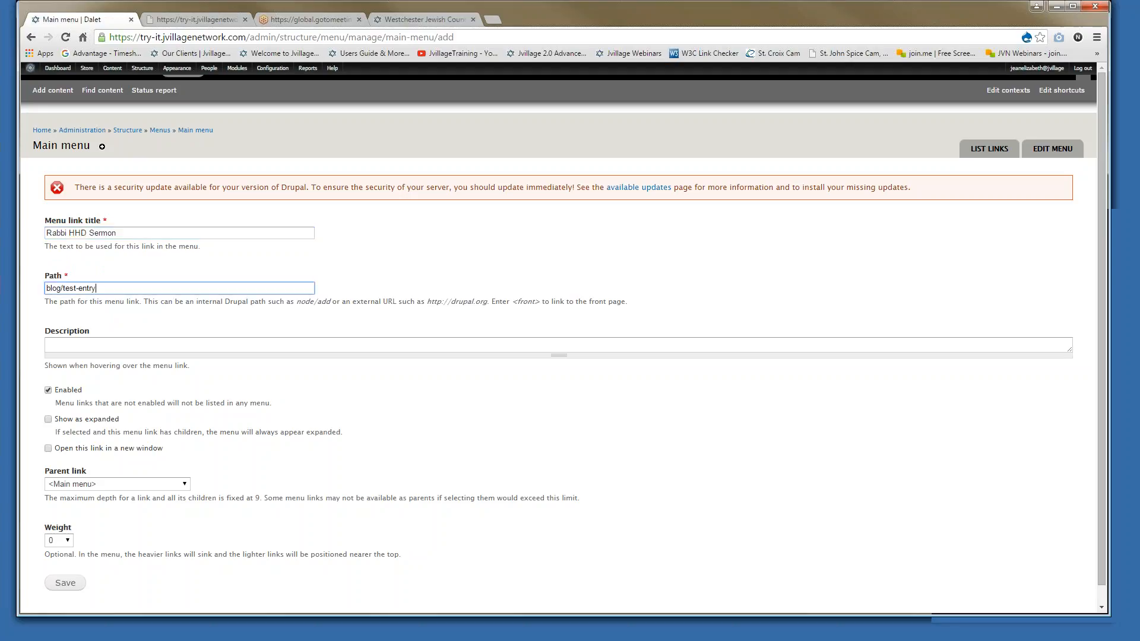
scroll(150, 332, "down", 1)
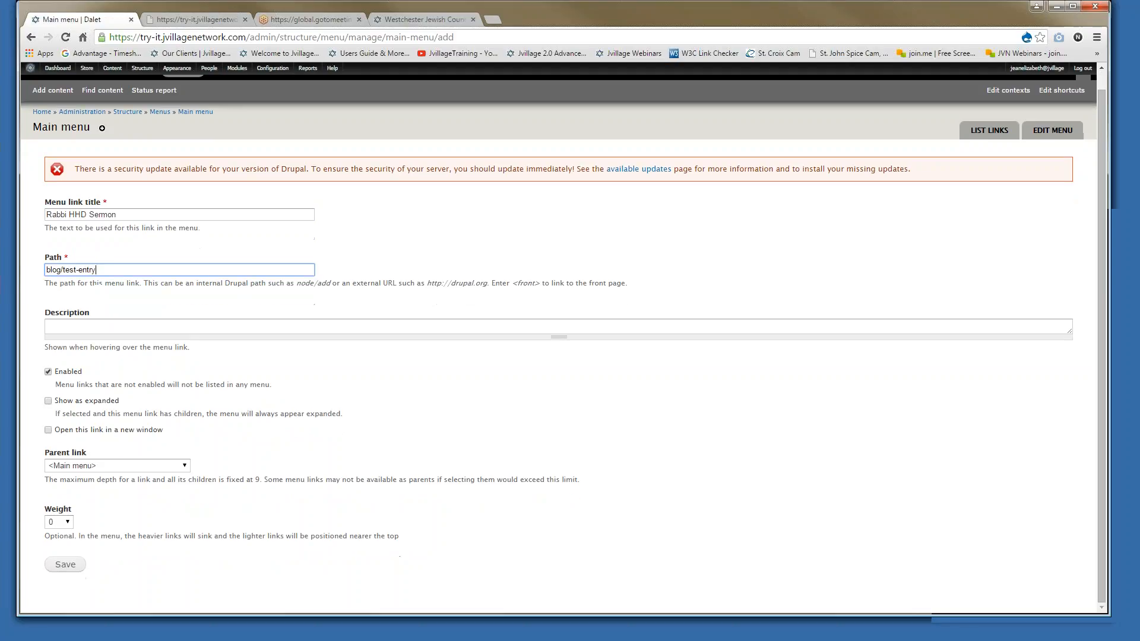
Describe the new link as Rabbi's HHD Sermon, set its parent link to Rabbi's Blog, and save it
left_click(144, 326)
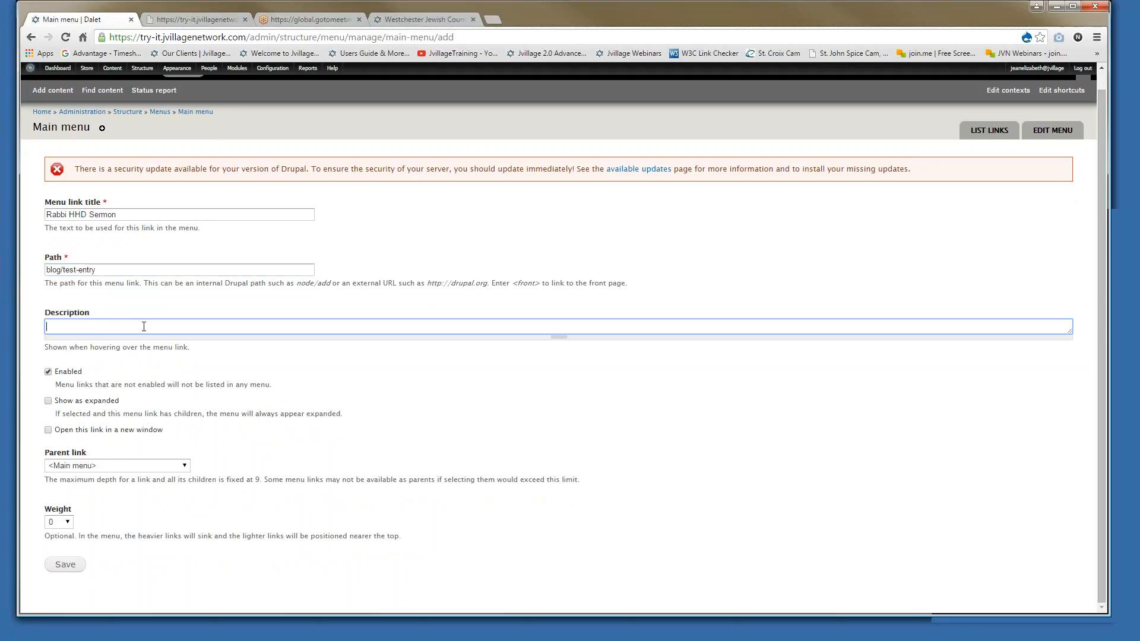
type("Rabbi's HHD Sermon")
left_click(110, 466)
scroll(123, 425, "up", 2)
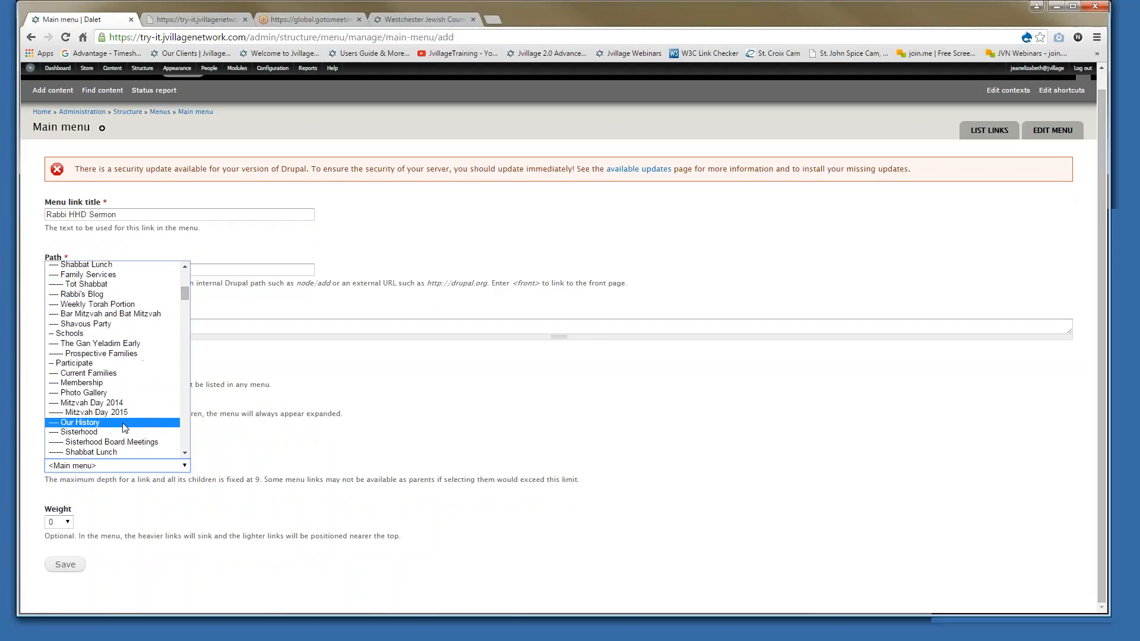
left_click(100, 295)
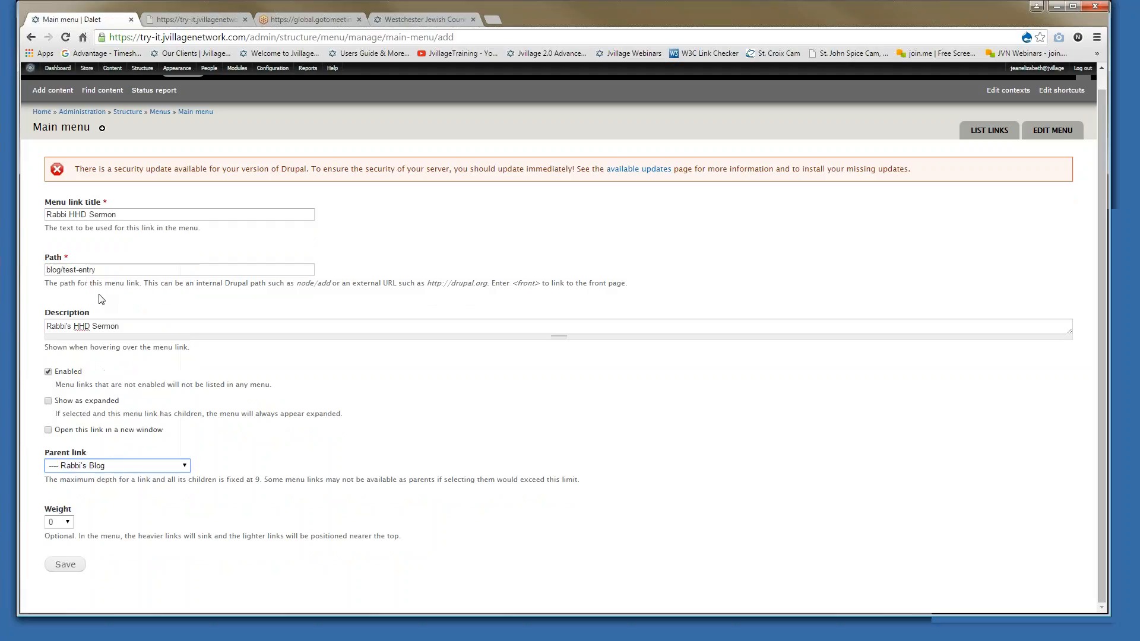
left_click(64, 565)
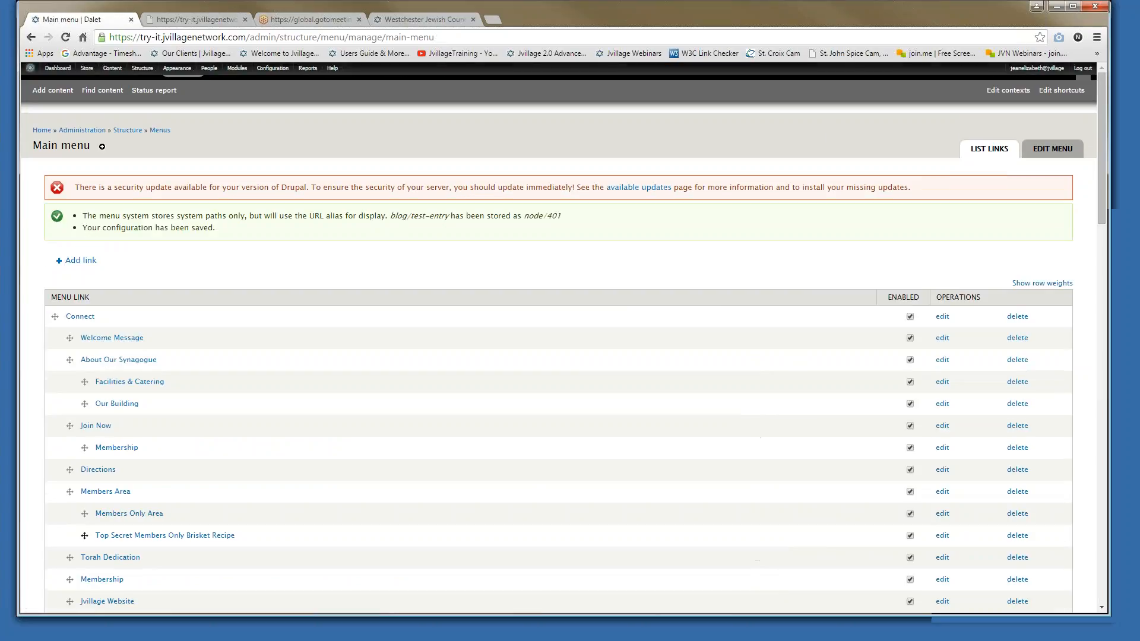
Find Rabbi HHD Sermon under Rabbi's Blog in the Main menu list and open its page to check the Worship sidebar
scroll(262, 471, "down", 10)
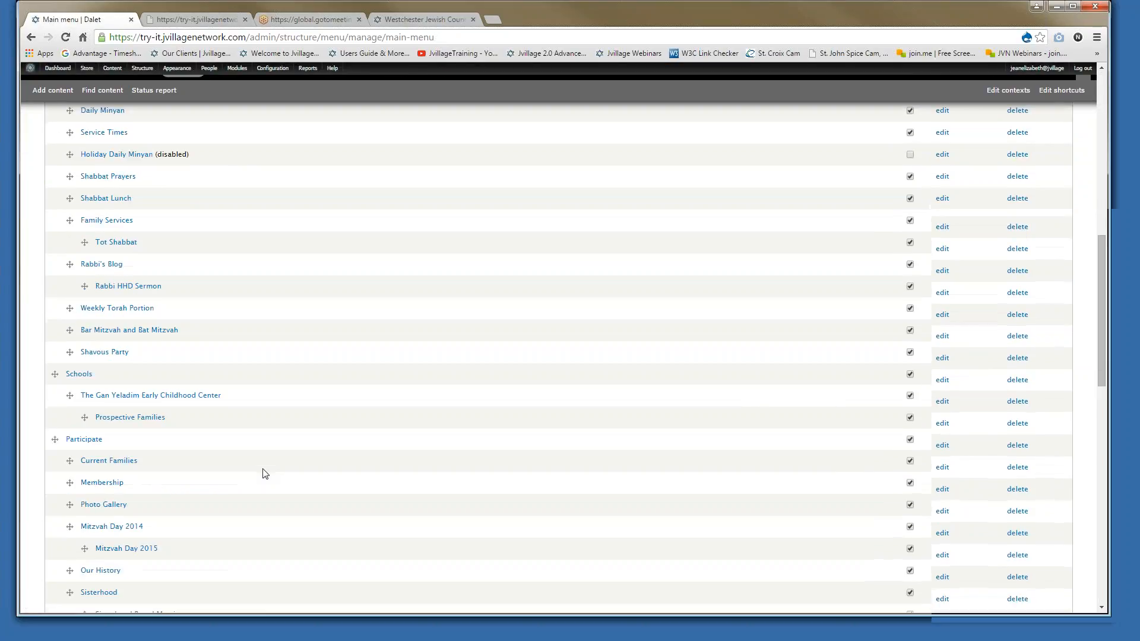
scroll(265, 473, "down", 3)
scroll(265, 473, "up", 3)
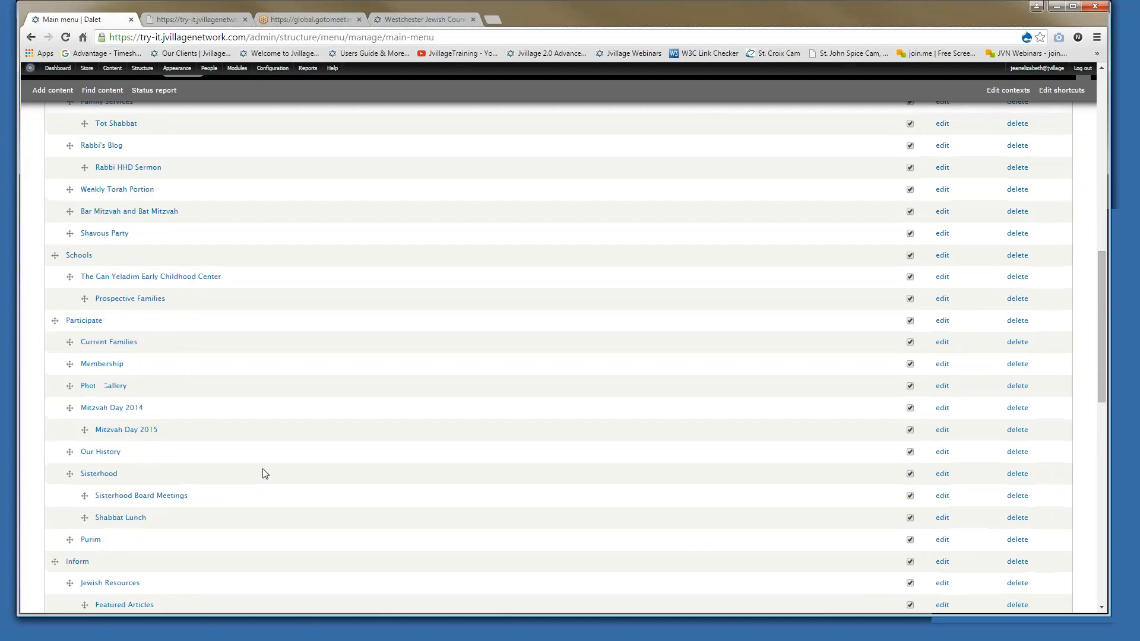
scroll(265, 473, "up", 2)
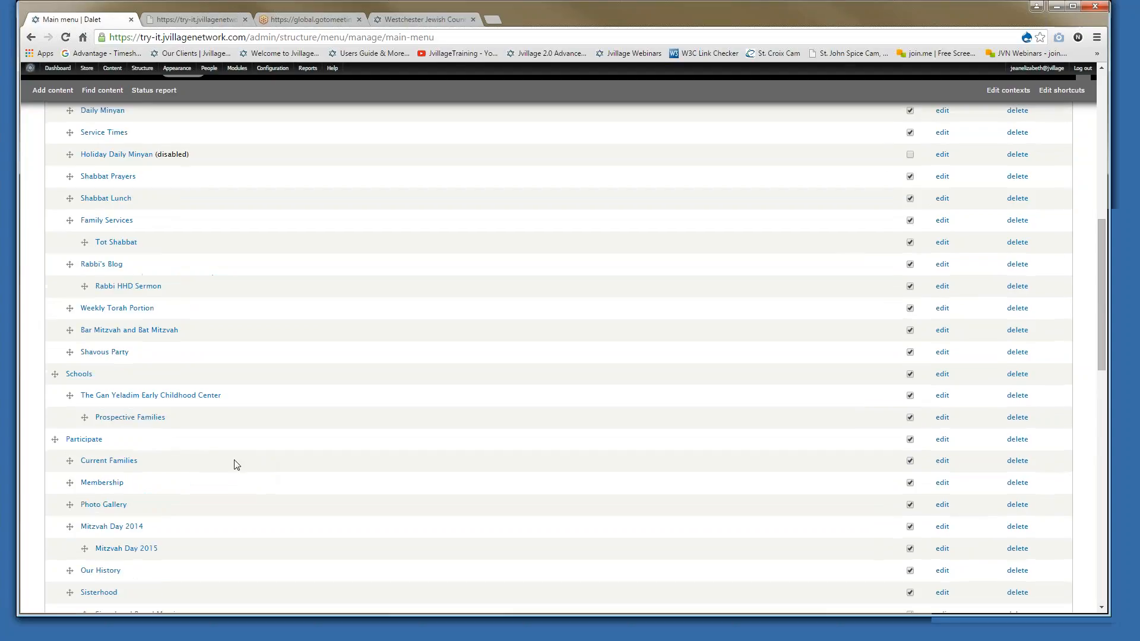
left_click(127, 287)
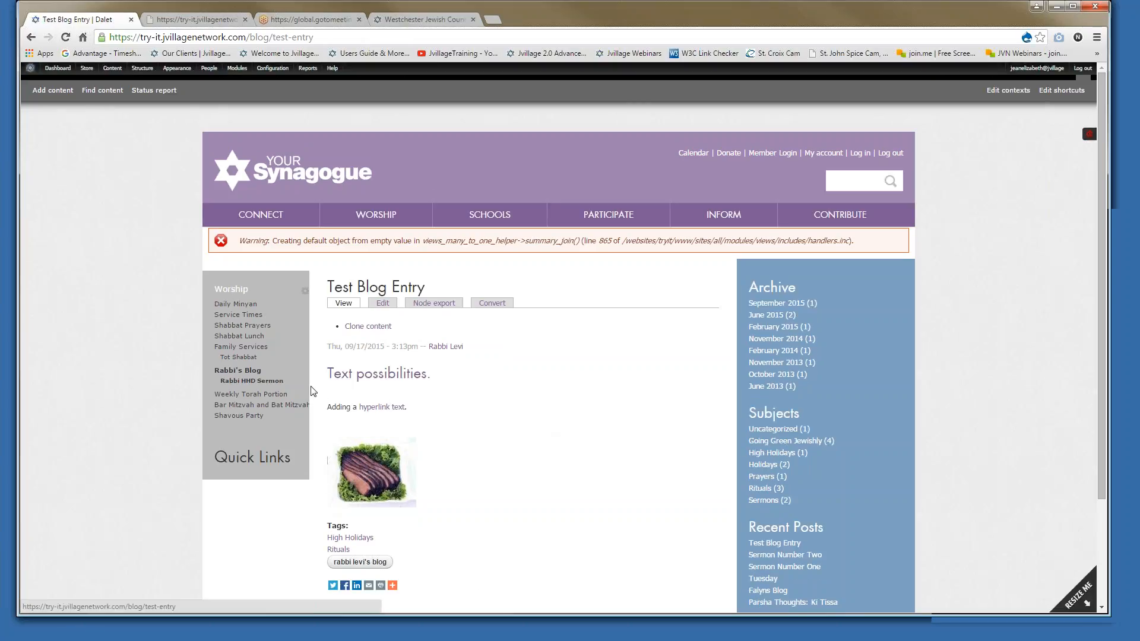
scroll(516, 419, "down", 1)
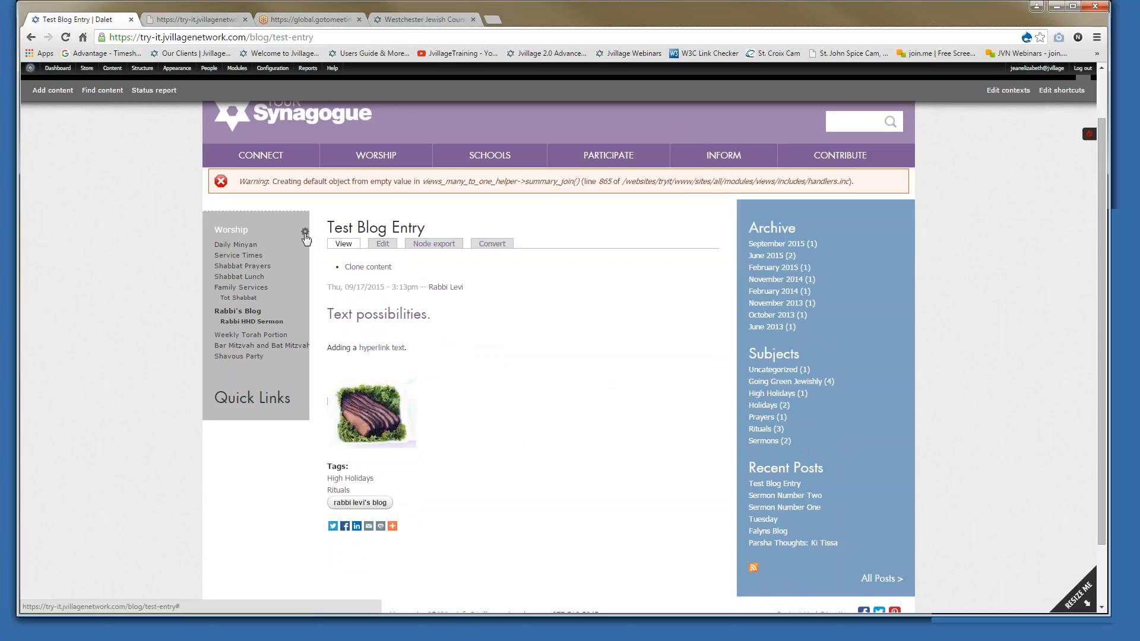
Reopen the Main menu's list of links from the Worship sidebar block and delete the Rabbi HHD Sermon link
left_click(304, 233)
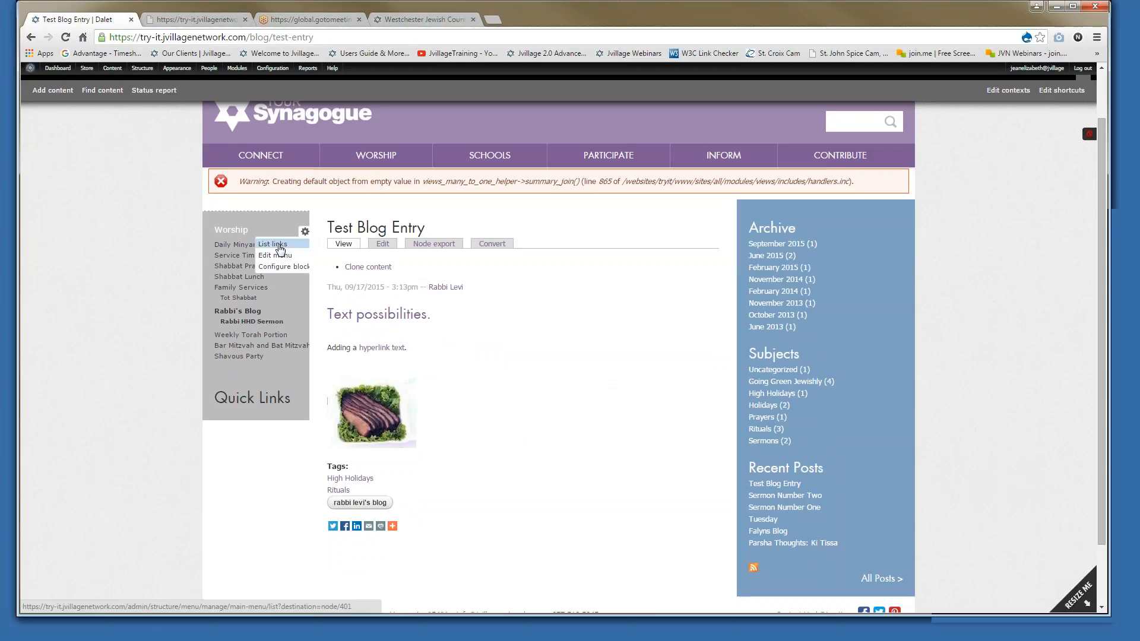
left_click(281, 247)
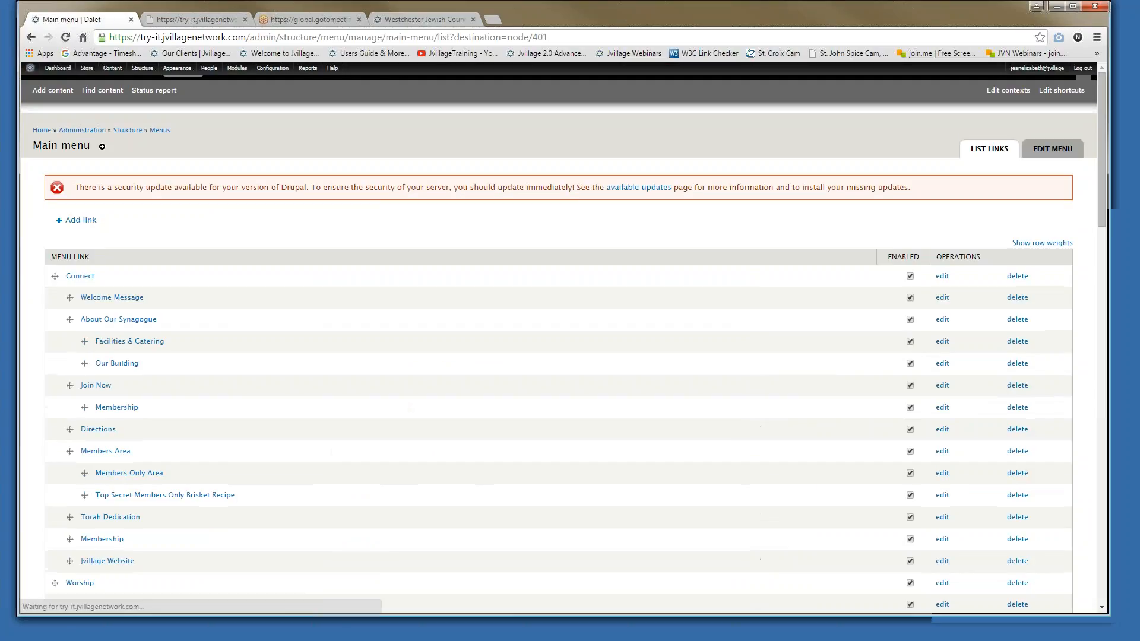
scroll(362, 455, "down", 2)
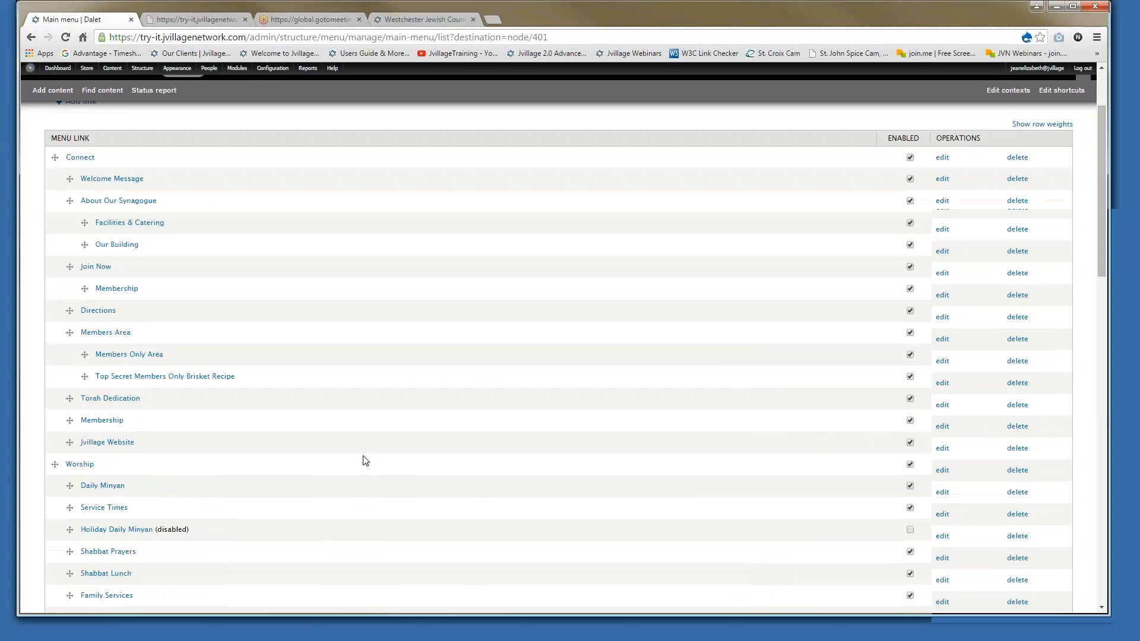
scroll(365, 461, "down", 5)
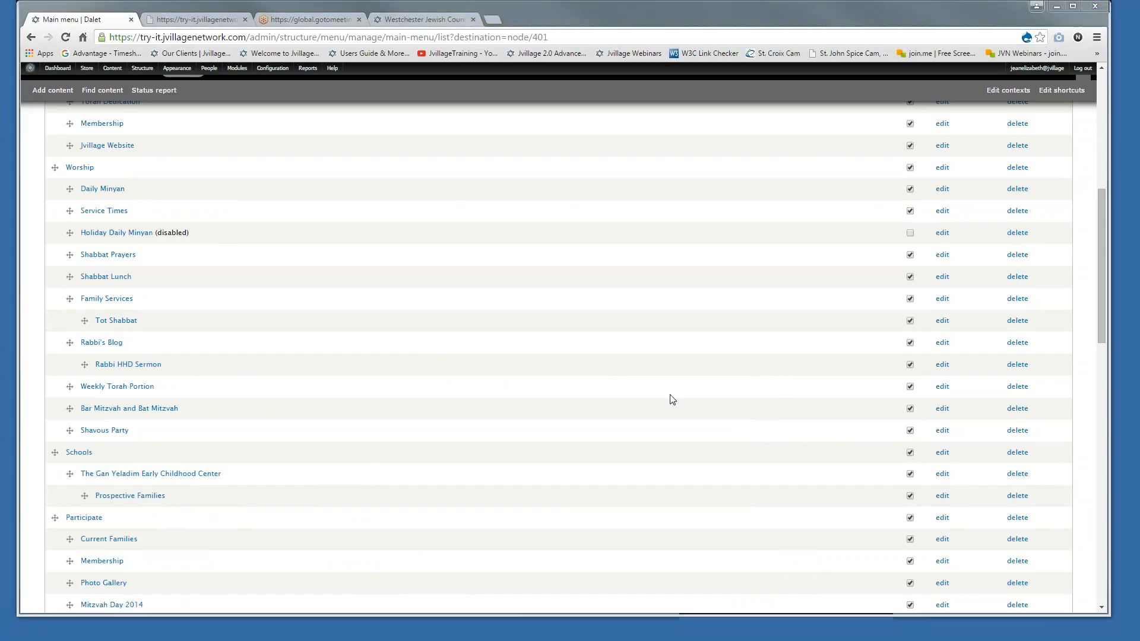
left_click(1017, 364)
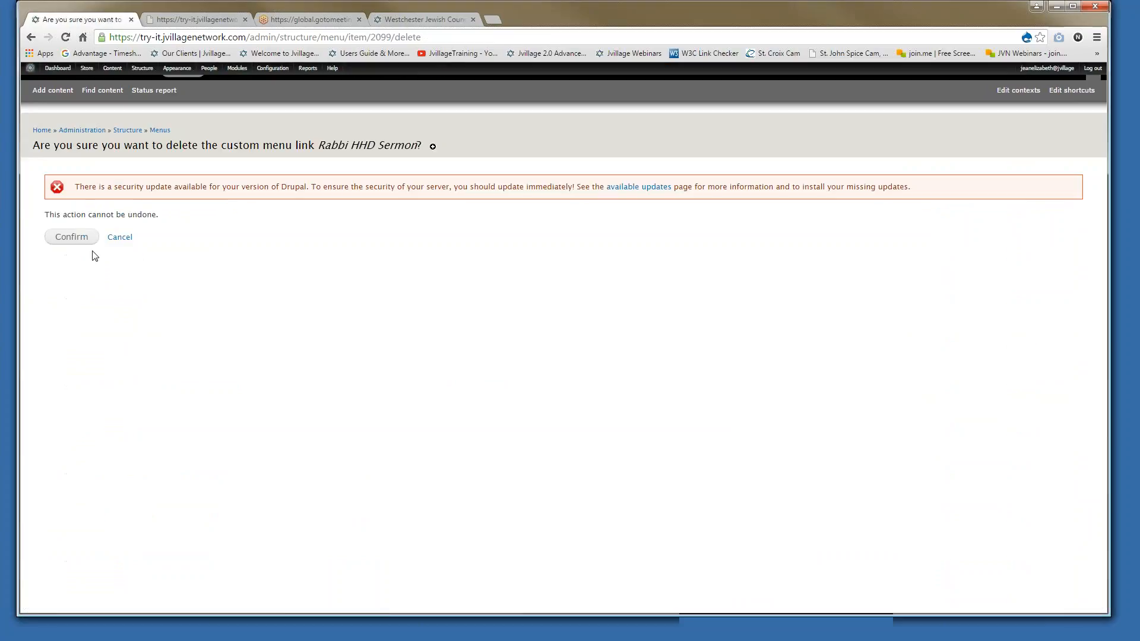
left_click(71, 237)
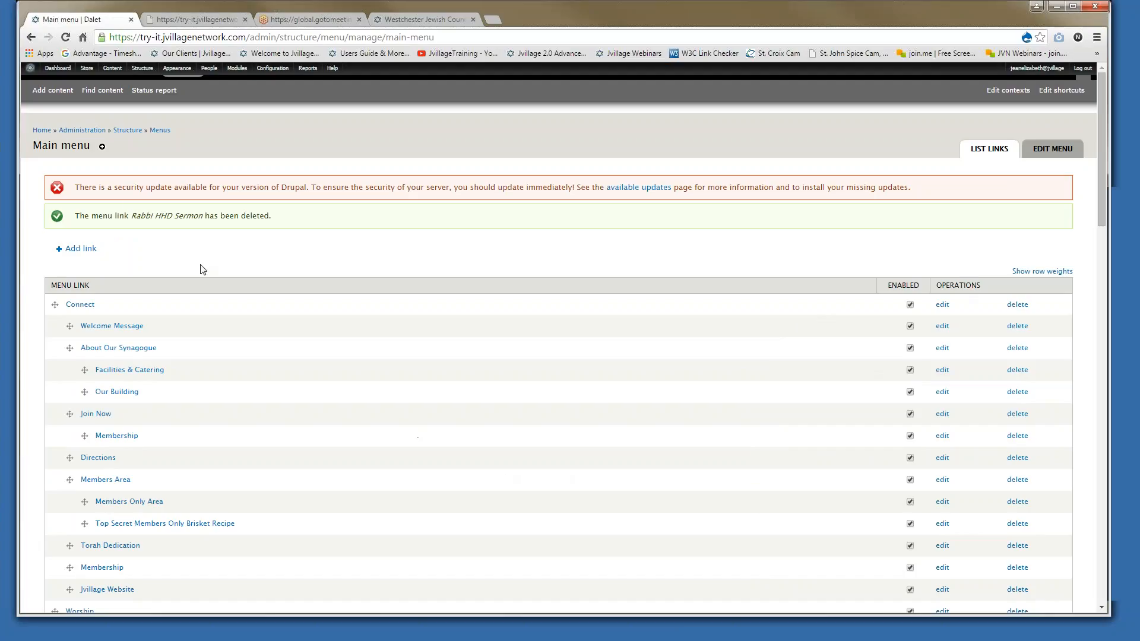
Return to the synagogue home page, then open Training Videos from Jvillage's Users Guide & More Resources page
left_click(38, 132)
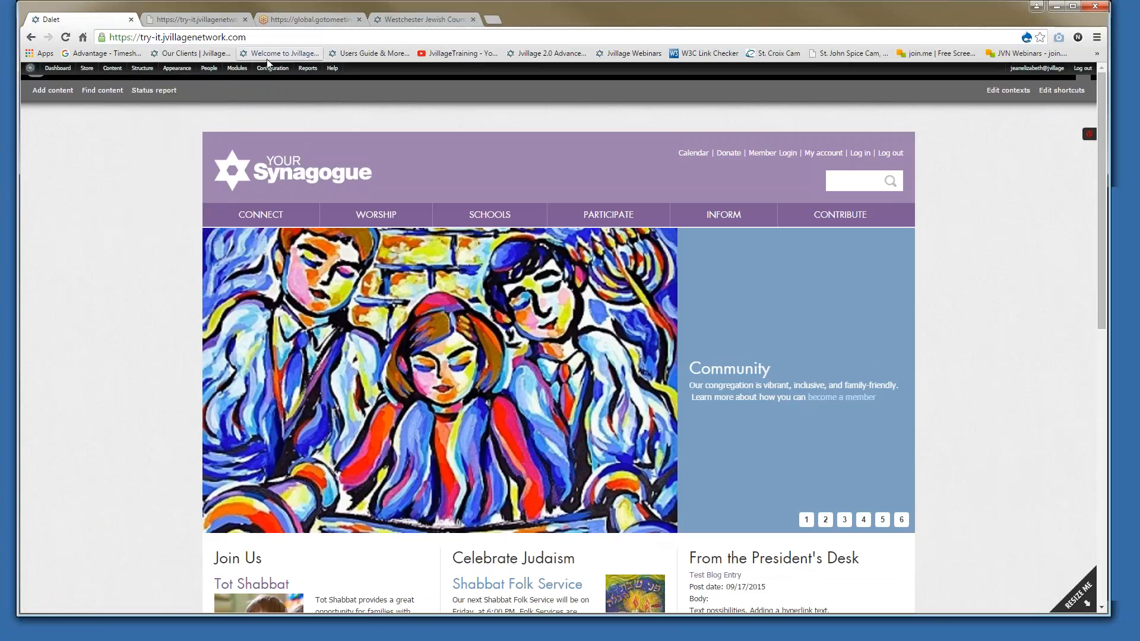
left_click(370, 53)
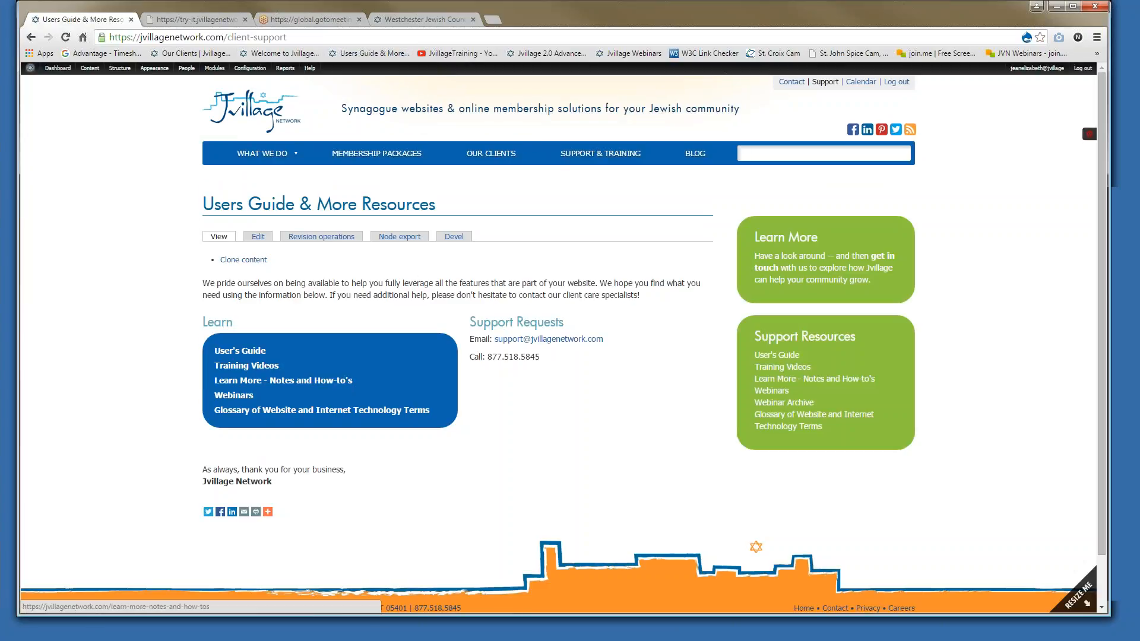
left_click(248, 371)
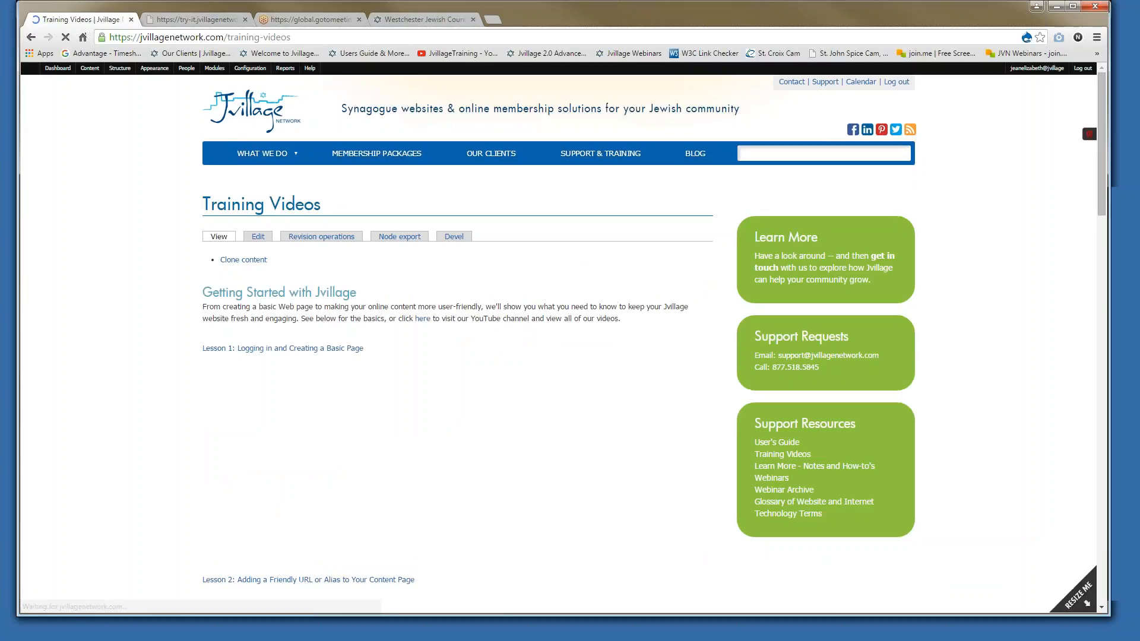
Look through the training videos, especially Lessons 3A, 3B and 3C on navigation menus
scroll(554, 505, "down", 4)
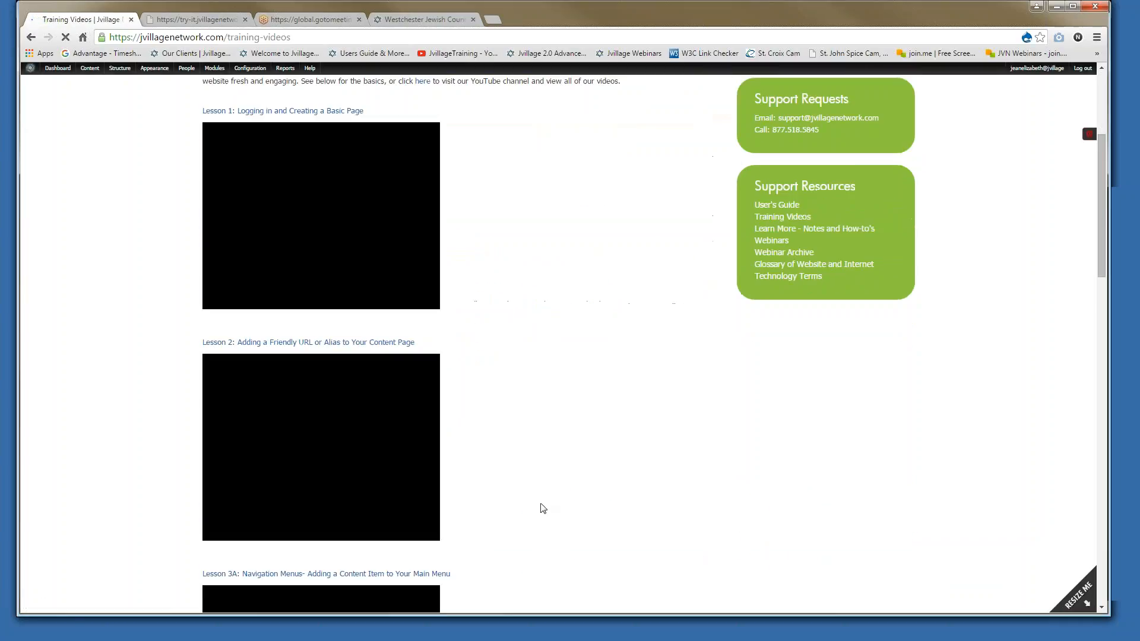
scroll(543, 507, "down", 10)
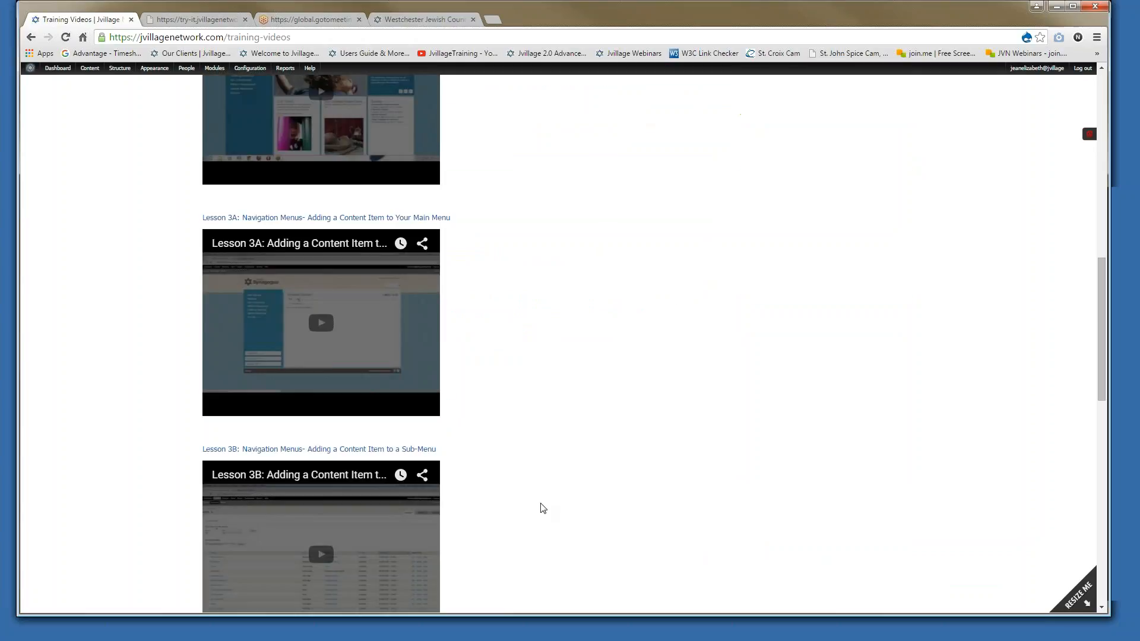
scroll(543, 508, "up", 4)
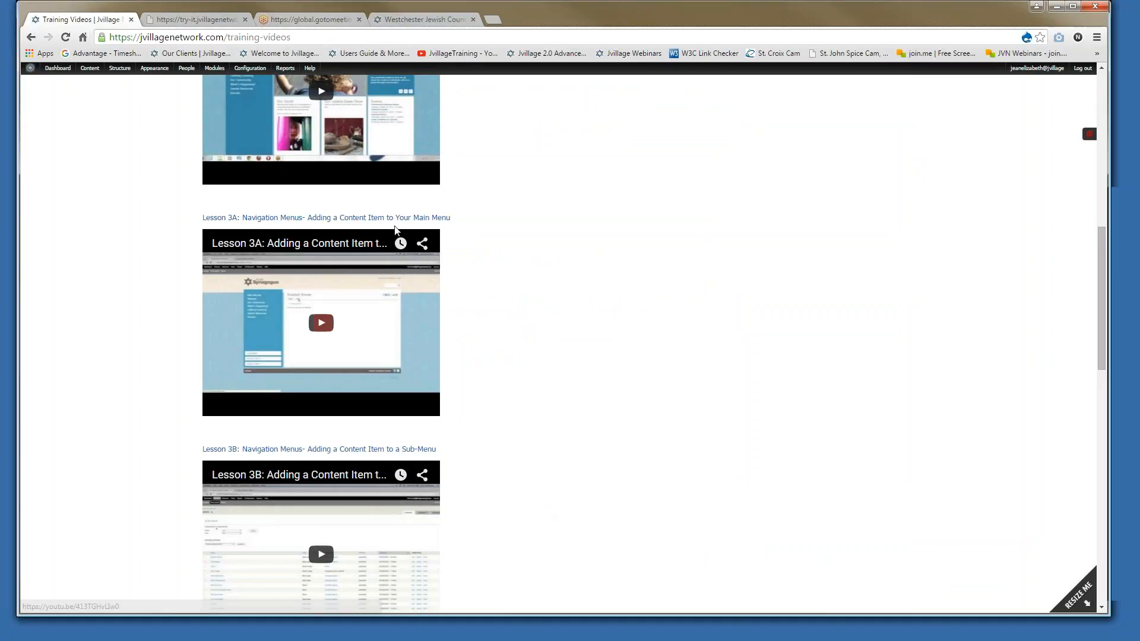
scroll(485, 316, "down", 1)
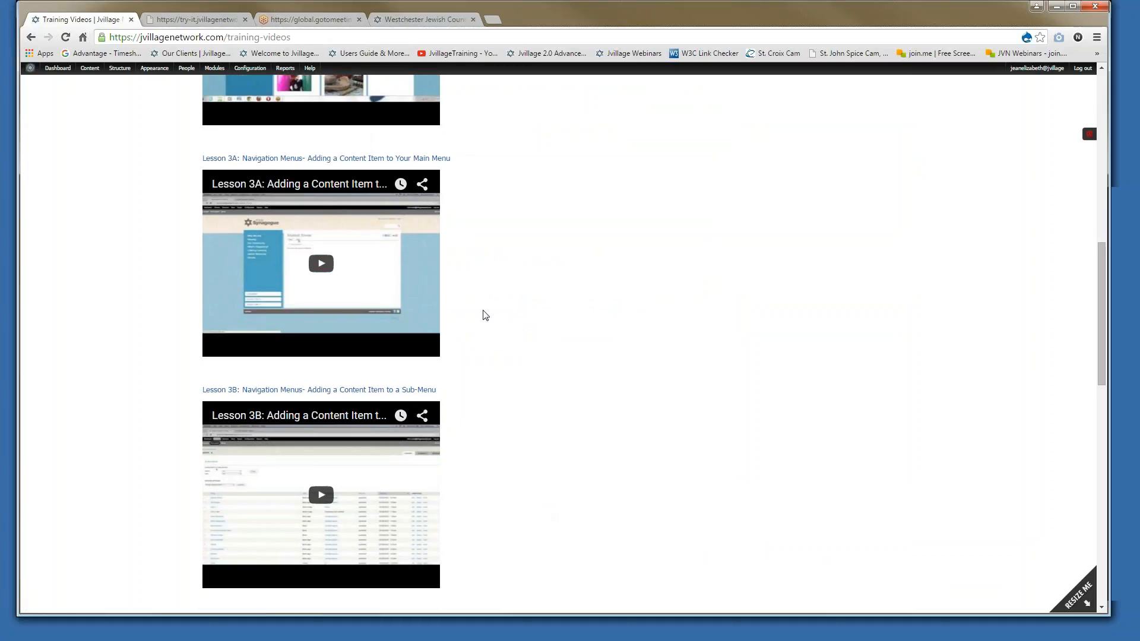
scroll(474, 390, "down", 4)
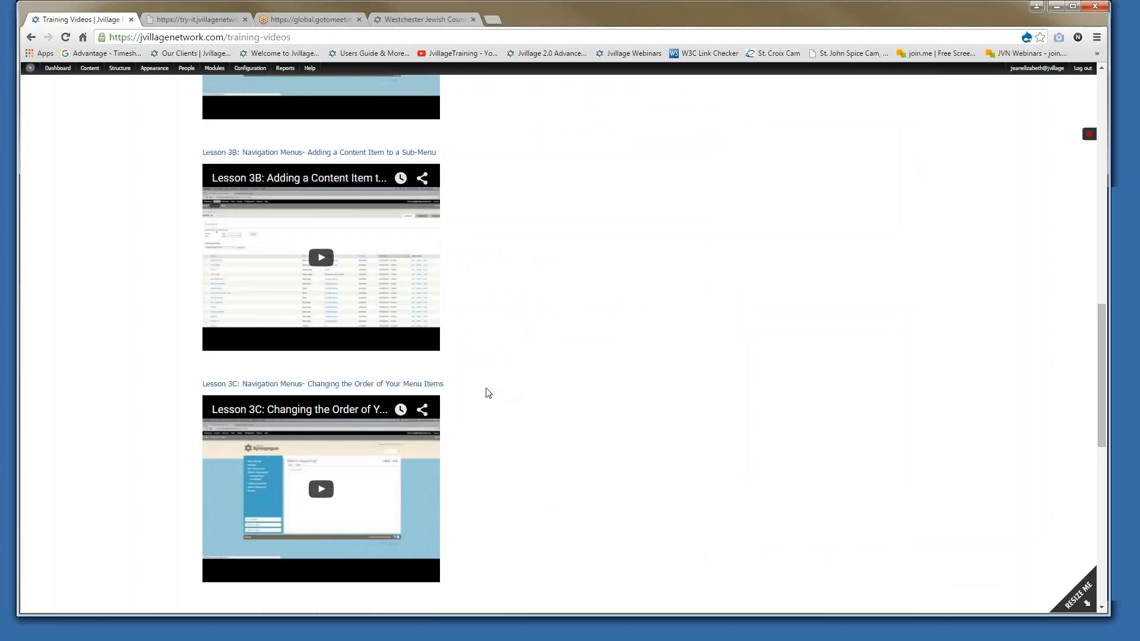
scroll(488, 393, "down", 2)
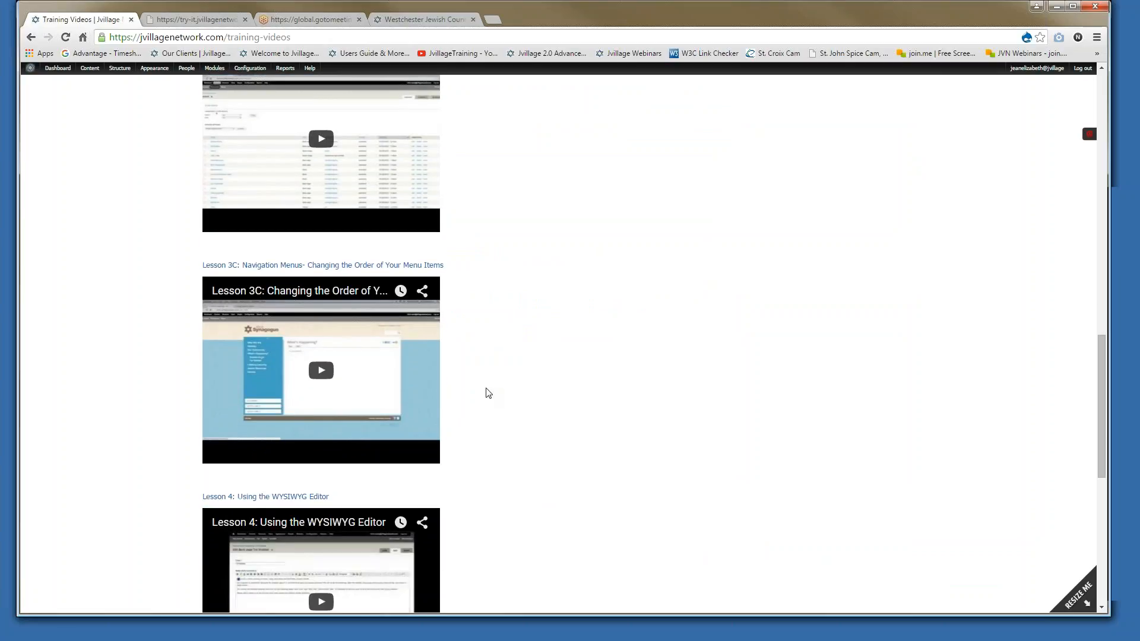
scroll(488, 393, "up", 8)
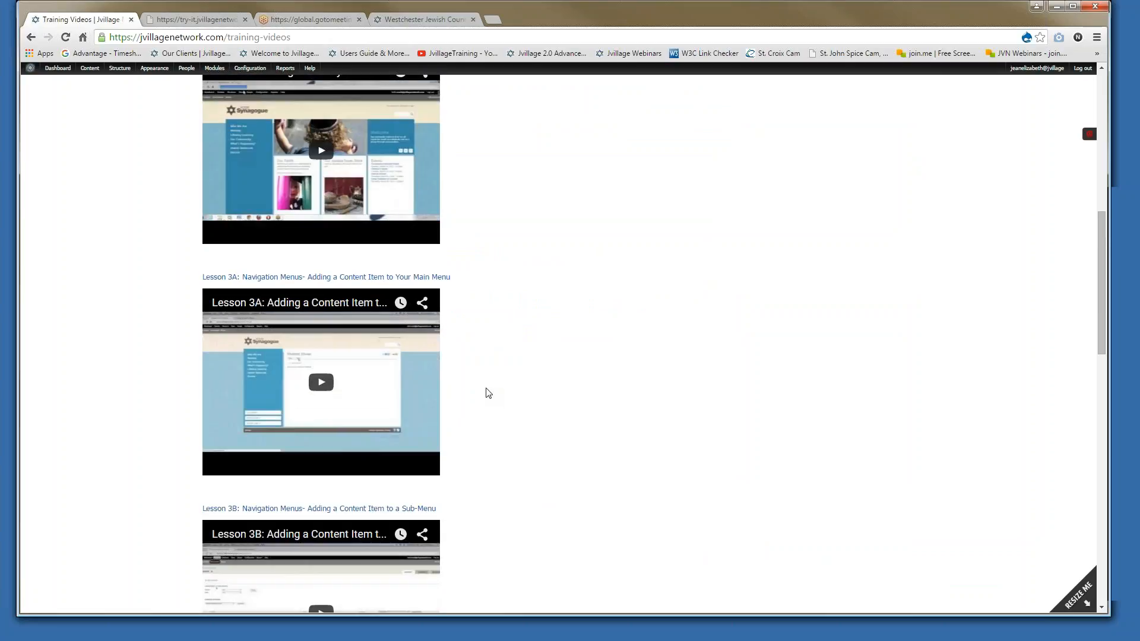
scroll(488, 393, "up", 9)
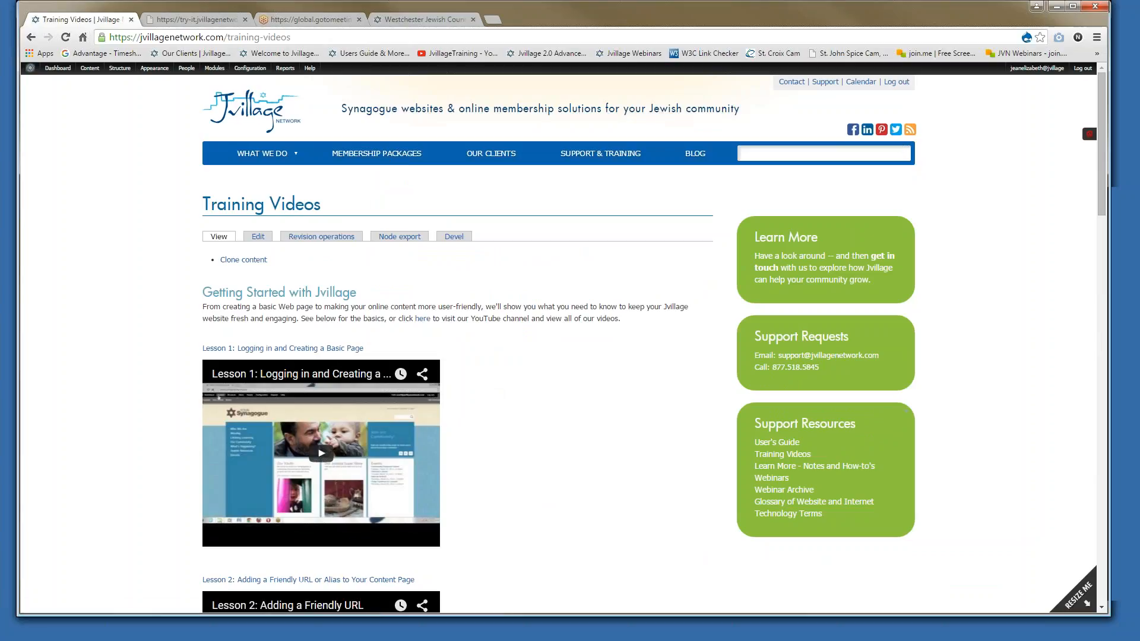
Open the Webinar Archive from the Support Resources and look at the Jvillage Learn Webinar Archives list
left_click(783, 490)
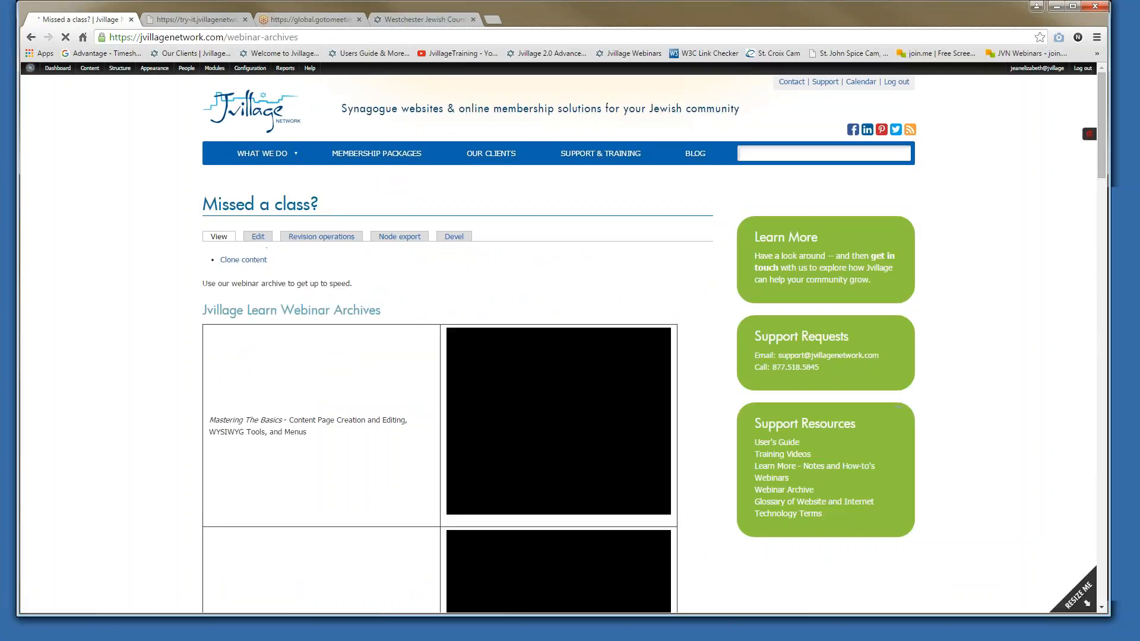
scroll(693, 555, "down", 2)
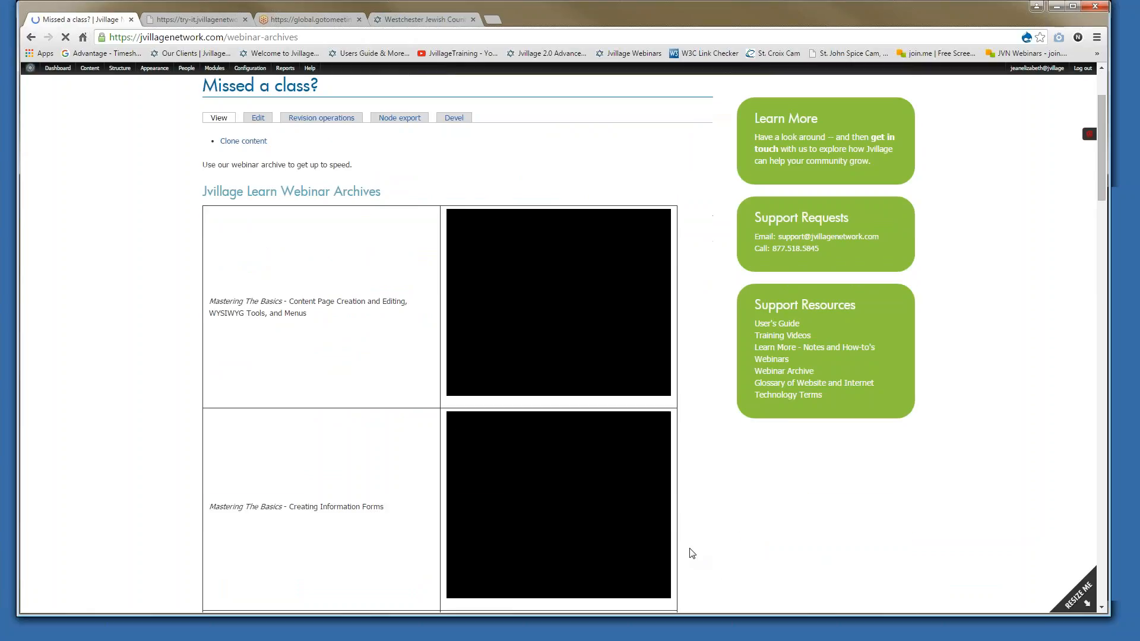